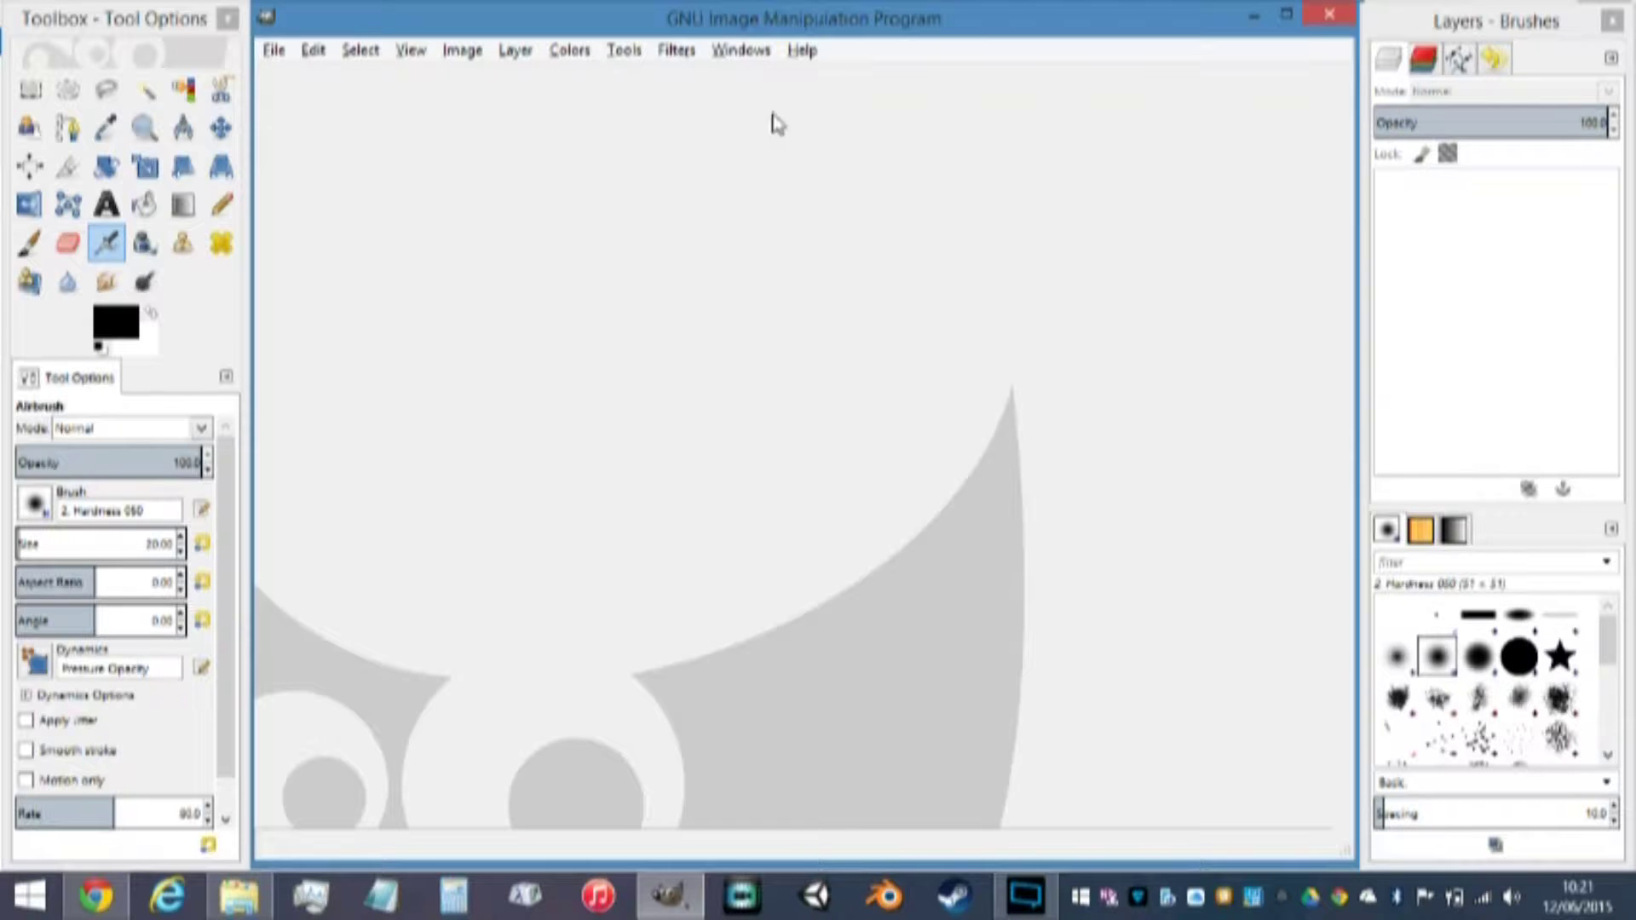
# Create a new 1366 x 768 px image in RGB color, filled with the background color
pyautogui.click(275, 51)
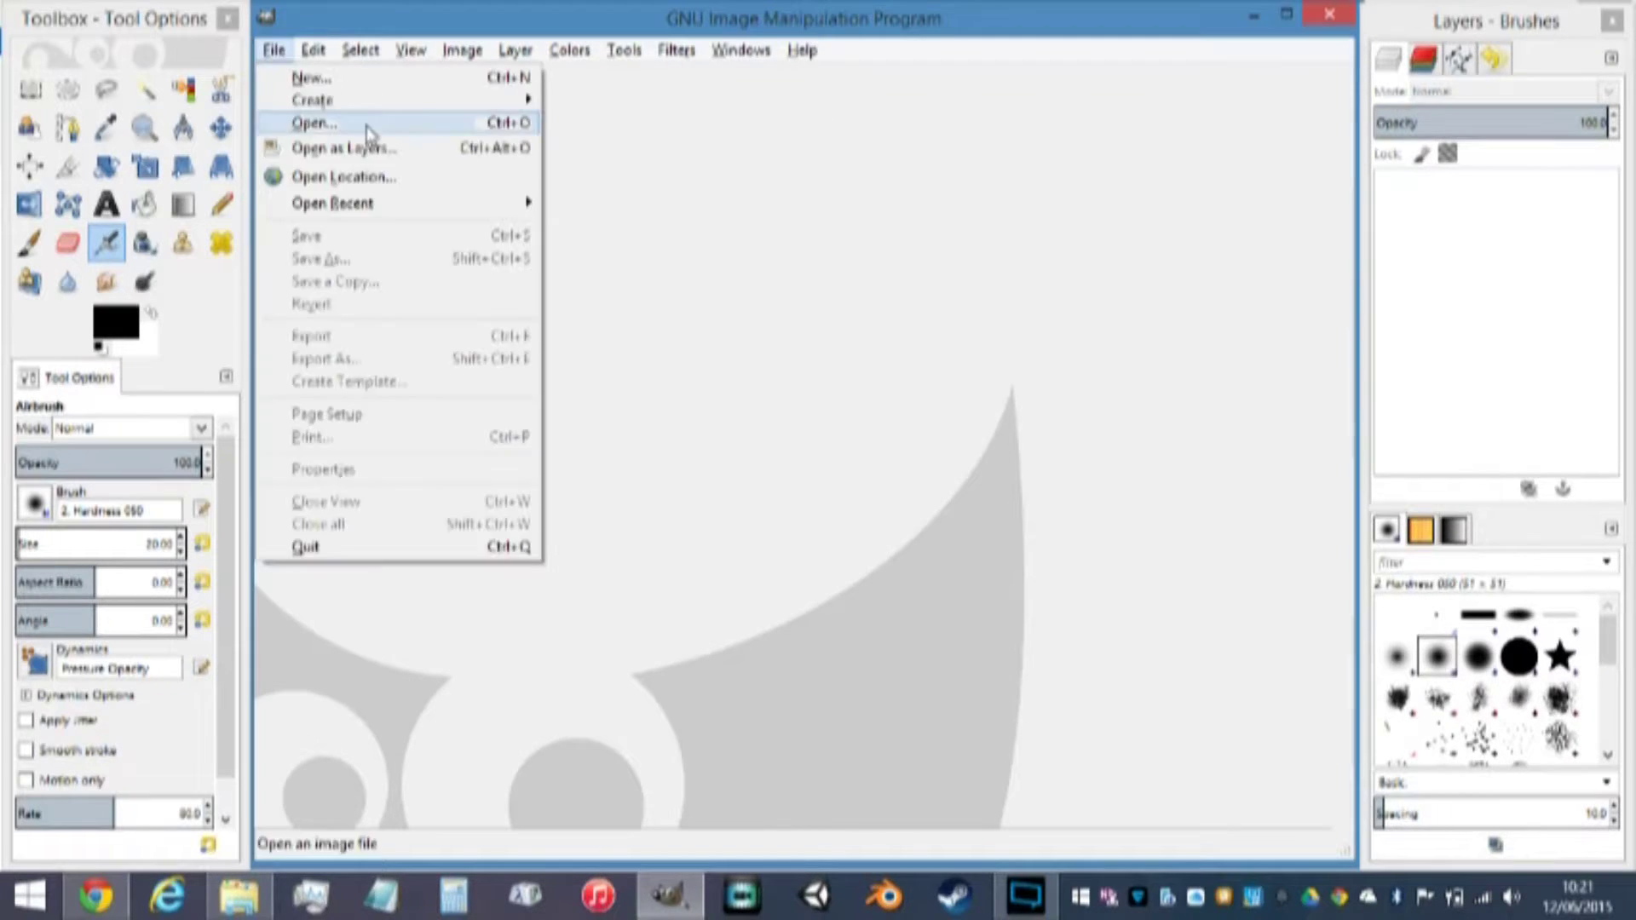
pyautogui.click(317, 73)
pyautogui.write('1366')
pyautogui.press('Tab')
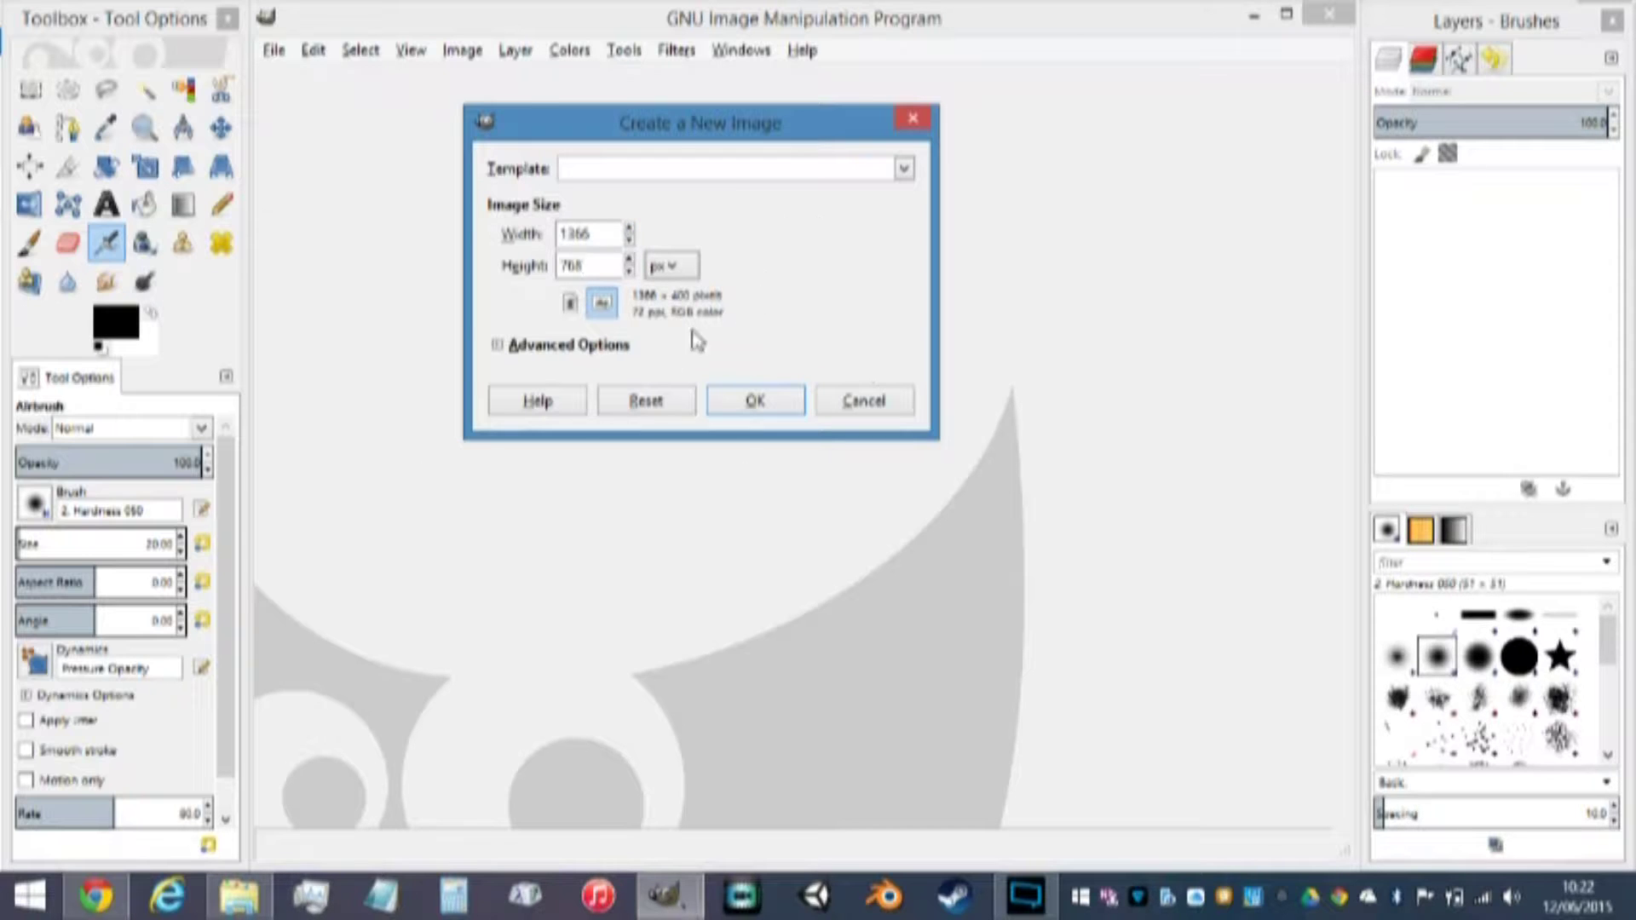
pyautogui.click(556, 350)
pyautogui.click(905, 476)
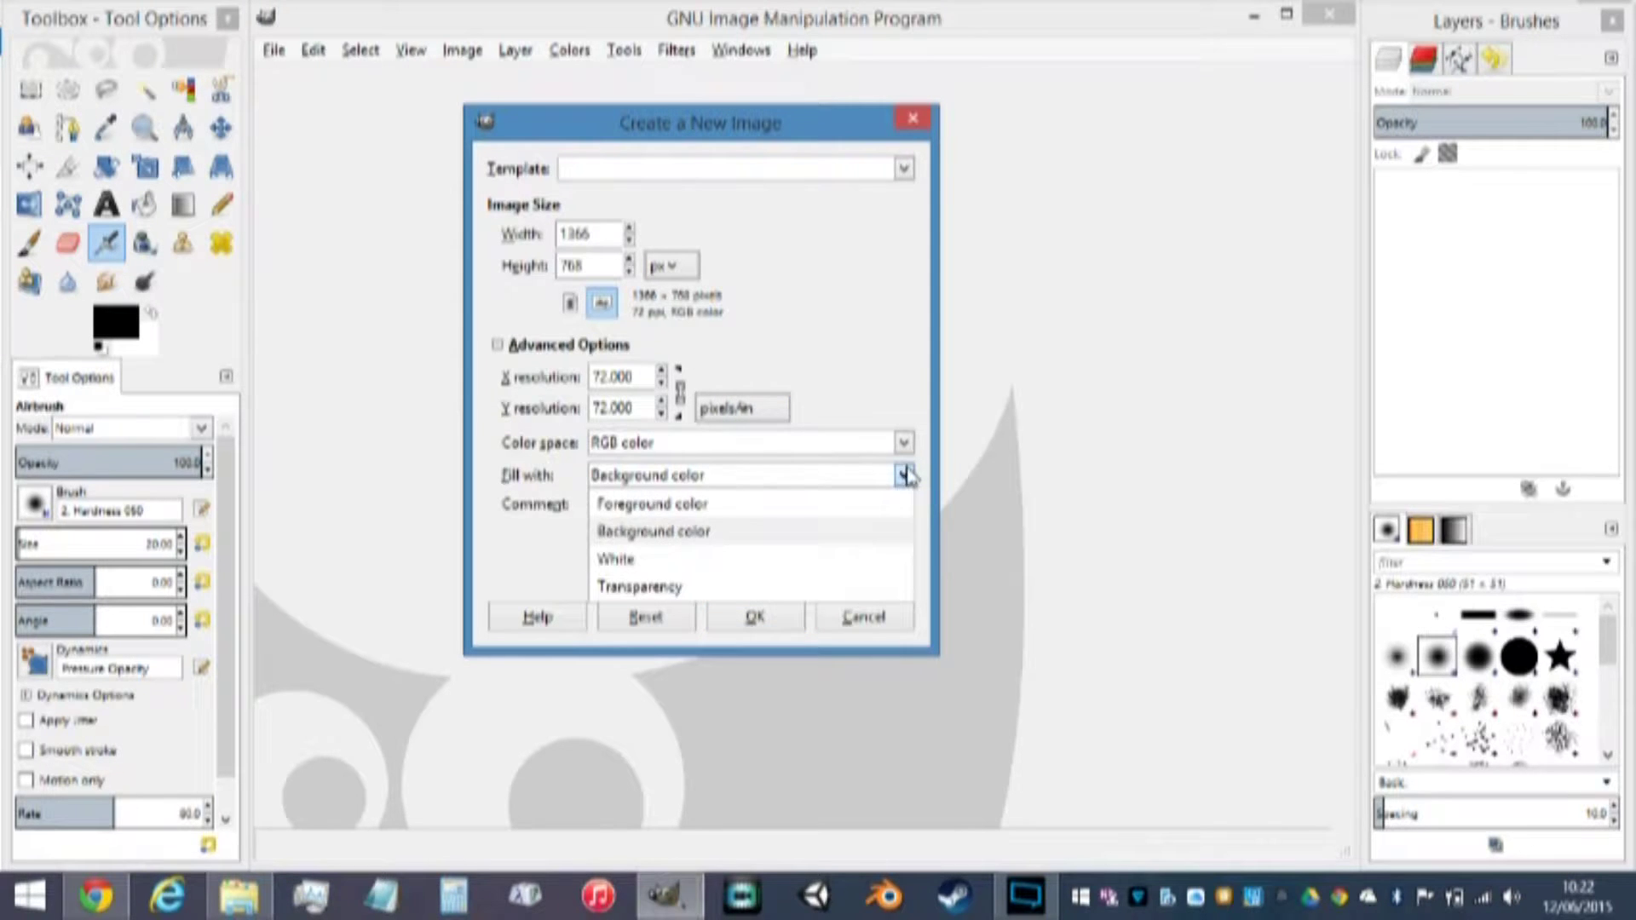
pyautogui.click(847, 355)
pyautogui.click(753, 632)
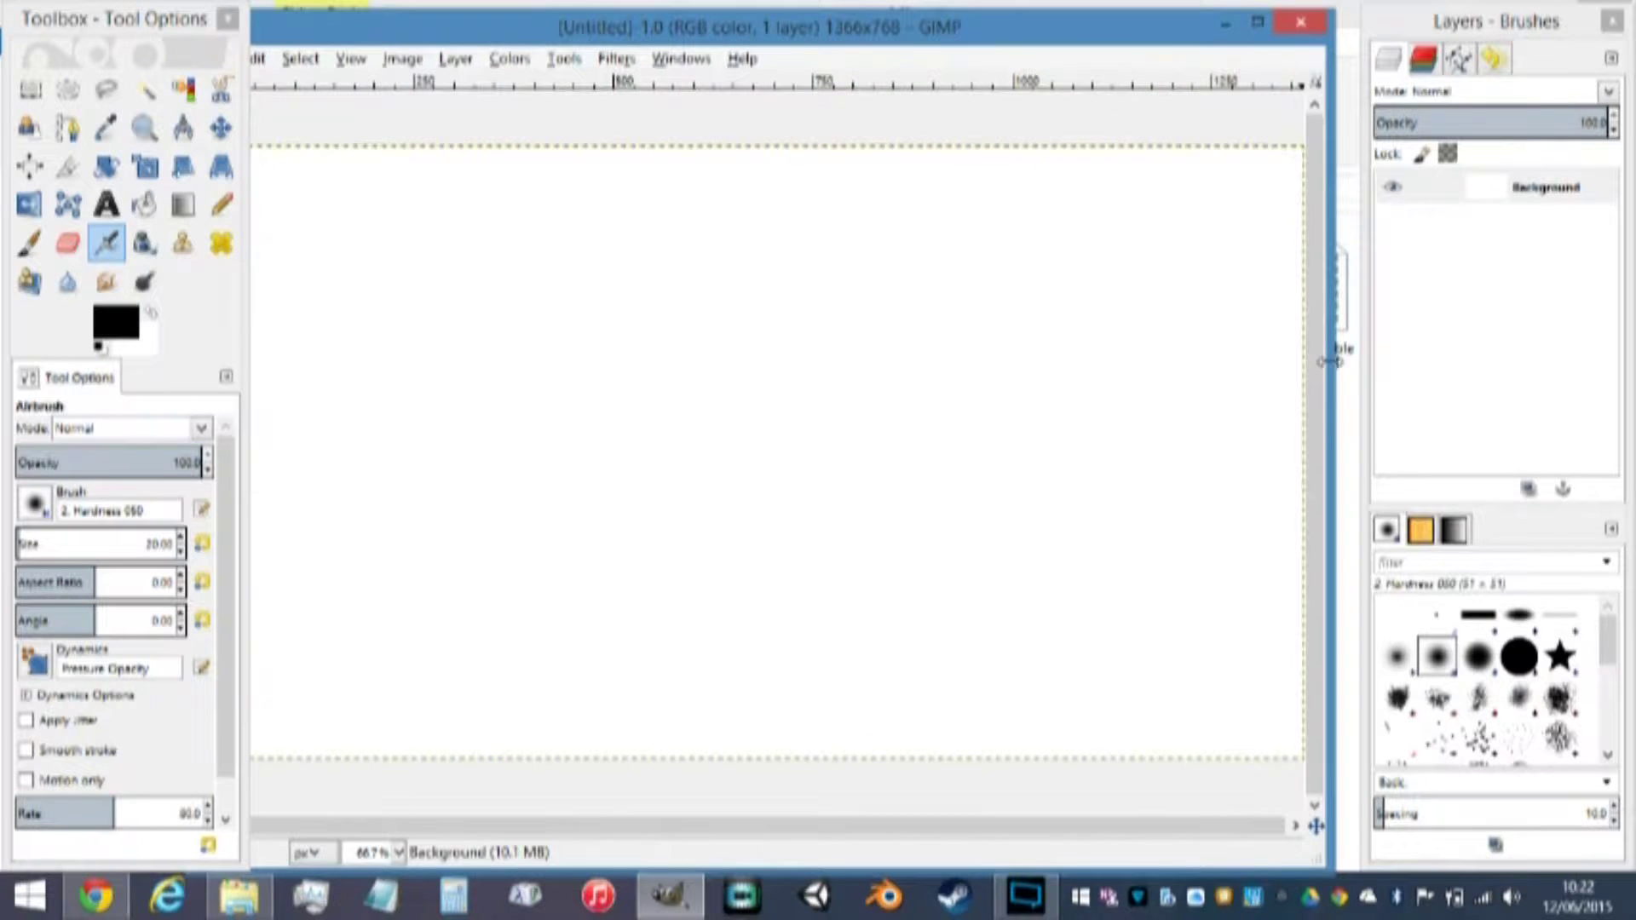
# Fit the new image's window between the toolbox and the layers dock and zoom the canvas to 50%
pyautogui.moveTo(1325, 364); pyautogui.dragTo(1278, 363)
pyautogui.moveTo(696, 28); pyautogui.dragTo(758, 24)
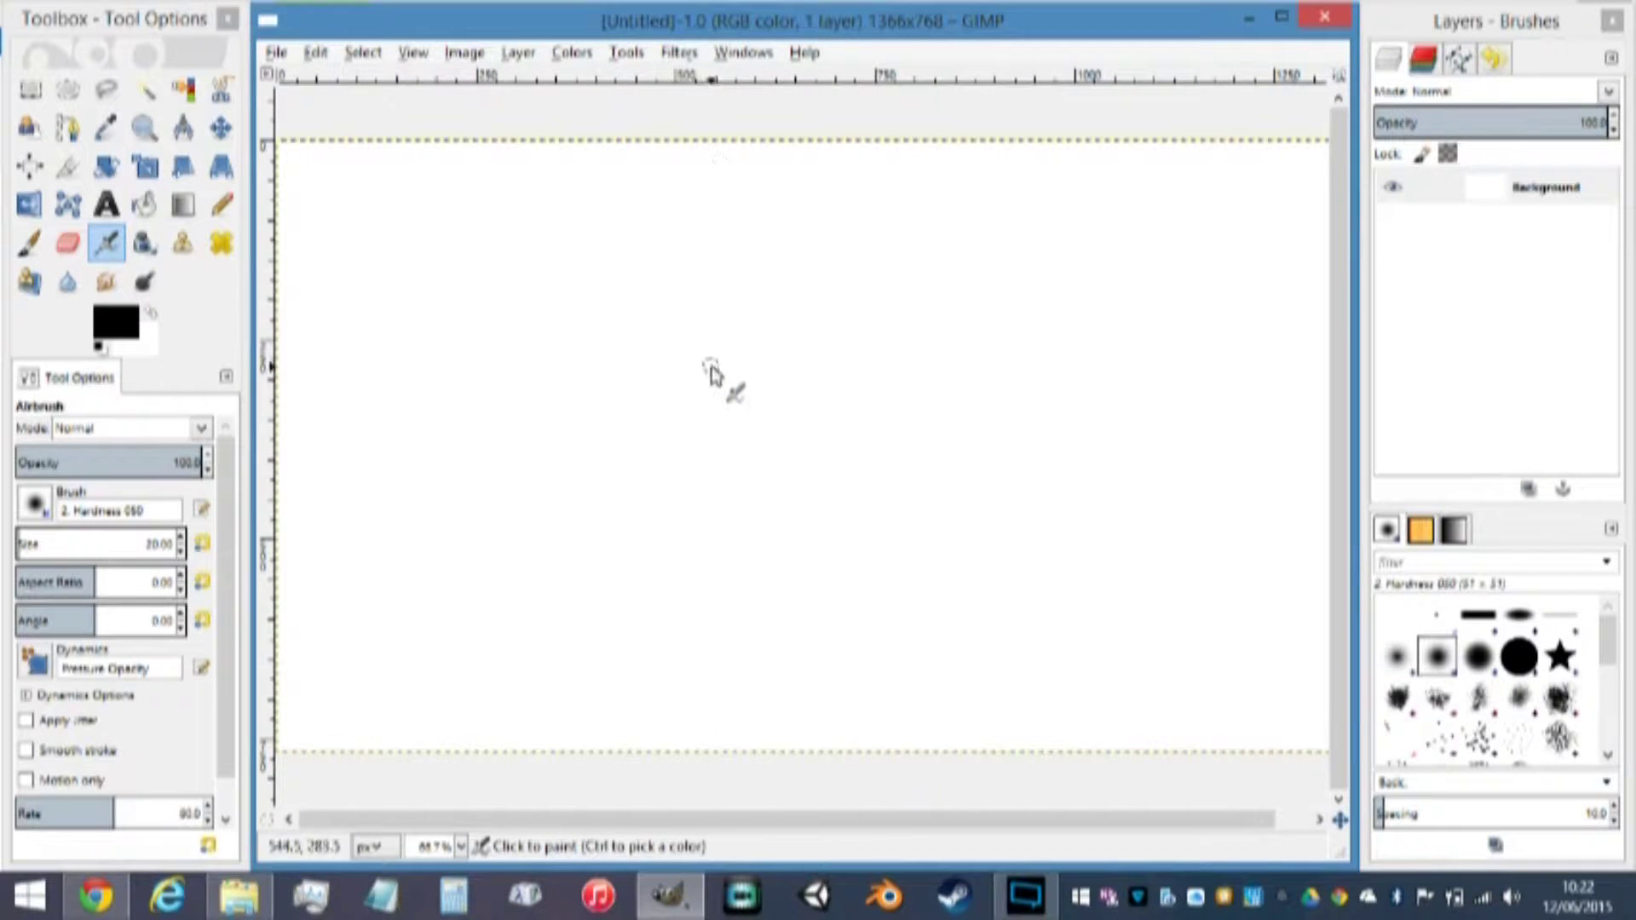
pyautogui.hotkey('shift', '2')
# Add an alpha channel to the Background layer and delete its white fill
pyautogui.click(1470, 186)
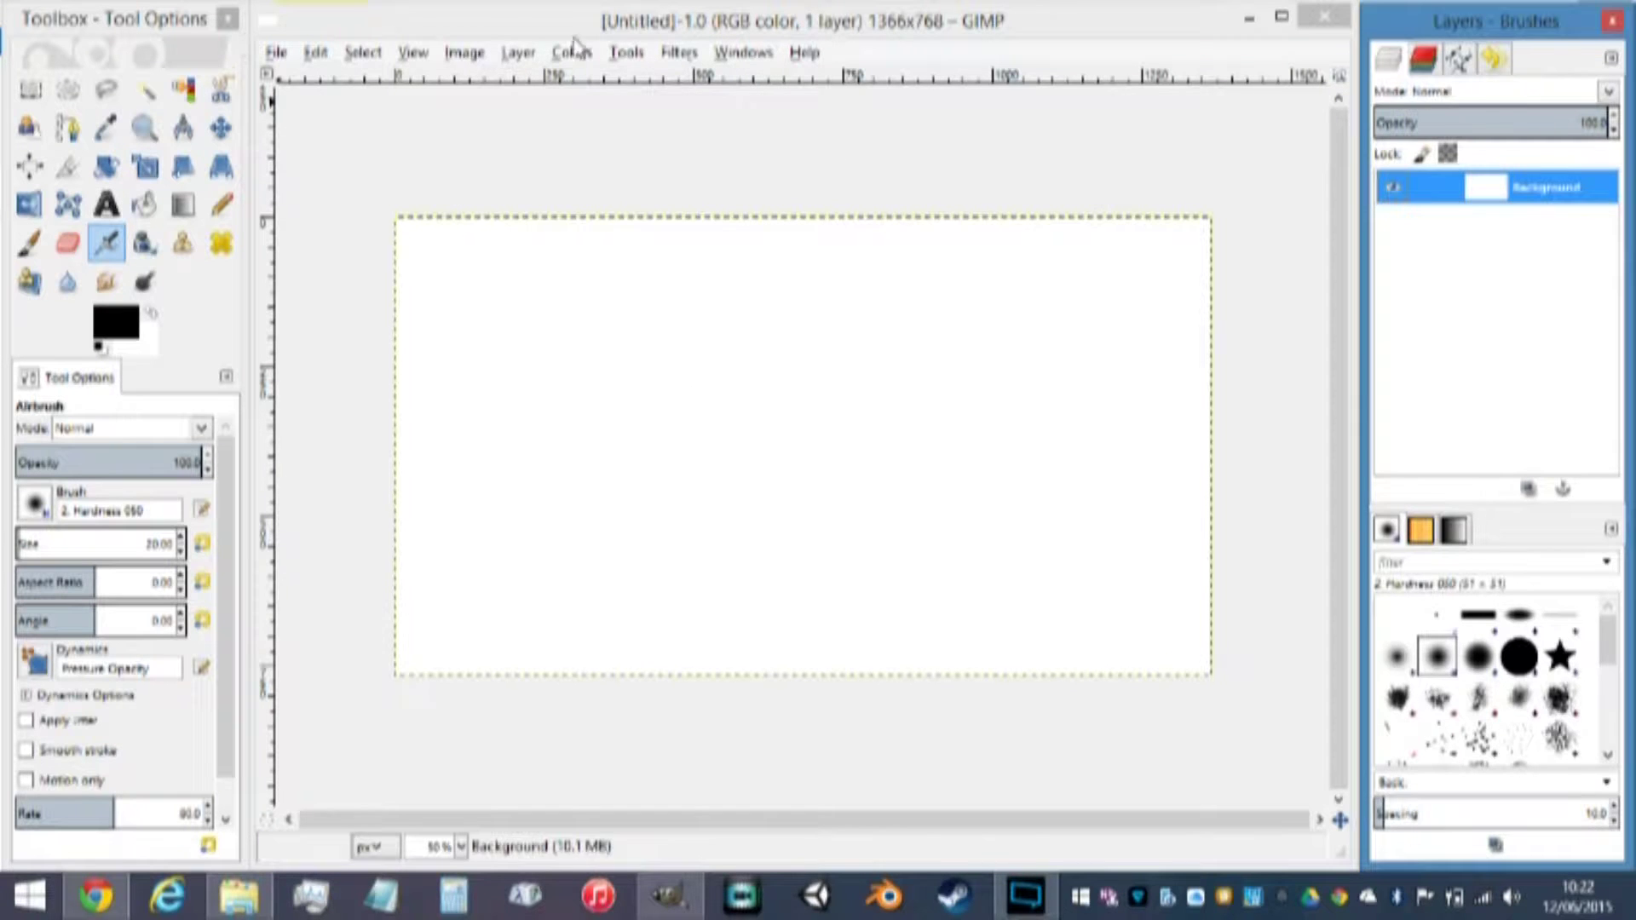
pyautogui.rightClick(1479, 203)
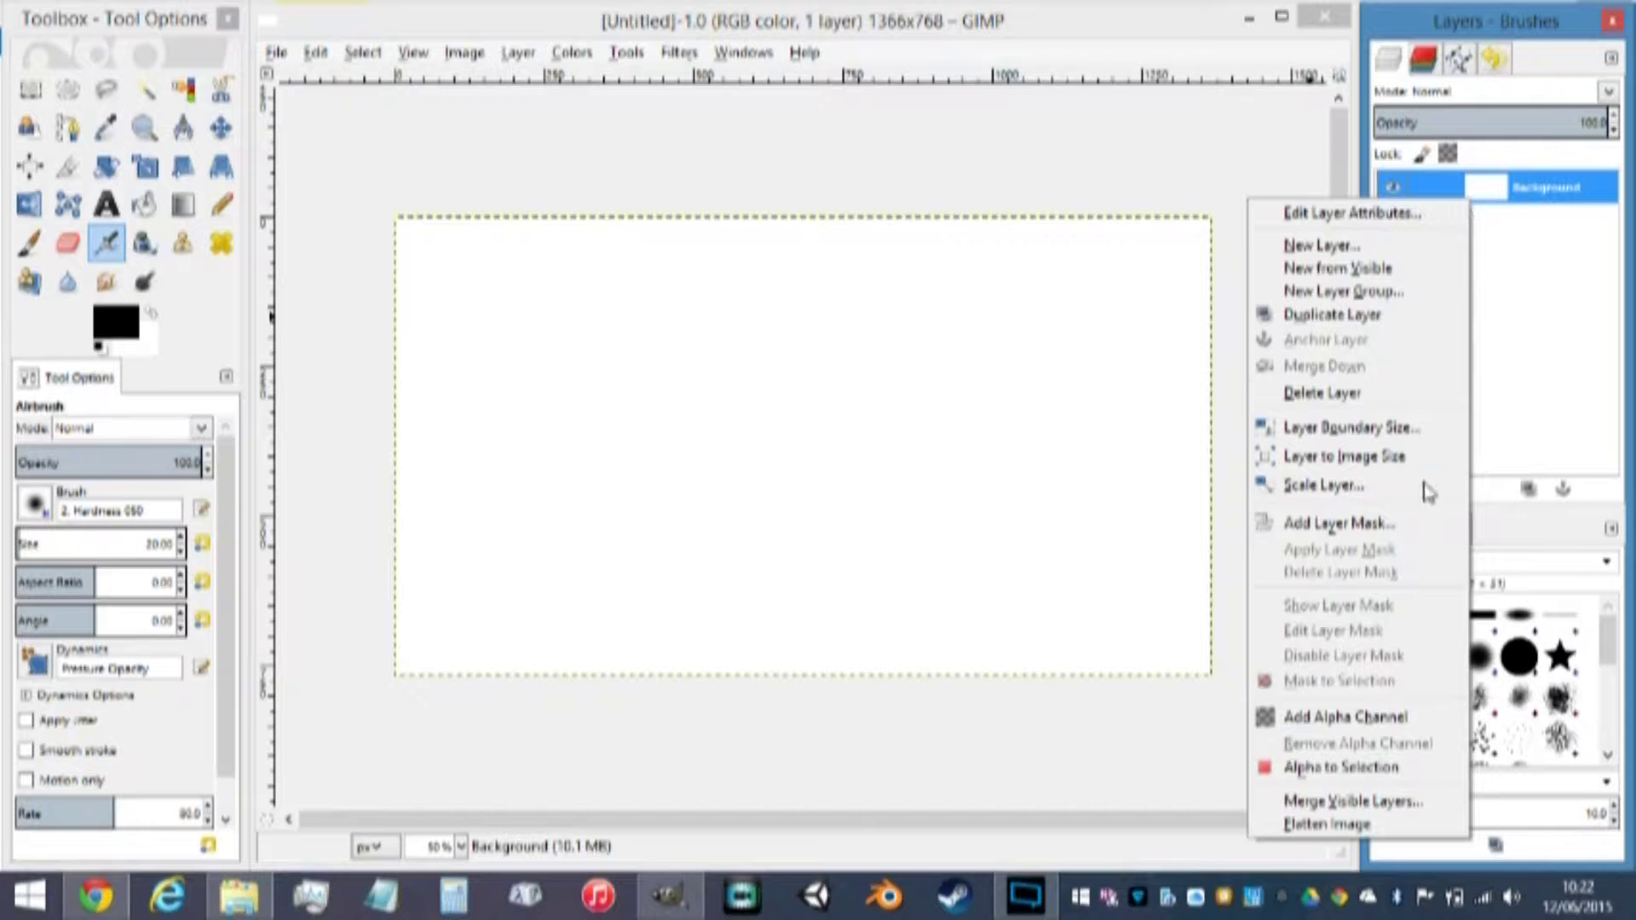
pyautogui.click(1396, 716)
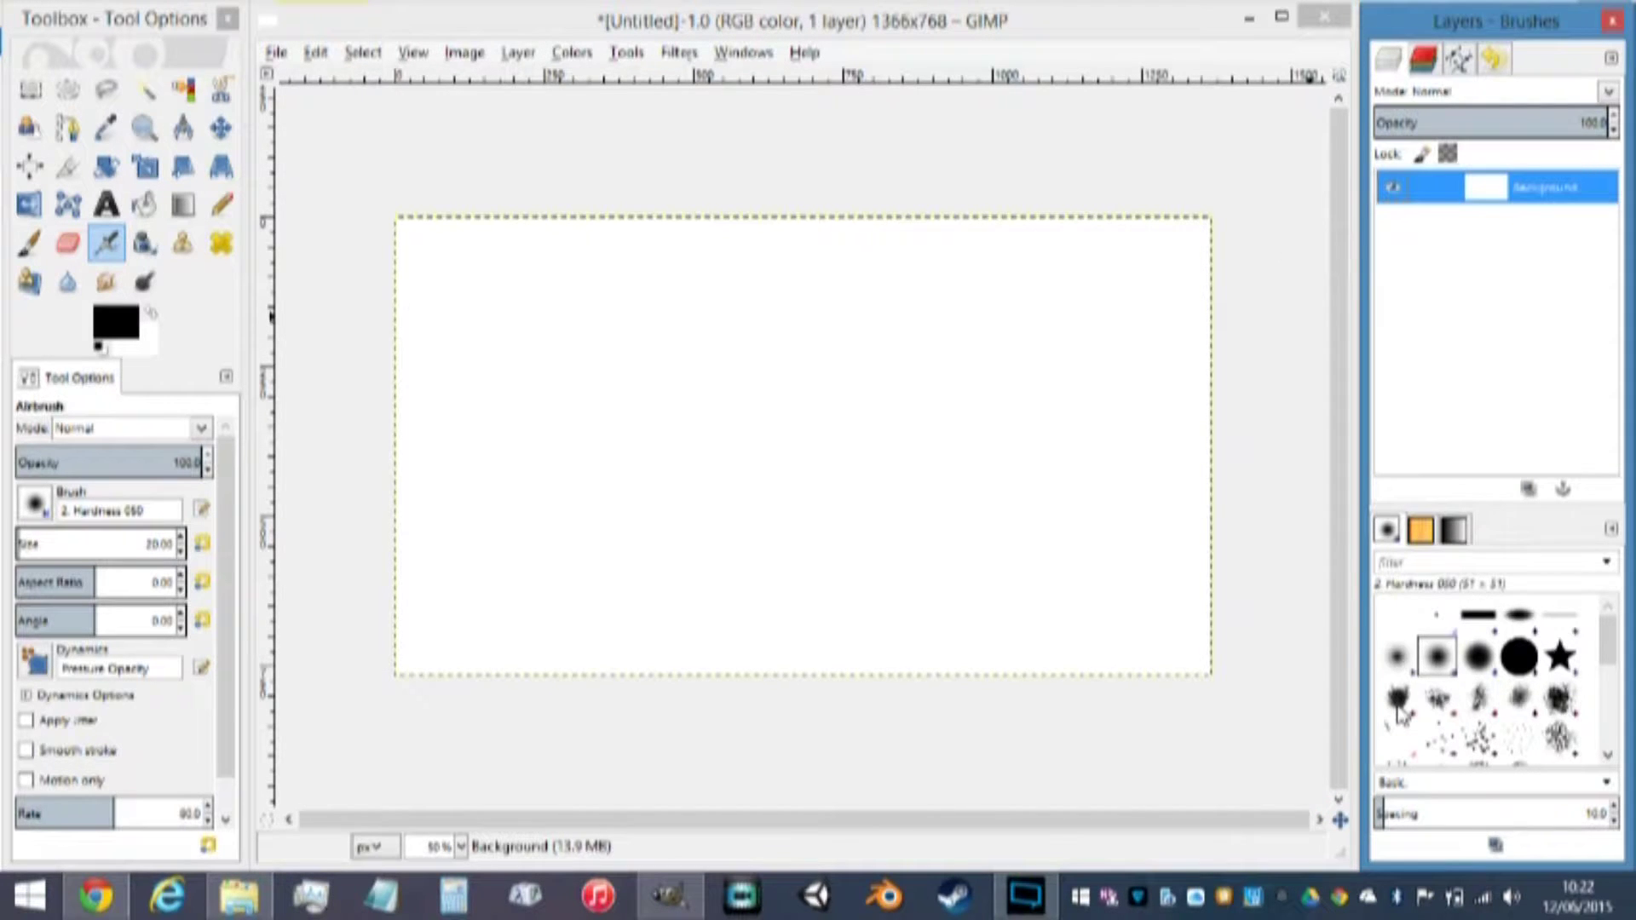
pyautogui.press('Delete')
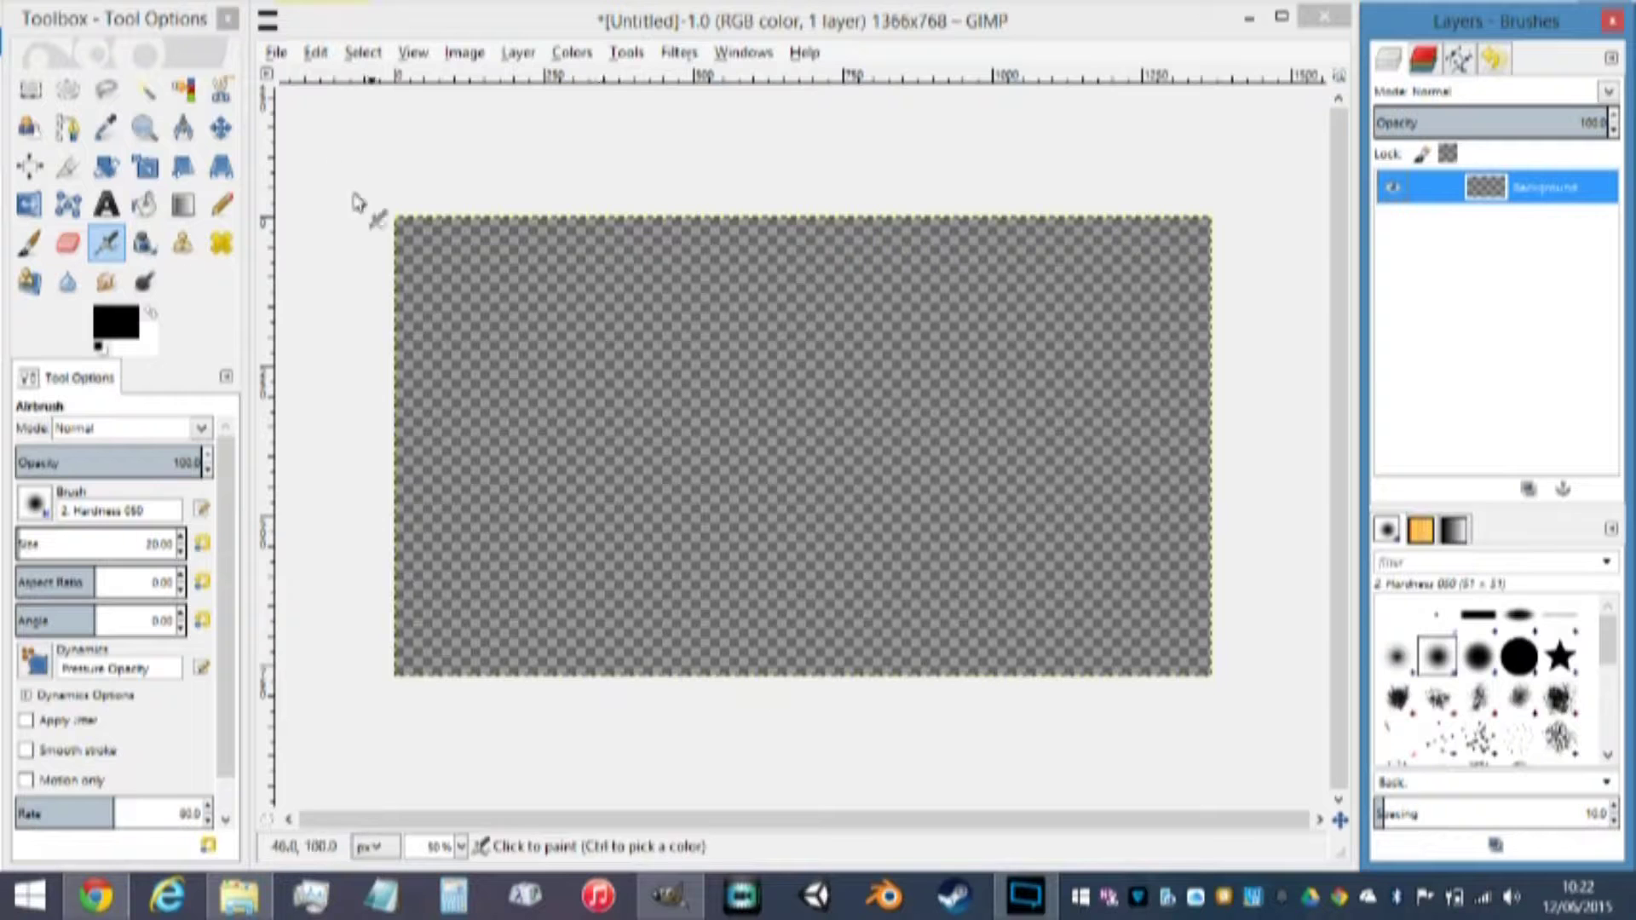
# Open the image Fennec Fox.jpg from the Miscellaneous folder in Documents
pyautogui.click(275, 52)
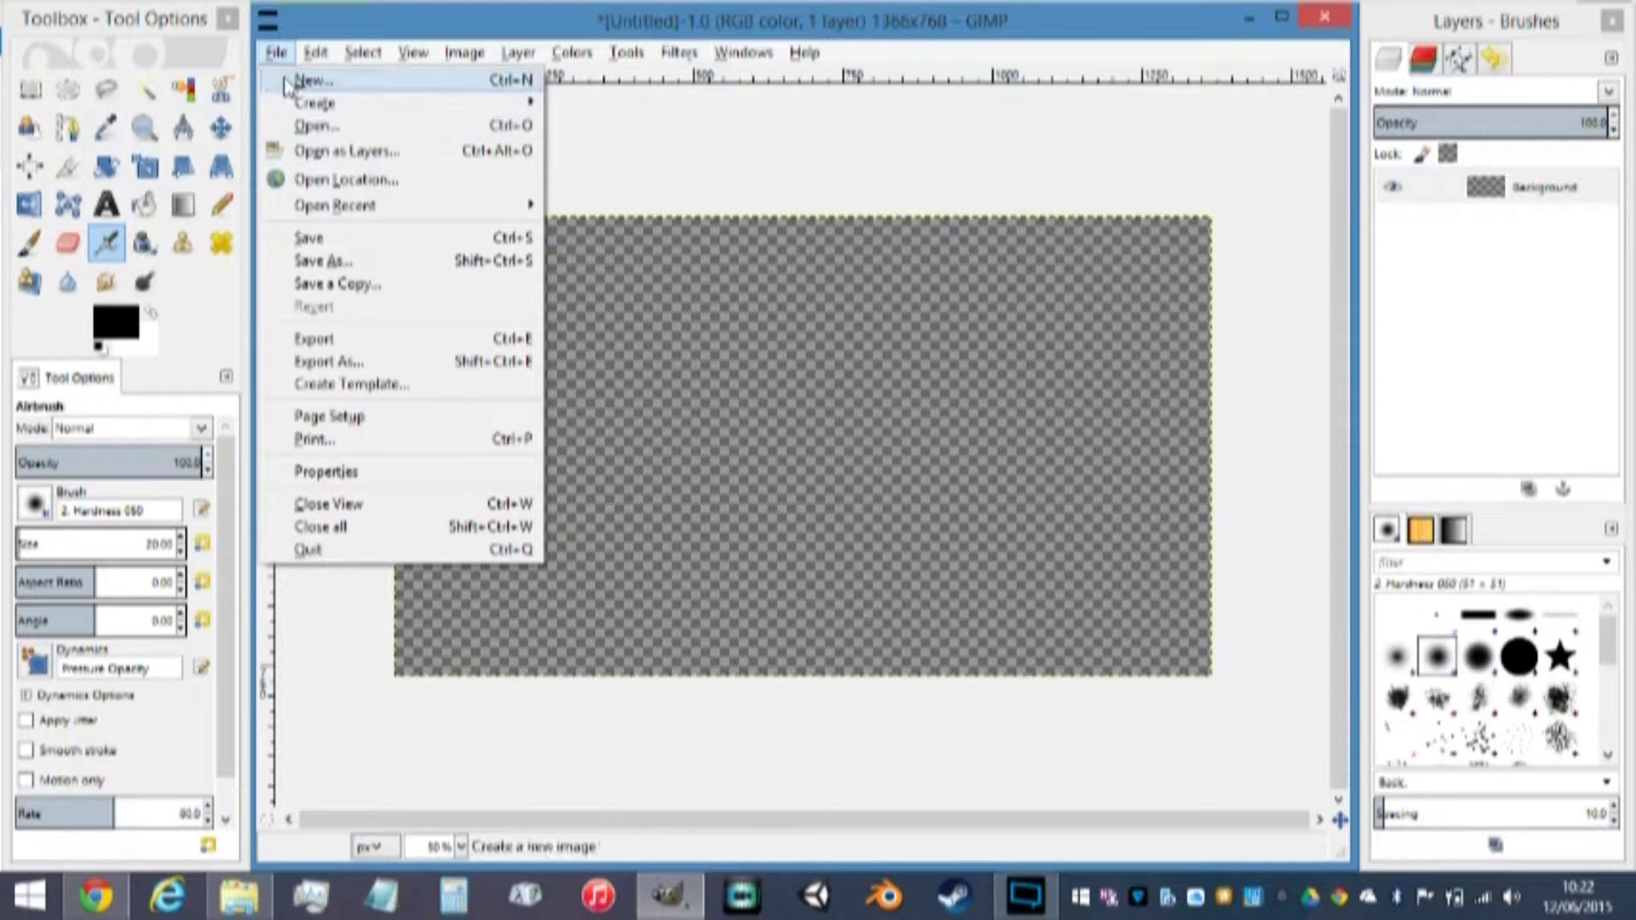
pyautogui.click(333, 128)
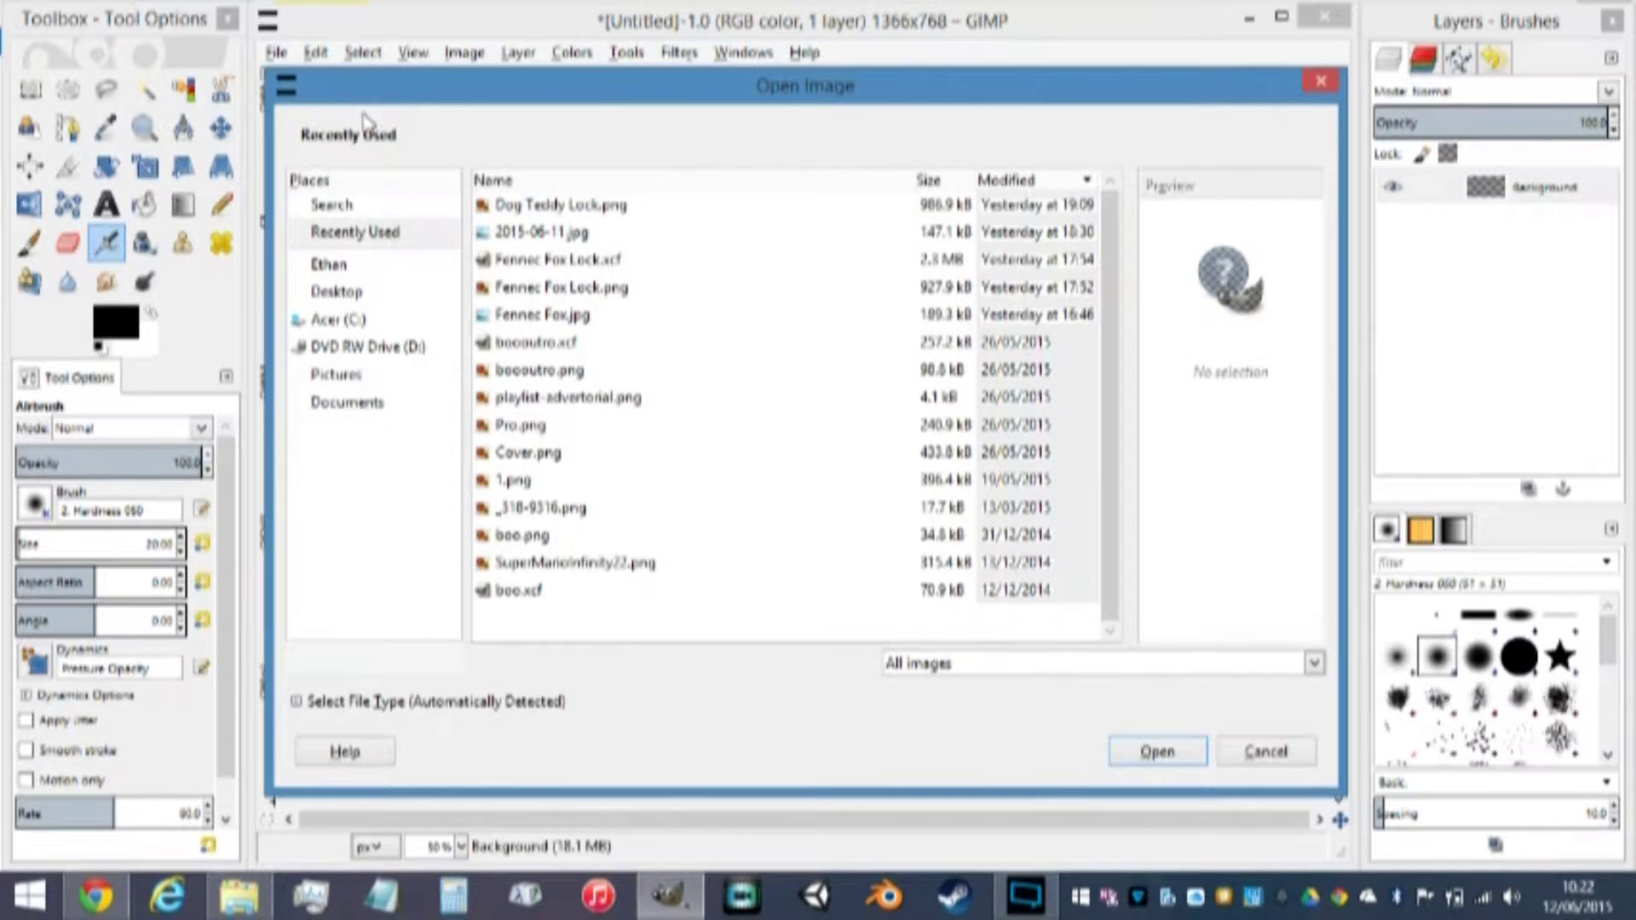
pyautogui.click(348, 403)
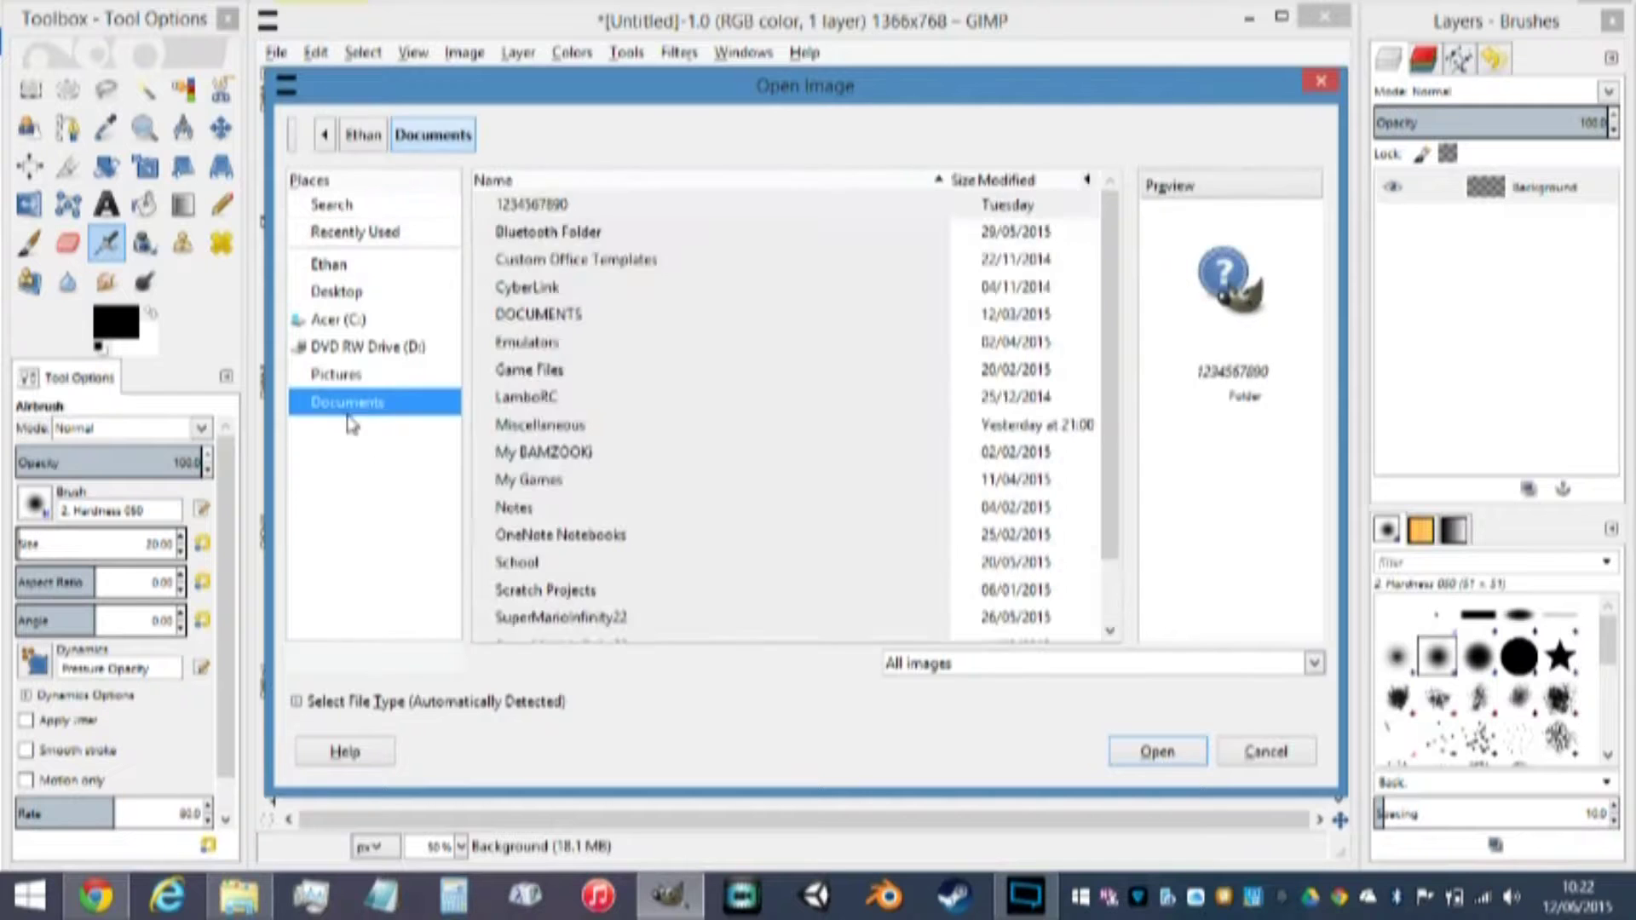
pyautogui.doubleClick(575, 431)
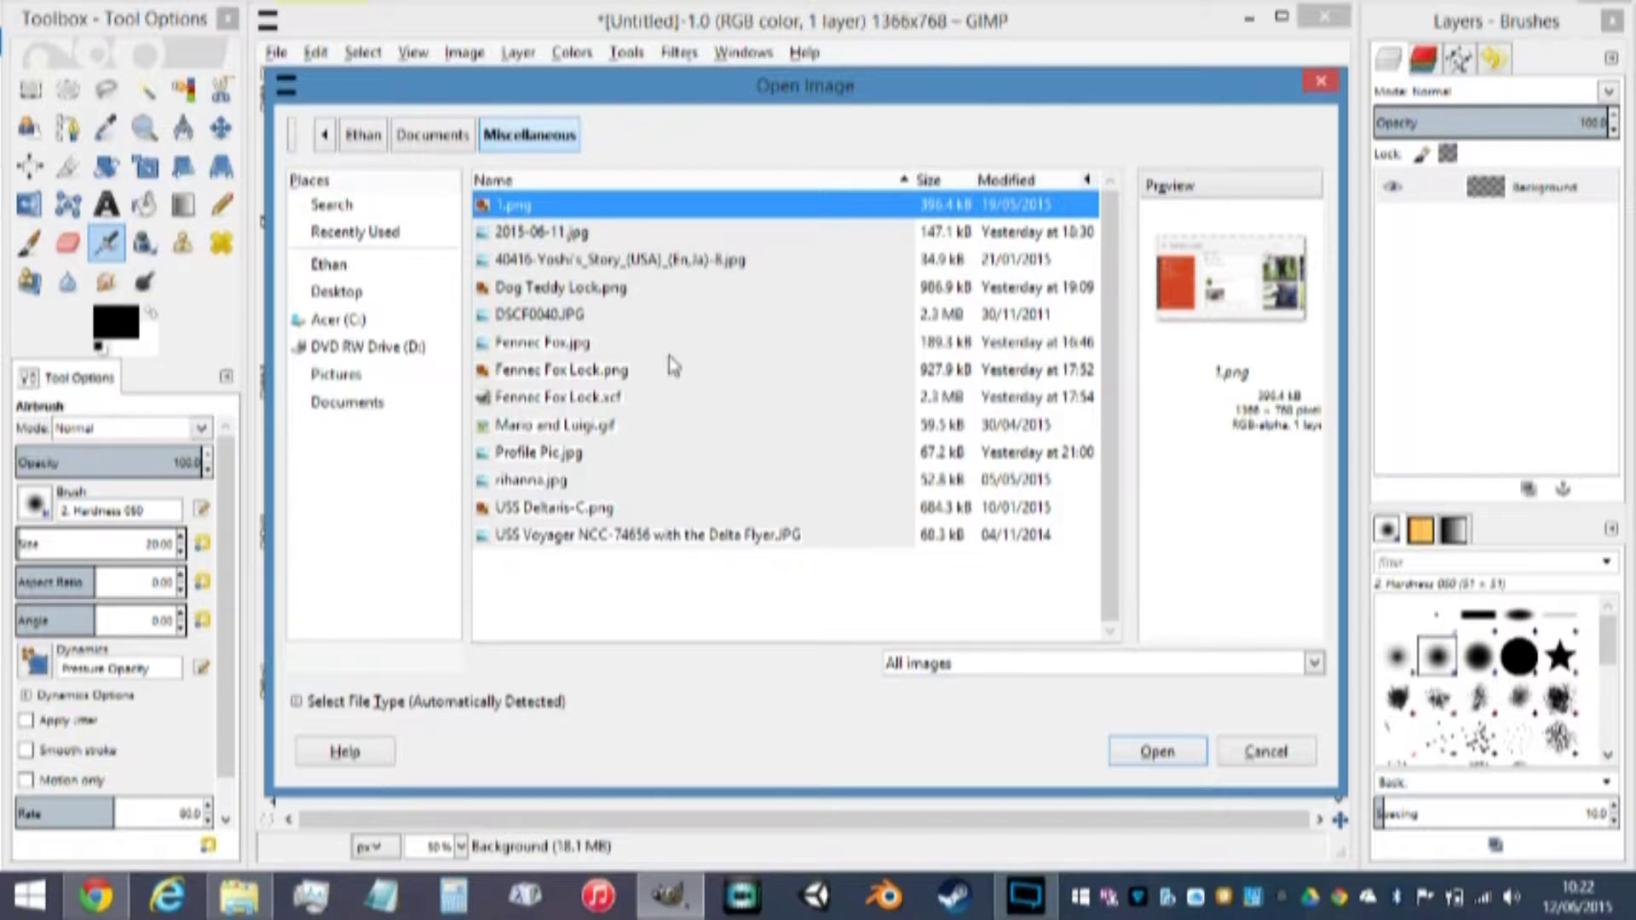
pyautogui.click(533, 479)
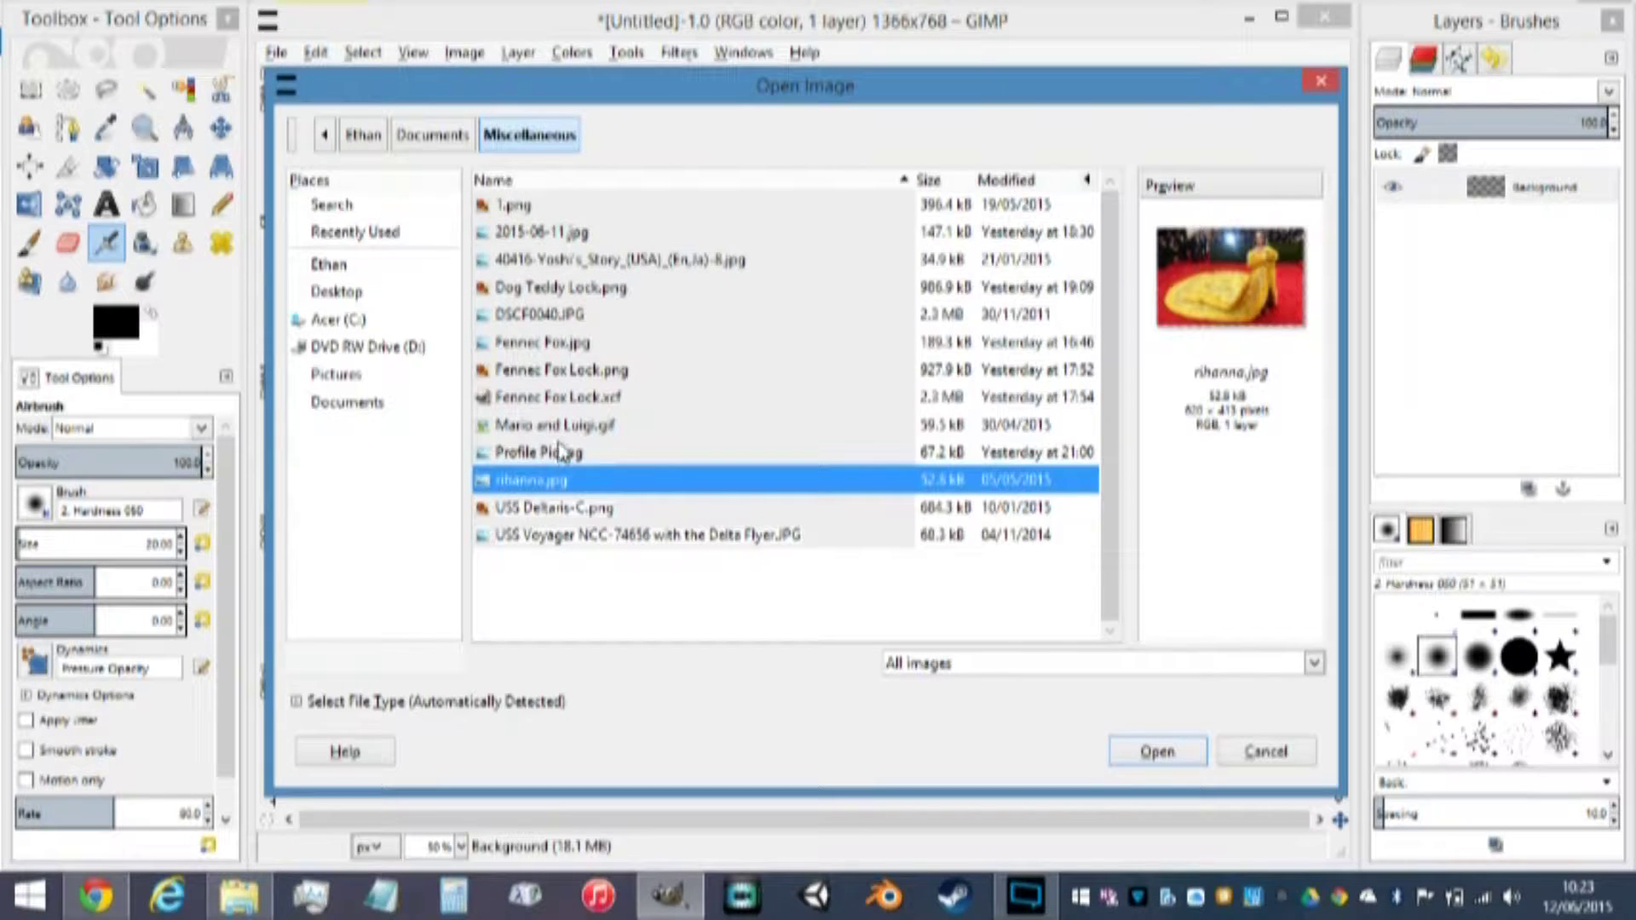
pyautogui.click(570, 345)
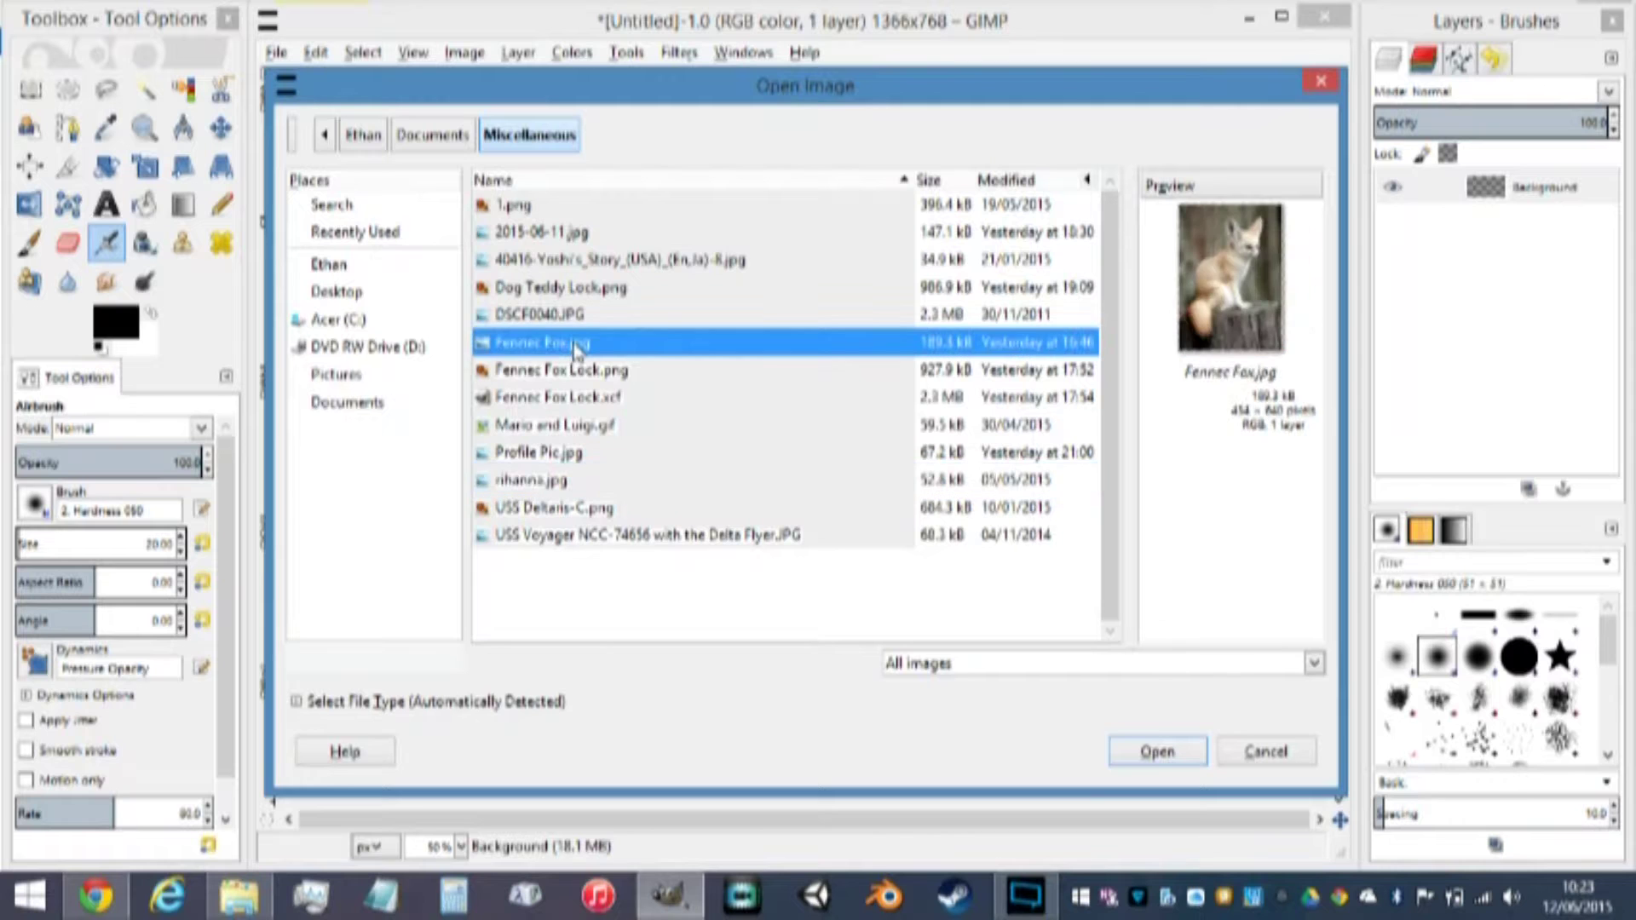
pyautogui.click(1178, 753)
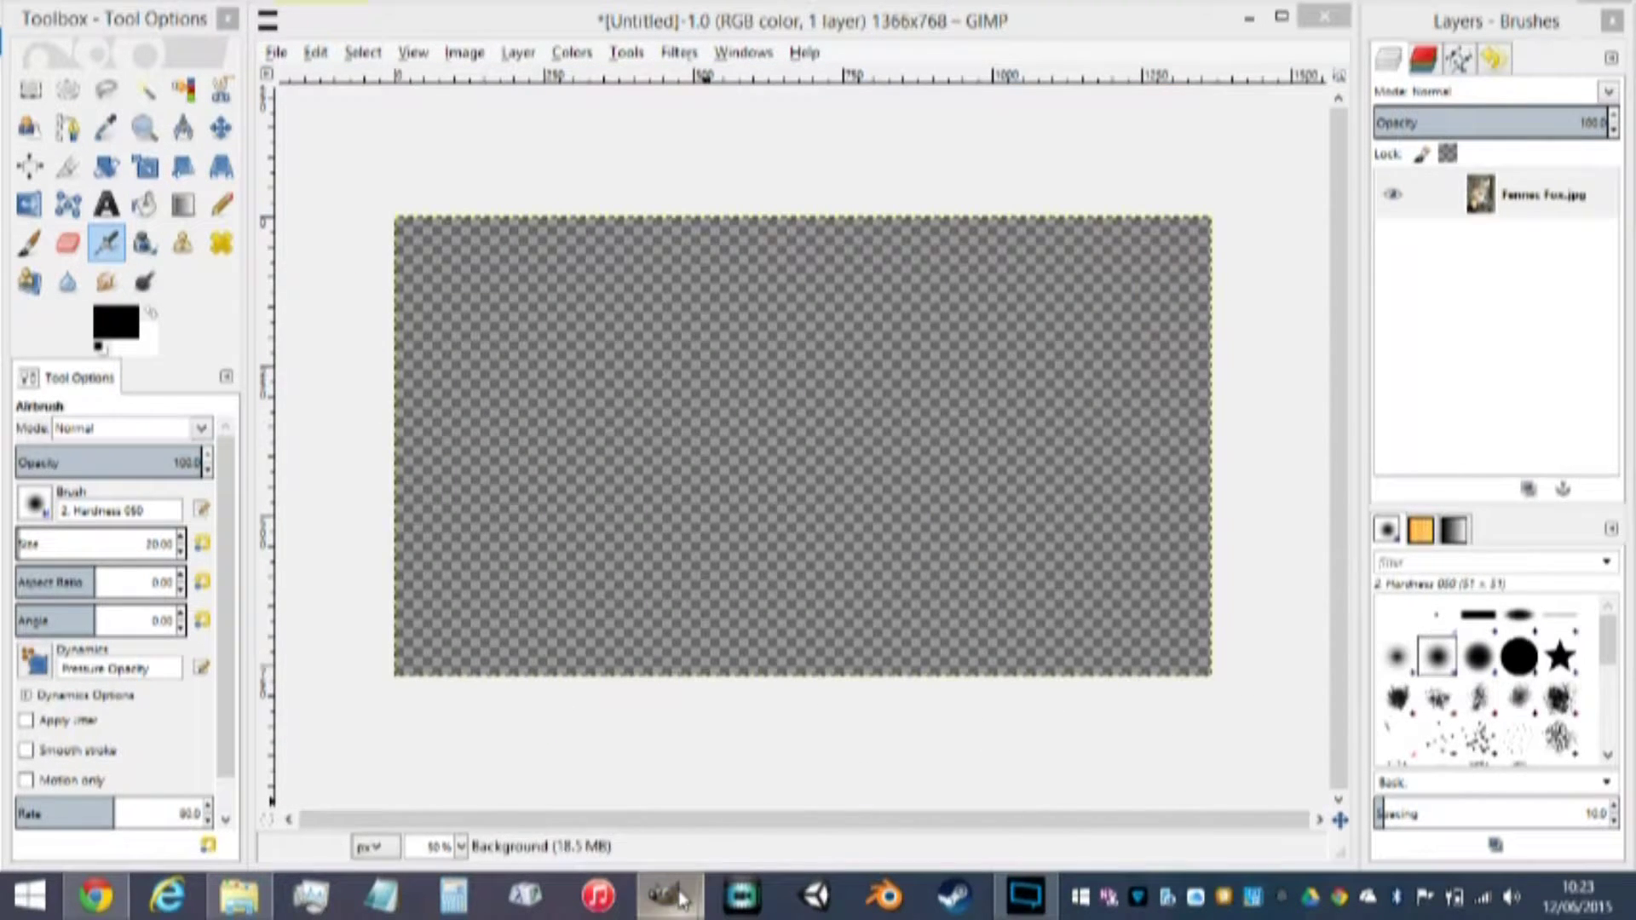
# Bring the Fennec Fox image window forward and enlarge it to fill the space between the toolbox and the layers dock
pyautogui.moveTo(671, 896)
pyautogui.click(757, 767)
pyautogui.moveTo(394, 112); pyautogui.dragTo(545, 22)
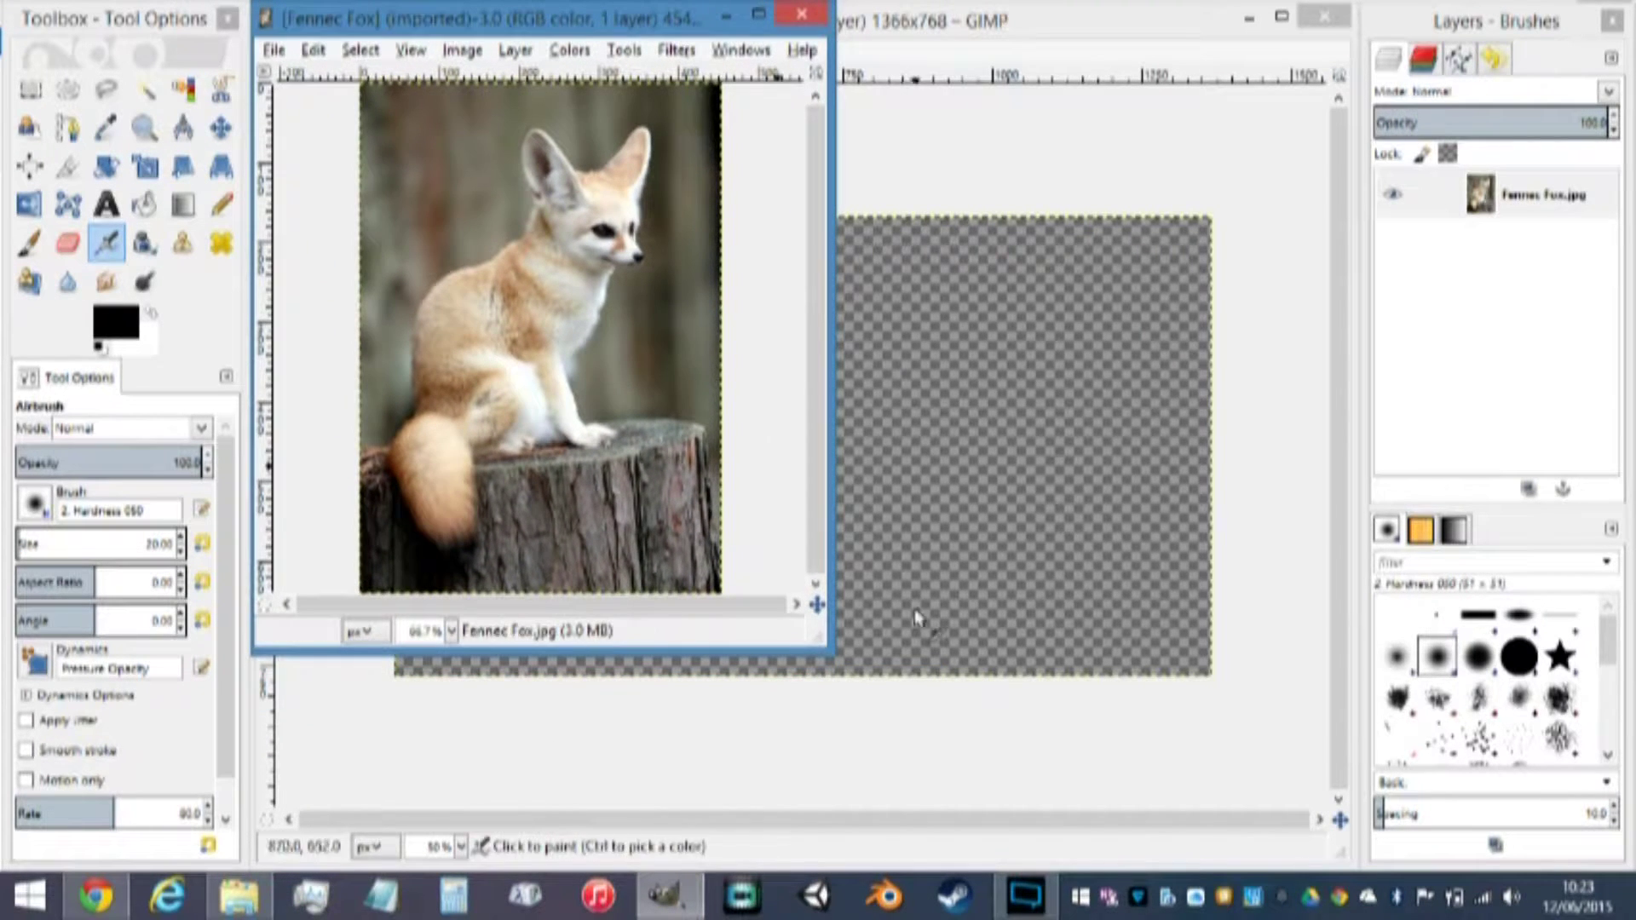
pyautogui.moveTo(816, 614); pyautogui.dragTo(1139, 762)
pyautogui.moveTo(1137, 649); pyautogui.dragTo(1360, 864)
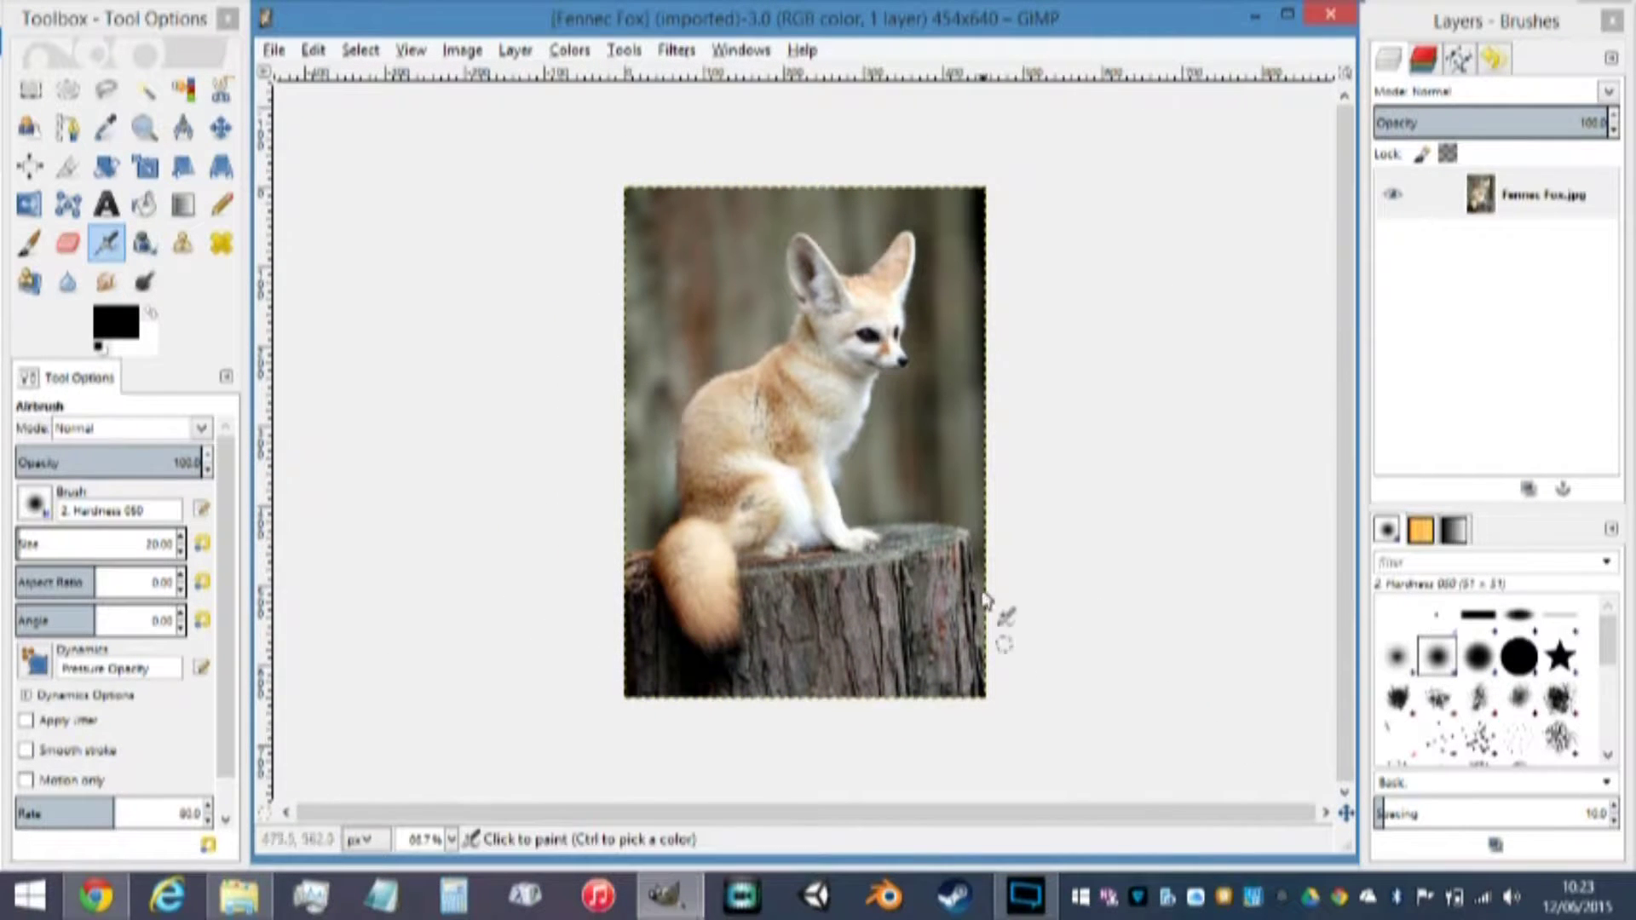
# Flip the fox picture horizontally with the Flip tool
pyautogui.press('1')
pyautogui.moveTo(1346, 477); pyautogui.dragTo(1346, 418)
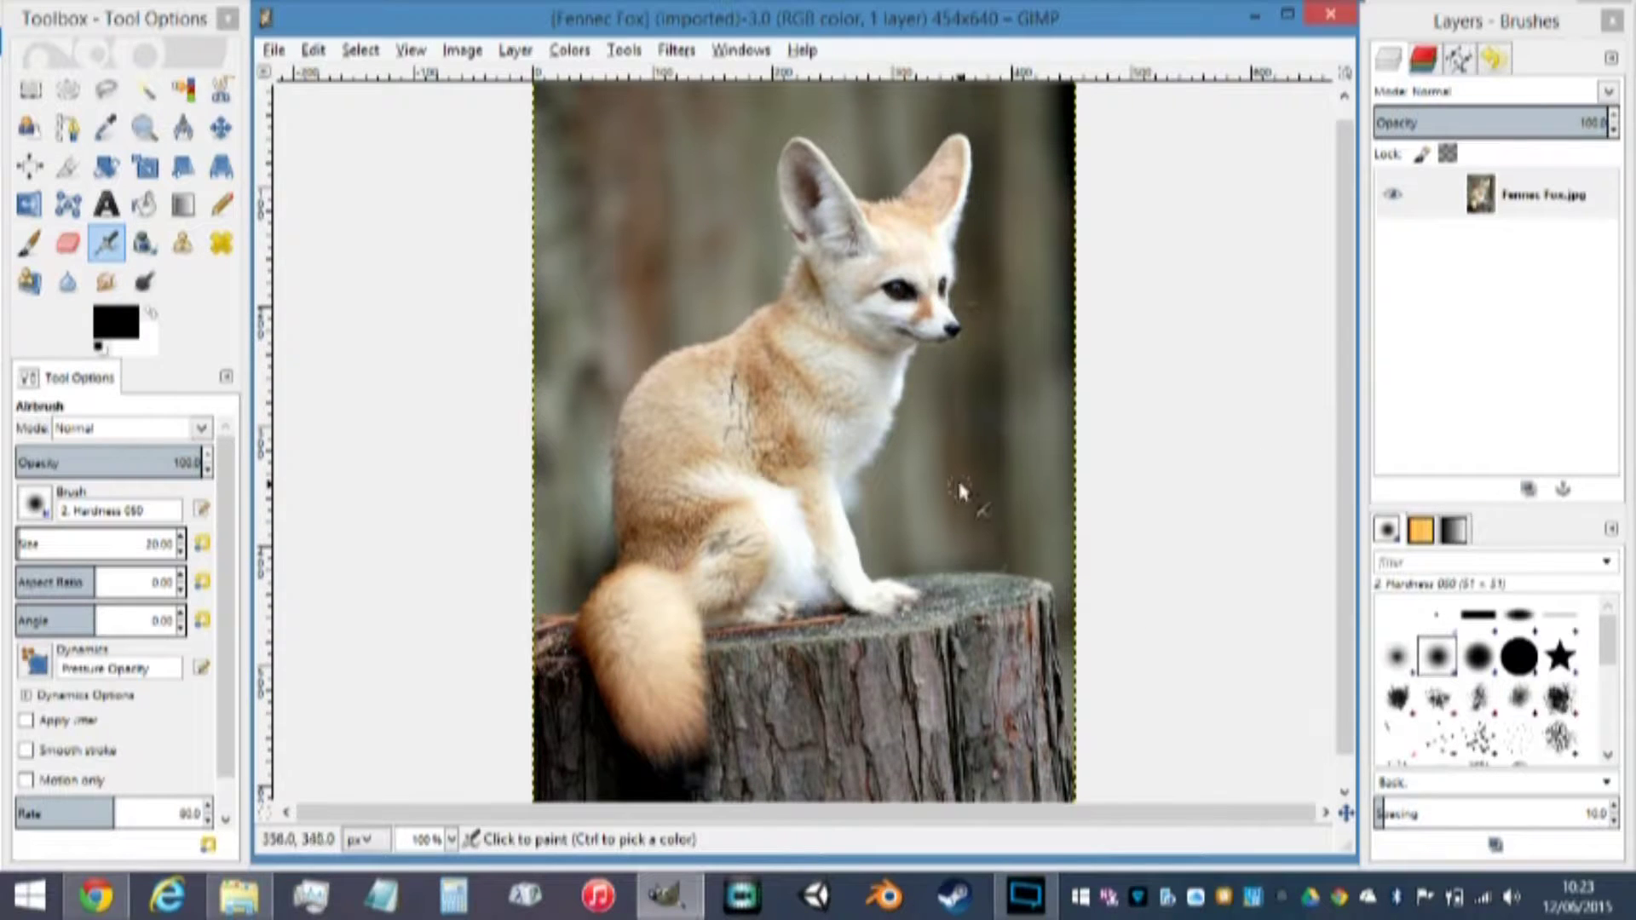
pyautogui.hotkey('shift', '2')
pyautogui.press('+')
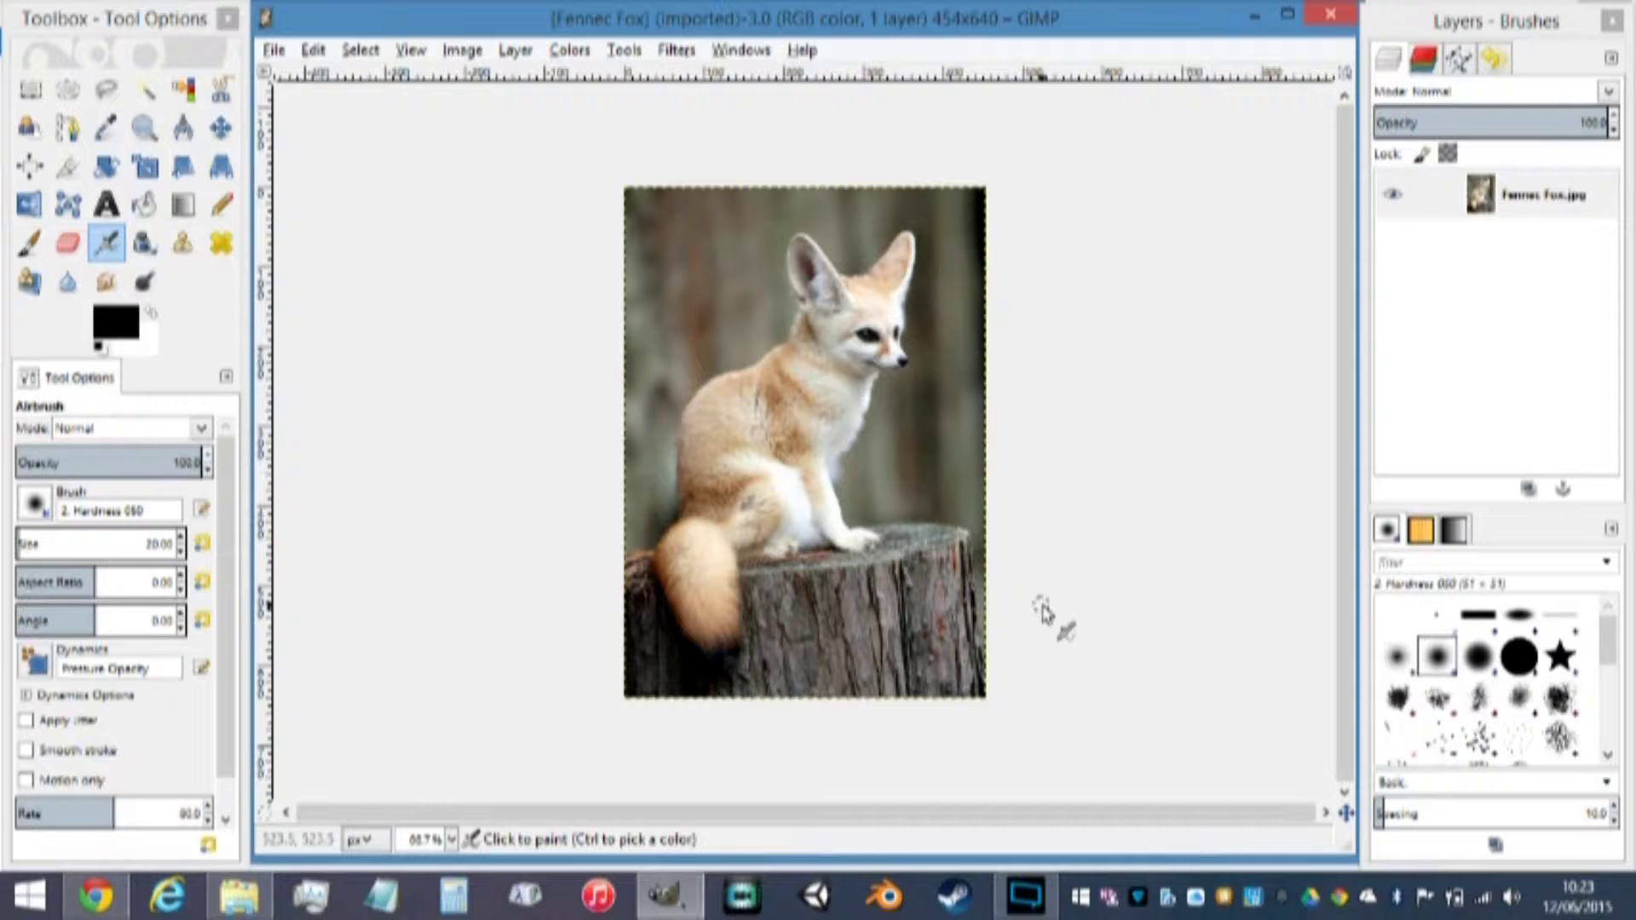
pyautogui.click(28, 204)
pyautogui.click(859, 549)
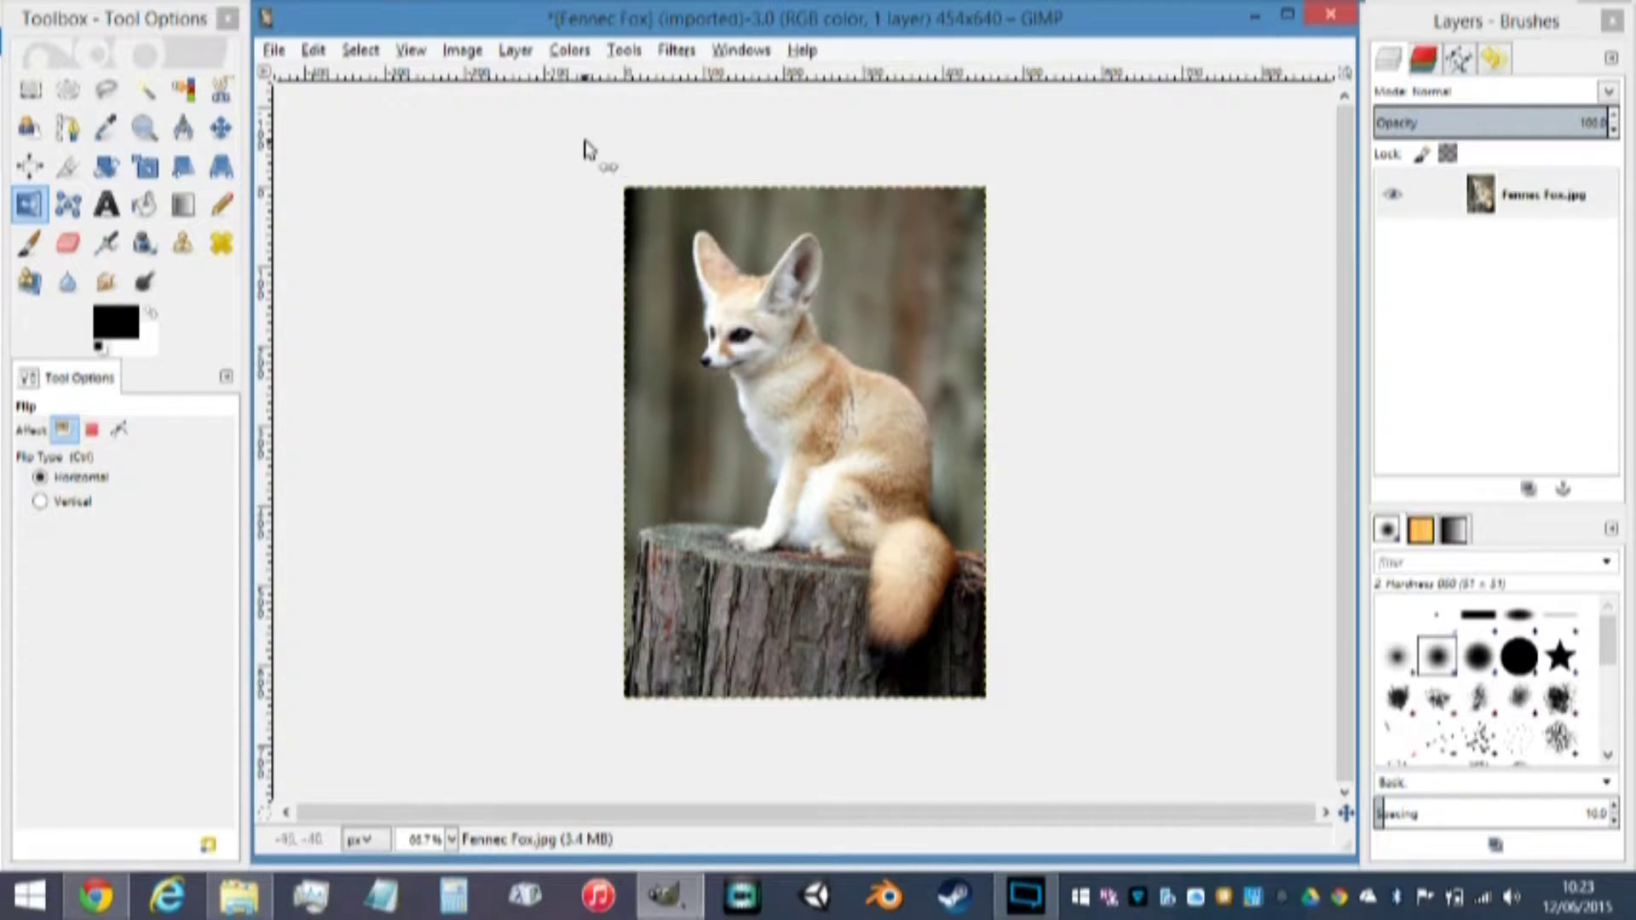
# Draw a five-sided polygon with the Free Select tool in the blurred background to the right of the fox's ears
pyautogui.scroll(1, 753, 430)
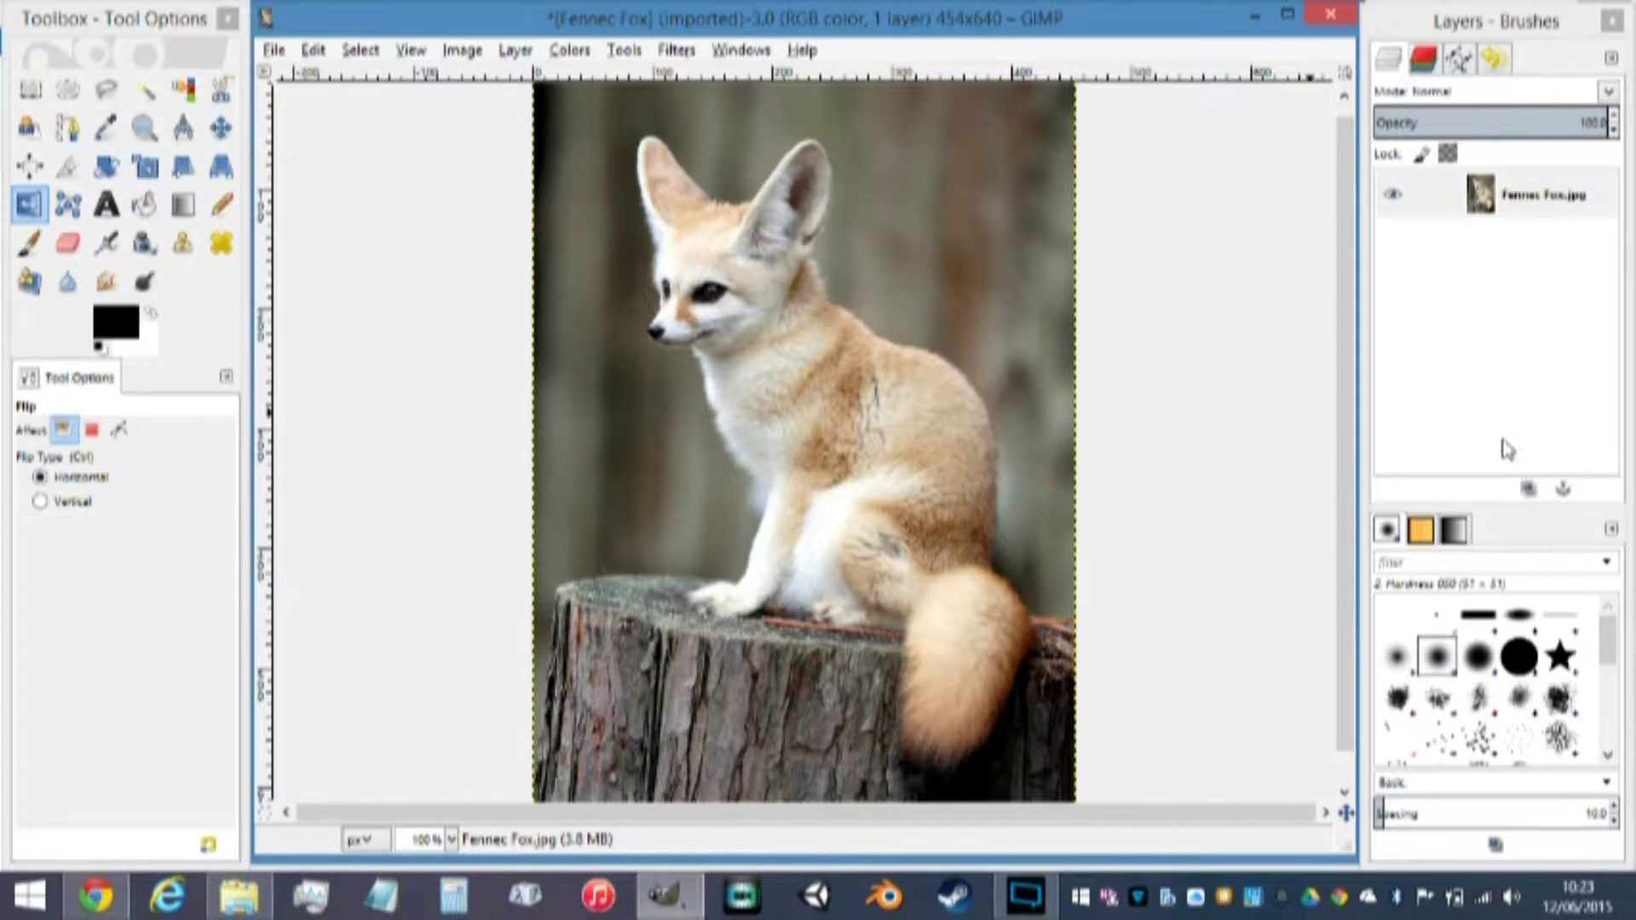
pyautogui.moveTo(1355, 528); pyautogui.dragTo(1336, 431)
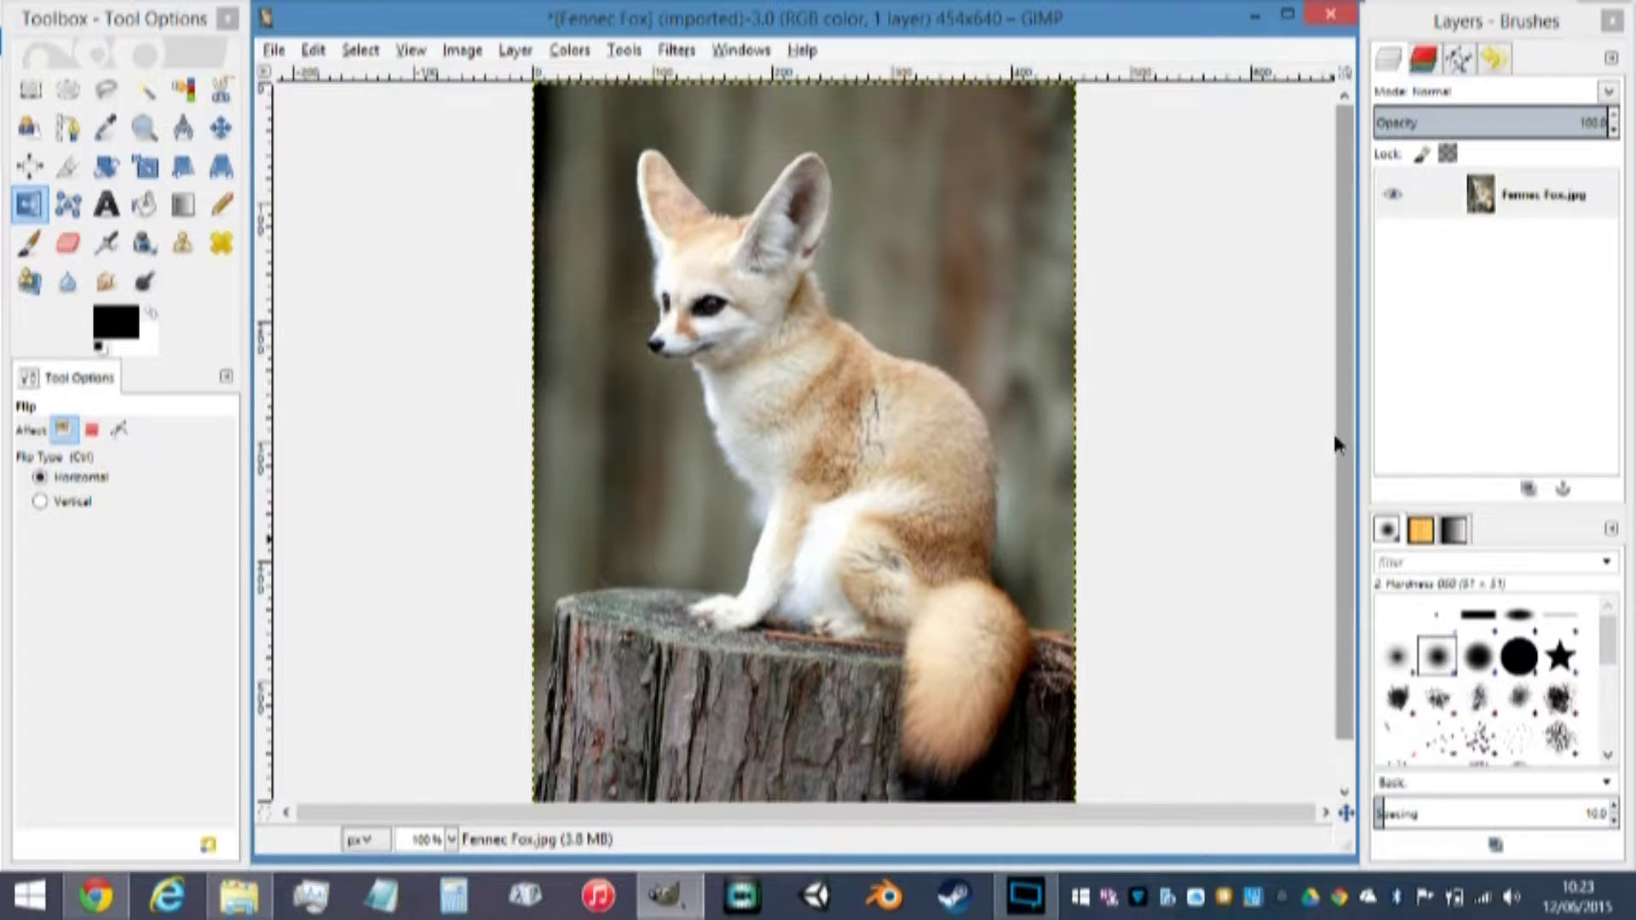
pyautogui.click(107, 94)
pyautogui.click(988, 180)
pyautogui.click(997, 256)
pyautogui.click(923, 274)
pyautogui.click(886, 227)
pyautogui.click(909, 175)
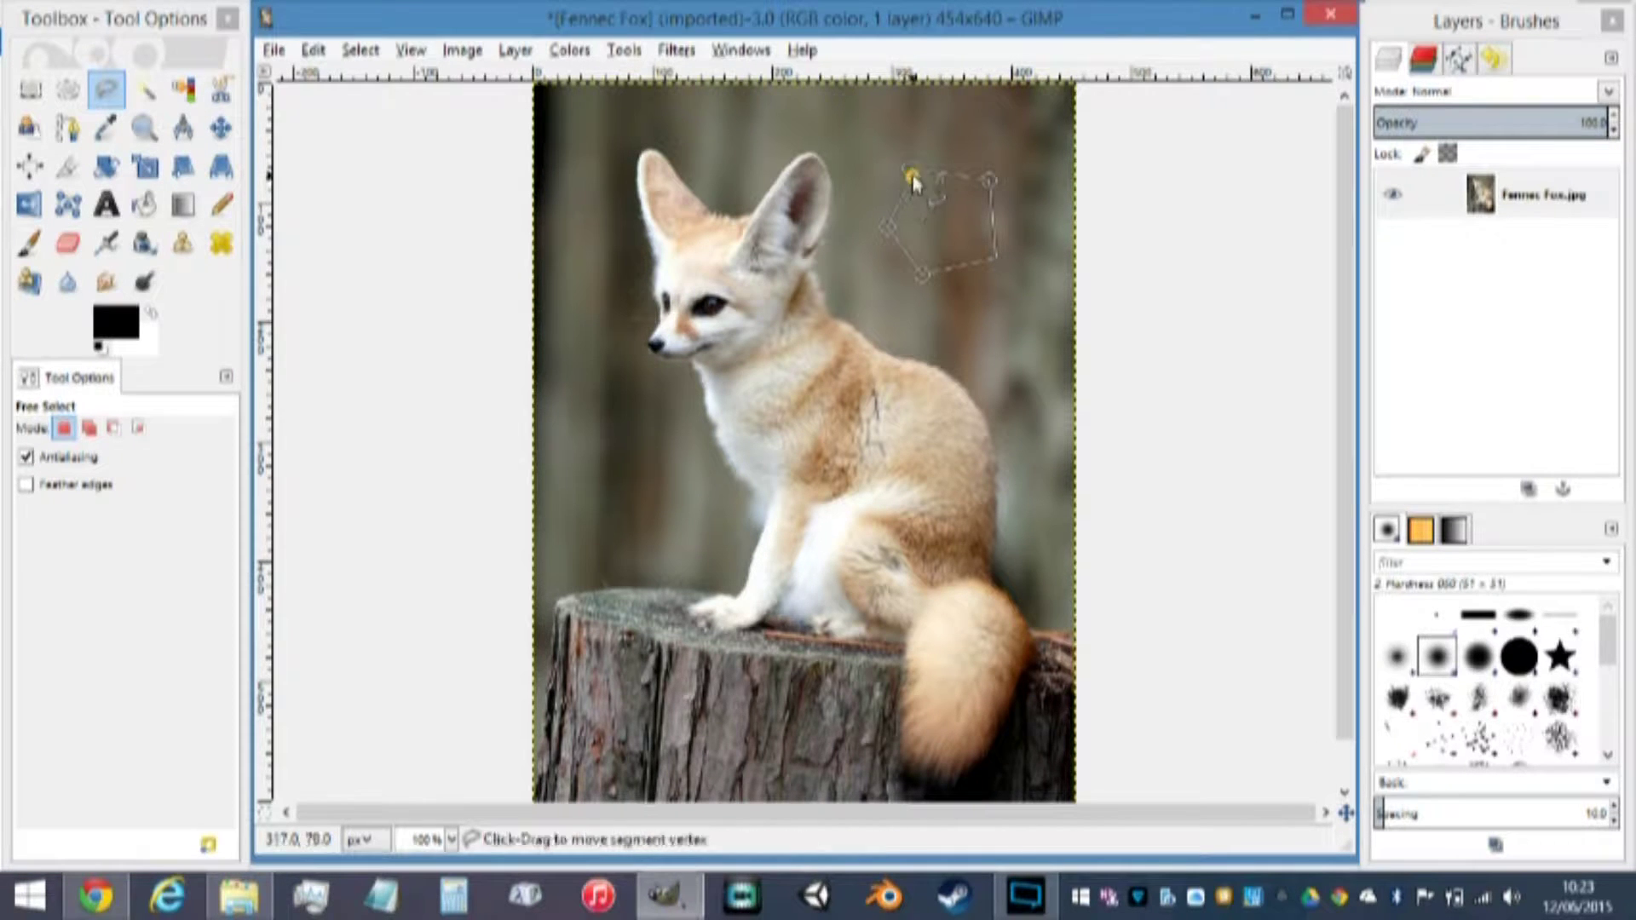
pyautogui.click(953, 213)
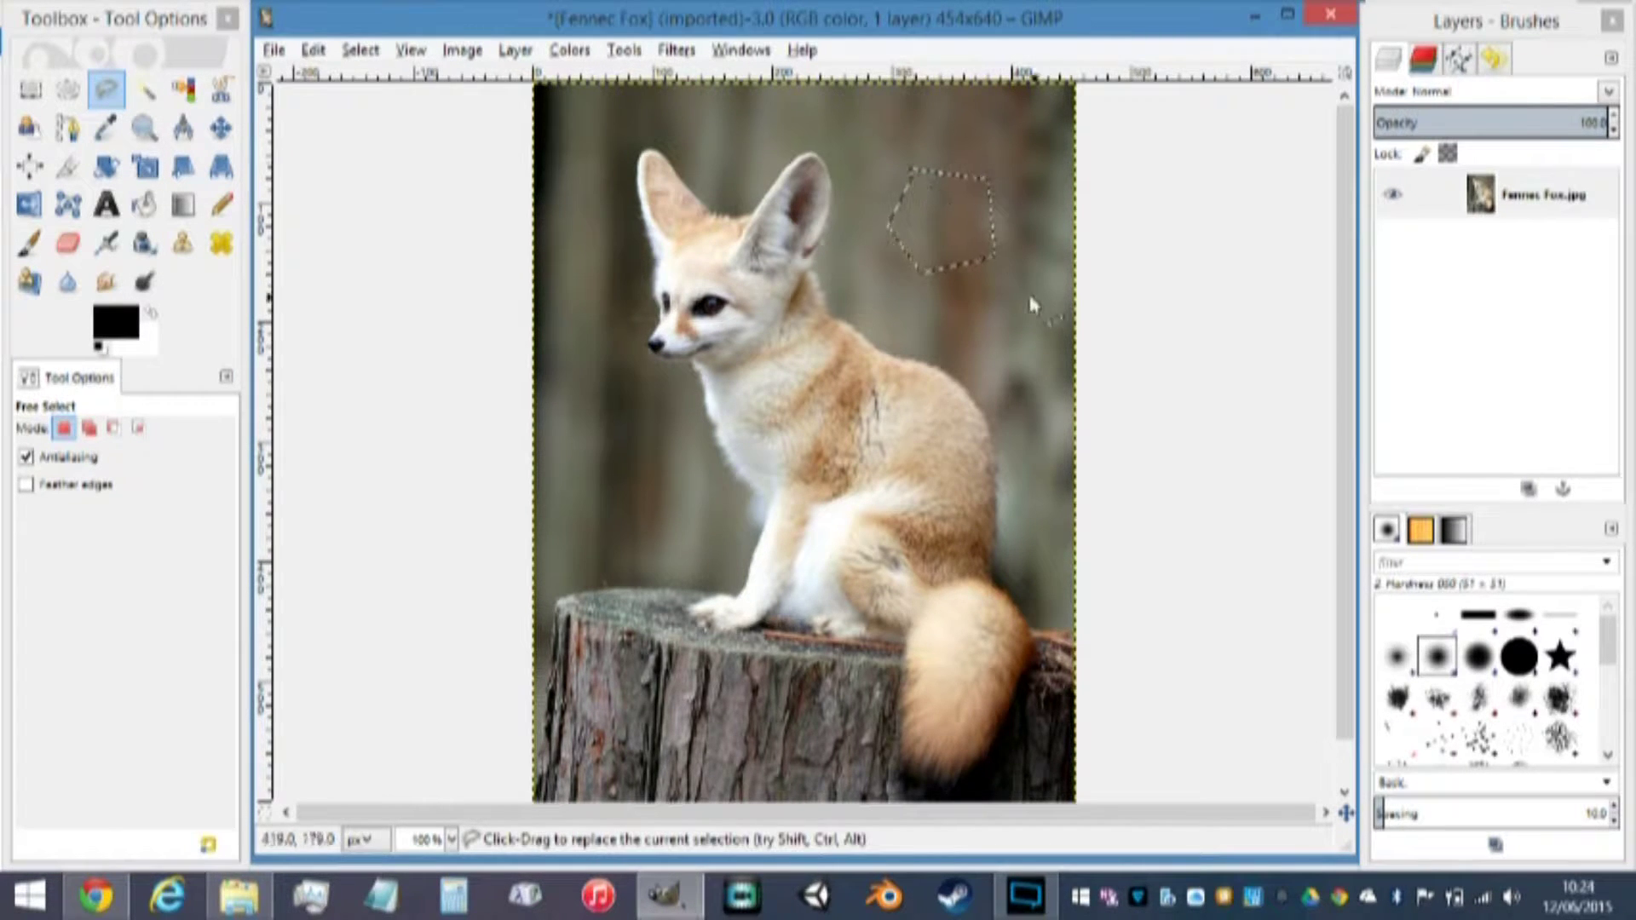
# Try moving the selected polygon area onto the fox with the Move tool, and undo the move
pyautogui.click(221, 128)
pyautogui.moveTo(945, 232); pyautogui.dragTo(847, 386)
pyautogui.hotkey('ctrl', 'z')
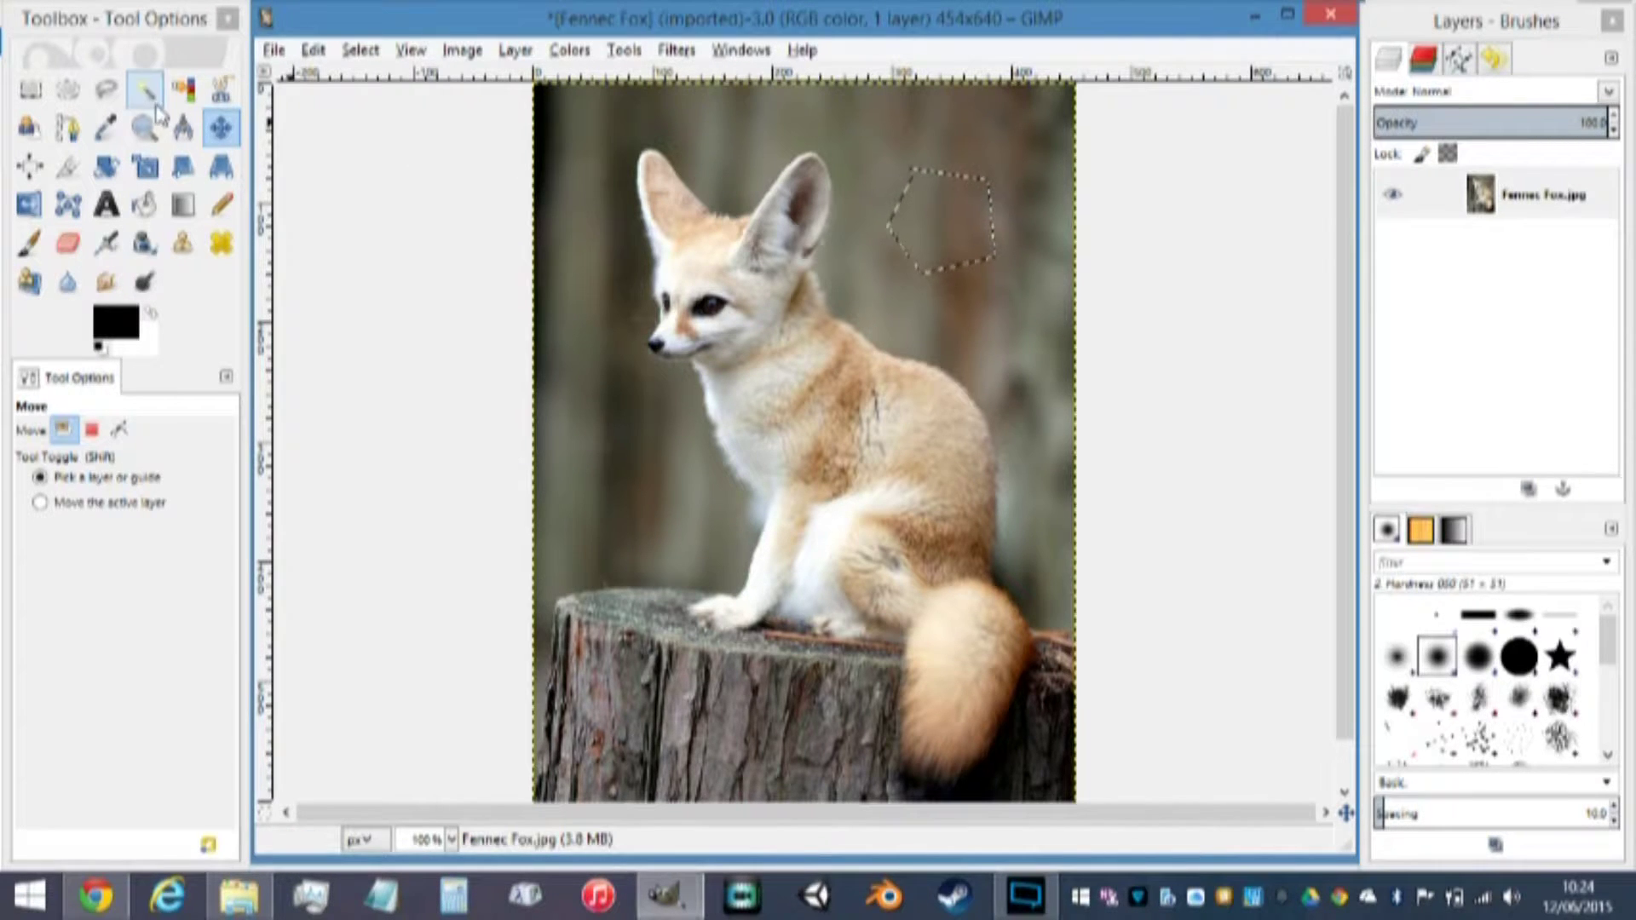
# Start a new free selection outline on the fox's head between the ears and clear the old polygon selection
pyautogui.press('f')
pyautogui.click(726, 214)
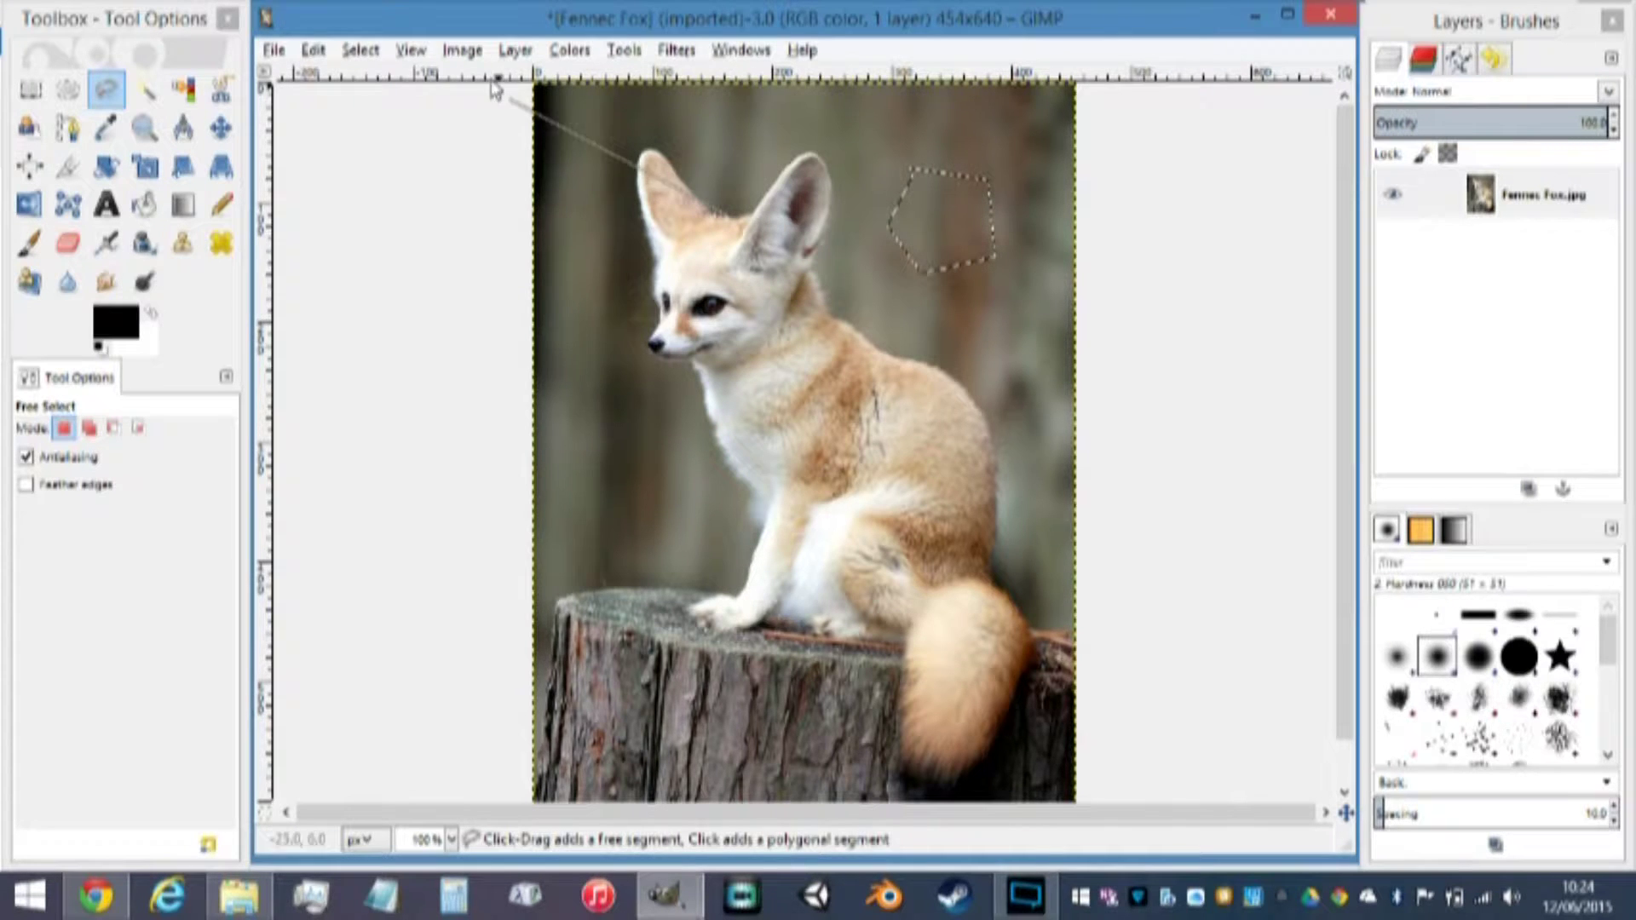
pyautogui.click(360, 50)
pyautogui.click(388, 138)
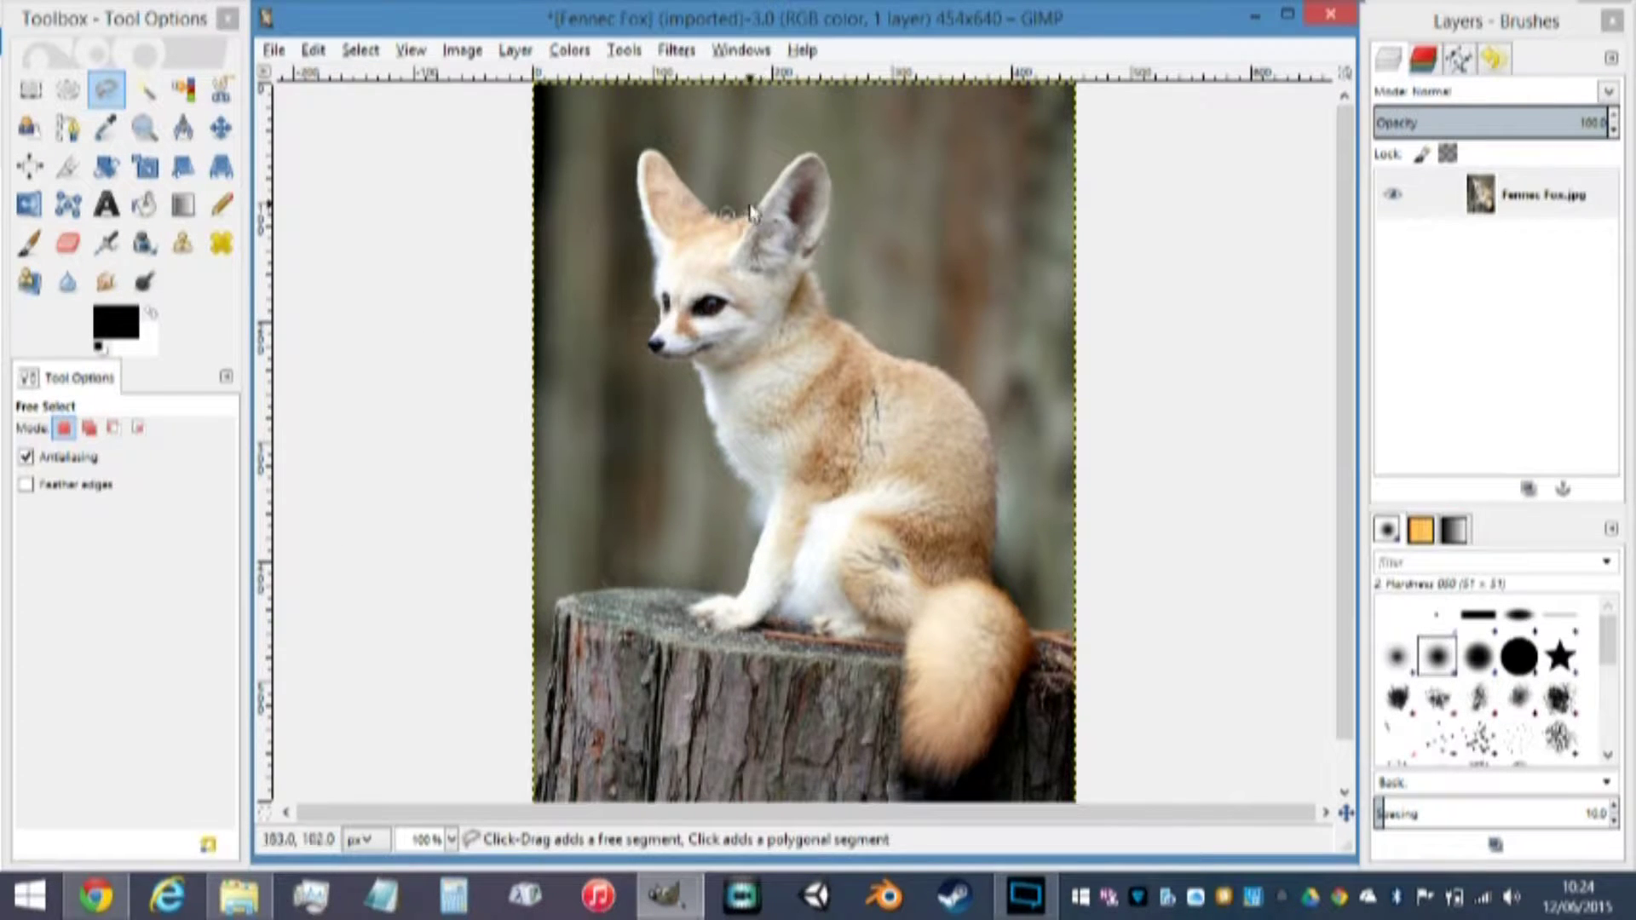
# Trace the free selection outline along the top of the fox's head to the base of its right-hand ear
pyautogui.scroll(2, 740, 262)
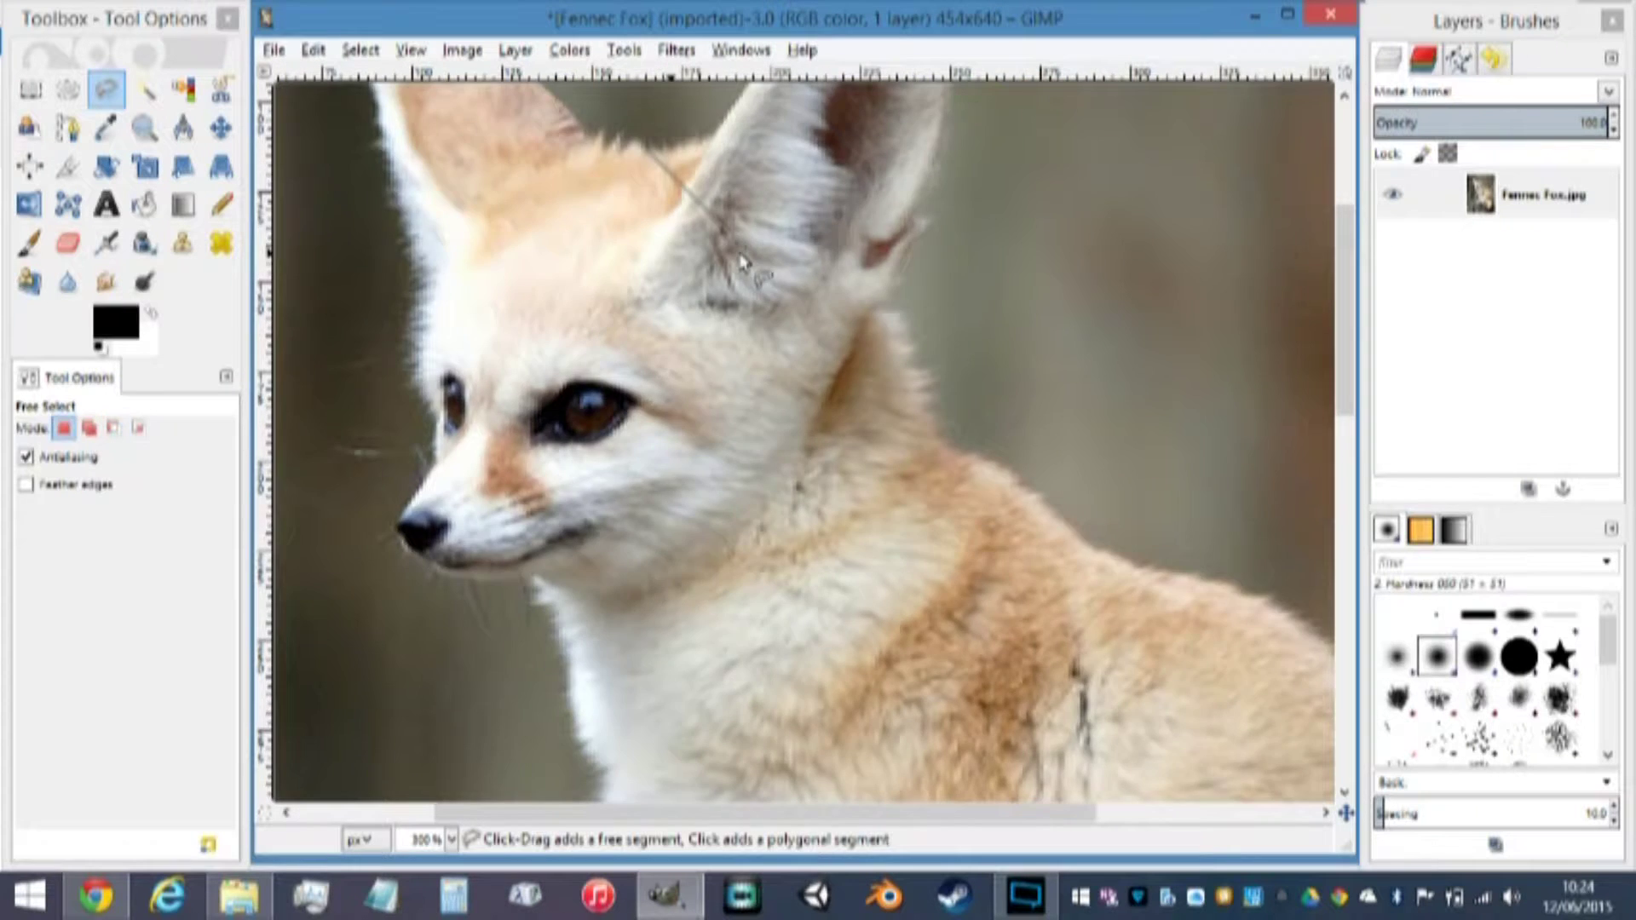
pyautogui.scroll(3, 738, 263)
pyautogui.scroll(-3, 724, 323)
pyautogui.moveTo(664, 315)
pyautogui.mouseDown()
pyautogui.moveTo(707, 317)
pyautogui.moveTo(720, 288)
pyautogui.mouseUp()
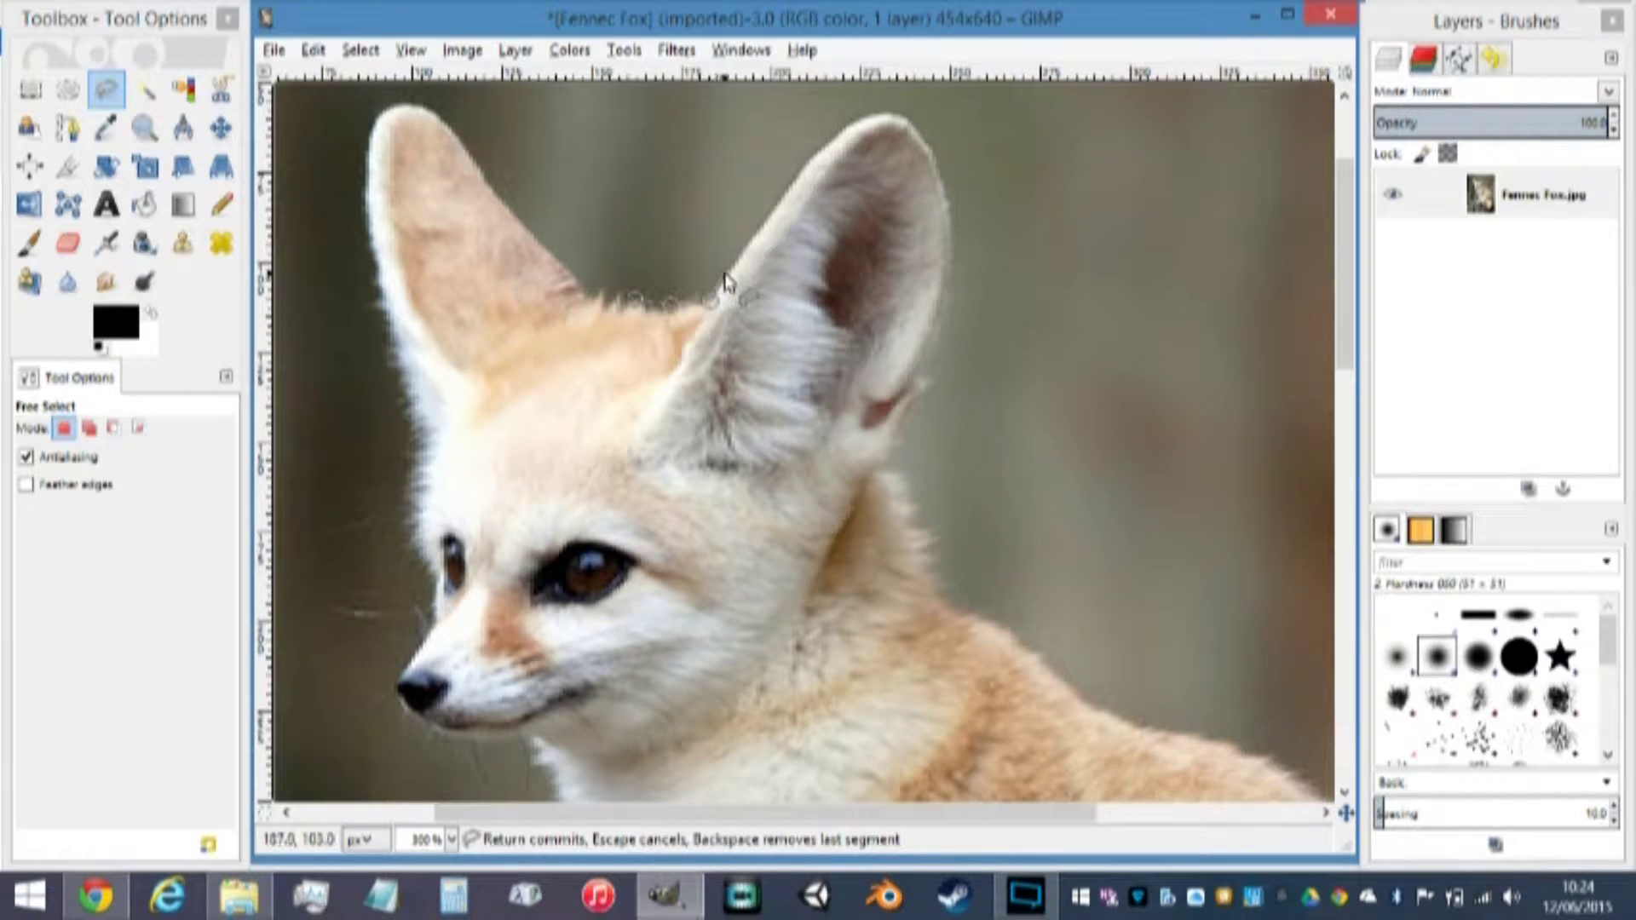
pyautogui.scroll(-5, 810, 371)
pyautogui.scroll(7, 810, 374)
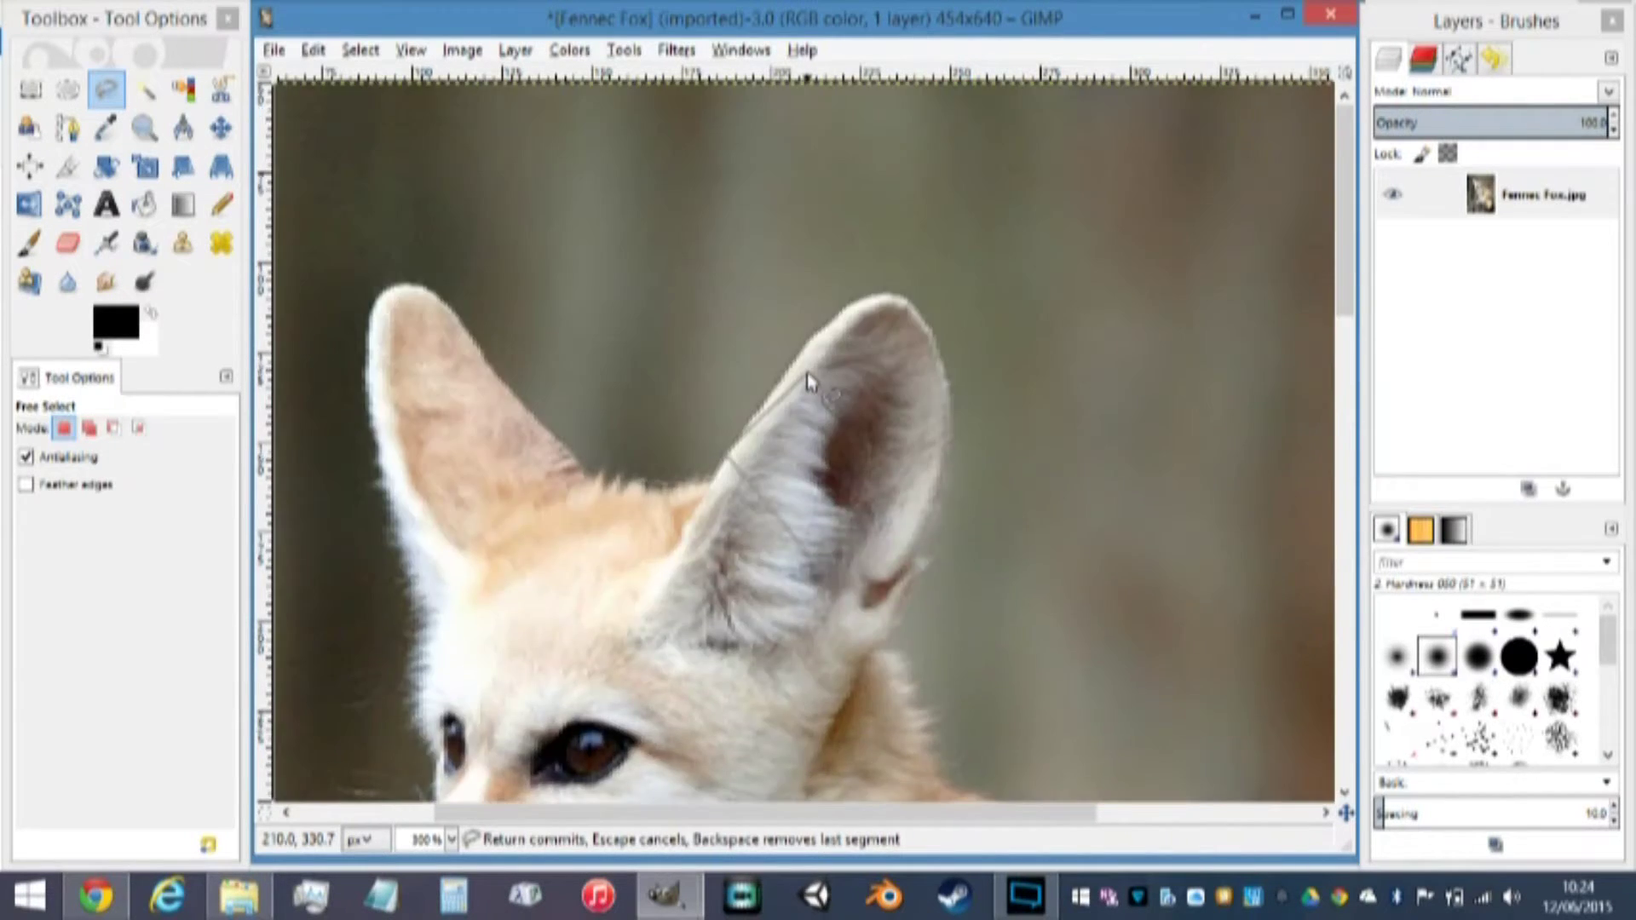
pyautogui.scroll(-5, 811, 379)
pyautogui.scroll(4, 808, 366)
pyautogui.hscroll(3, 805, 384)
pyautogui.hscroll(-3, 801, 383)
pyautogui.hscroll(3, 801, 383)
pyautogui.hscroll(-3, 801, 383)
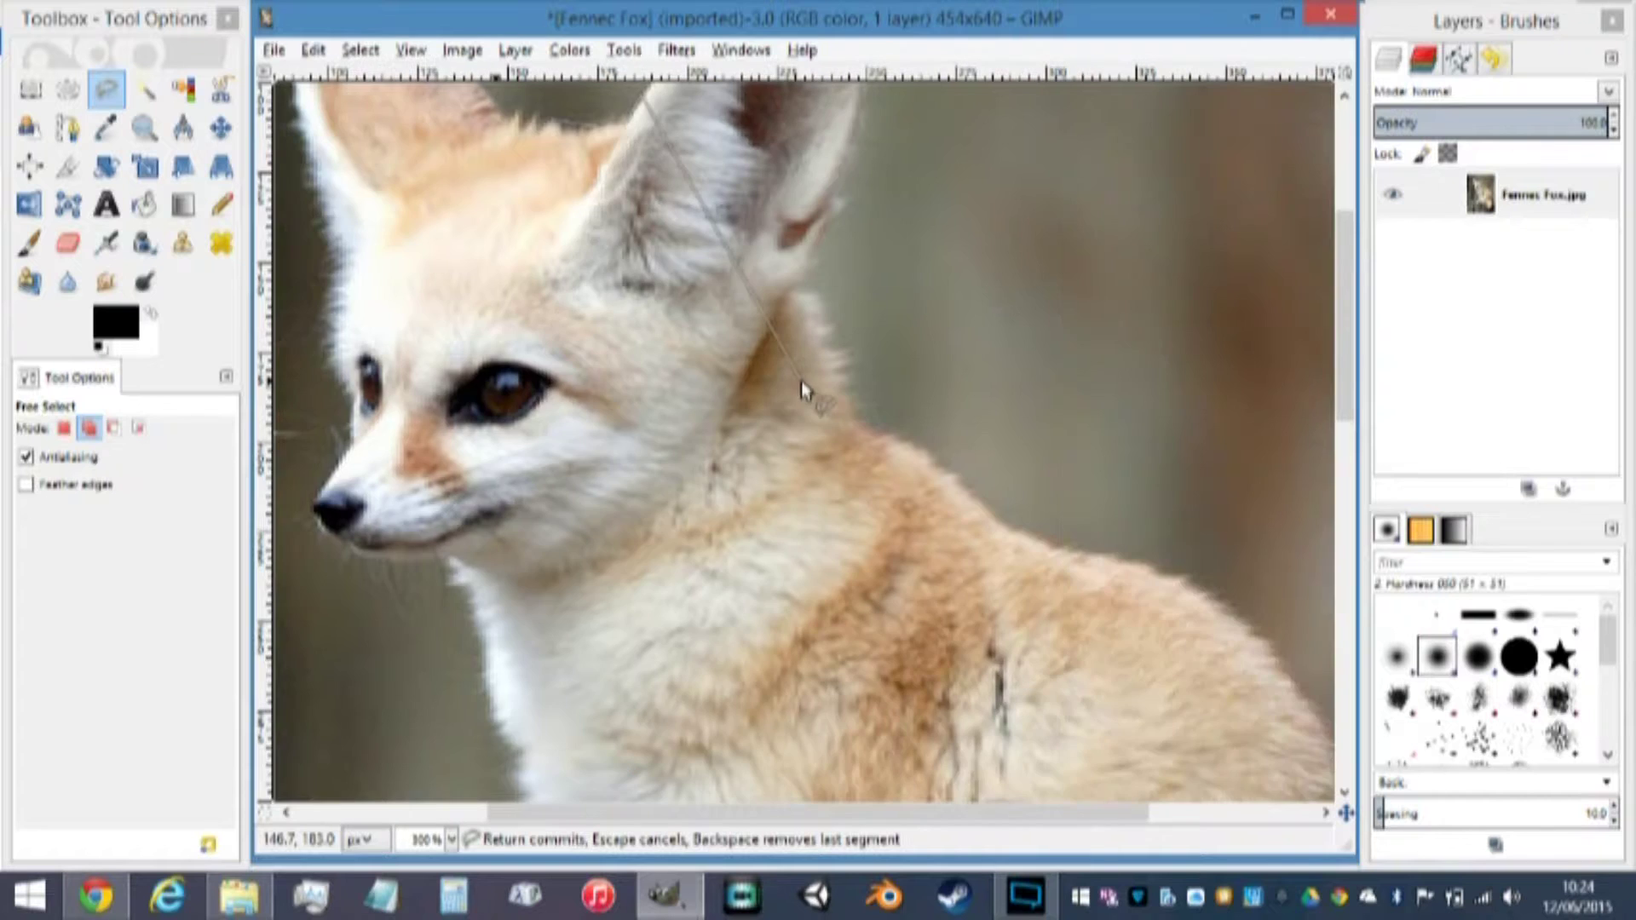
pyautogui.scroll(4, 765, 264)
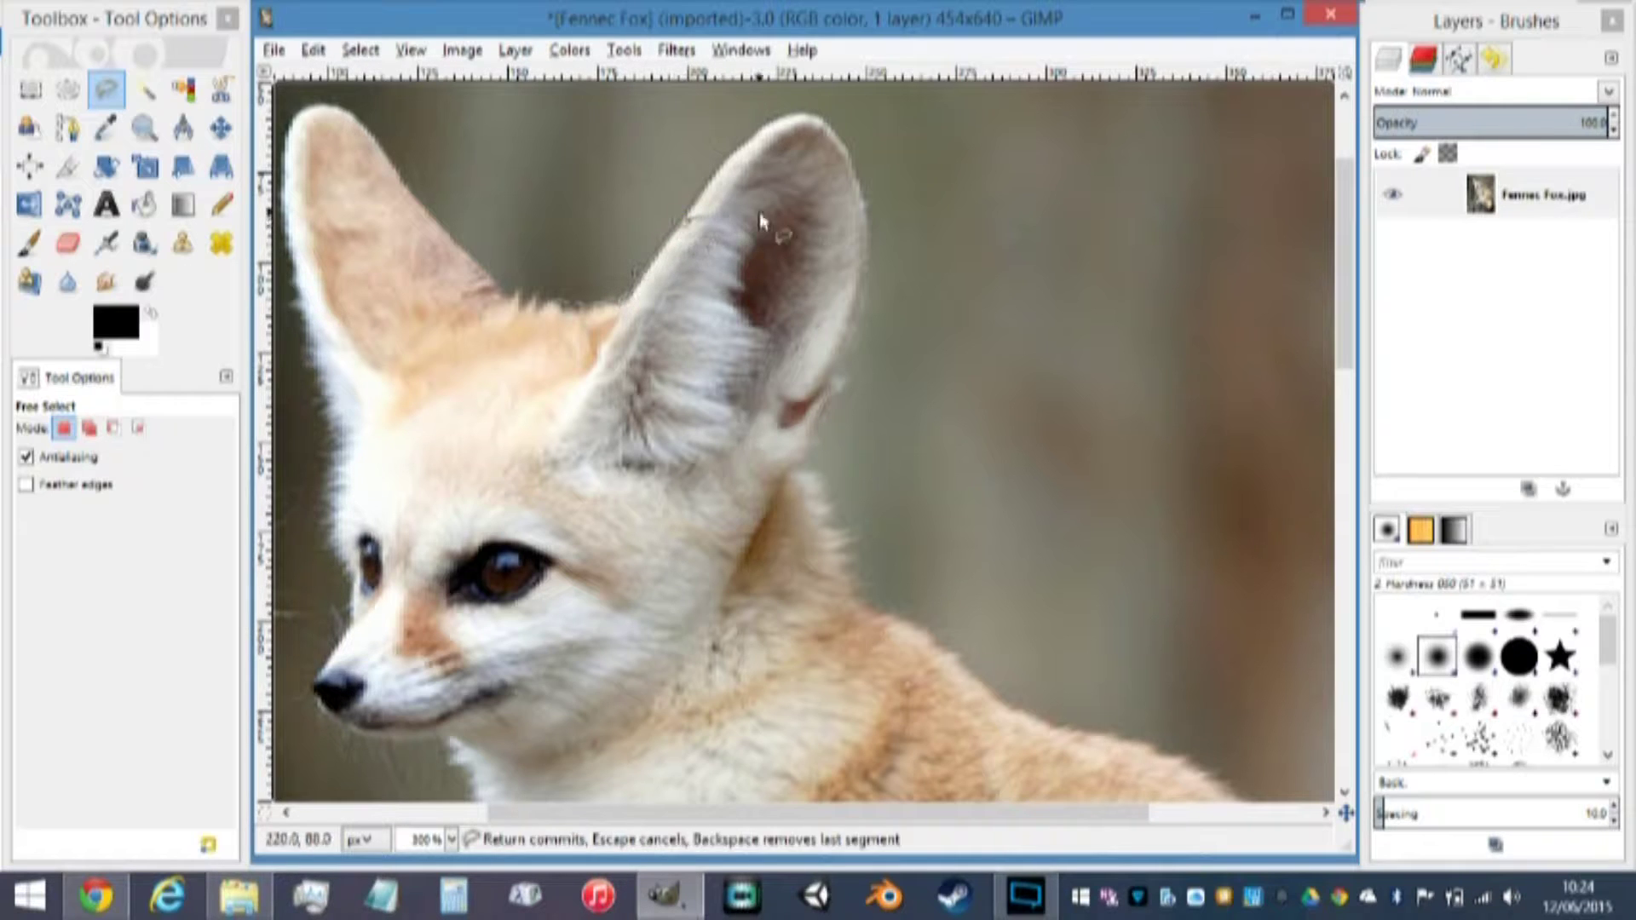
# Continue the free selection outline up and around the fox's right-hand ear, down to the ear's outer base
pyautogui.click(866, 248)
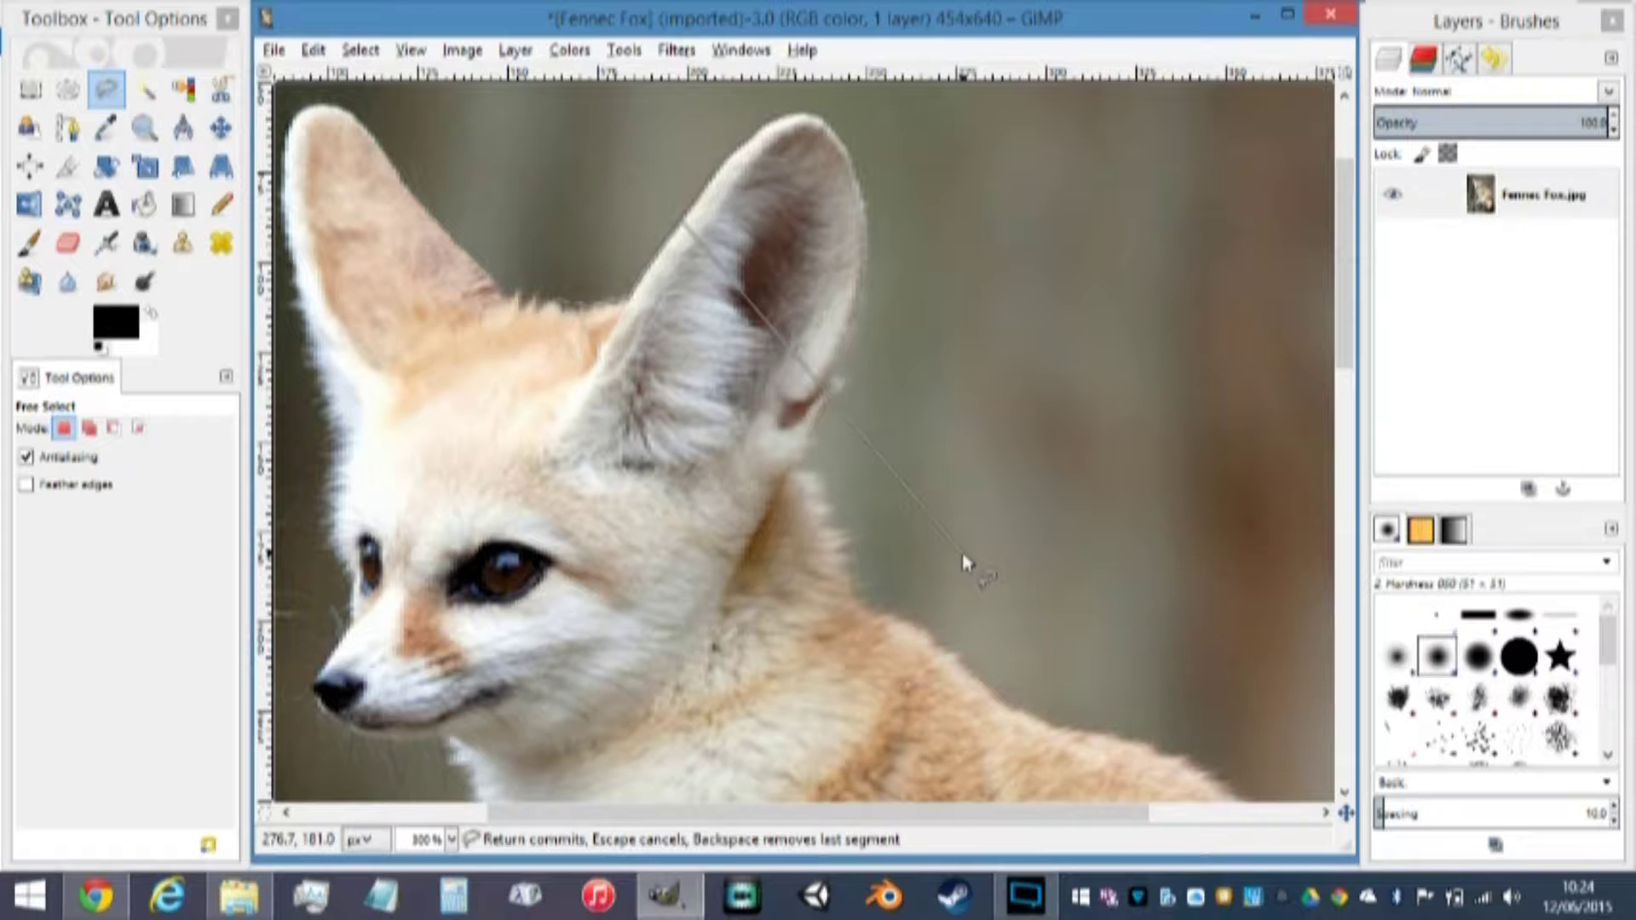
pyautogui.click(714, 177)
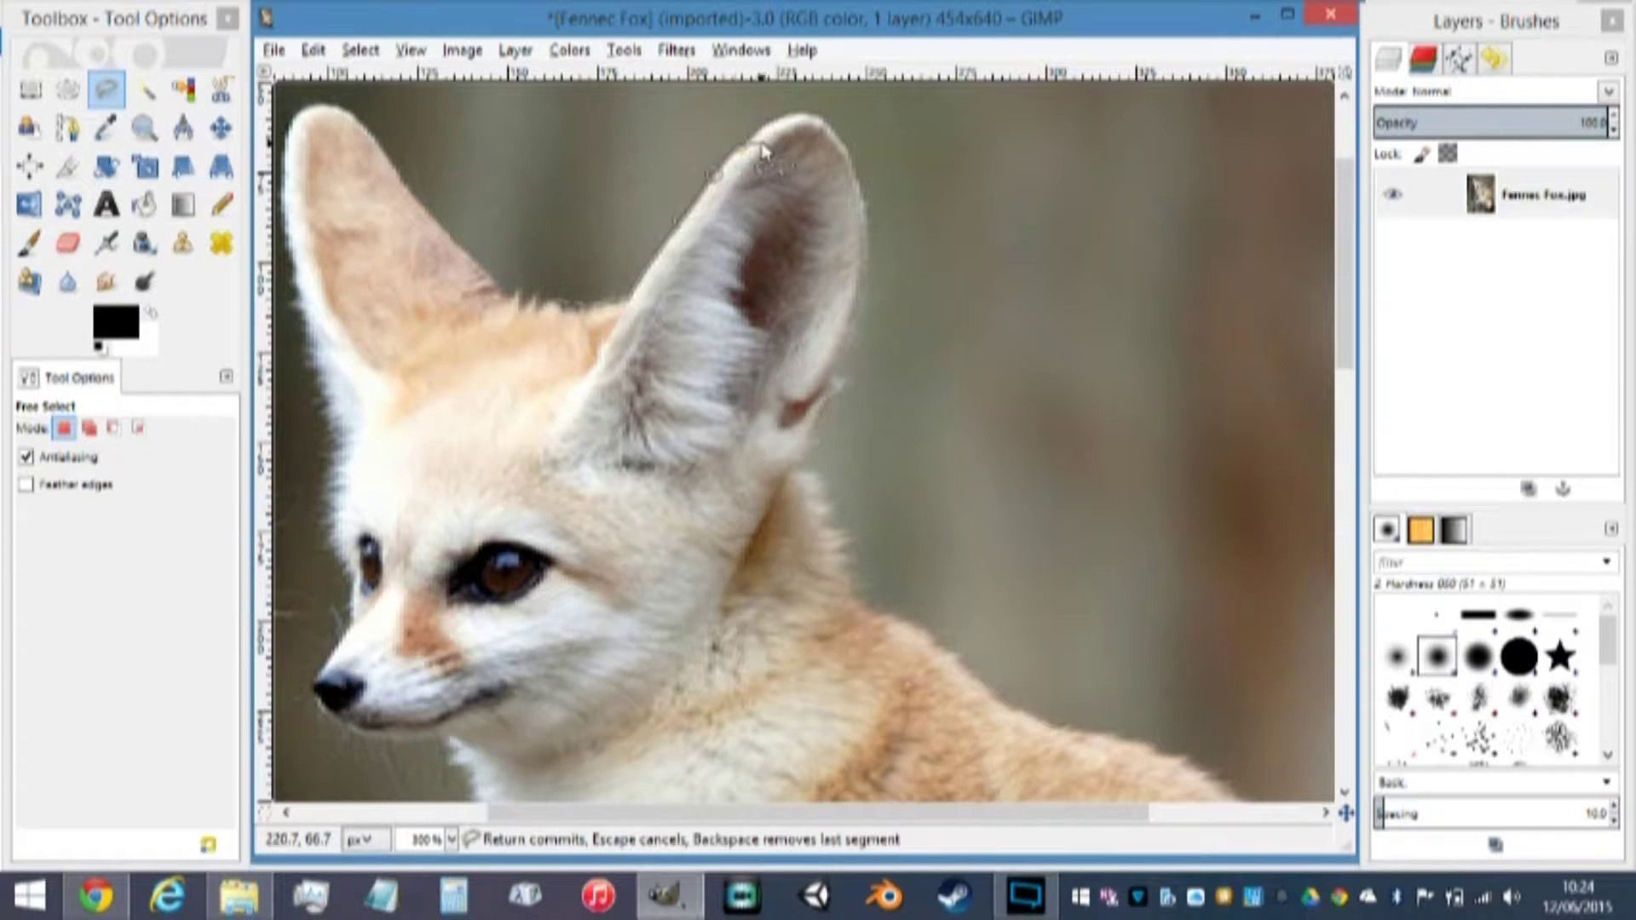
pyautogui.click(791, 112)
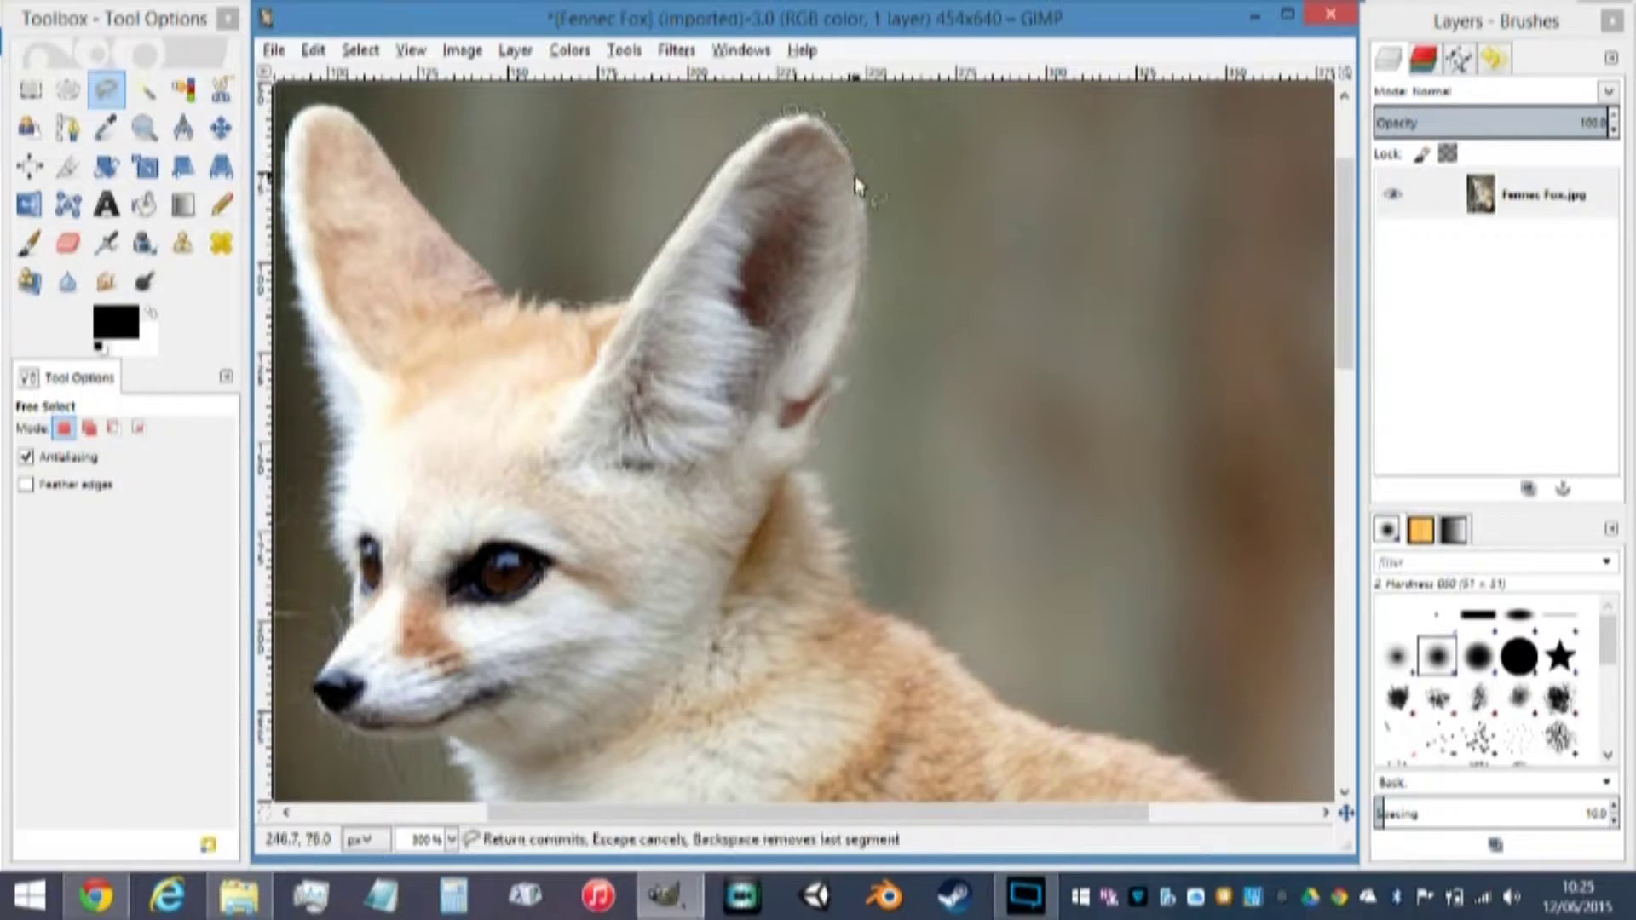
pyautogui.scroll(2, 852, 392)
pyautogui.moveTo(843, 379)
pyautogui.mouseDown()
pyautogui.moveTo(805, 498)
pyautogui.moveTo(754, 544)
pyautogui.mouseUp()
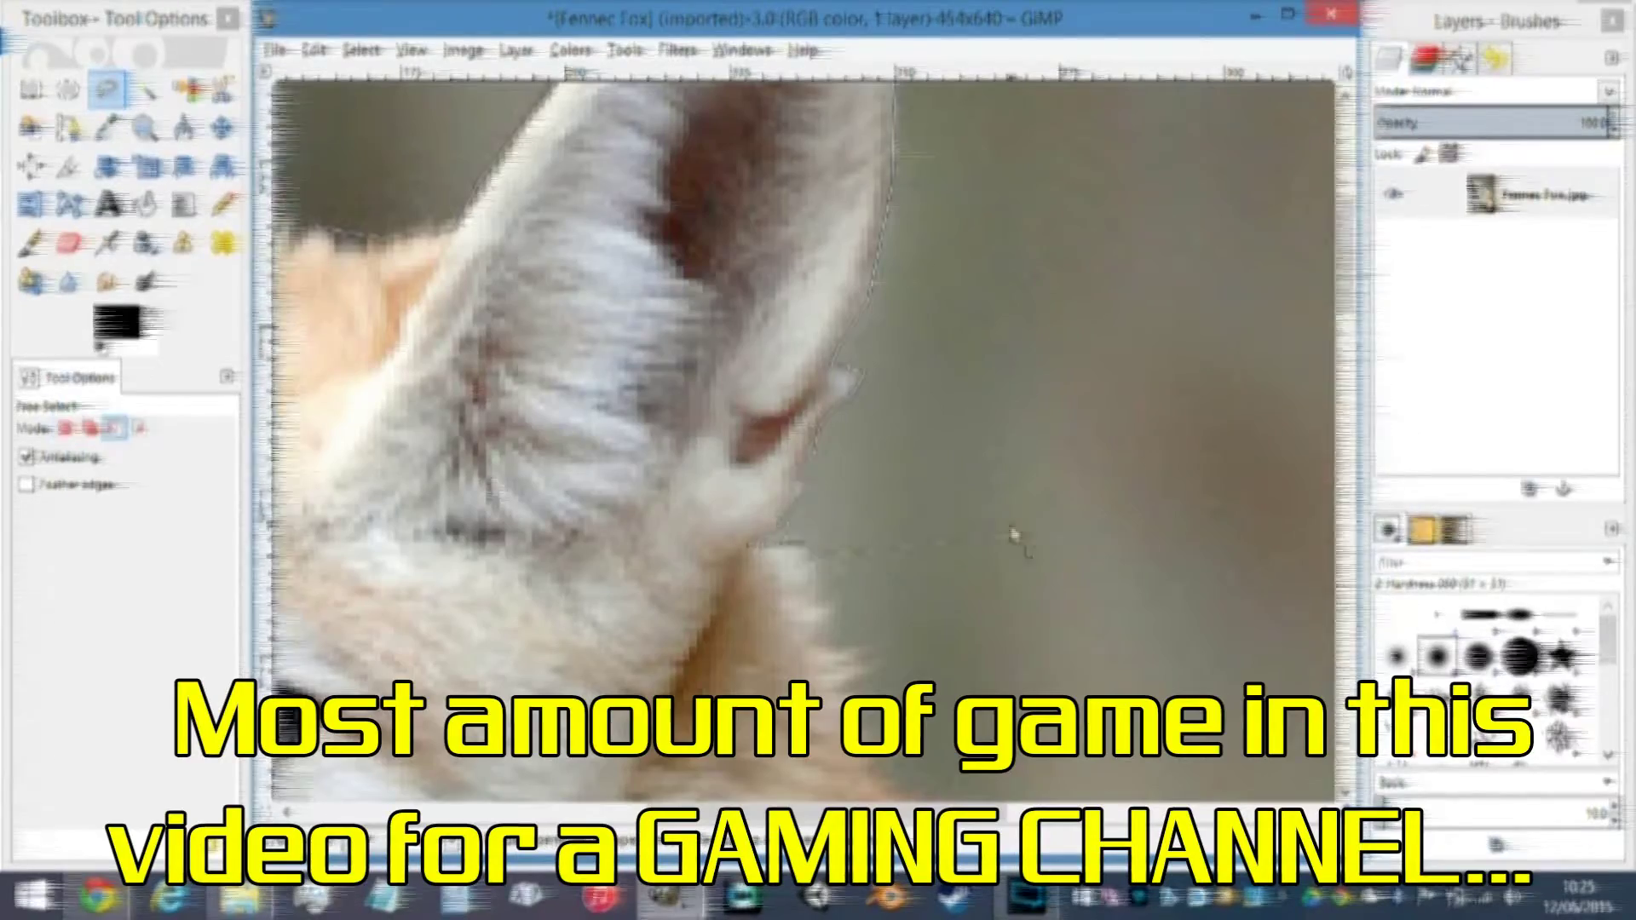
# Trace the outline from the ear's base down the back of the neck and along the shoulder
pyautogui.scroll(-3, 1014, 535)
pyautogui.scroll(1, 909, 376)
pyautogui.moveTo(879, 419); pyautogui.dragTo(934, 492)
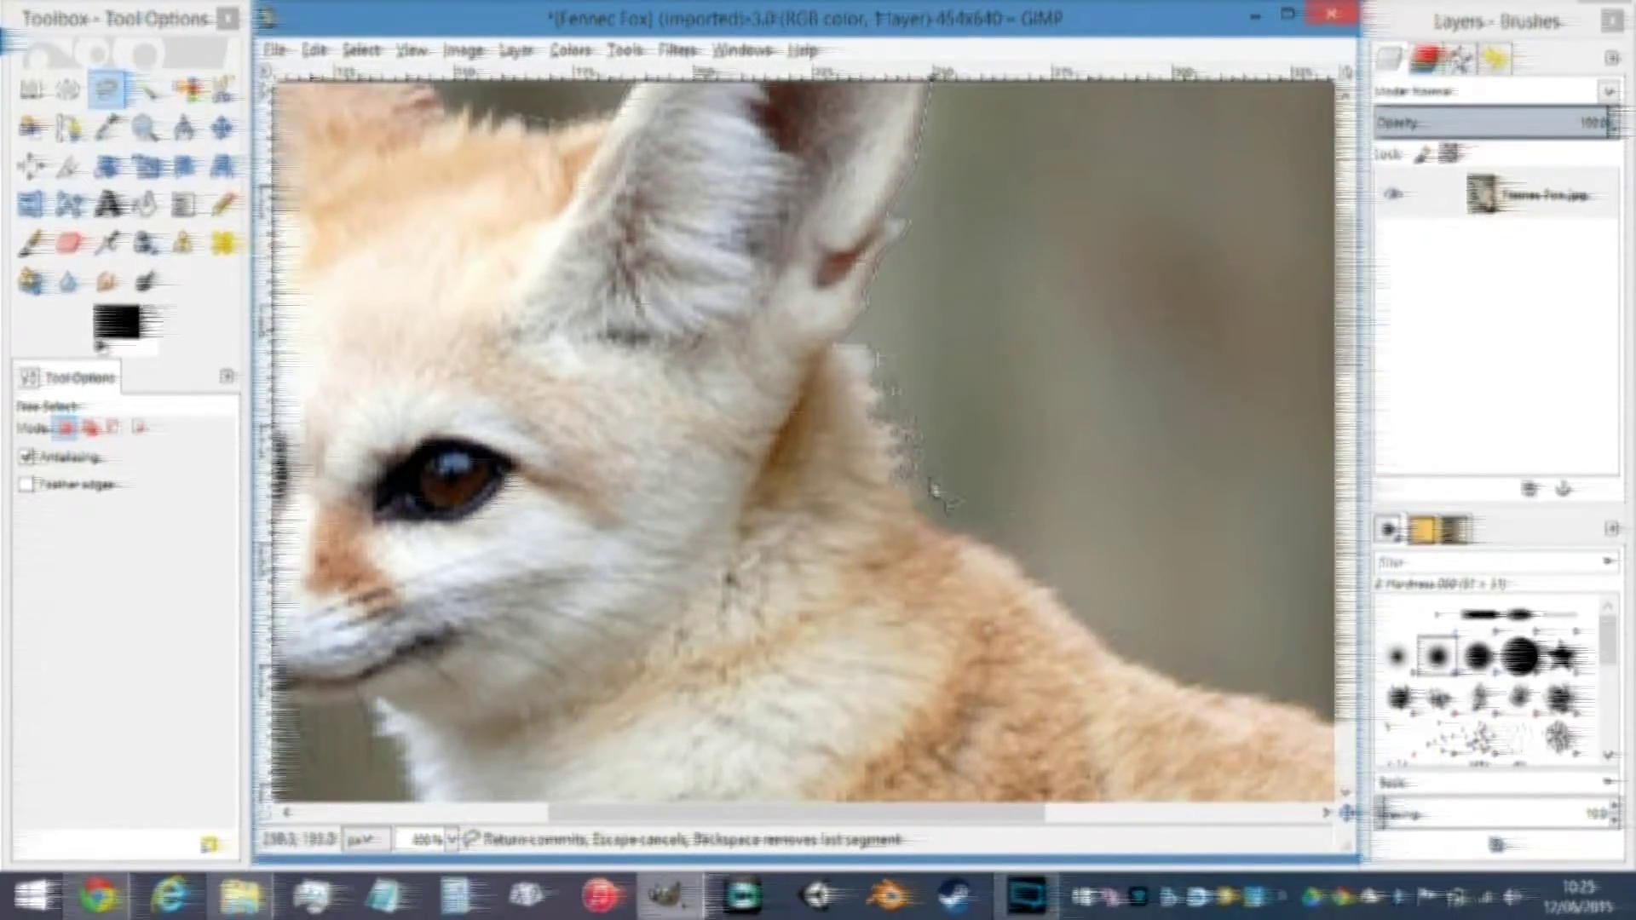
pyautogui.scroll(2, 931, 511)
pyautogui.scroll(-2, 905, 537)
pyautogui.hscroll(3, 971, 596)
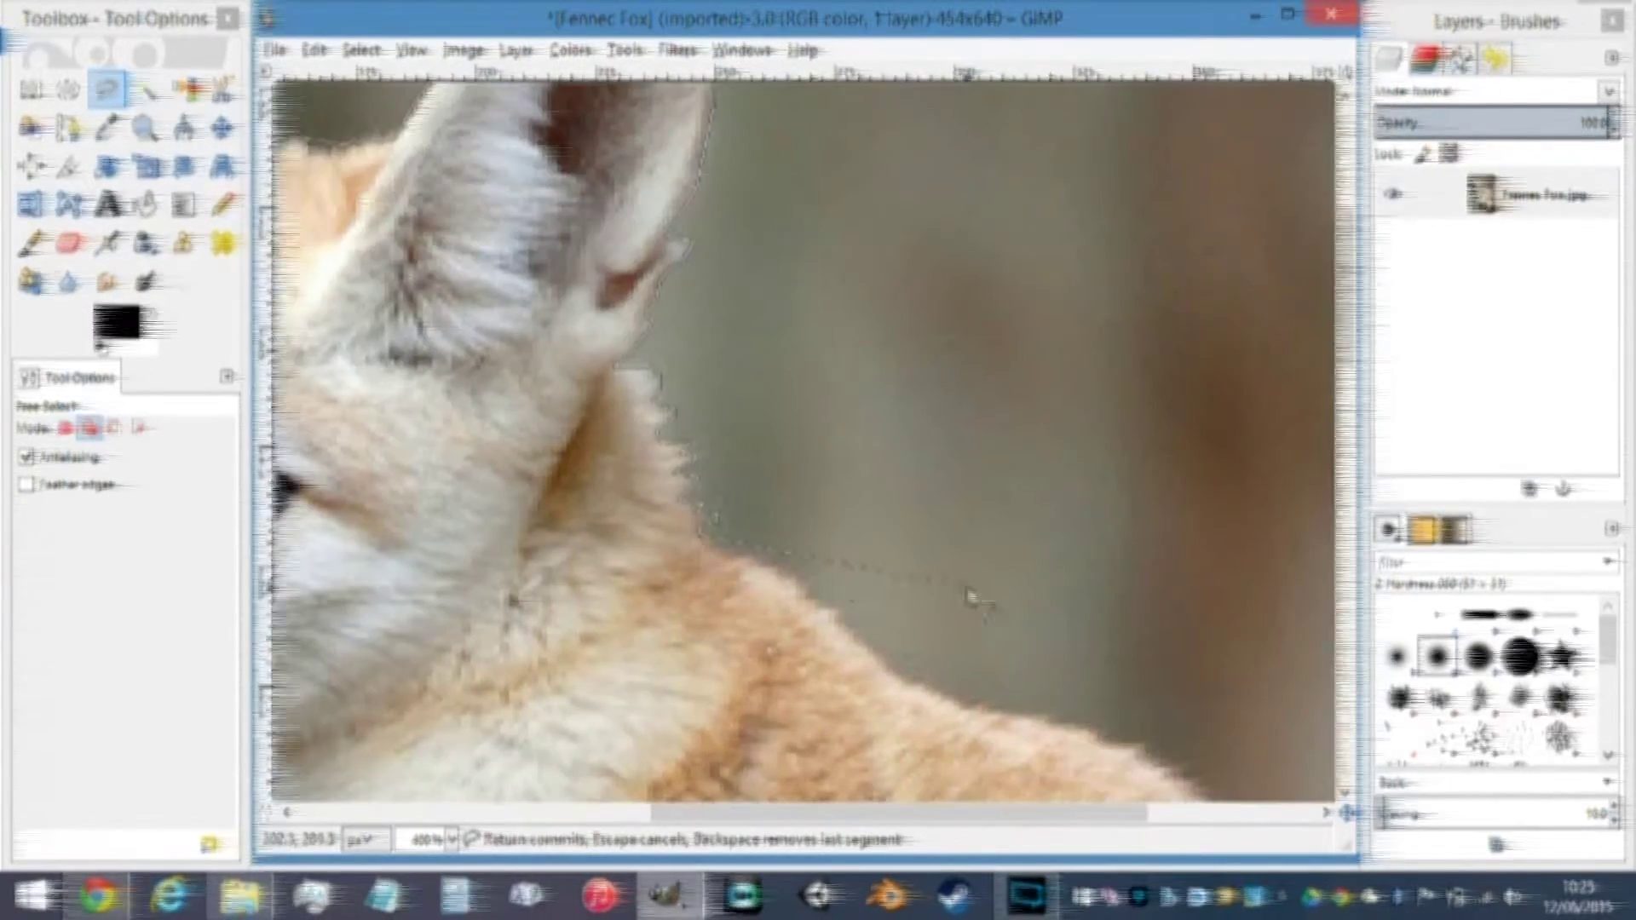
pyautogui.moveTo(730, 566); pyautogui.dragTo(777, 567)
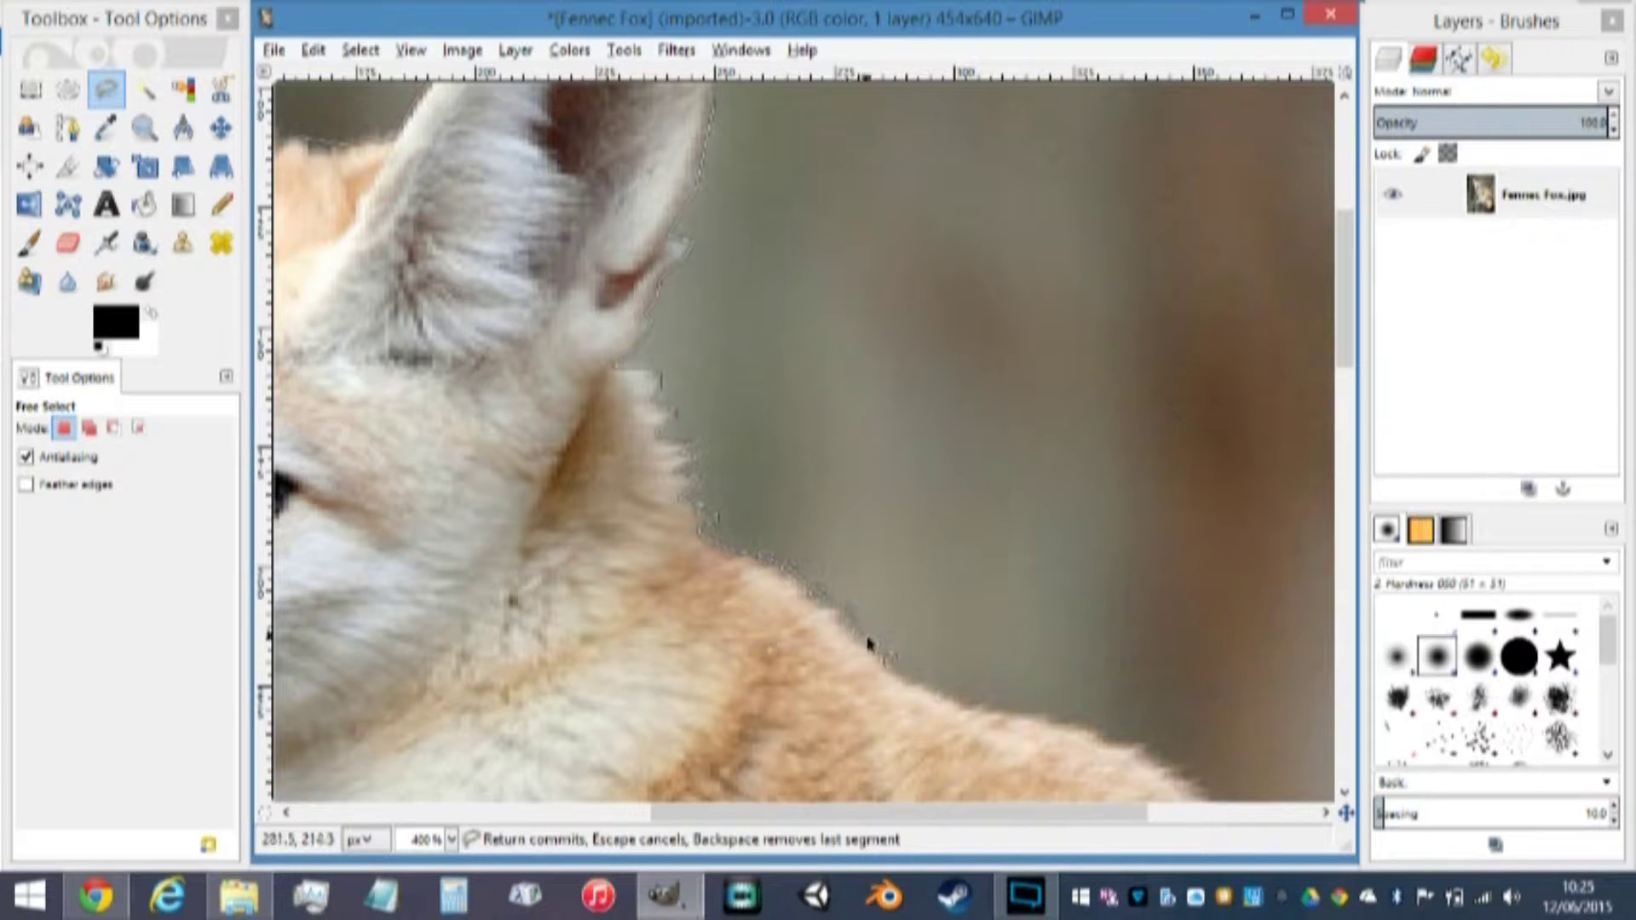
pyautogui.moveTo(897, 669); pyautogui.dragTo(960, 698)
# Continue the outline down the fox's back and the upper tail, then out to the photo's right edge above the stump
pyautogui.scroll(-4, 974, 707)
pyautogui.scroll(2, 1077, 548)
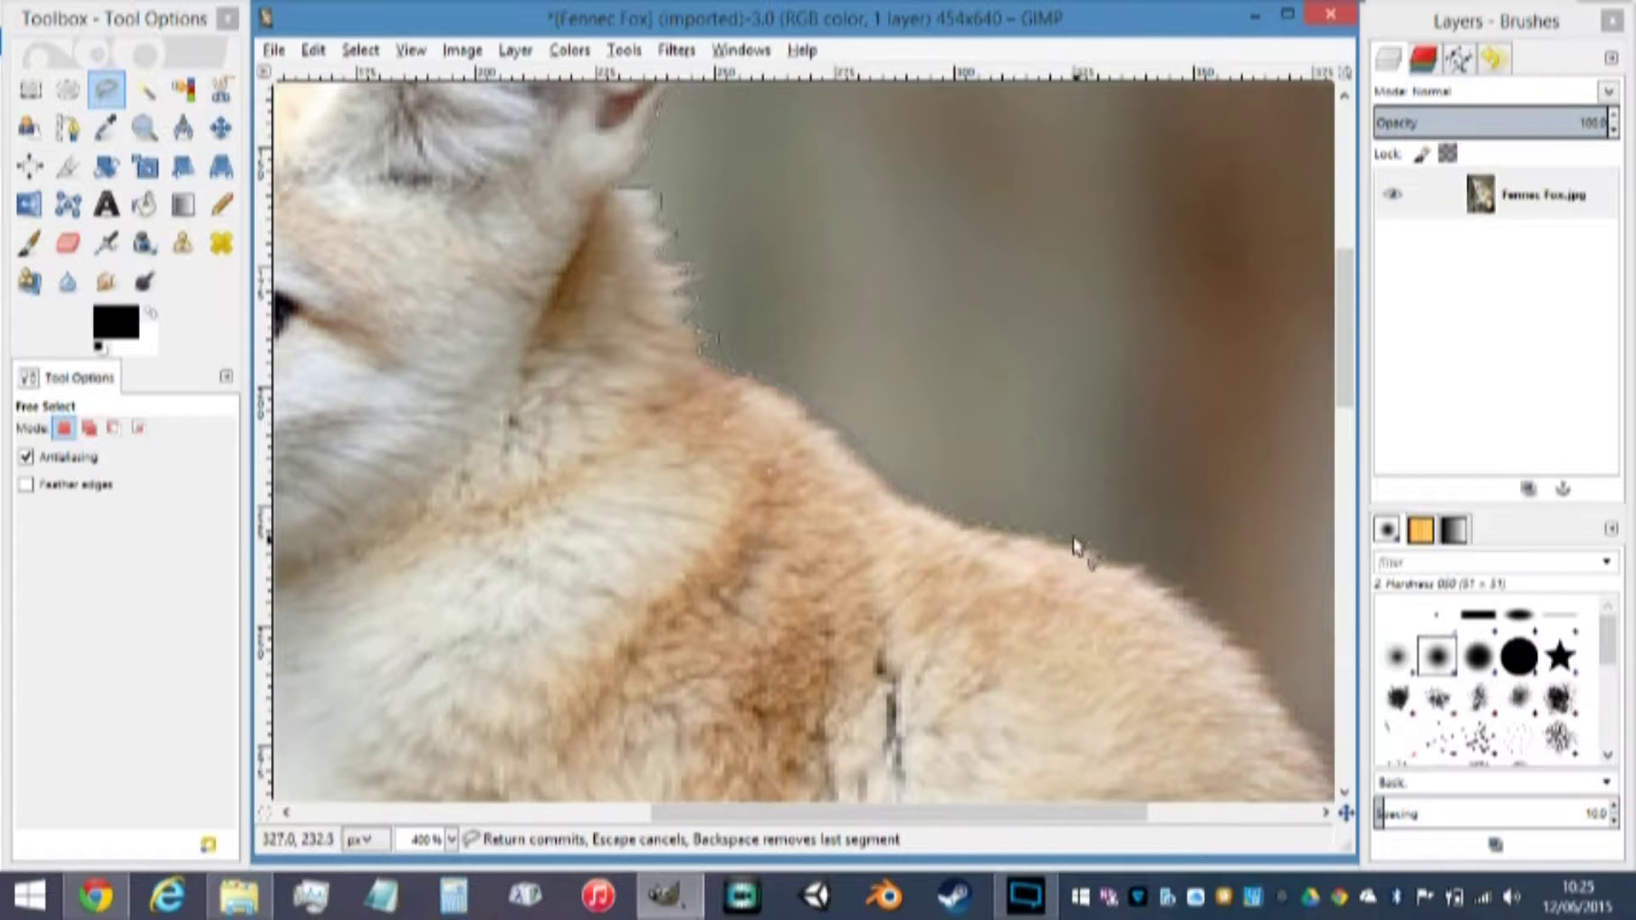
pyautogui.moveTo(1005, 535)
pyautogui.mouseDown()
pyautogui.moveTo(1125, 572)
pyautogui.moveTo(1102, 561)
pyautogui.moveTo(1216, 573)
pyautogui.moveTo(1148, 586)
pyautogui.moveTo(1248, 582)
pyautogui.moveTo(1132, 575)
pyautogui.moveTo(889, 474)
pyautogui.moveTo(799, 391)
pyautogui.moveTo(903, 455)
pyautogui.moveTo(888, 456)
pyautogui.moveTo(900, 480)
pyautogui.moveTo(870, 483)
pyautogui.moveTo(929, 477)
pyautogui.moveTo(917, 502)
pyautogui.moveTo(1011, 621)
pyautogui.moveTo(1046, 699)
pyautogui.moveTo(1055, 793)
pyautogui.moveTo(1138, 620)
pyautogui.moveTo(1113, 627)
pyautogui.moveTo(1096, 403)
pyautogui.moveTo(1113, 466)
pyautogui.moveTo(1090, 460)
pyautogui.moveTo(1099, 617)
pyautogui.moveTo(1080, 742)
pyautogui.moveTo(1156, 652)
pyautogui.moveTo(1103, 607)
pyautogui.moveTo(1155, 627)
pyautogui.moveTo(1192, 333)
pyautogui.moveTo(1219, 384)
pyautogui.moveTo(1201, 374)
pyautogui.moveTo(1320, 394)
pyautogui.moveTo(1283, 377)
pyautogui.moveTo(1337, 384)
pyautogui.mouseUp()
pyautogui.press('+')
pyautogui.press('-')
pyautogui.scroll(-3, 1113, 628)
pyautogui.scroll(-2, 1103, 597)
pyautogui.scroll(-4, 1175, 660)
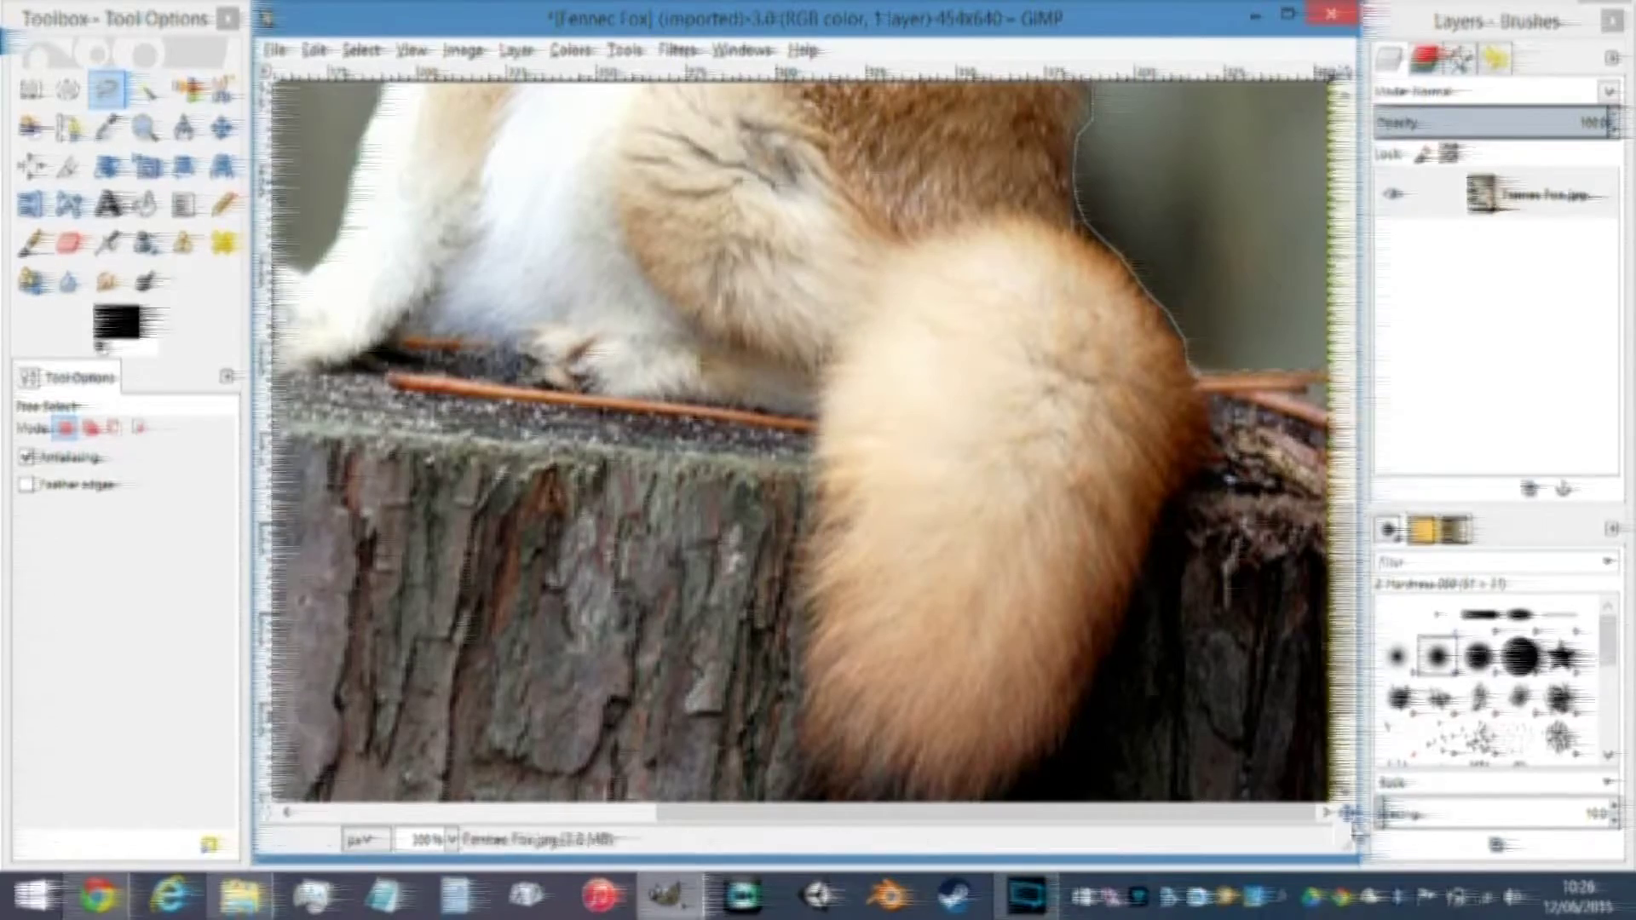
# Extend the outline around the tree stump, up its left side and across its upper edge to the fox's front paw
pyautogui.scroll(-2, 1108, 805)
pyautogui.scroll(2, 1108, 805)
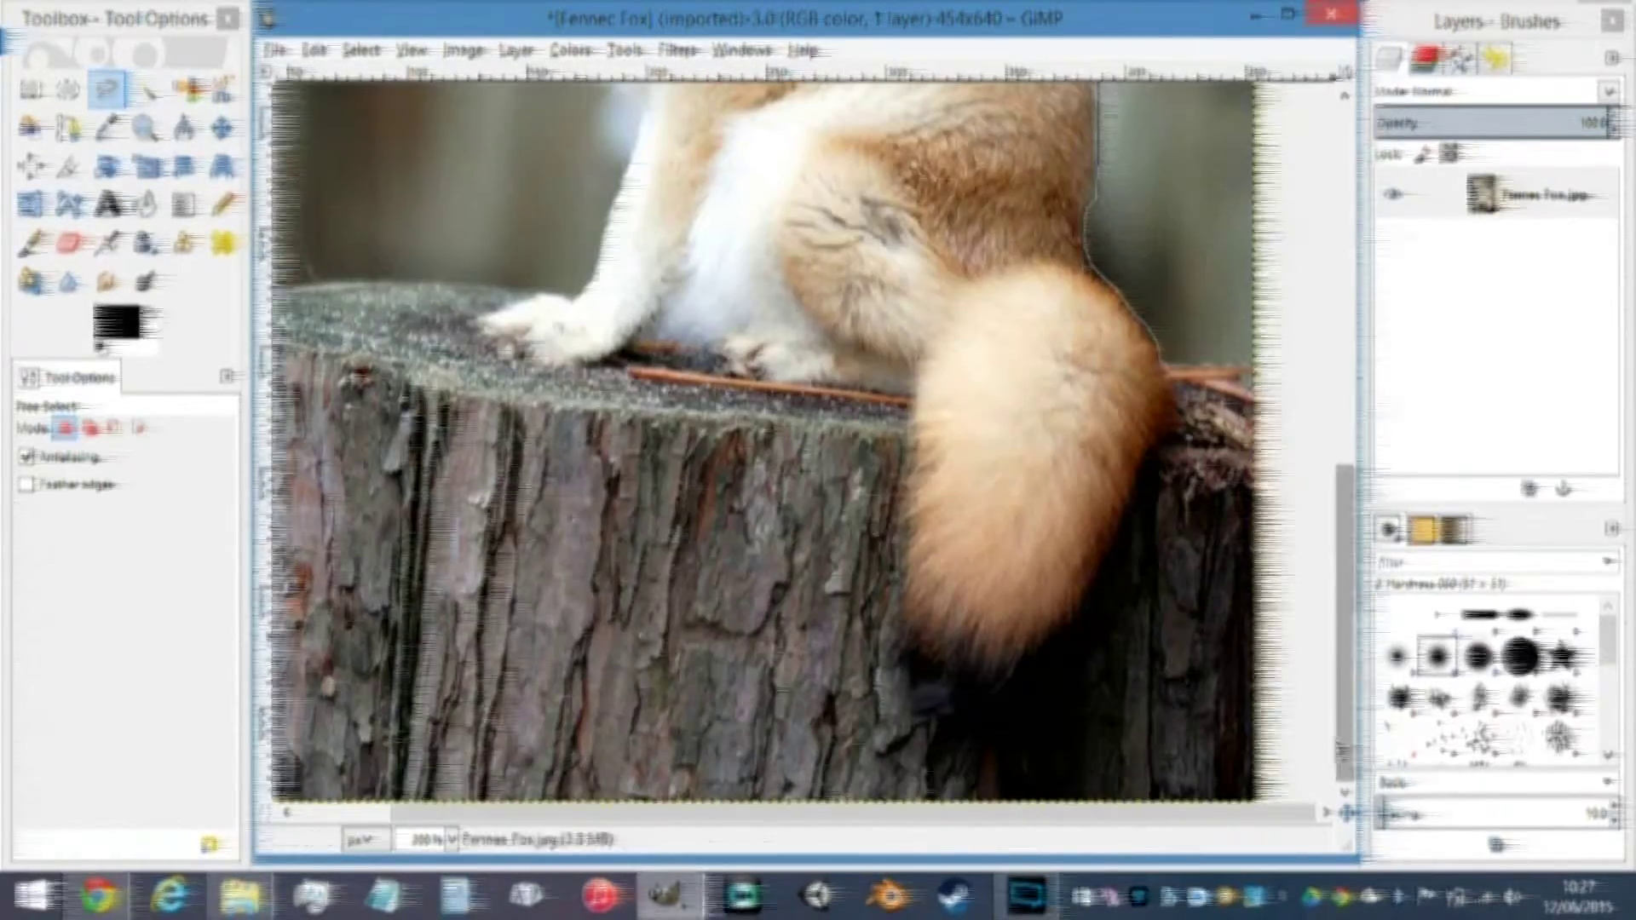
pyautogui.hscroll(-2, 317, 814)
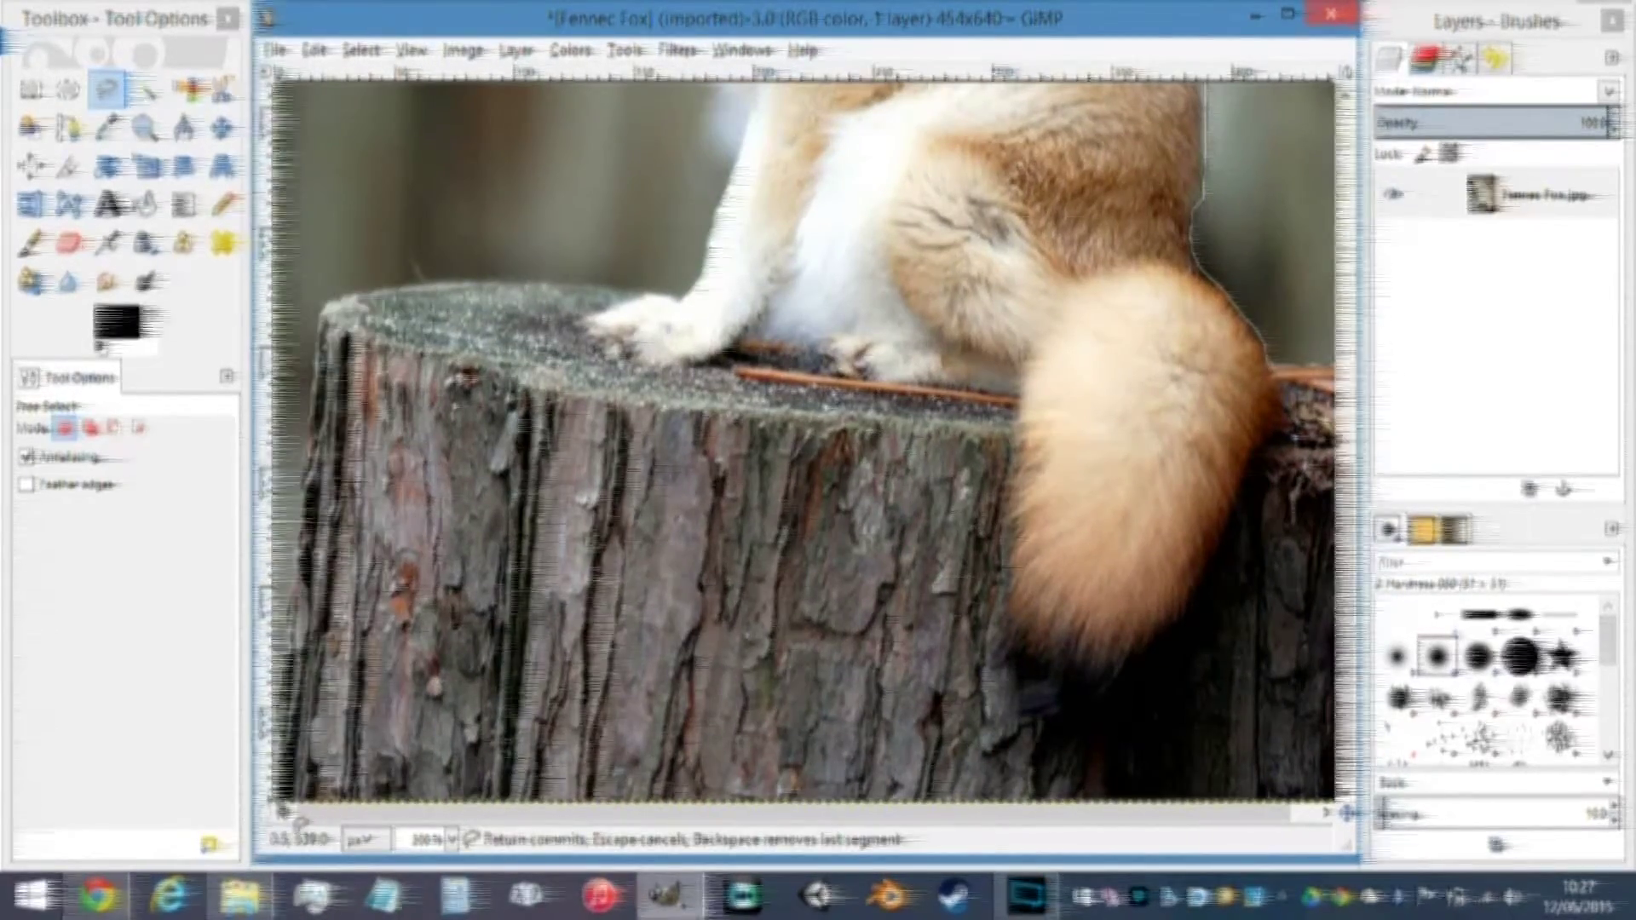
pyautogui.moveTo(305, 472)
pyautogui.mouseDown()
pyautogui.moveTo(320, 307)
pyautogui.moveTo(432, 283)
pyautogui.moveTo(417, 279)
pyautogui.moveTo(682, 311)
pyautogui.mouseUp()
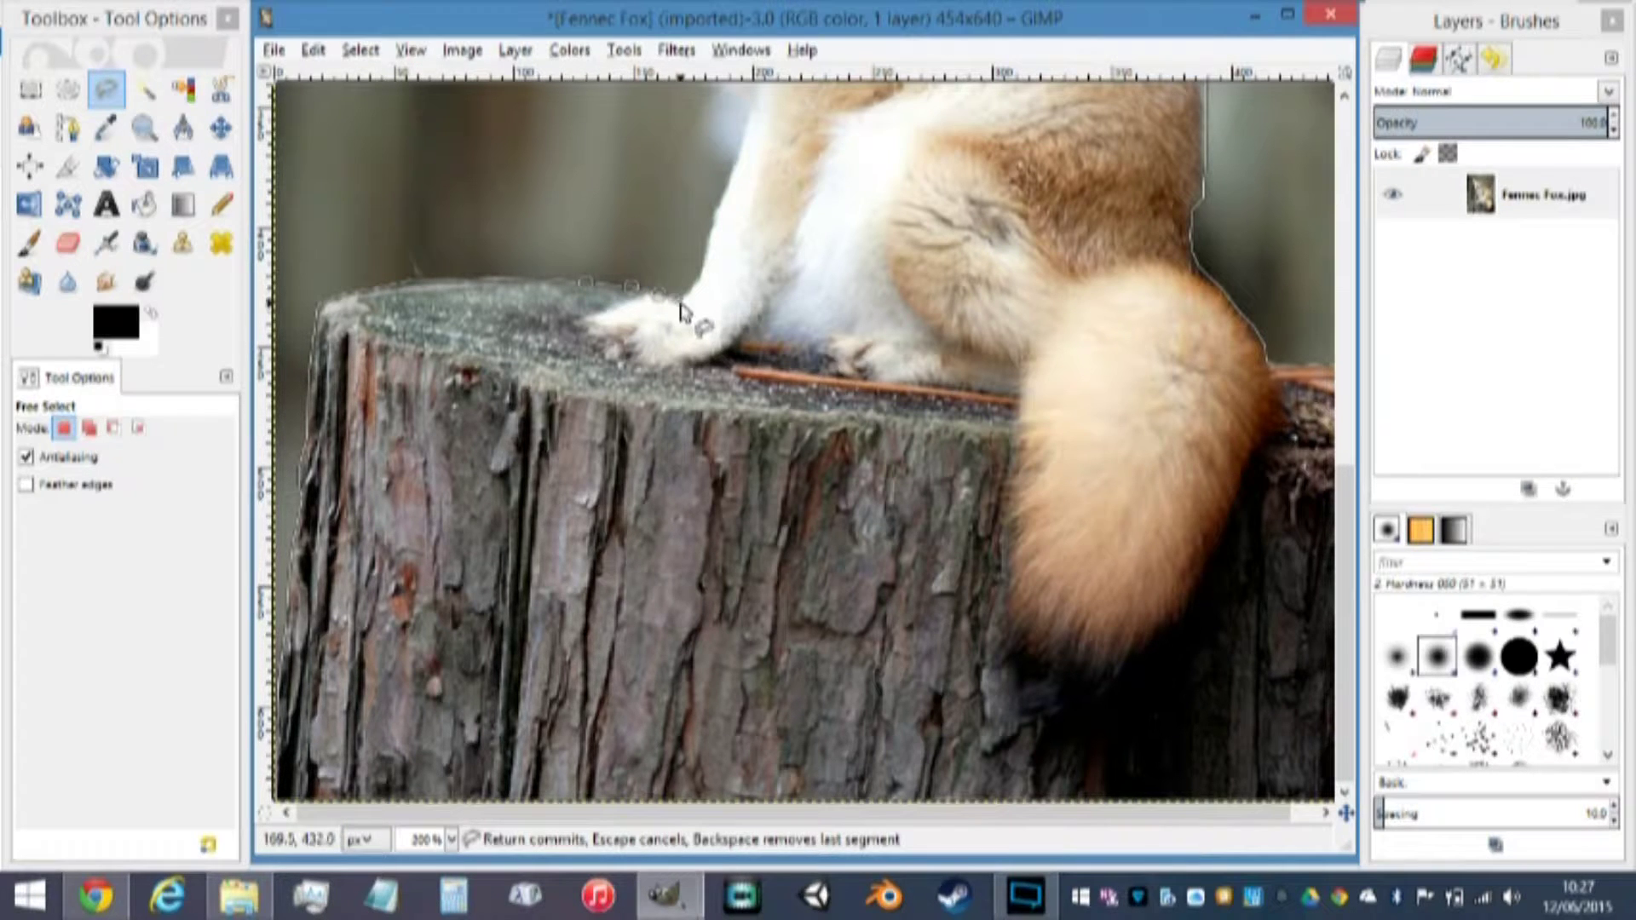
# Trace the outline from the front paw up the front leg to the lower chest
pyautogui.scroll(5, 1133, 417)
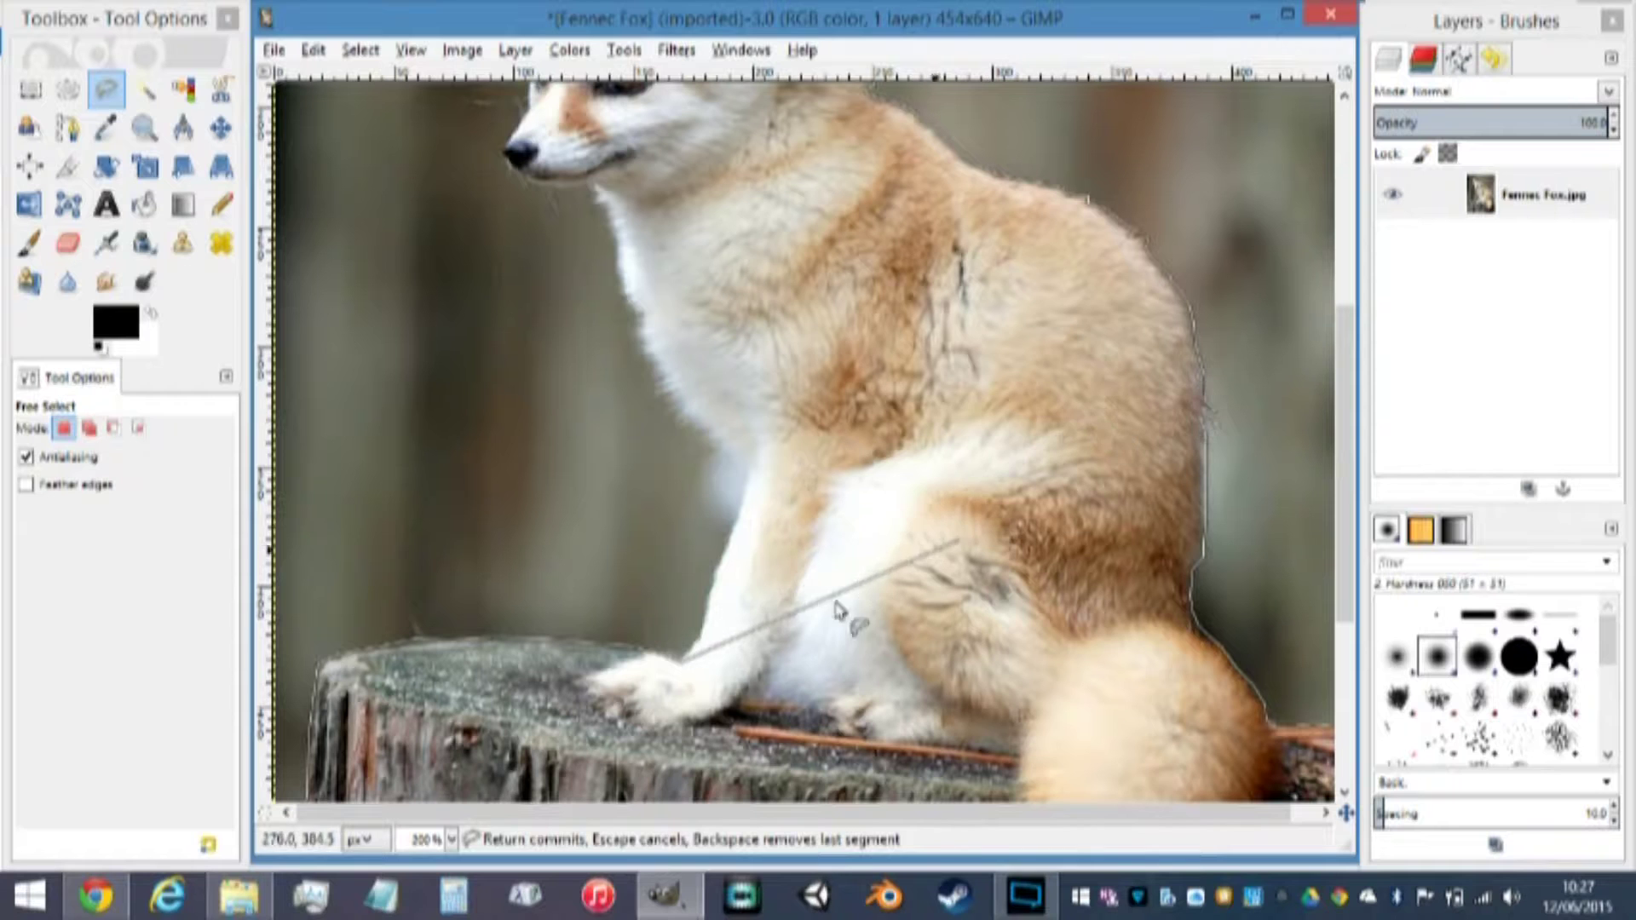
pyautogui.click(699, 637)
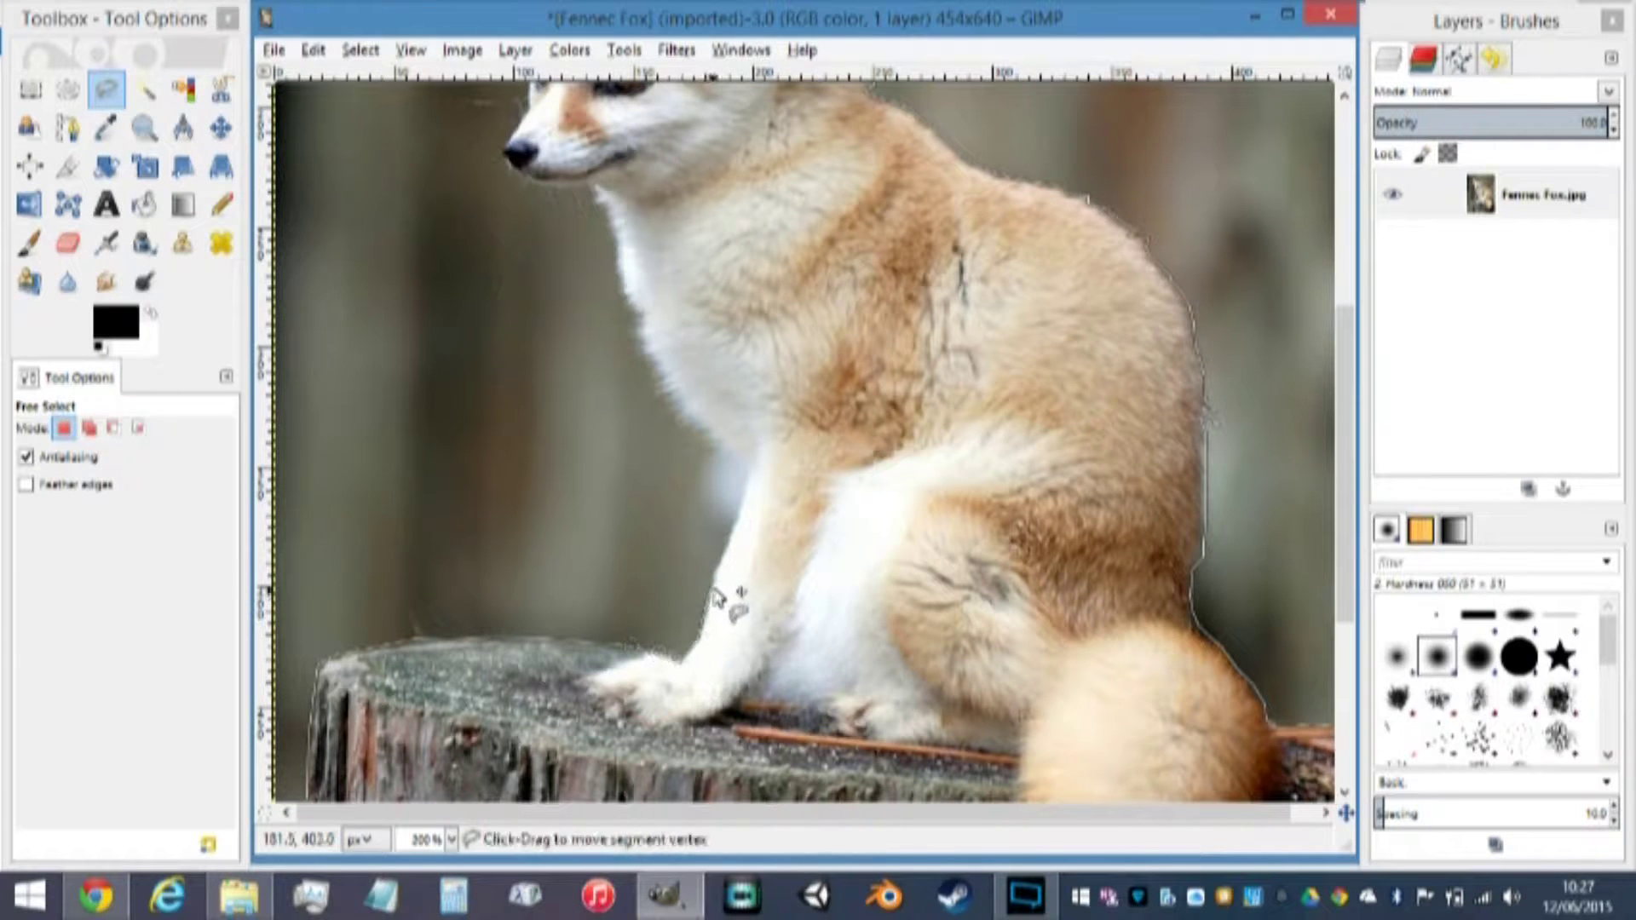
pyautogui.click(716, 569)
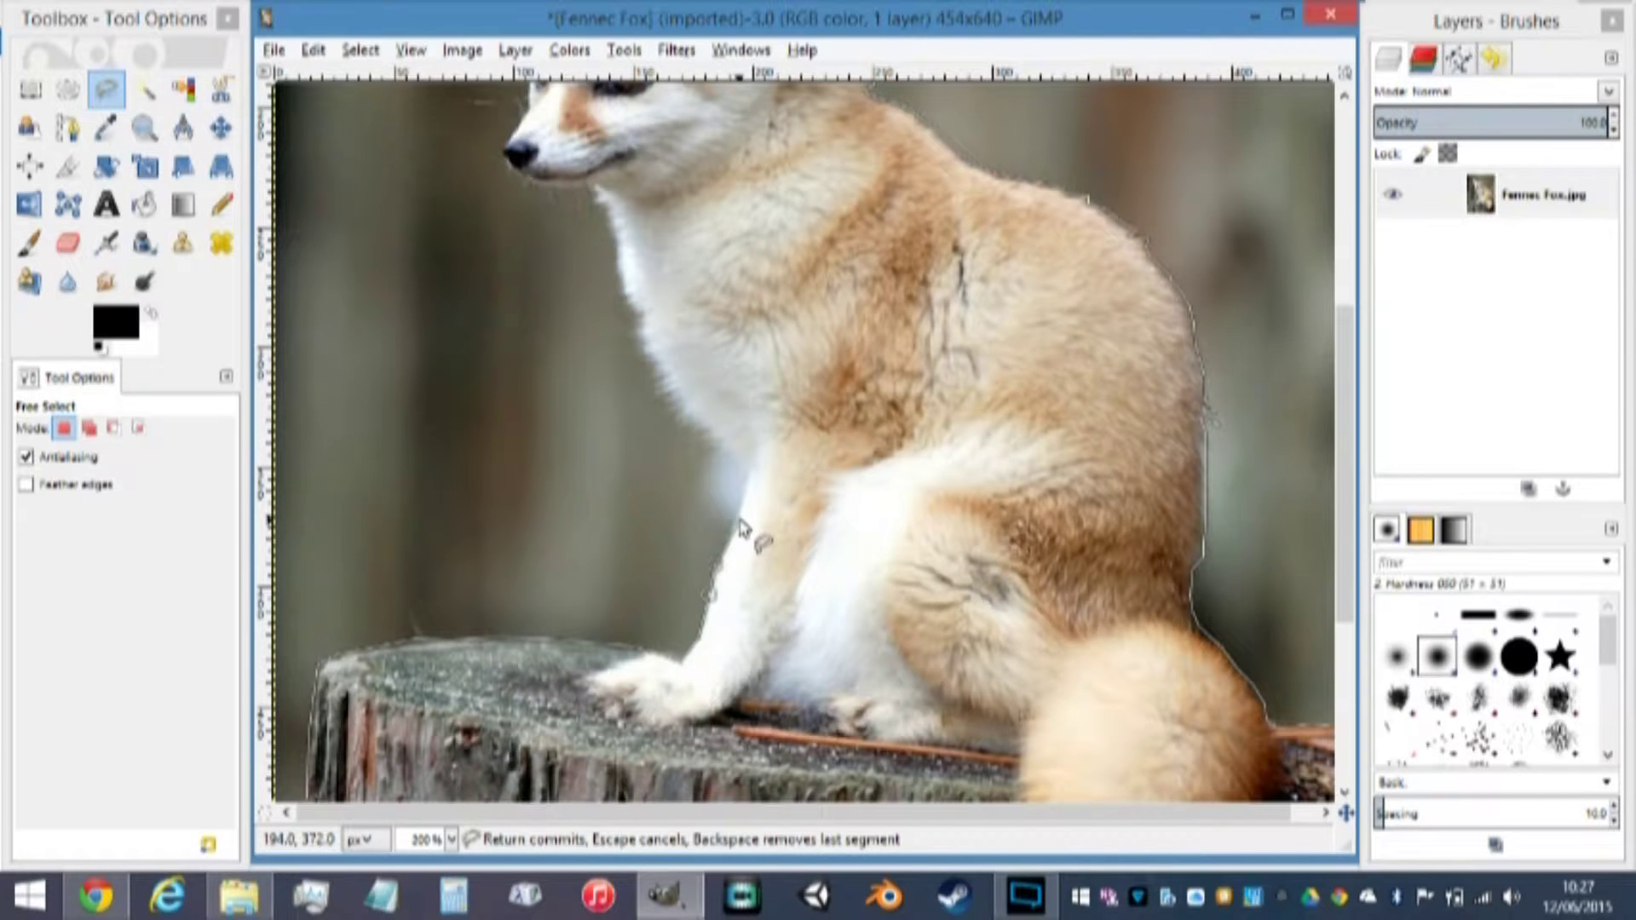
pyautogui.click(737, 523)
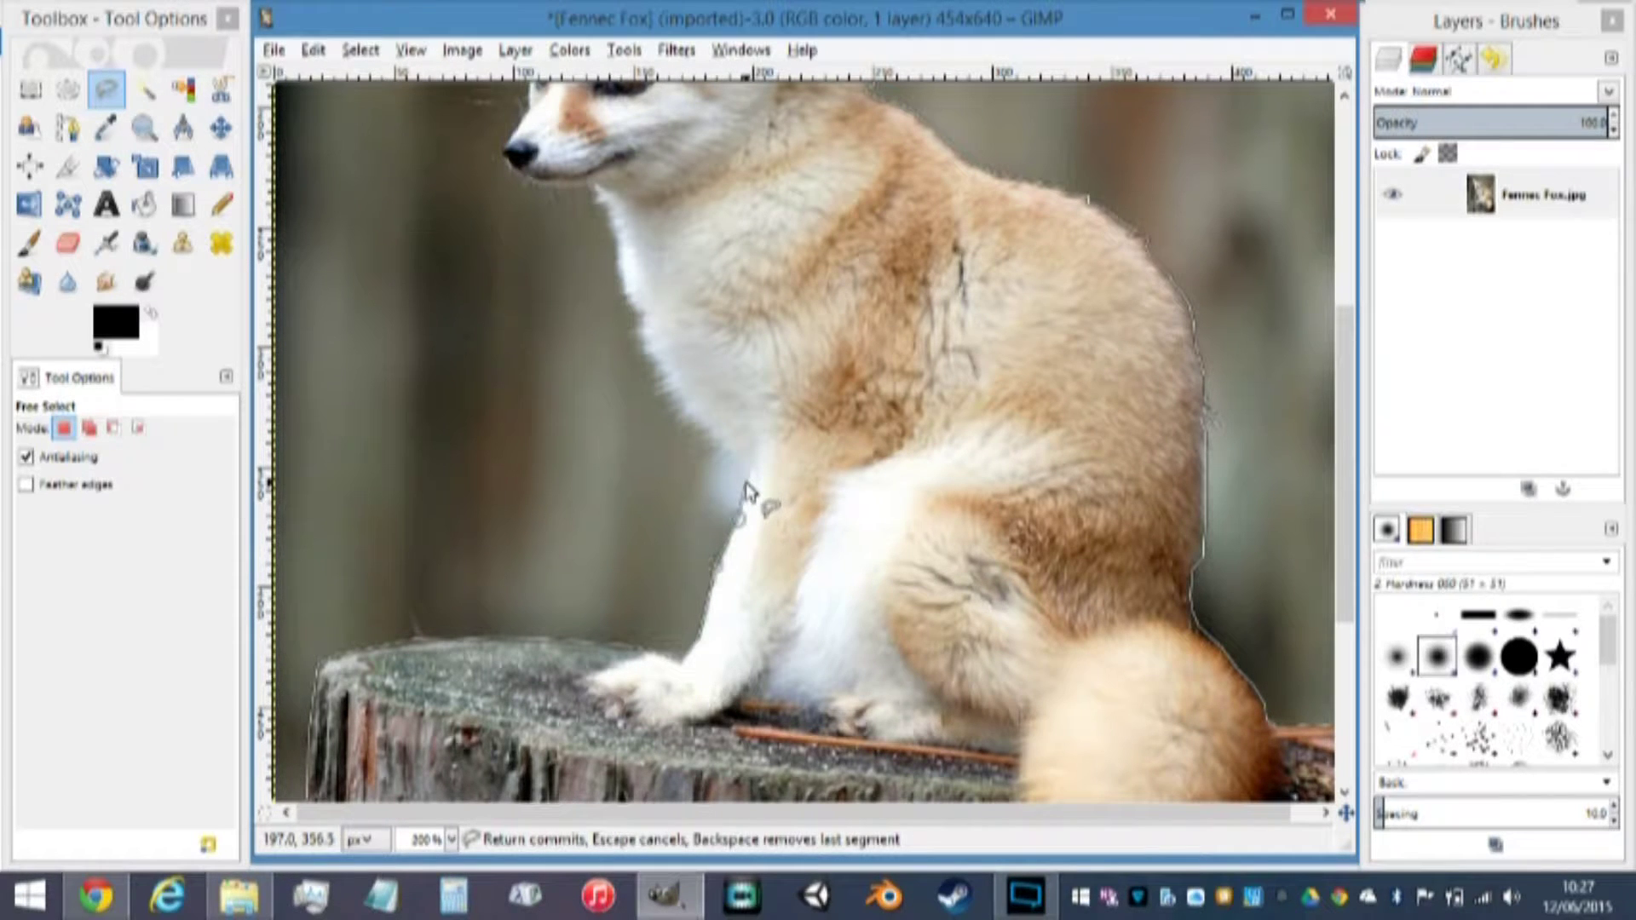
pyautogui.click(730, 463)
pyautogui.click(692, 415)
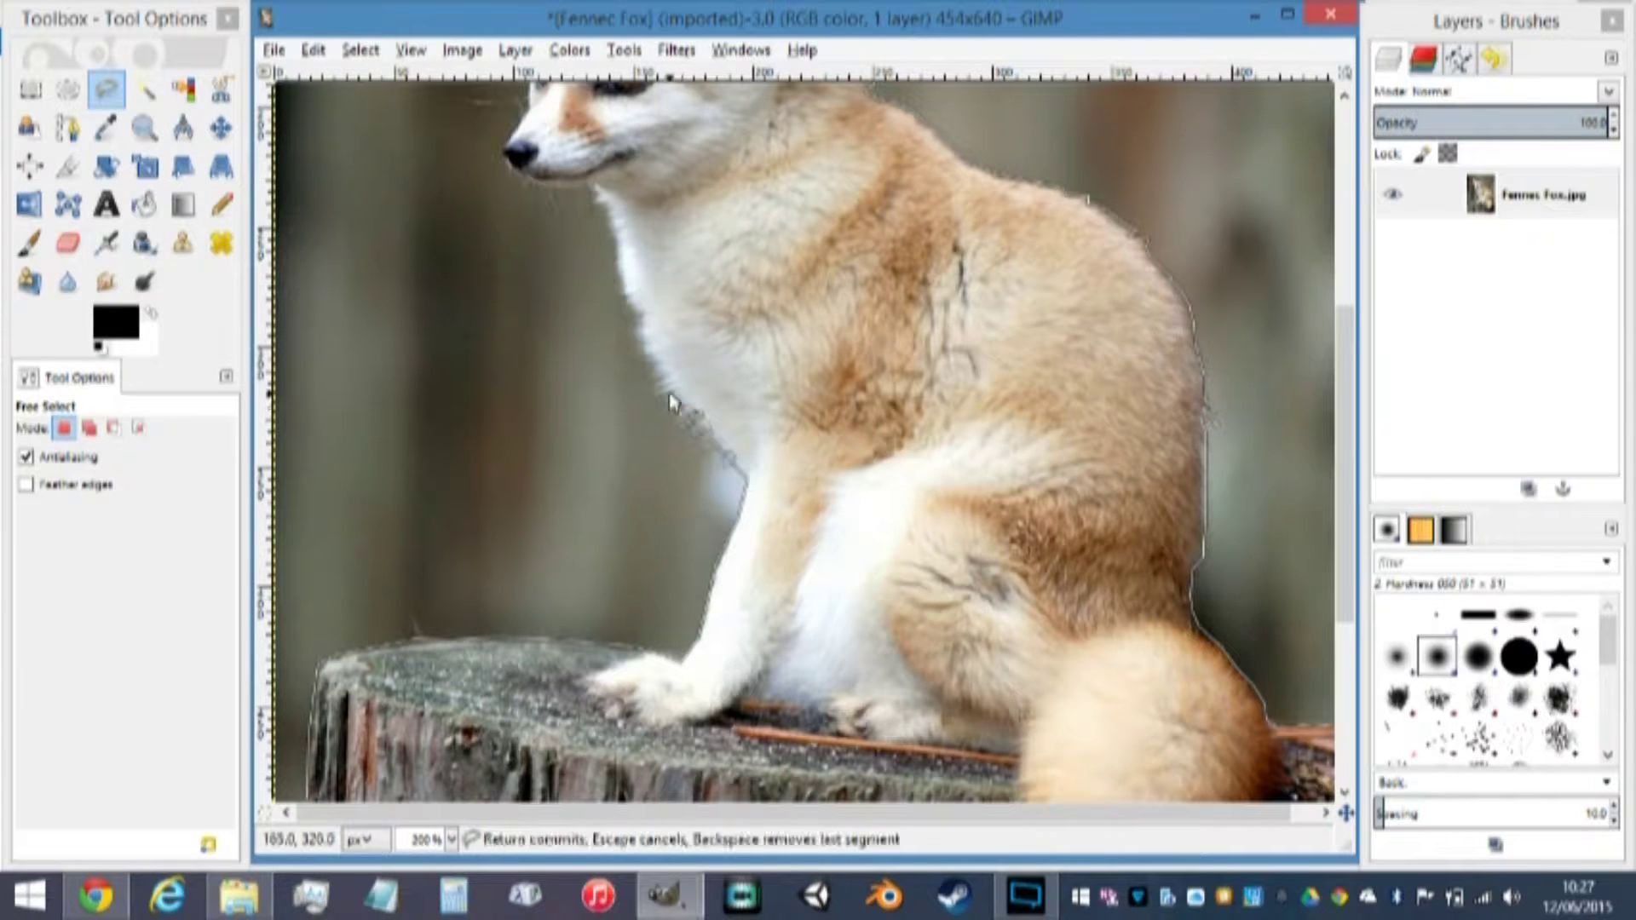
# Trace the outline up the chest to the chin, removing misplaced segments and redrawing them along the fur
pyautogui.moveTo(645, 339); pyautogui.dragTo(618, 248)
pyautogui.press('BackSpace')
pyautogui.press('BackSpace')
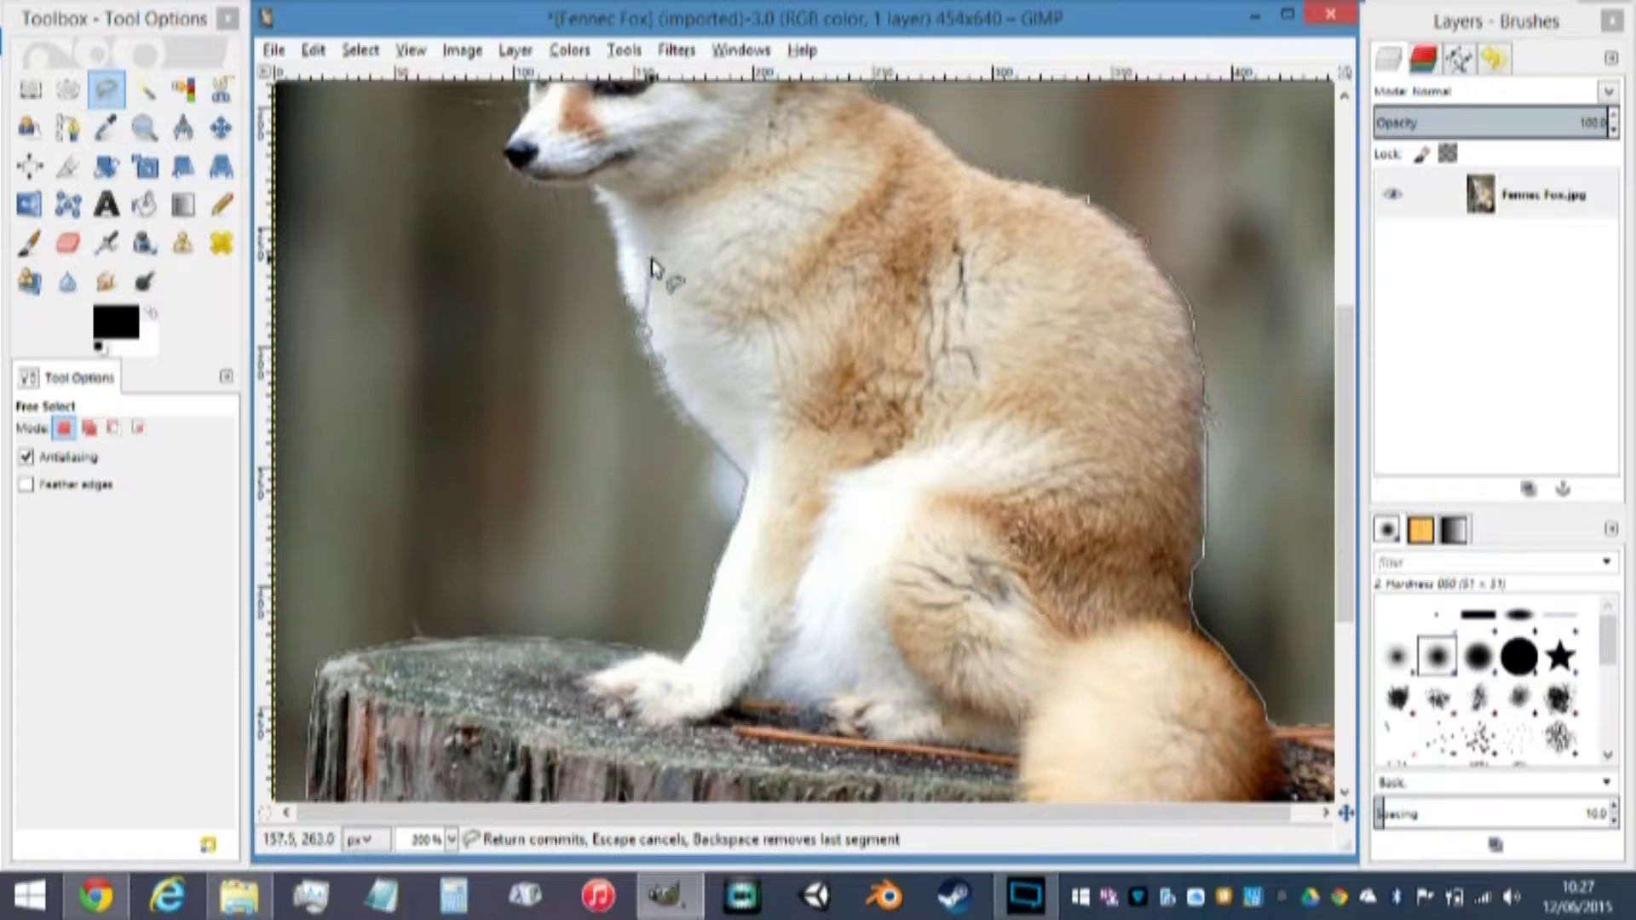
pyautogui.moveTo(736, 467)
pyautogui.mouseDown()
pyautogui.moveTo(695, 460)
pyautogui.moveTo(700, 439)
pyautogui.moveTo(656, 394)
pyautogui.moveTo(595, 198)
pyautogui.mouseUp()
# Trace the outline around the muzzle, face and left-hand ear, and close the selection at its starting point on the head
pyautogui.scroll(1, 595, 198)
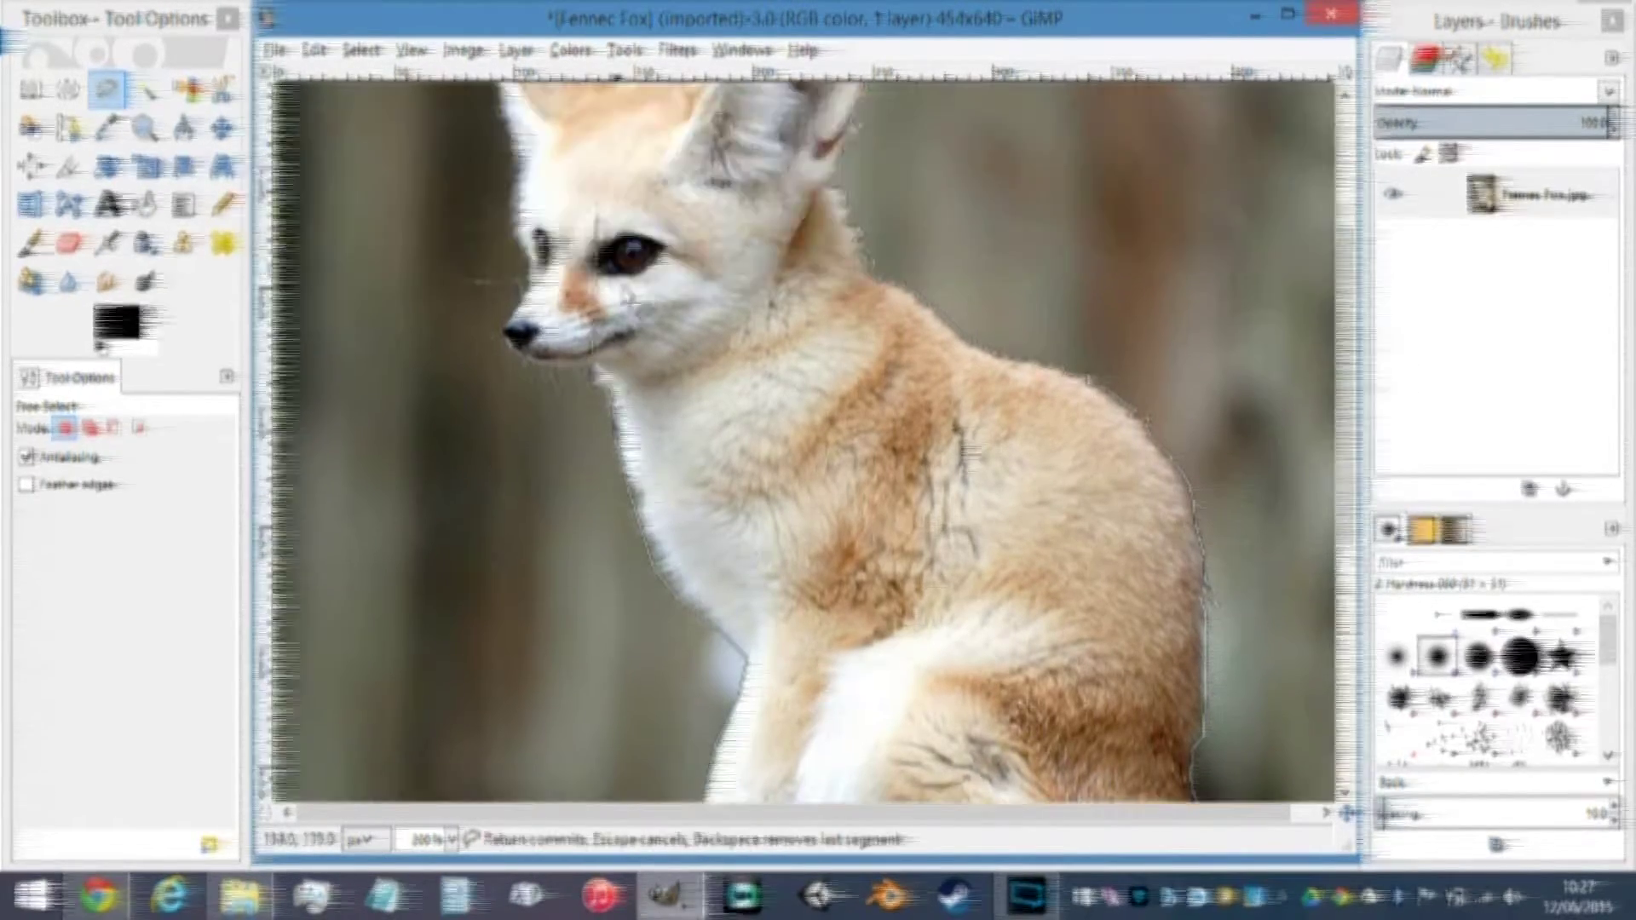
pyautogui.click(544, 367)
pyautogui.click(509, 348)
pyautogui.click(529, 275)
pyautogui.scroll(2, 530, 213)
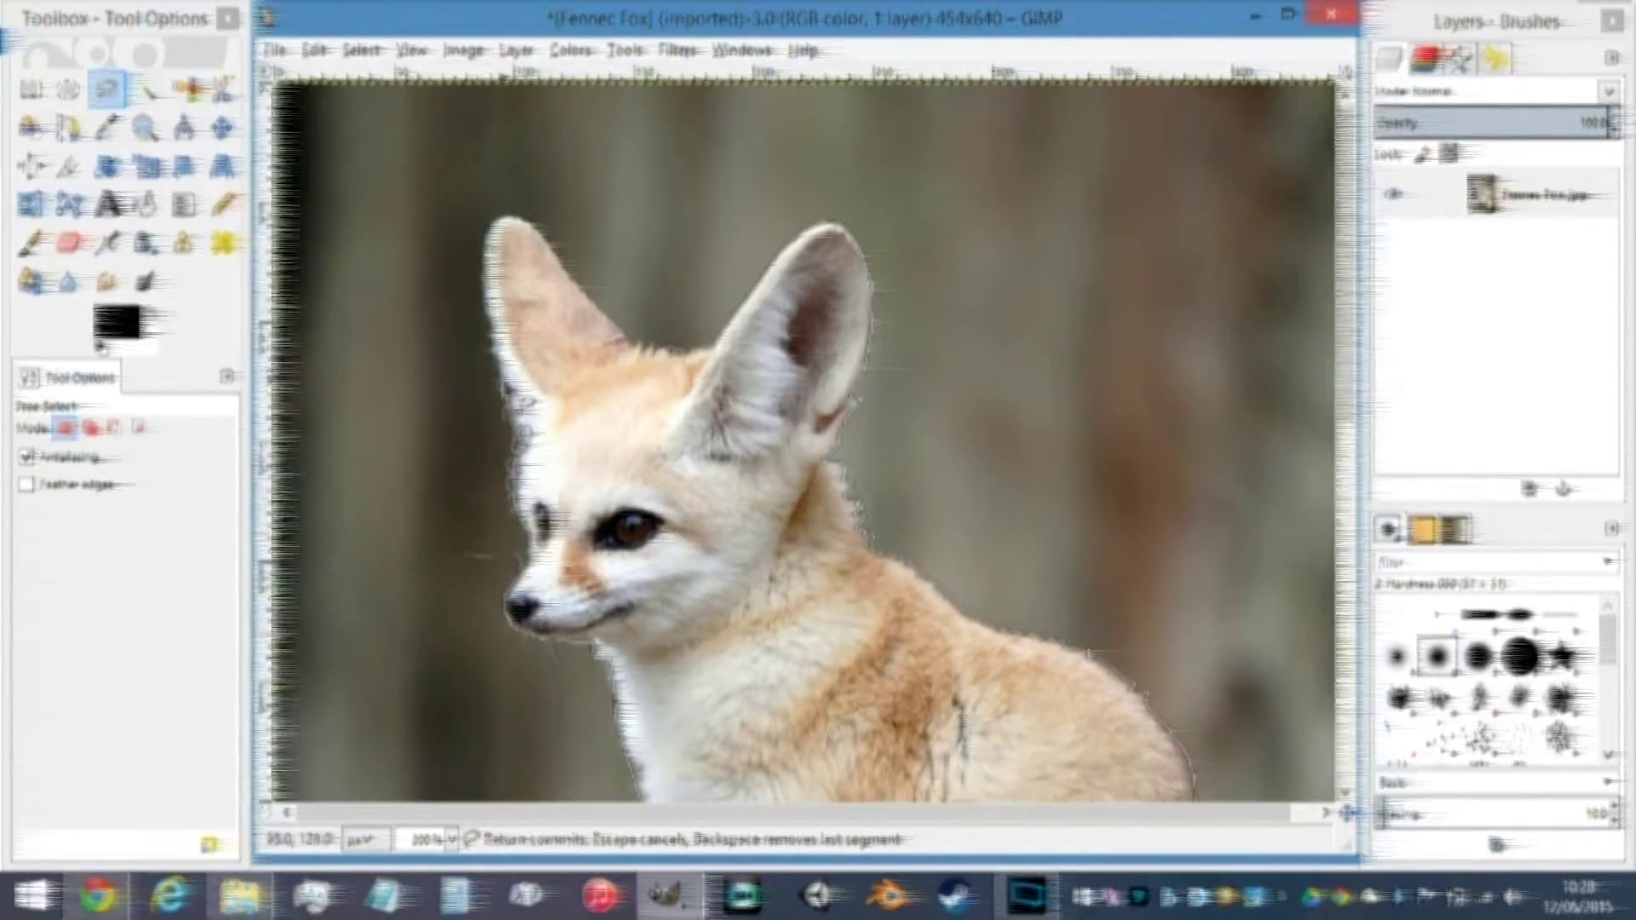
pyautogui.click(497, 223)
pyautogui.click(672, 356)
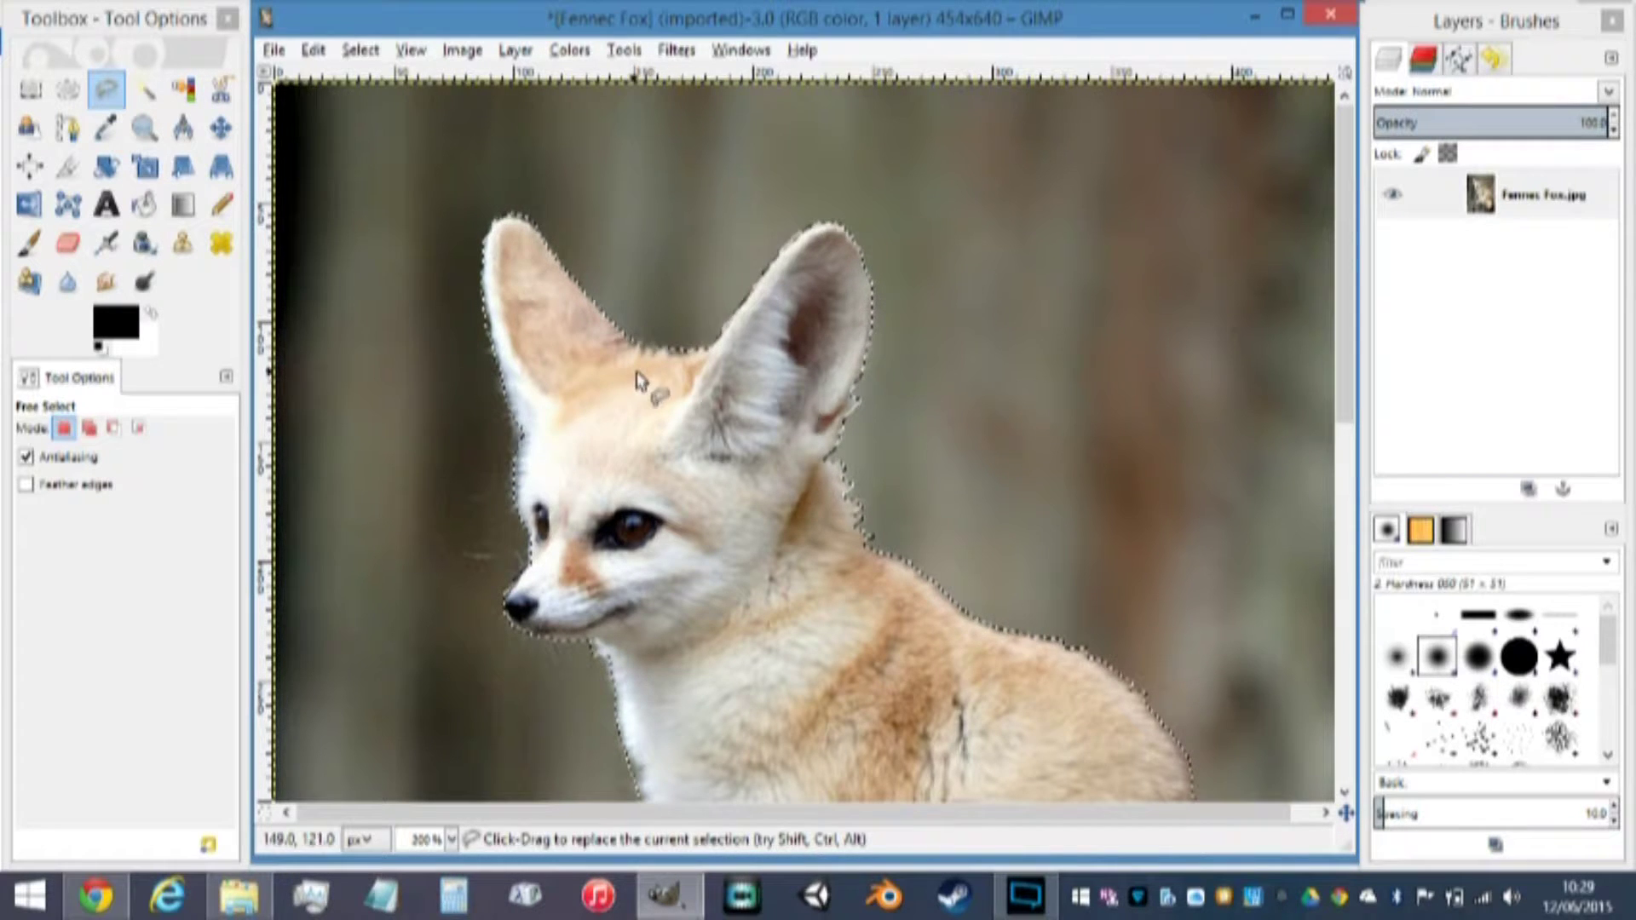
# Check the closed selection around the whole fox and stump, and cut the selected area out of the photo
pyautogui.scroll(-5, 856, 426)
pyautogui.scroll(-3, 856, 423)
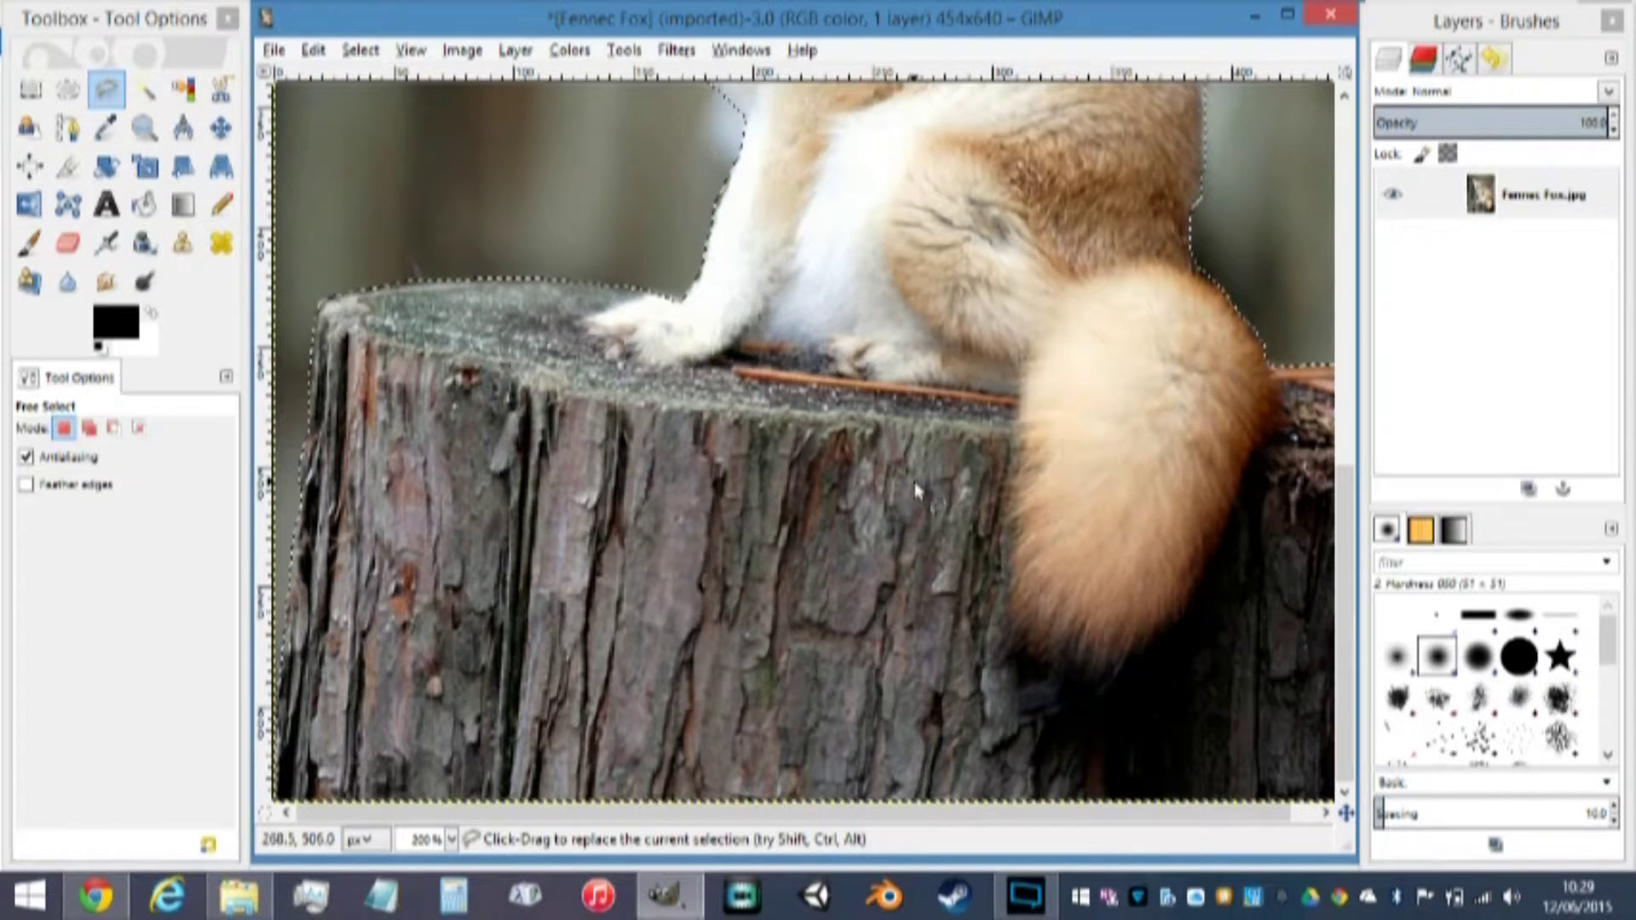
pyautogui.press('ctrl')
pyautogui.scroll(-2, 855, 468)
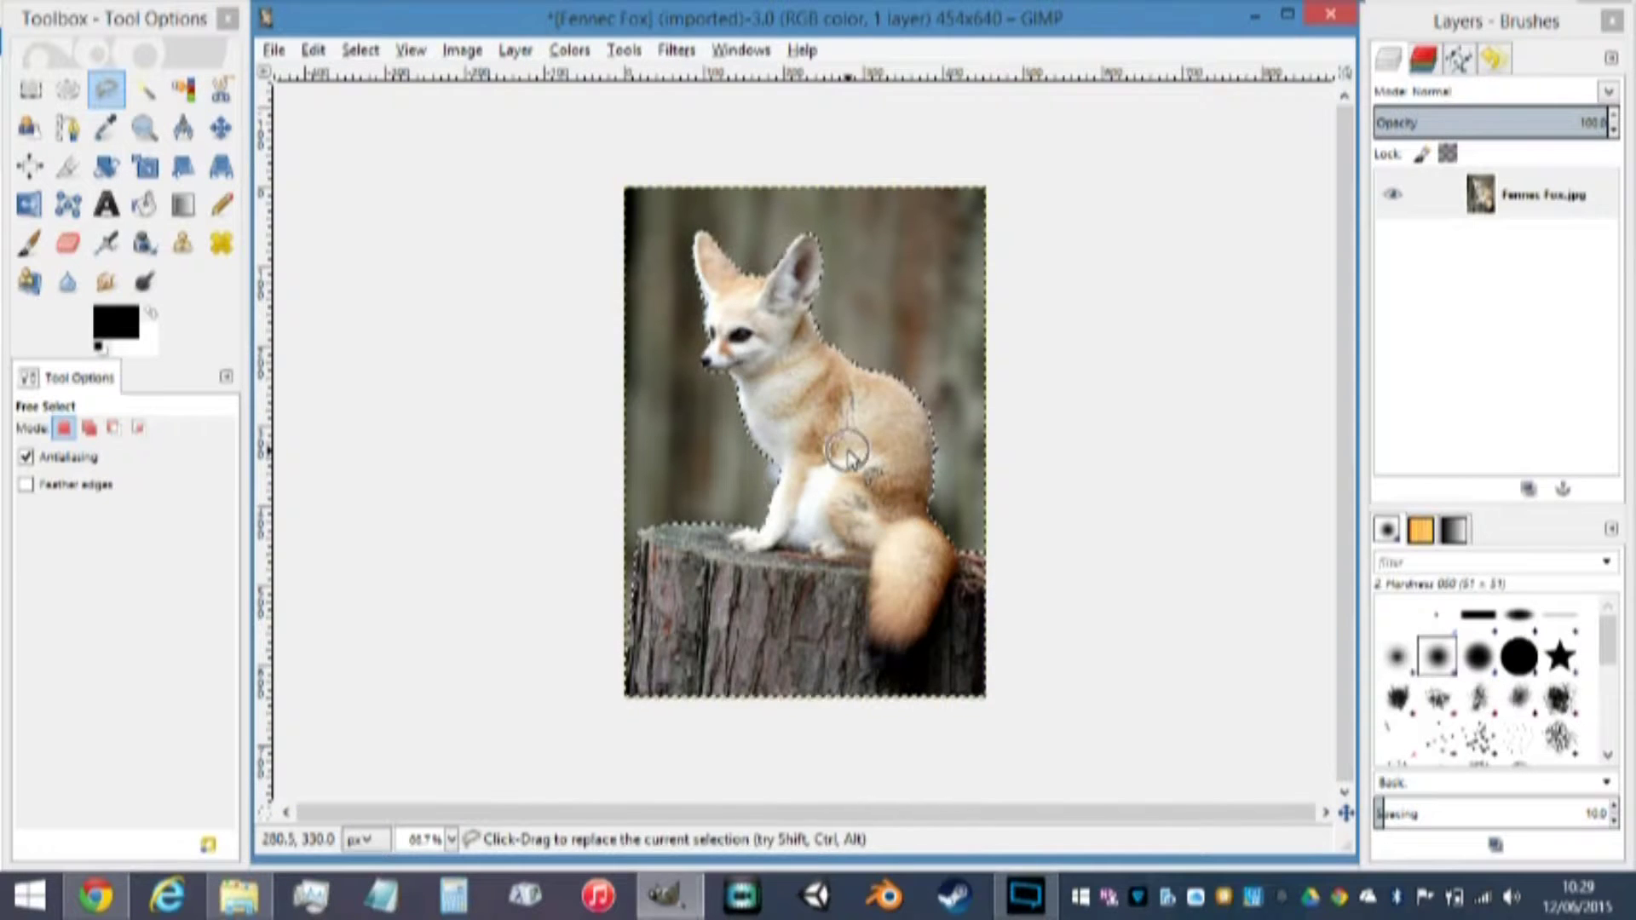
pyautogui.press('ctrl')
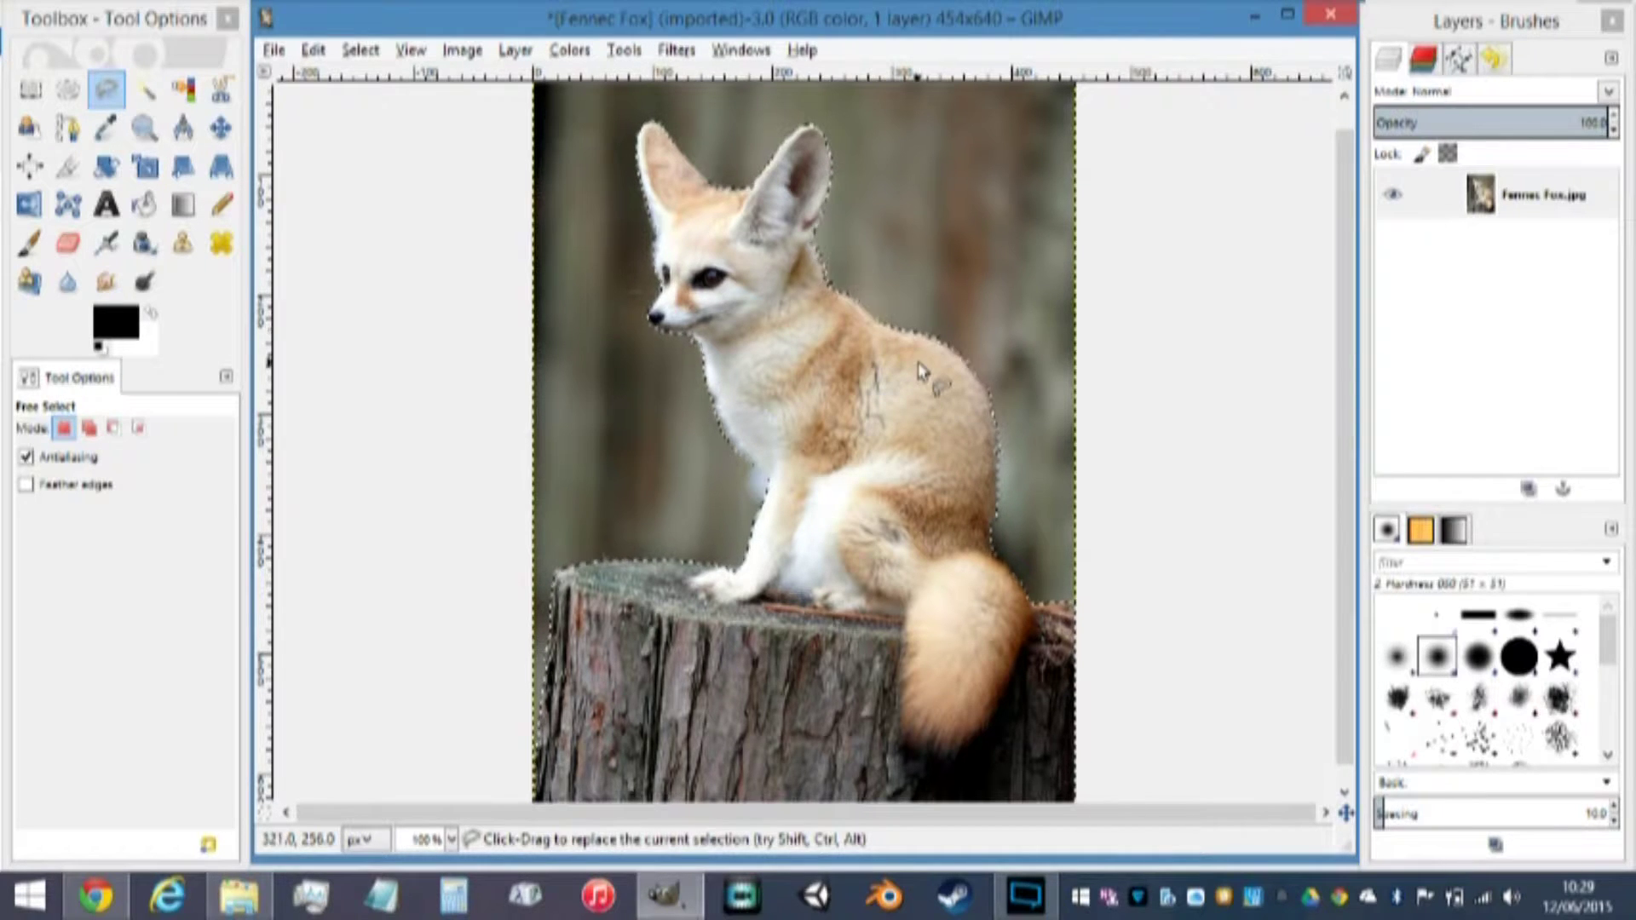
pyautogui.scroll(1, 919, 367)
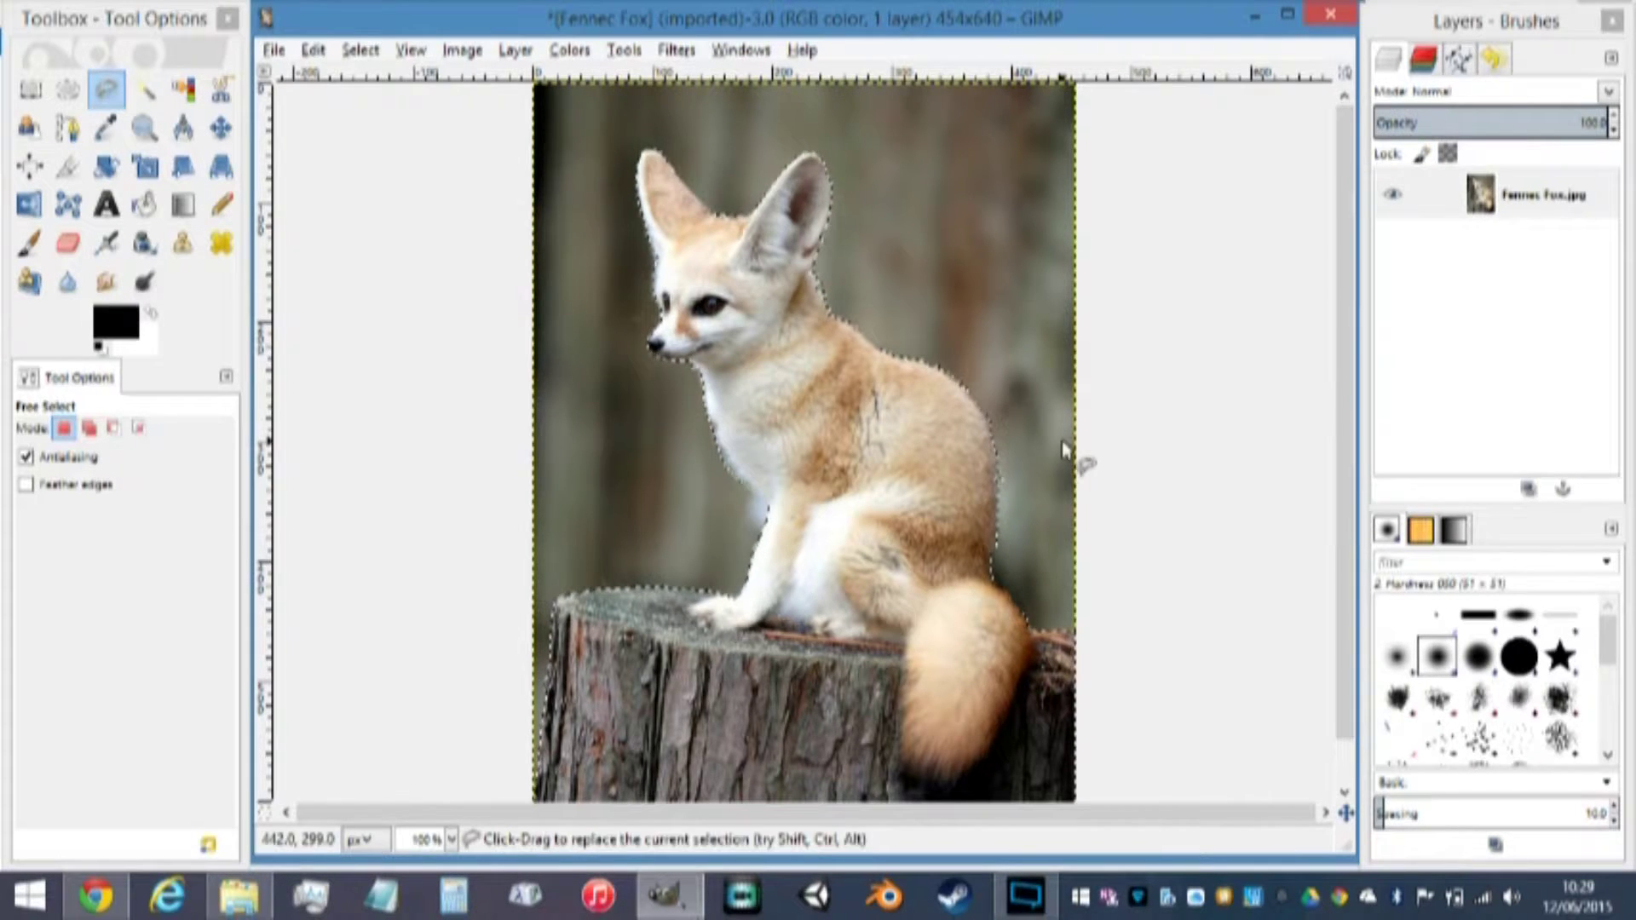
pyautogui.hotkey('ctrl', 'x')
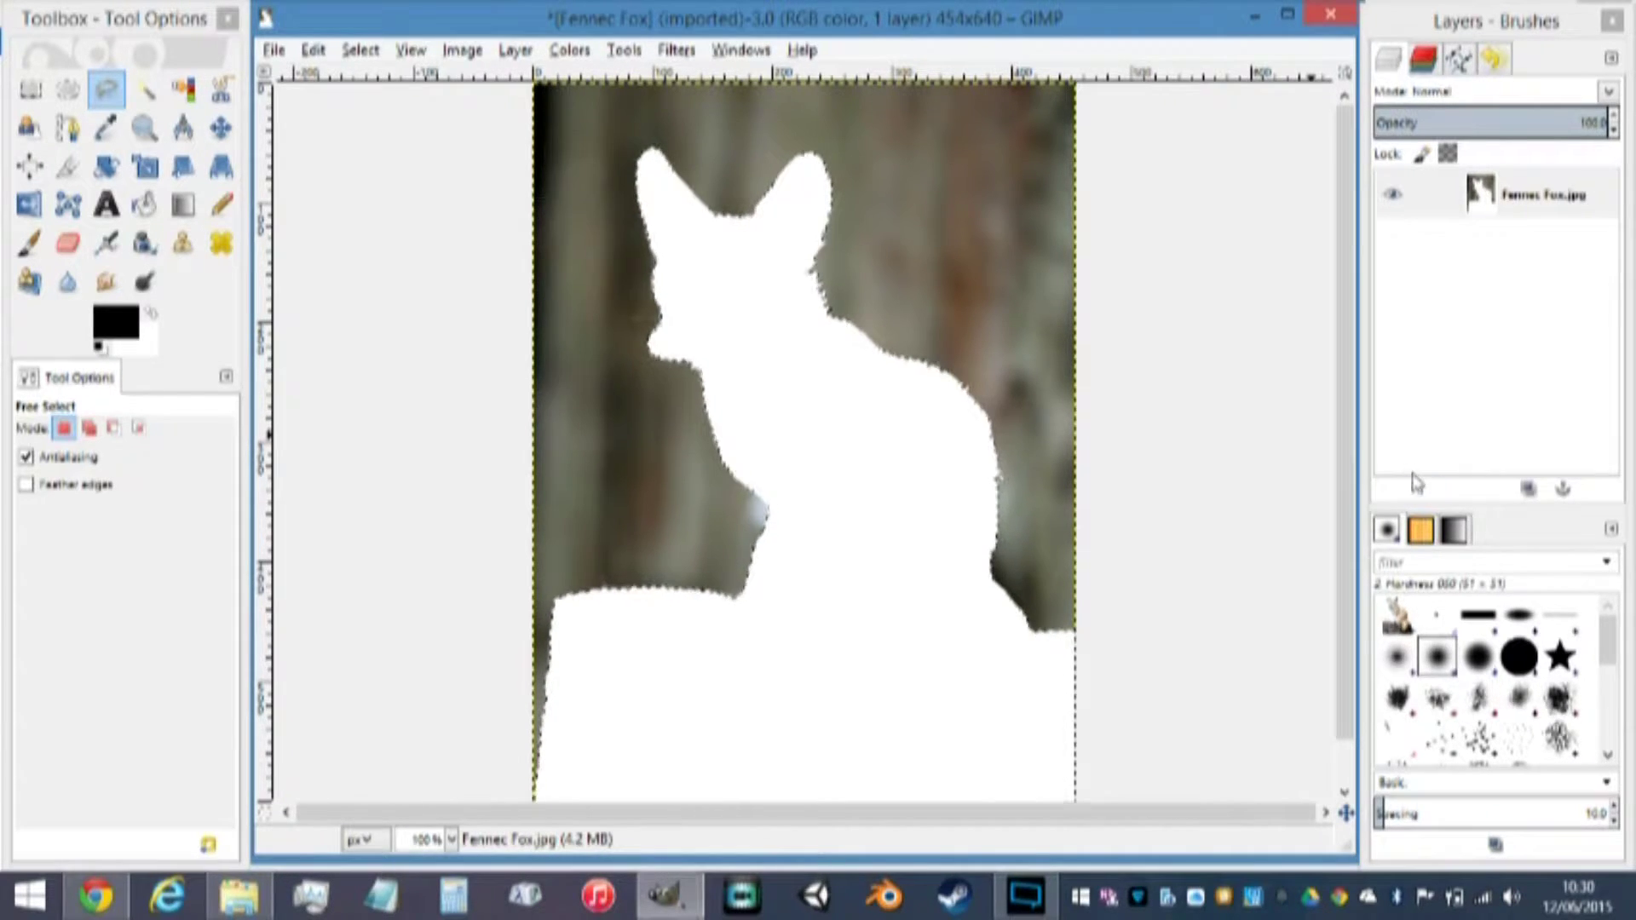
# Add a 454 x 640 px layer with transparency fill, paste the cut-out fox and anchor it to that layer
pyautogui.click(1395, 492)
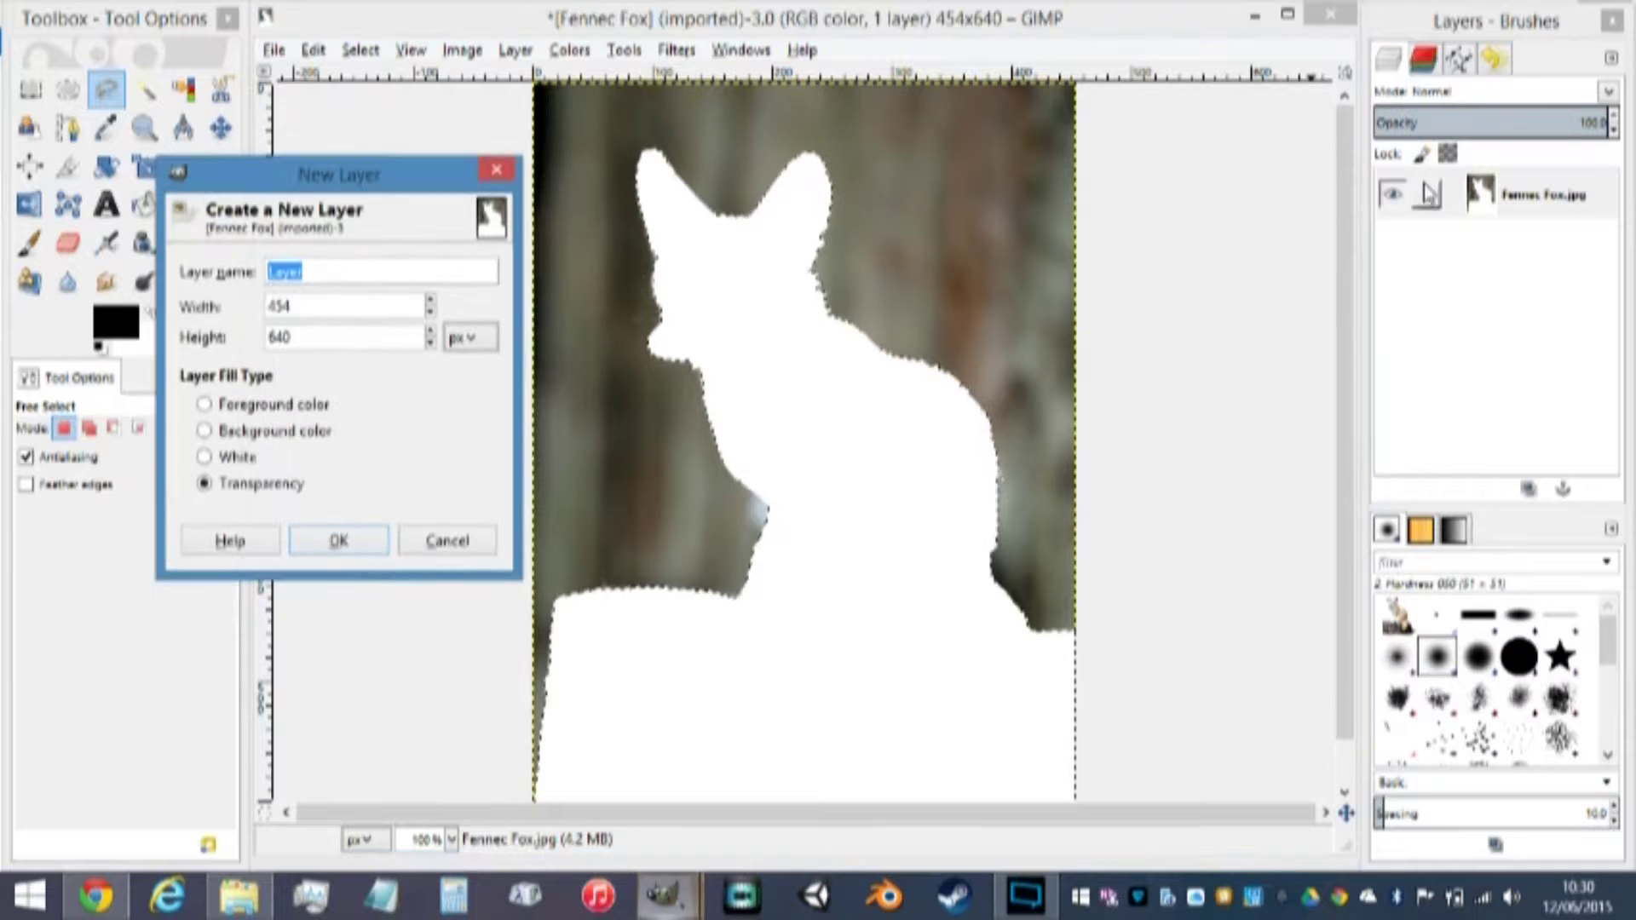
pyautogui.click(348, 544)
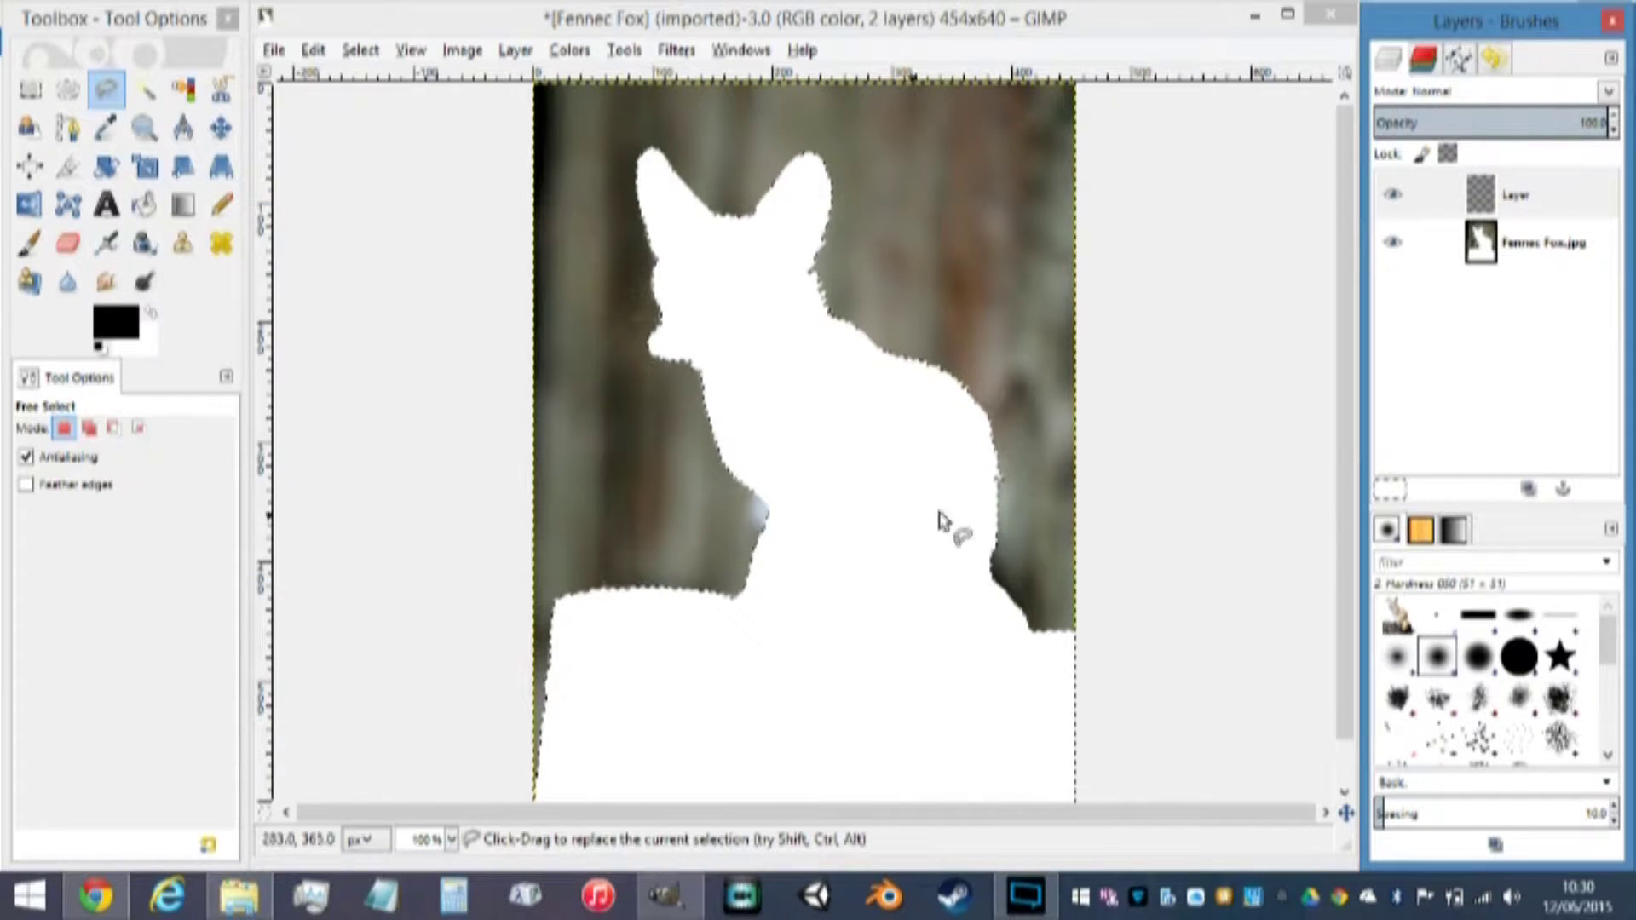
pyautogui.hotkey('ctrl', 'v')
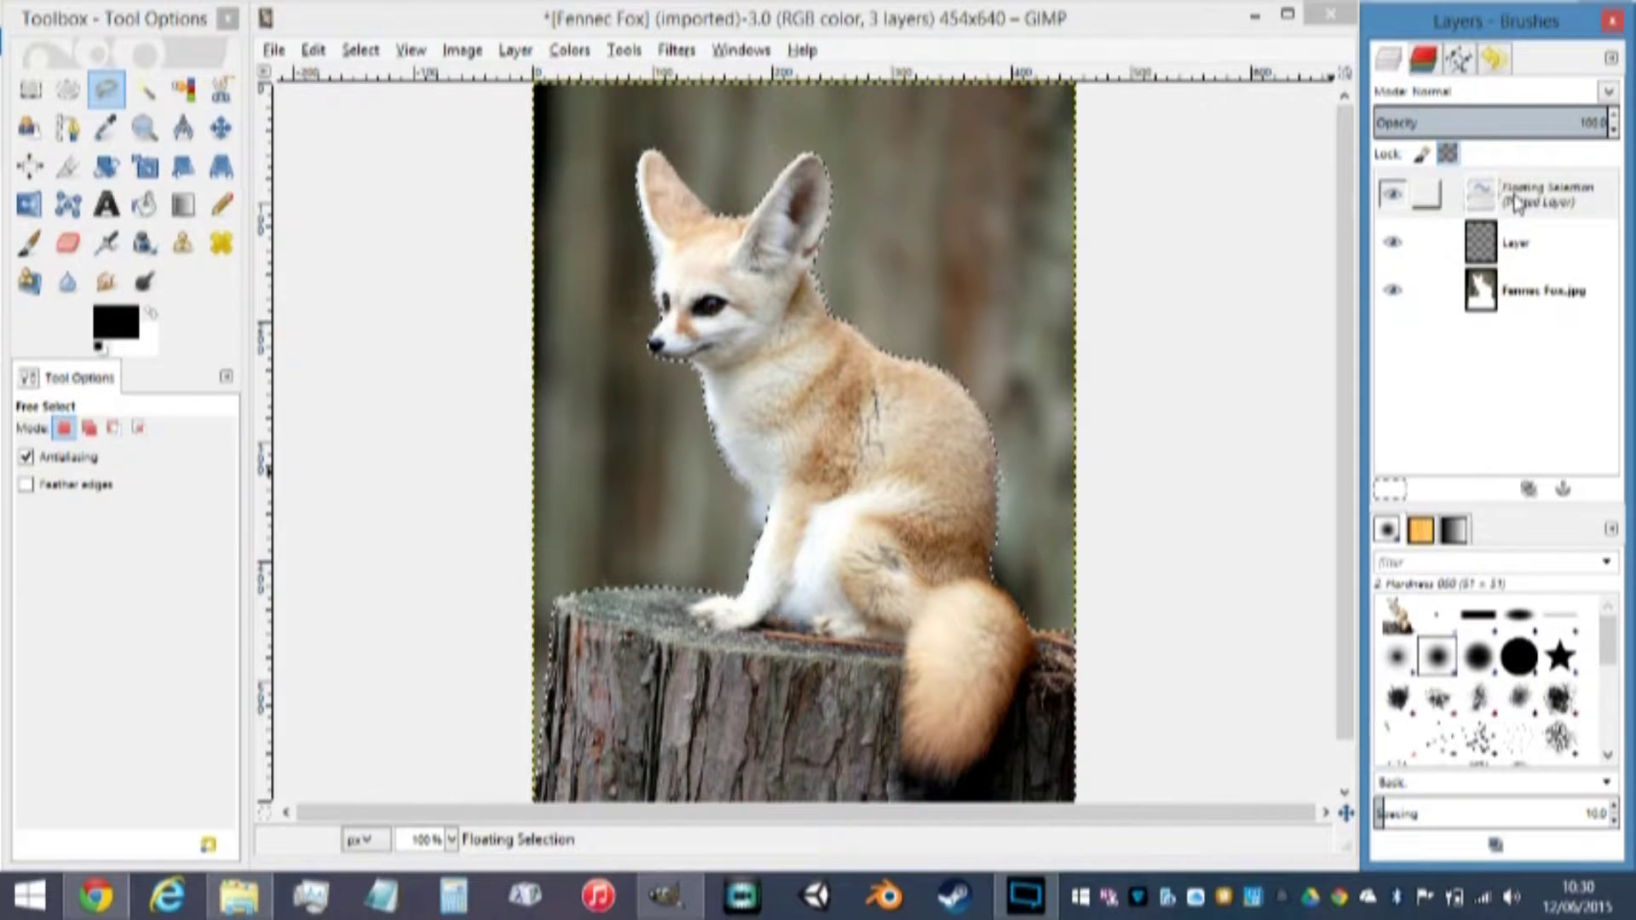
pyautogui.click(1564, 491)
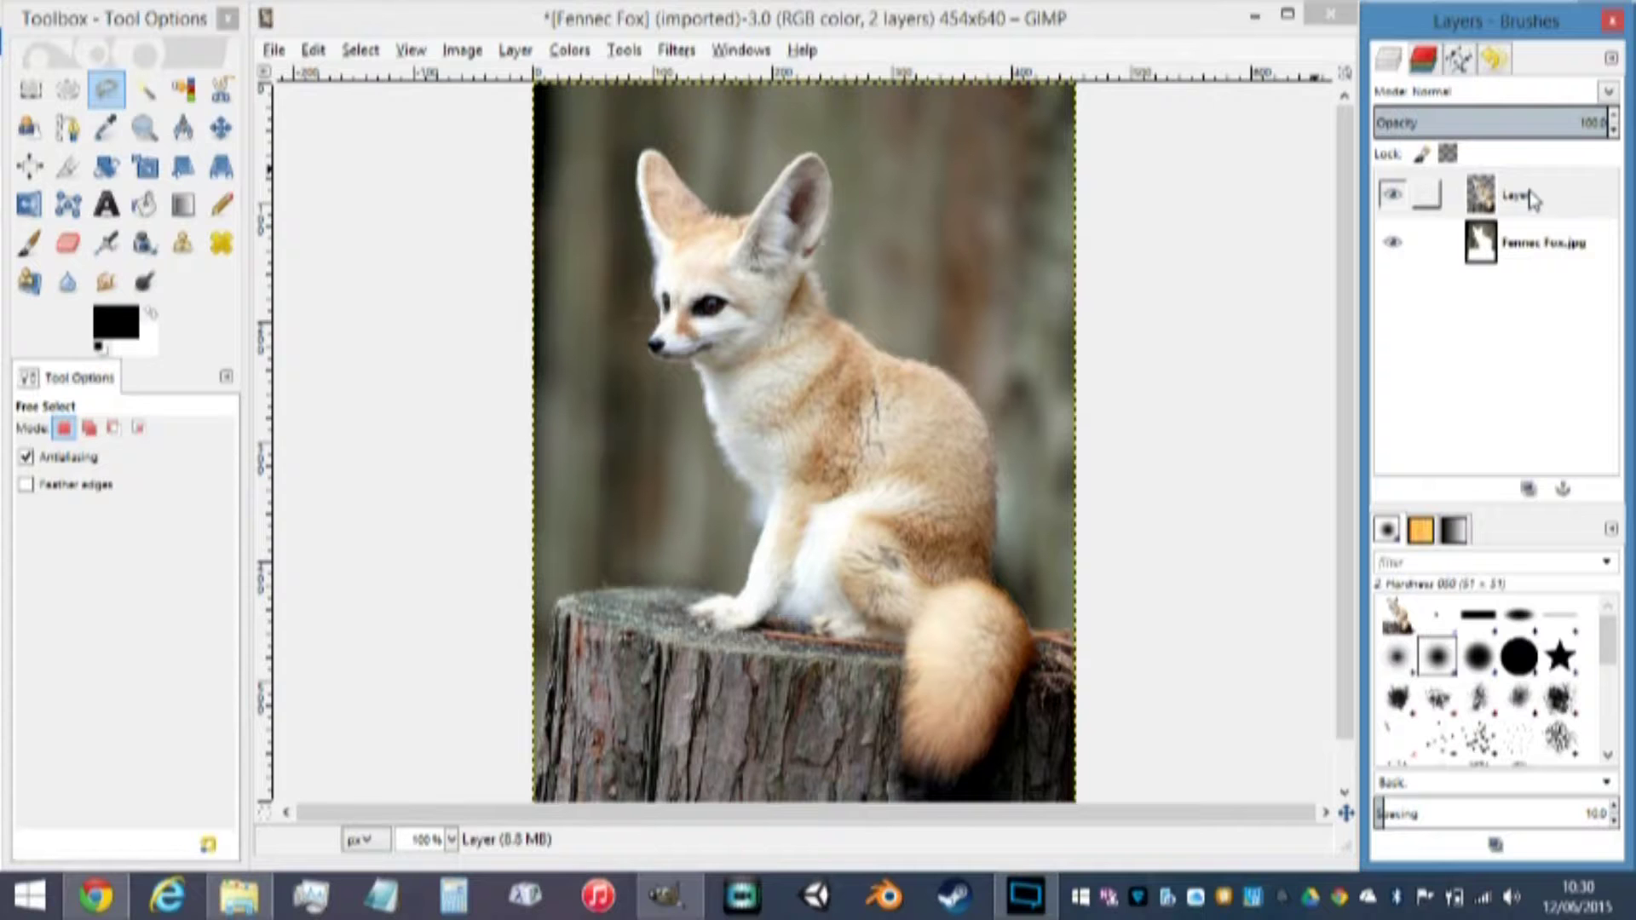
# Delete the Fennec Fox.jpg layer that holds the remaining background
pyautogui.click(1525, 245)
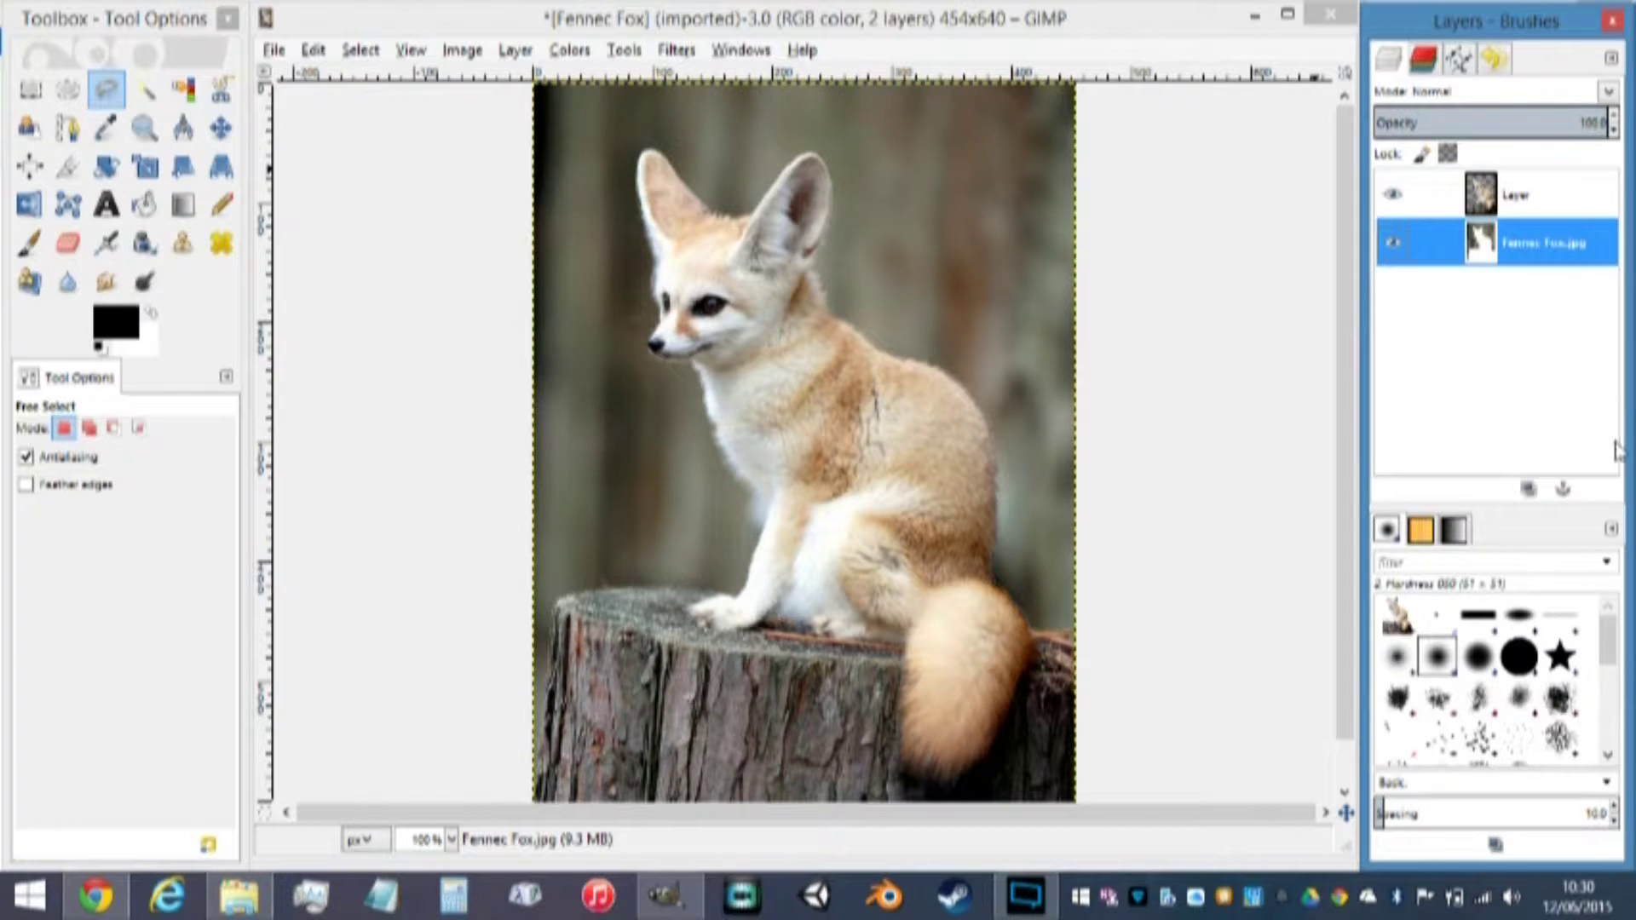
pyautogui.click(1599, 488)
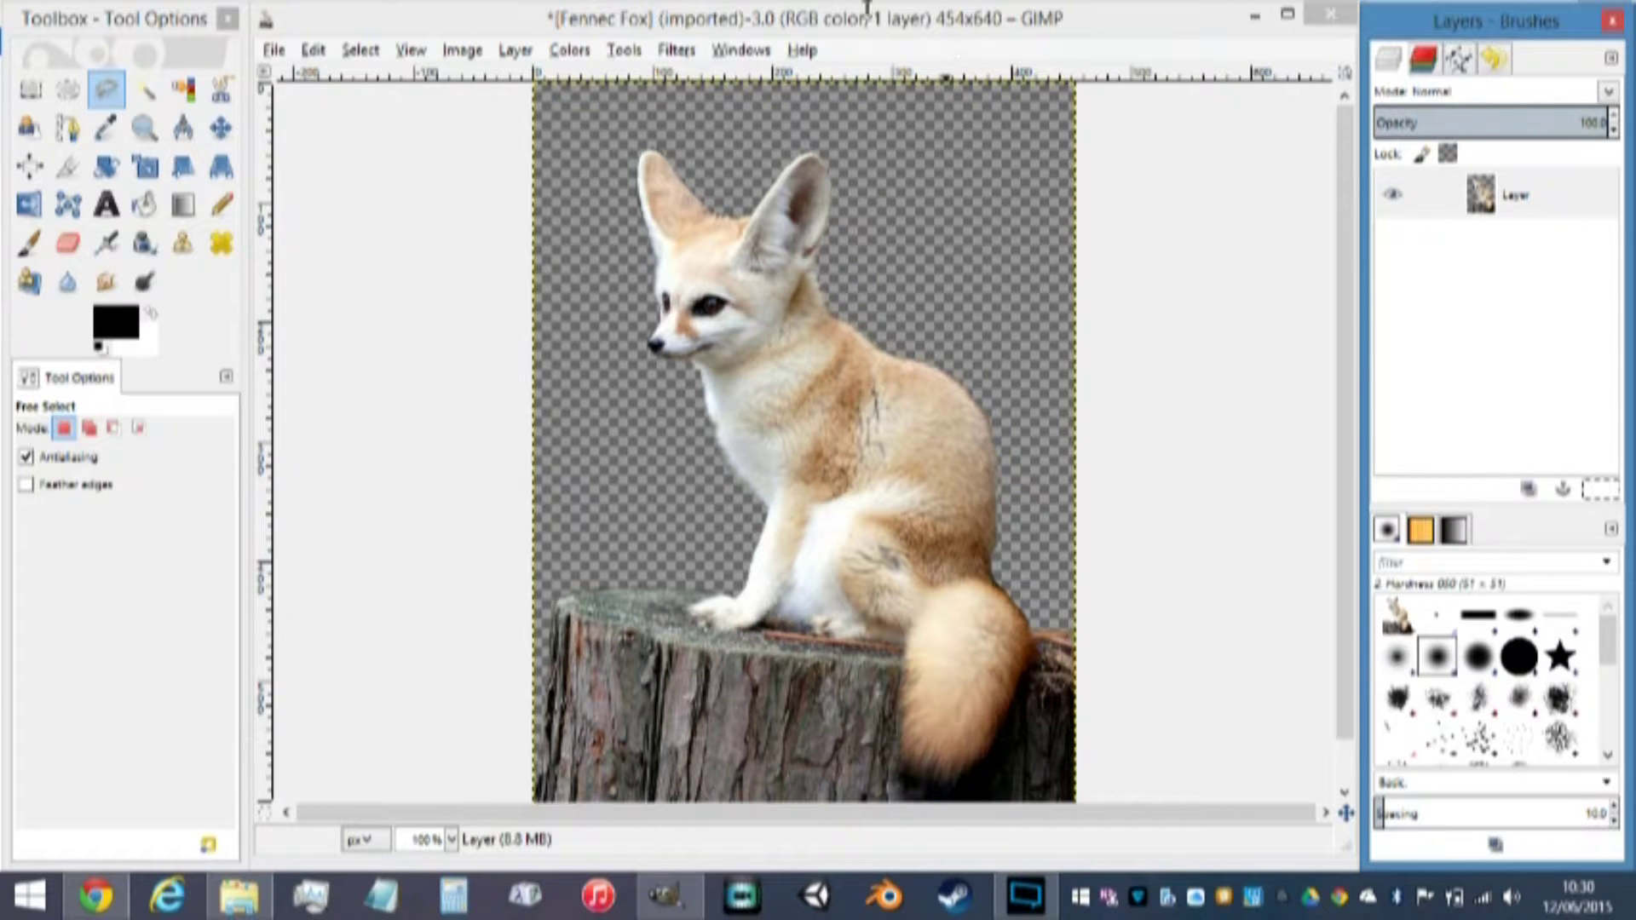
# Copy the cut-out fox layer from the Fennec Fox image into the untitled 1366 x 768 image and minimize the source image window
pyautogui.moveTo(862, 27); pyautogui.dragTo(811, 629)
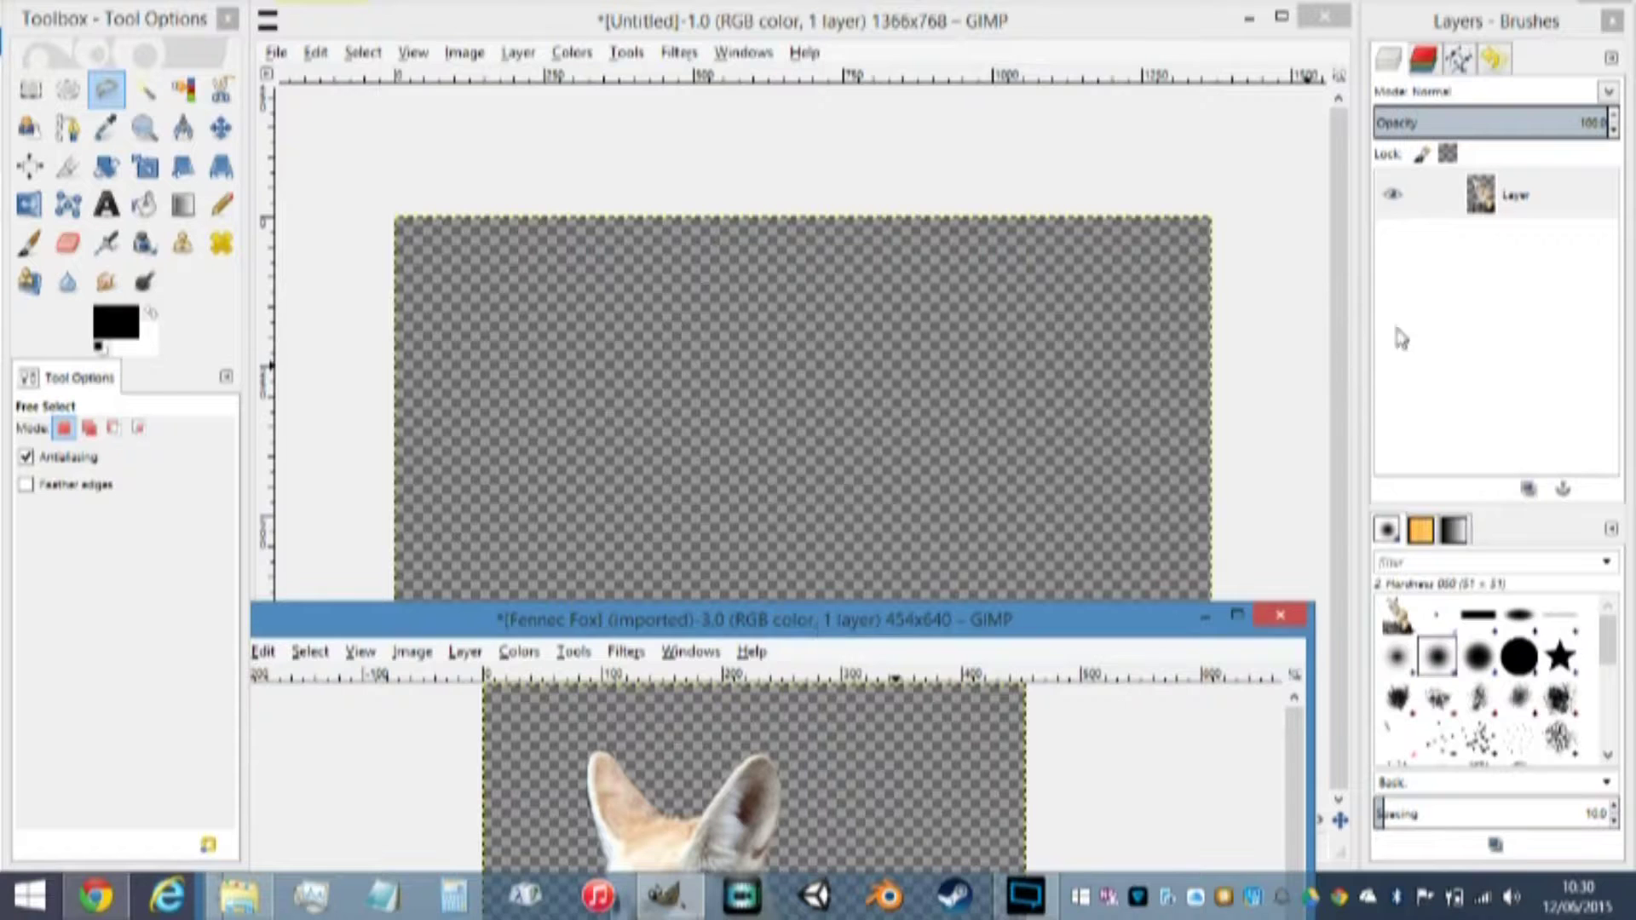
pyautogui.click(1450, 213)
pyautogui.moveTo(1451, 213); pyautogui.dragTo(890, 353)
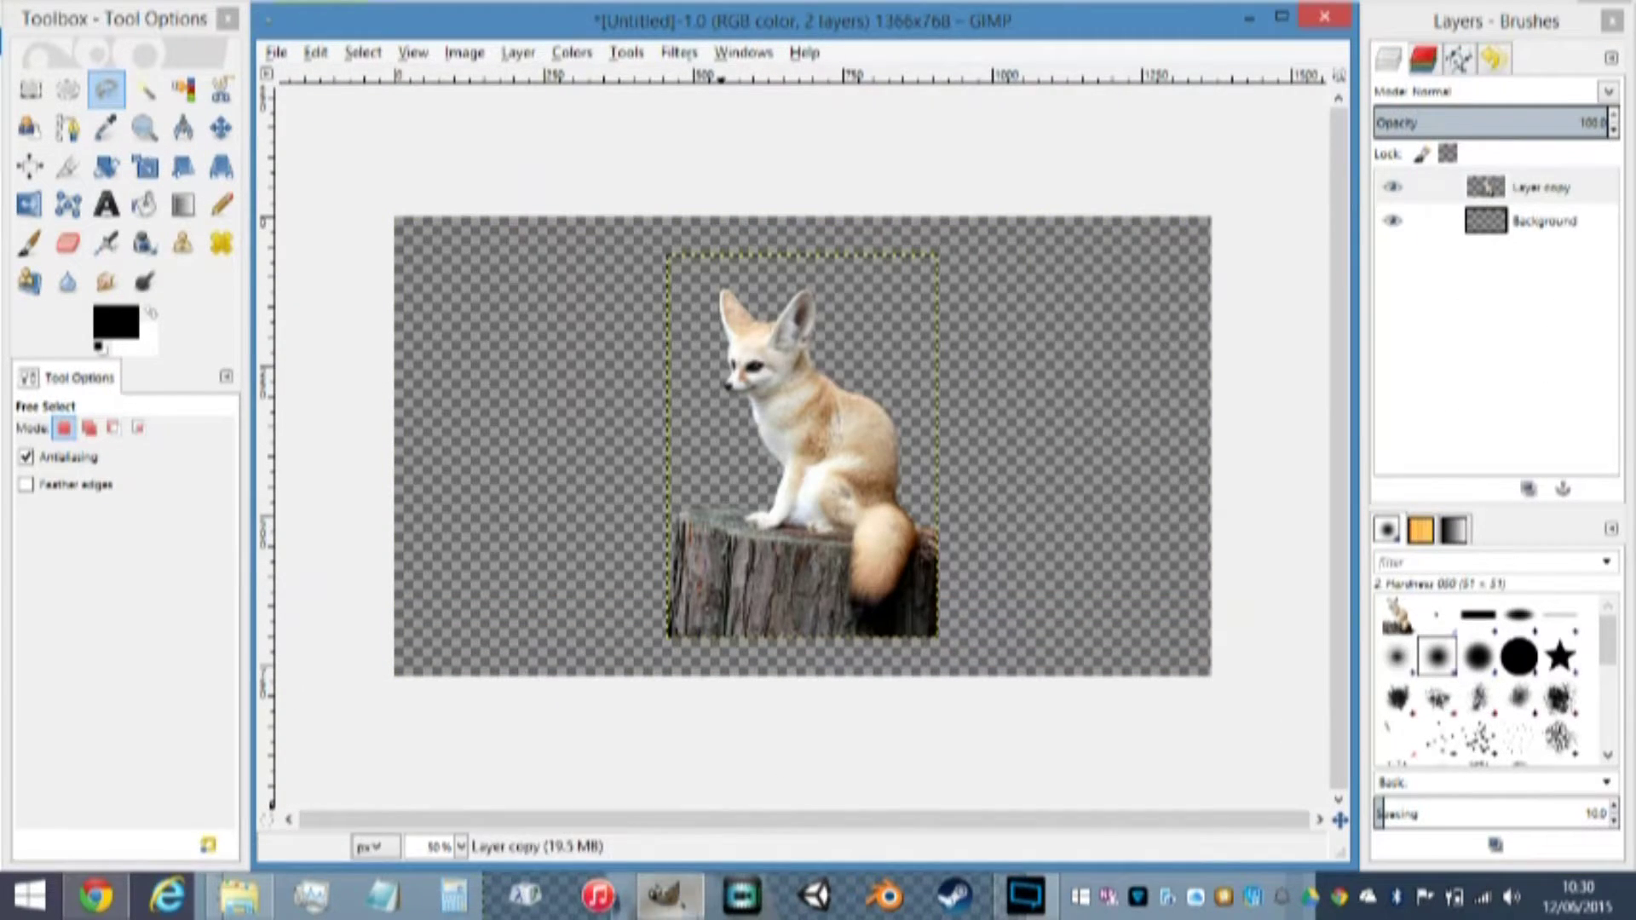
pyautogui.moveTo(669, 894)
pyautogui.click(795, 767)
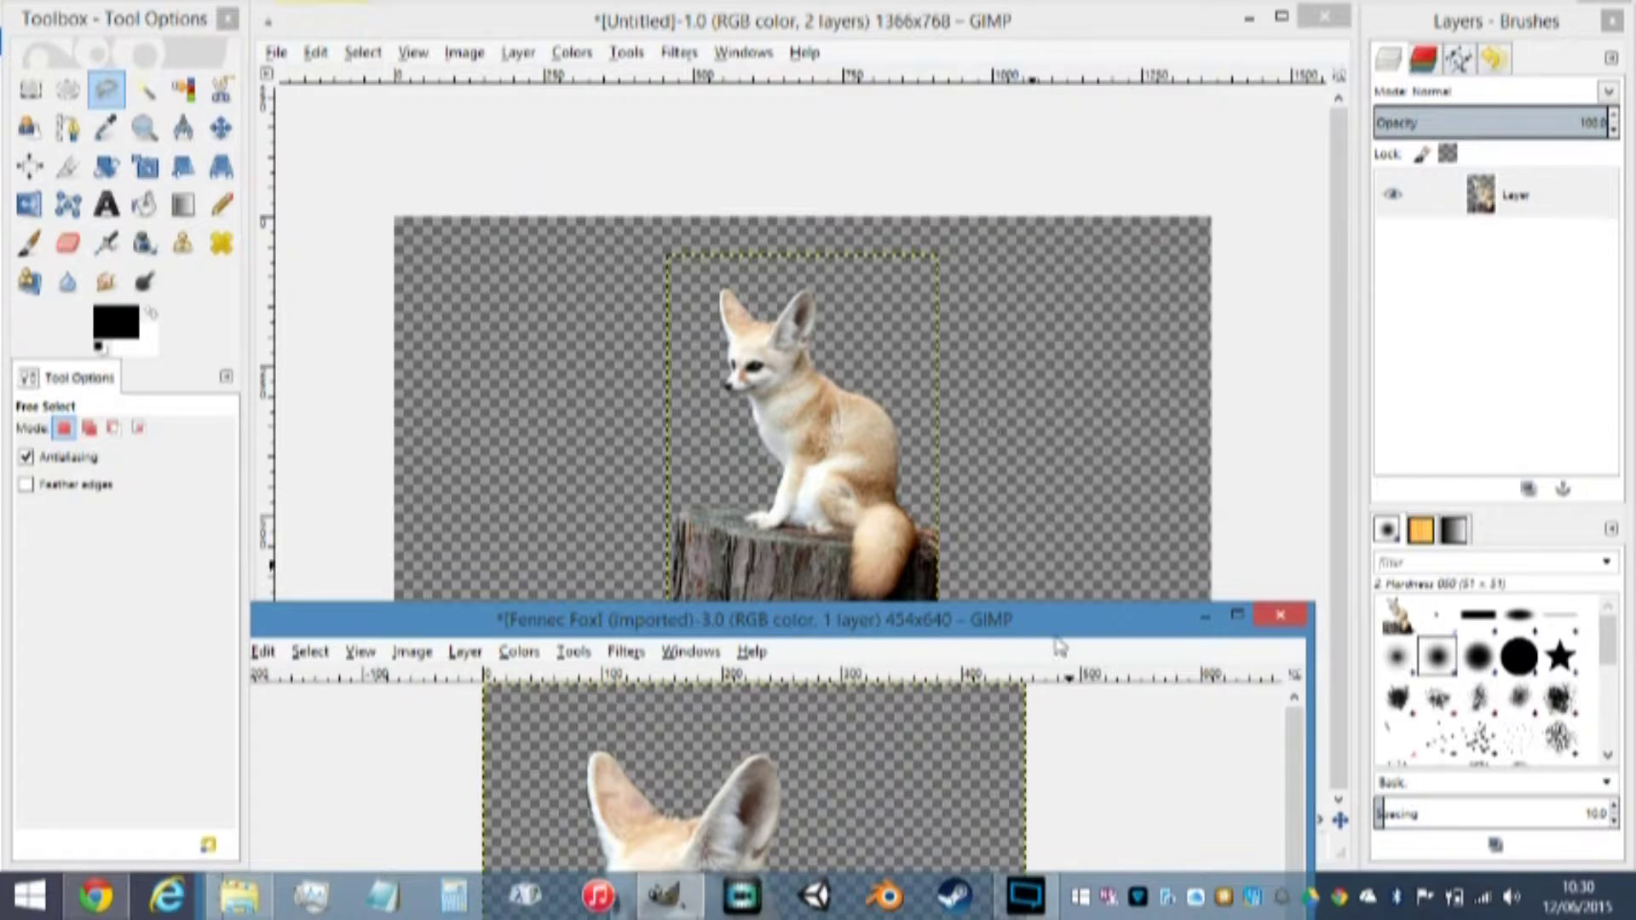
pyautogui.click(1204, 615)
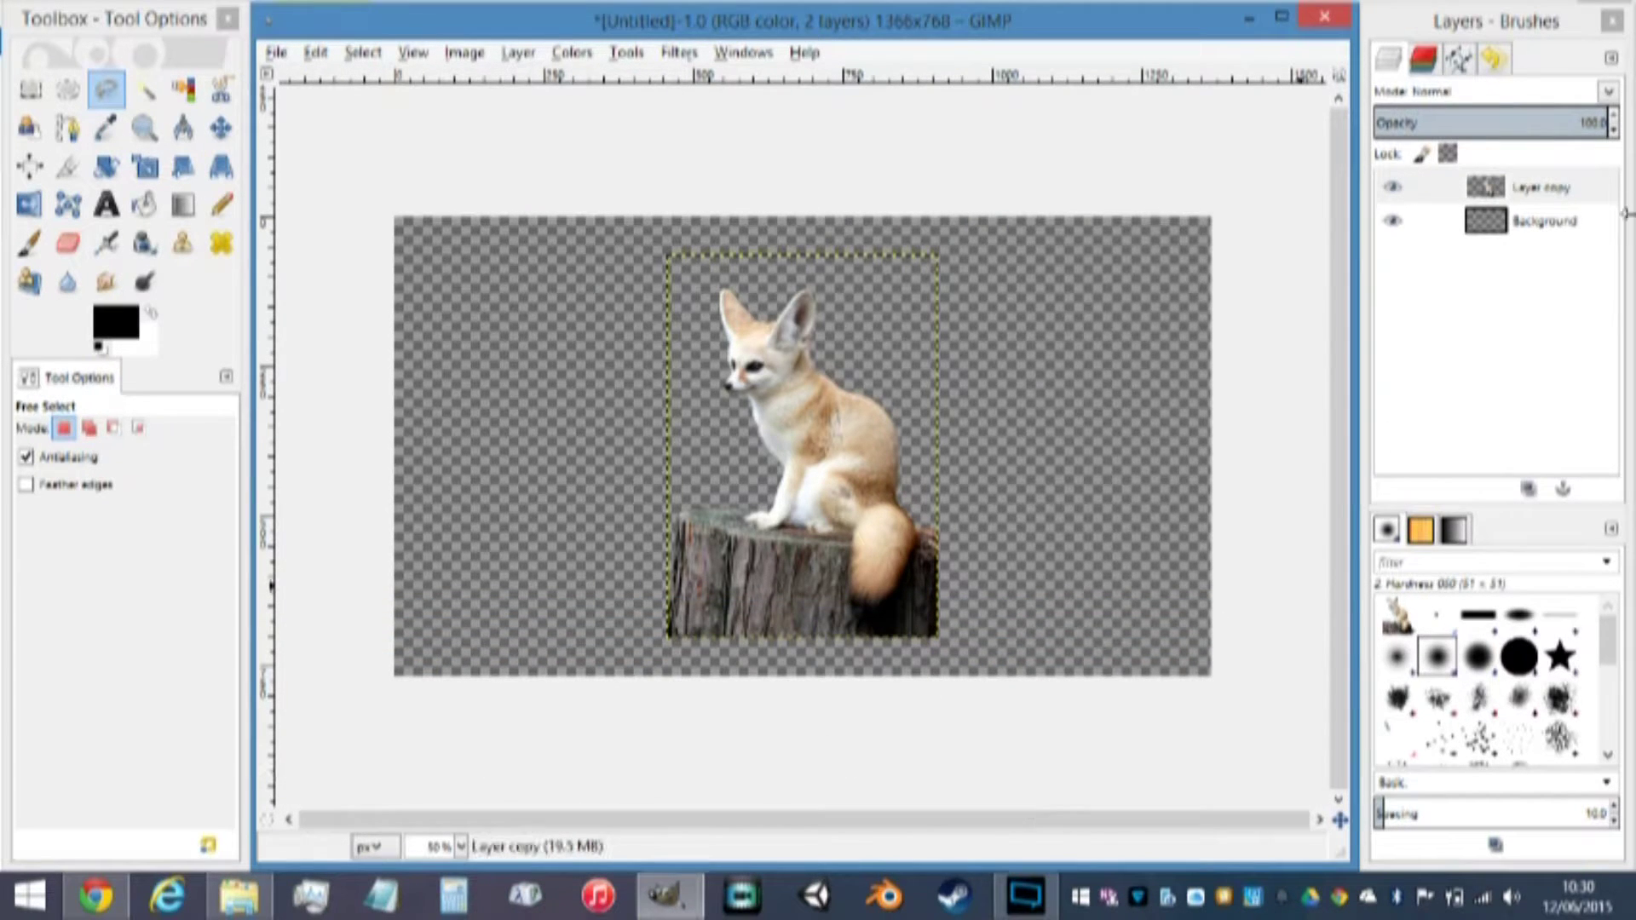
# Rename the copied fox layer as Fennec Fox
pyautogui.rightClick(1534, 185)
pyautogui.click(1525, 205)
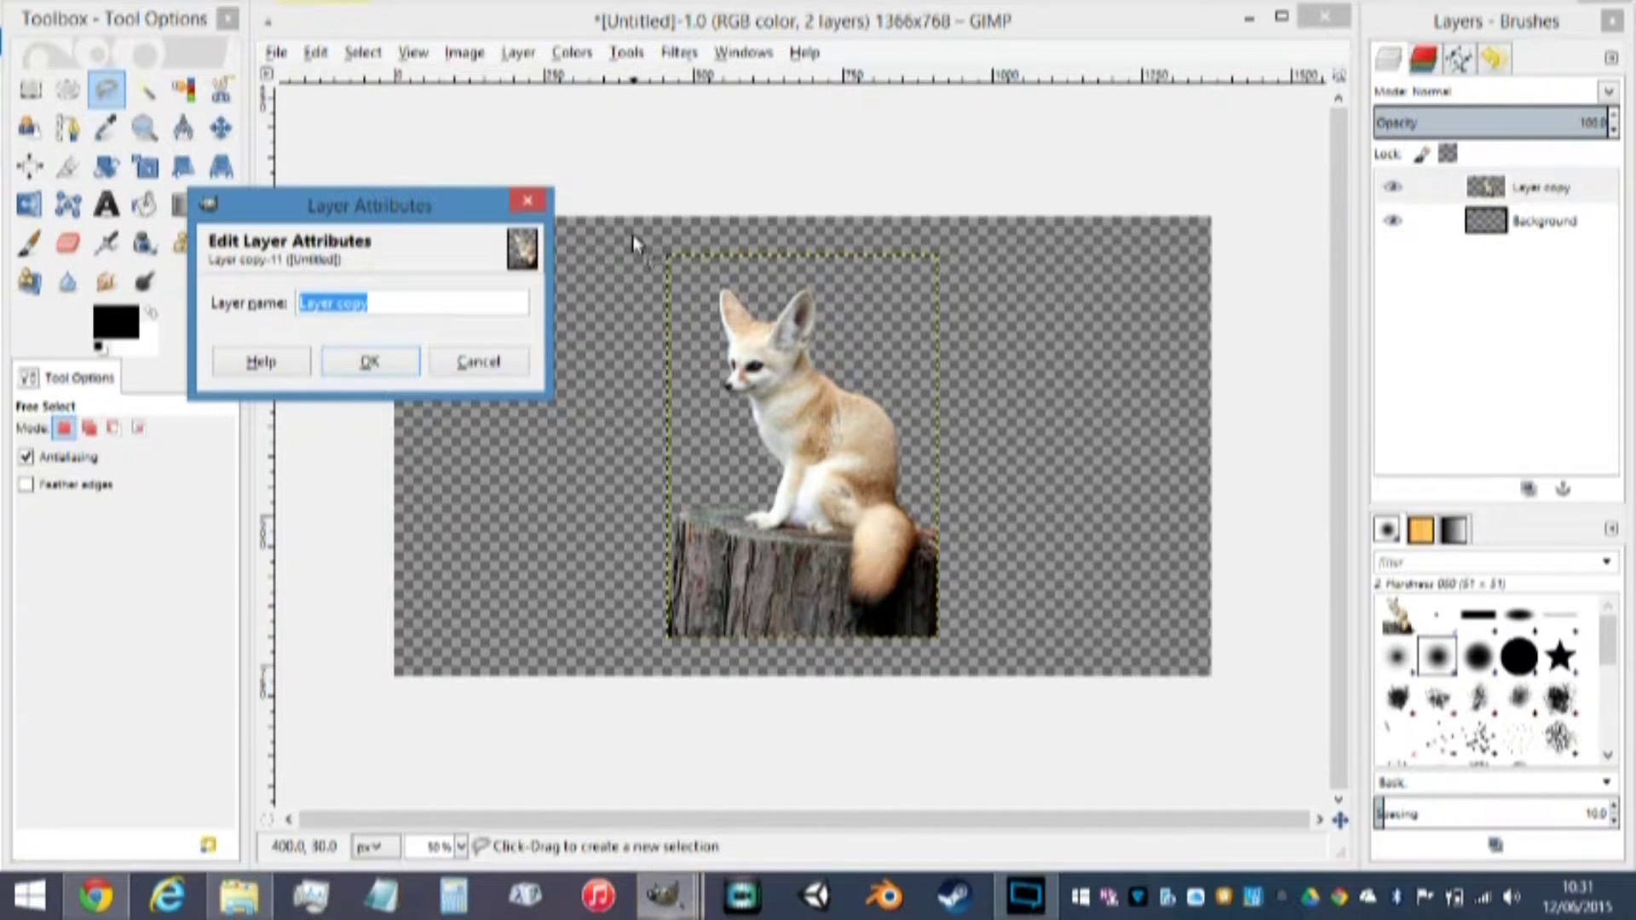
pyautogui.write('f')
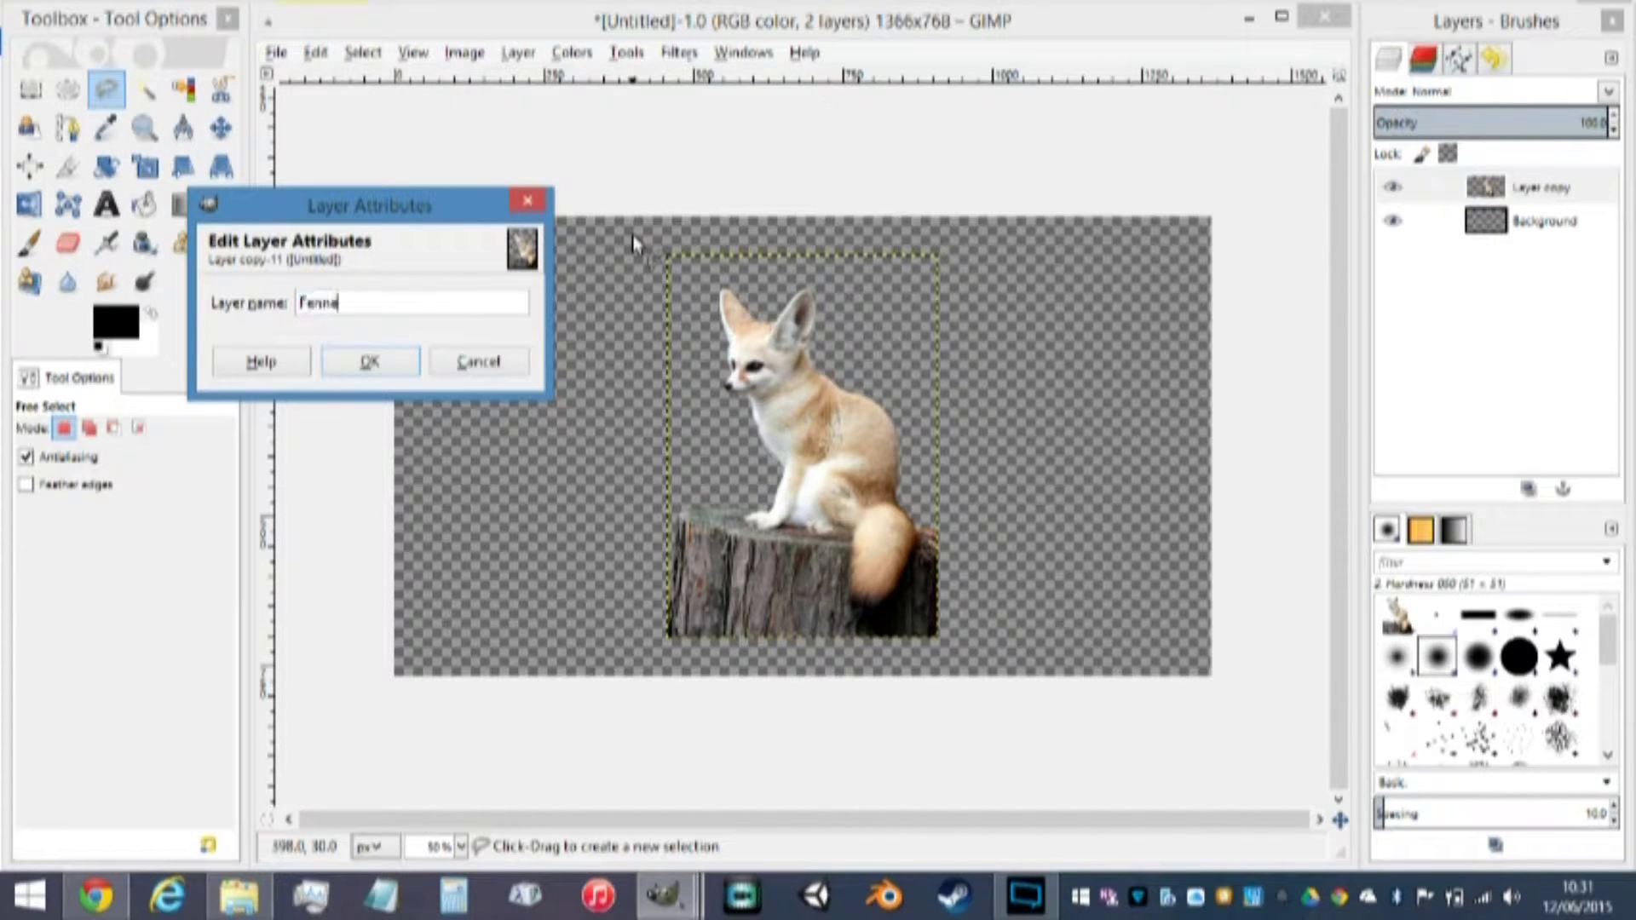
pyautogui.write('ennec Fox')
pyautogui.press('Return')
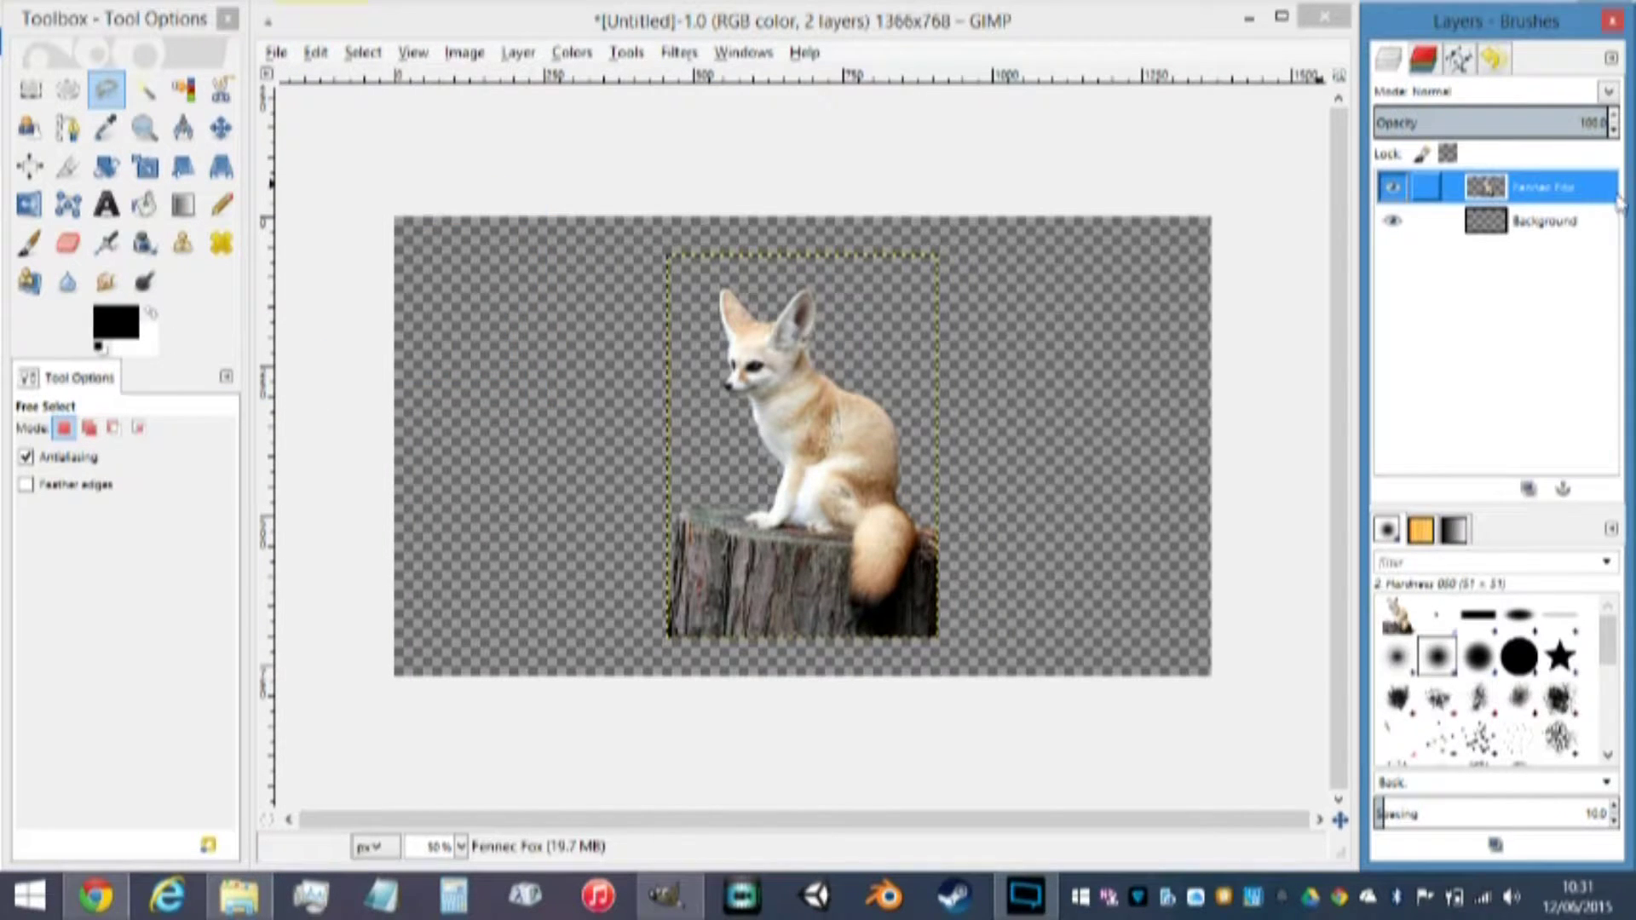
# Use the Align tool's Distribute options to place the Fennec Fox layer against the image's bottom and right edges
pyautogui.click(30, 166)
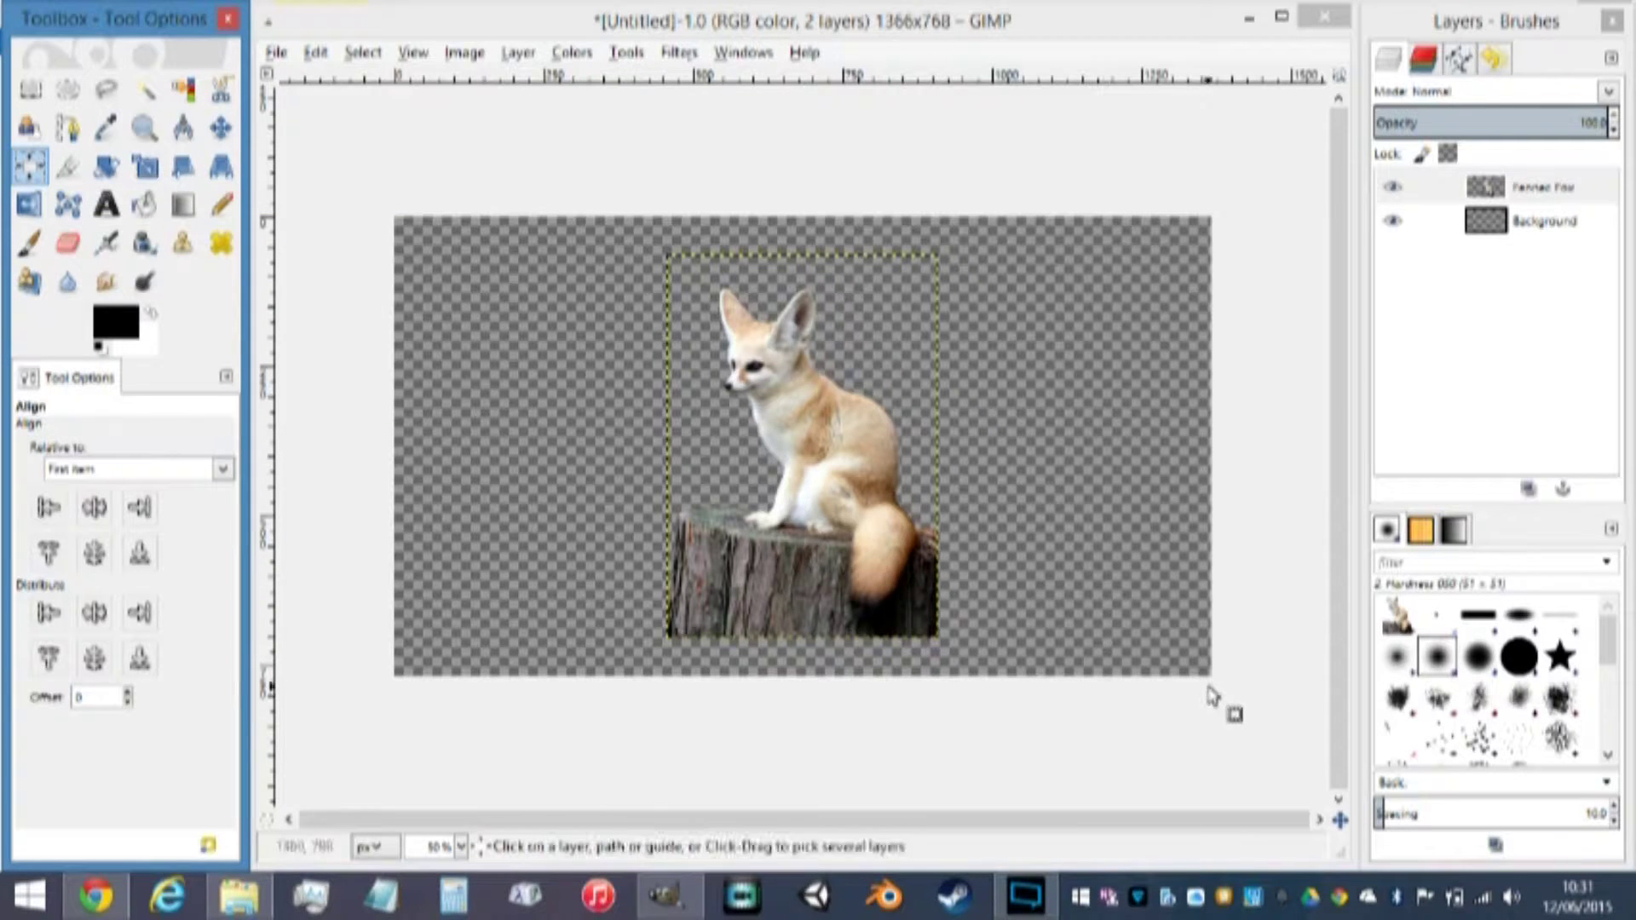
pyautogui.click(816, 463)
pyautogui.click(95, 513)
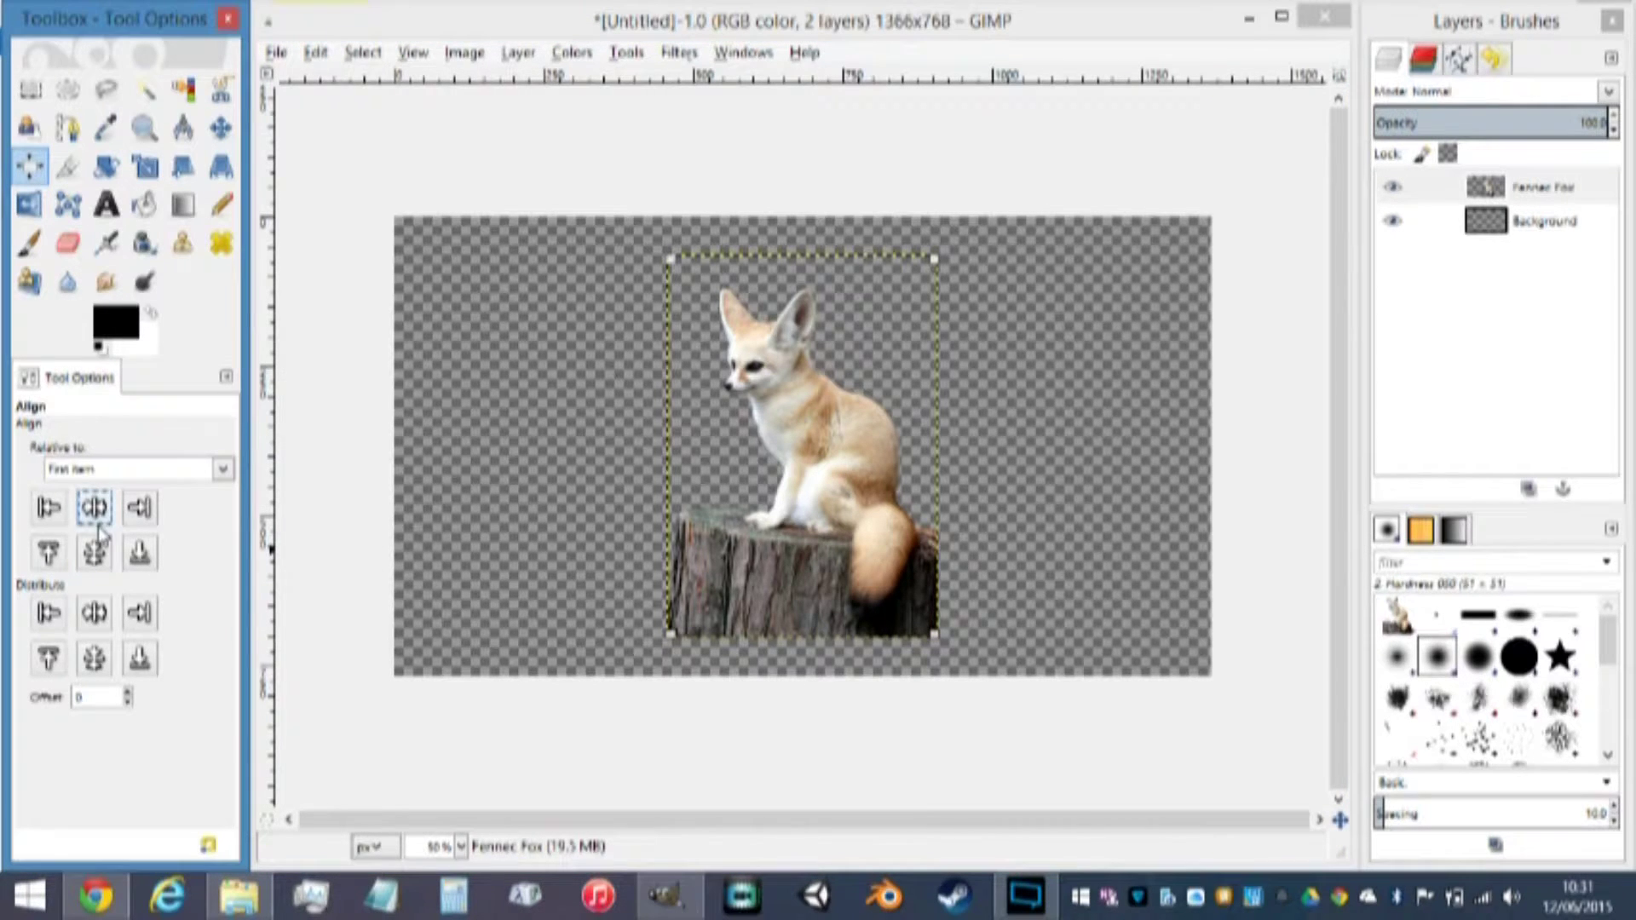
pyautogui.click(107, 619)
pyautogui.click(96, 659)
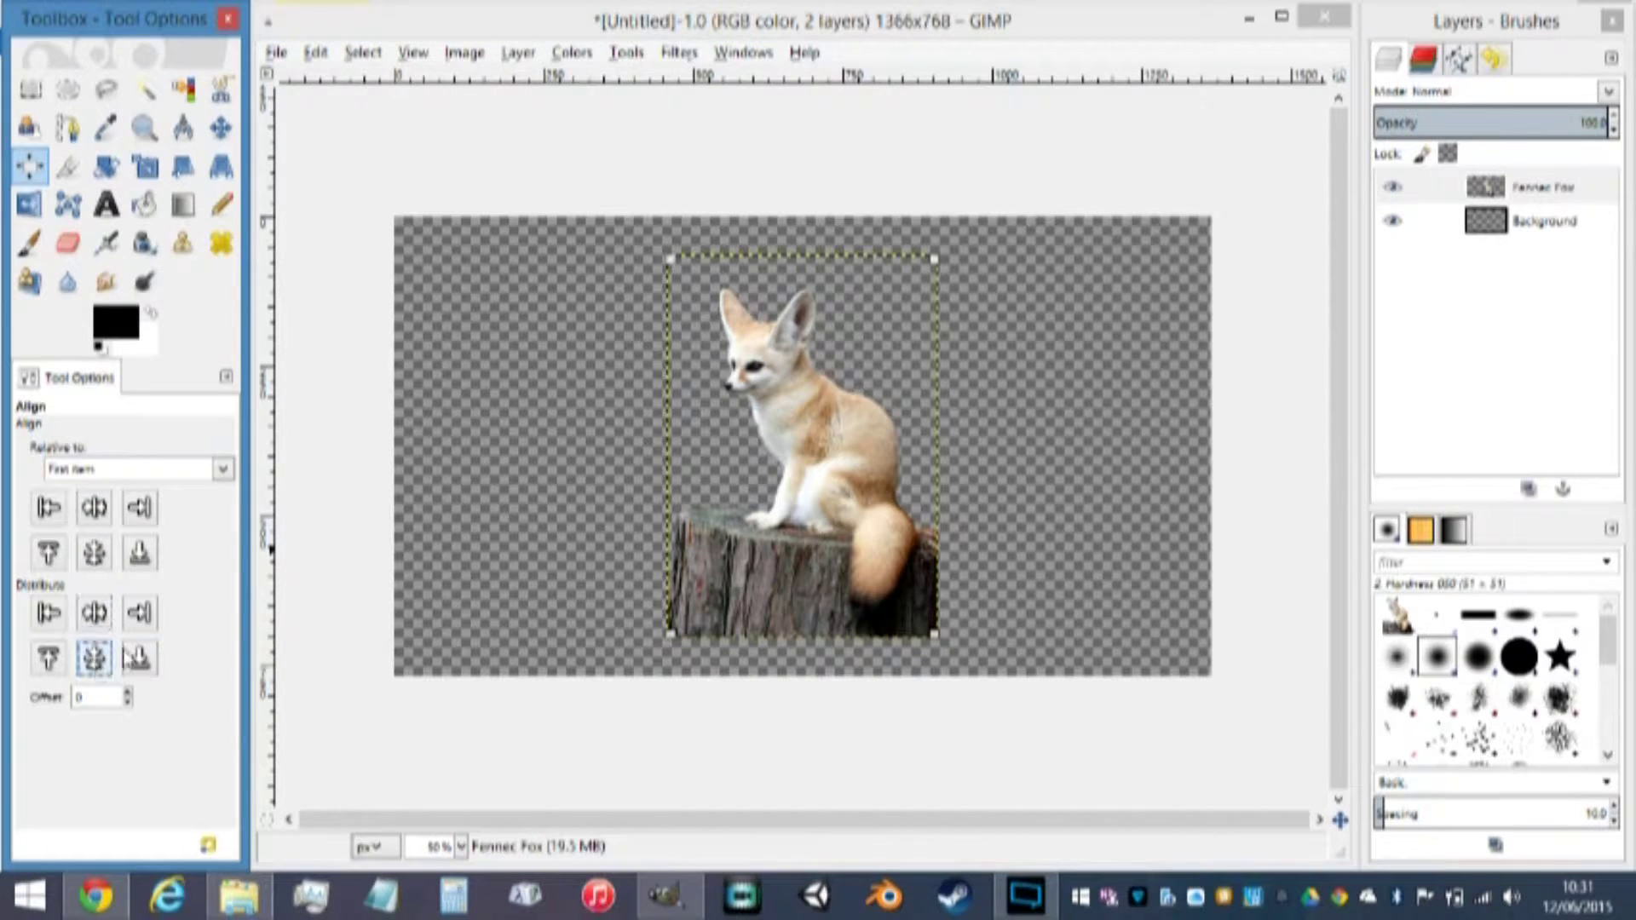
pyautogui.click(141, 660)
pyautogui.click(45, 617)
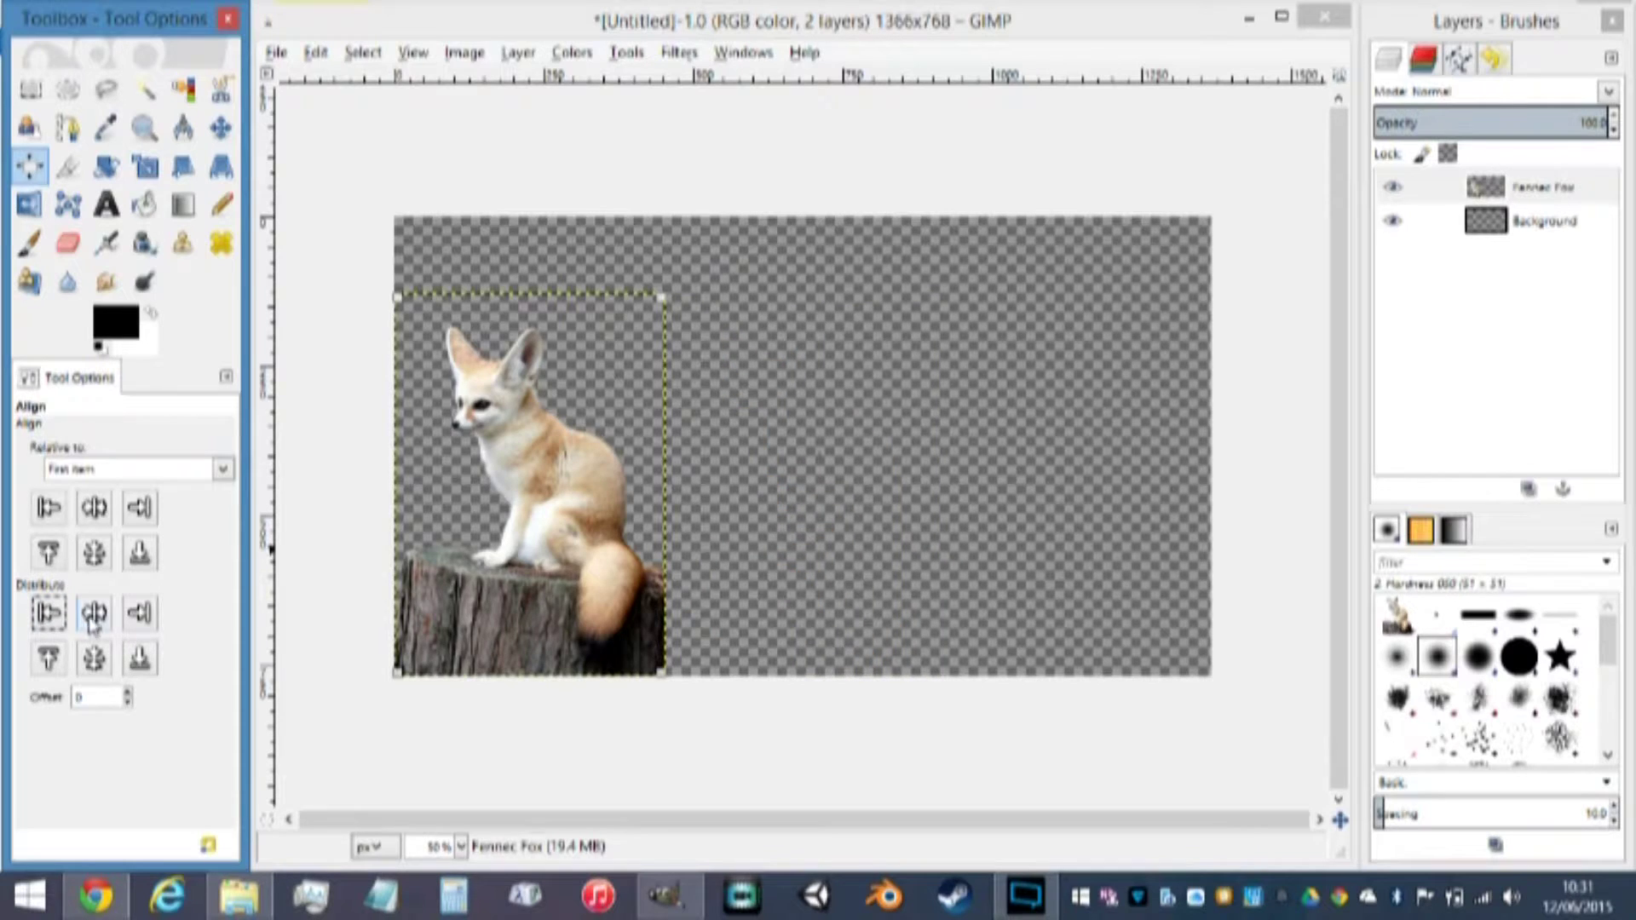
pyautogui.click(141, 613)
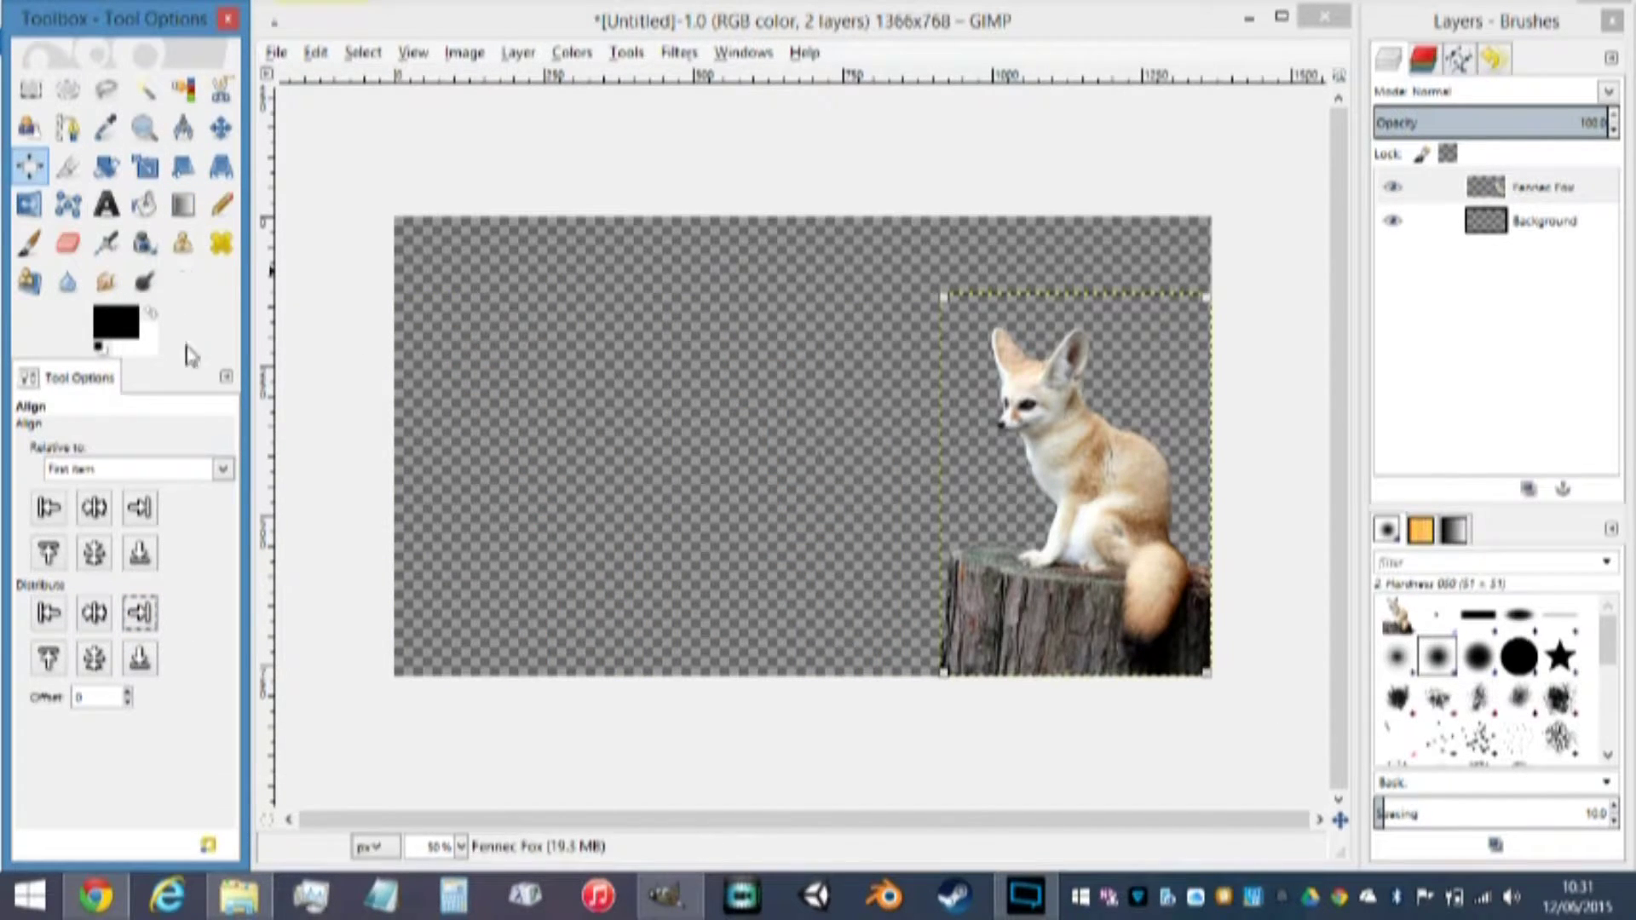
# Center the Fennec Fox layer horizontally and vertically in the image
pyautogui.click(95, 508)
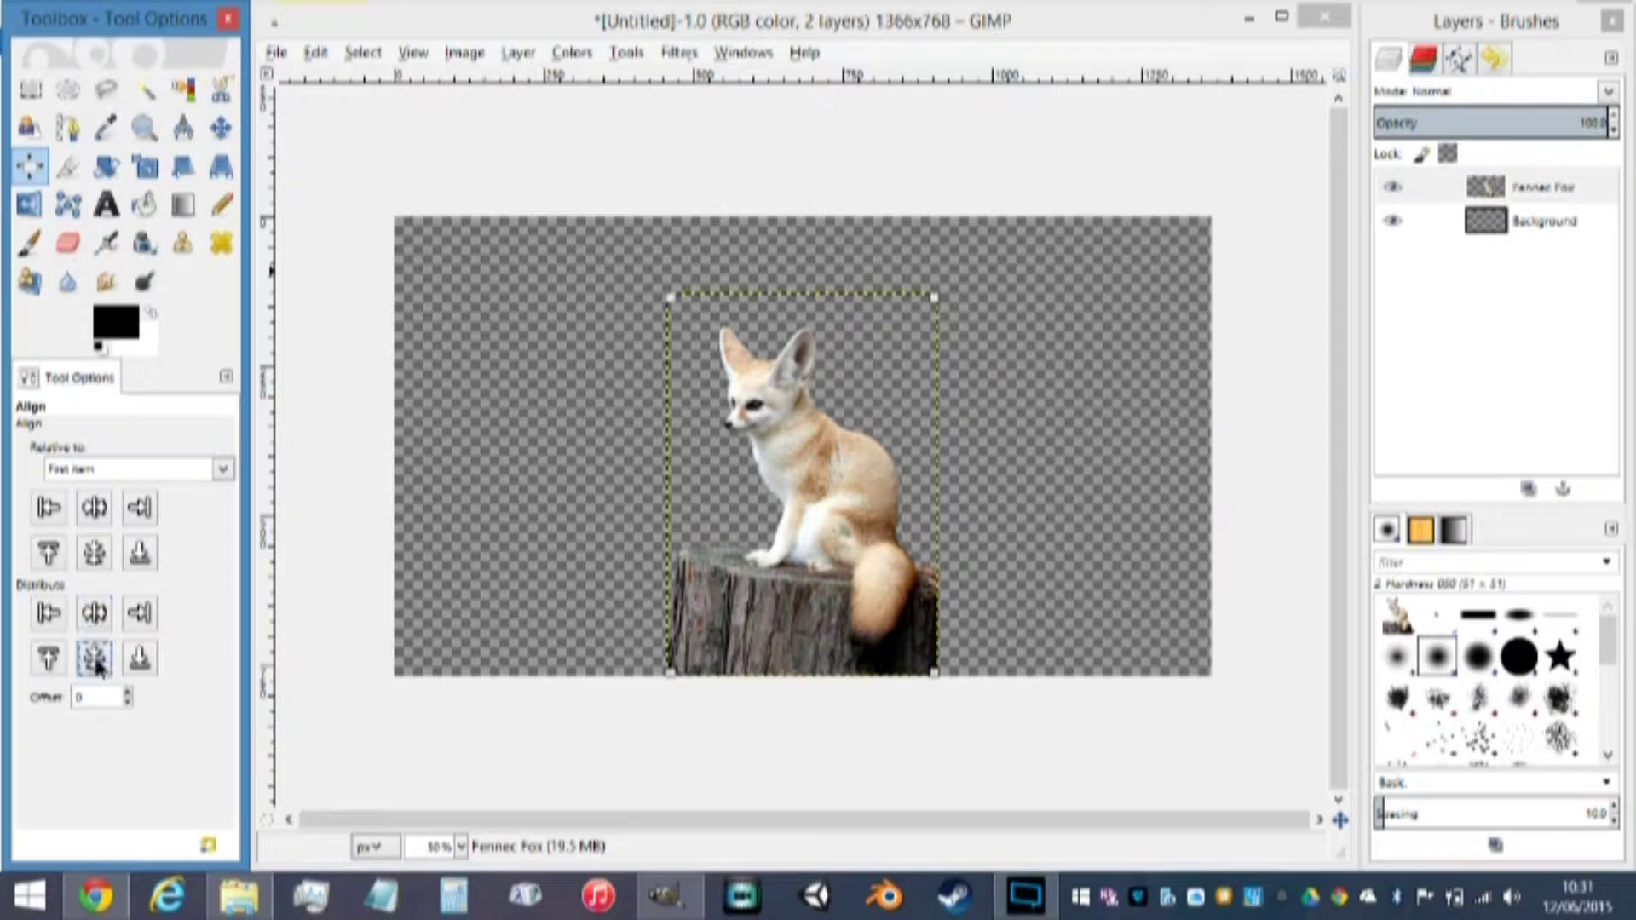
pyautogui.click(95, 658)
pyautogui.click(94, 555)
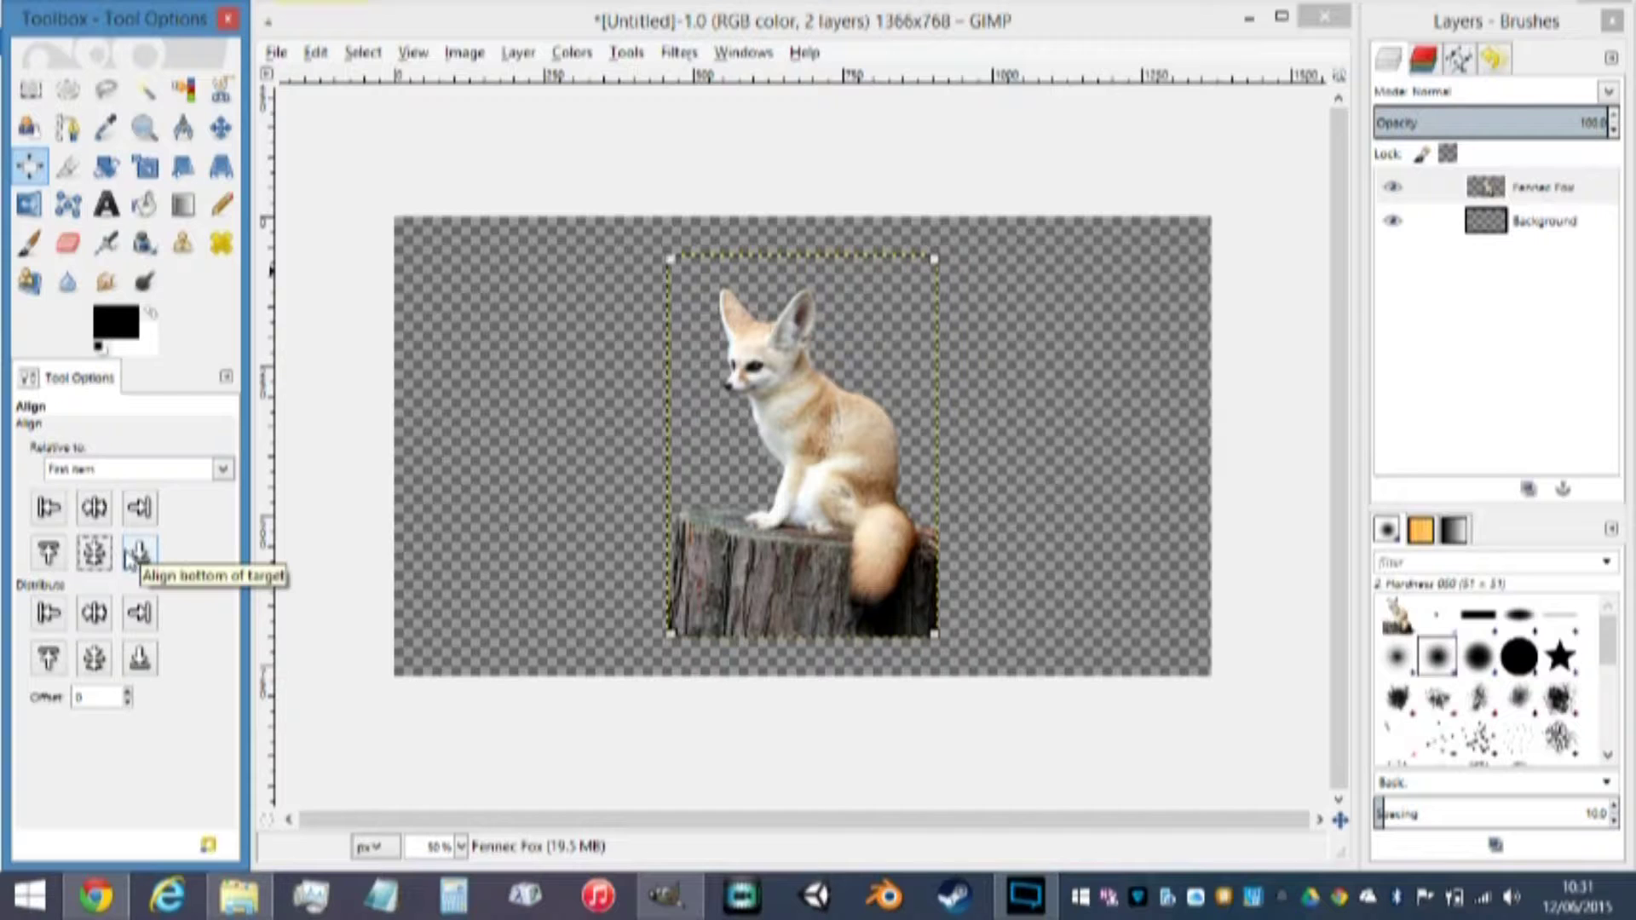
# Align the Fennec Fox layer to the right and bottom edges of the image, keeping First item as the alignment reference
pyautogui.click(48, 507)
pyautogui.click(139, 509)
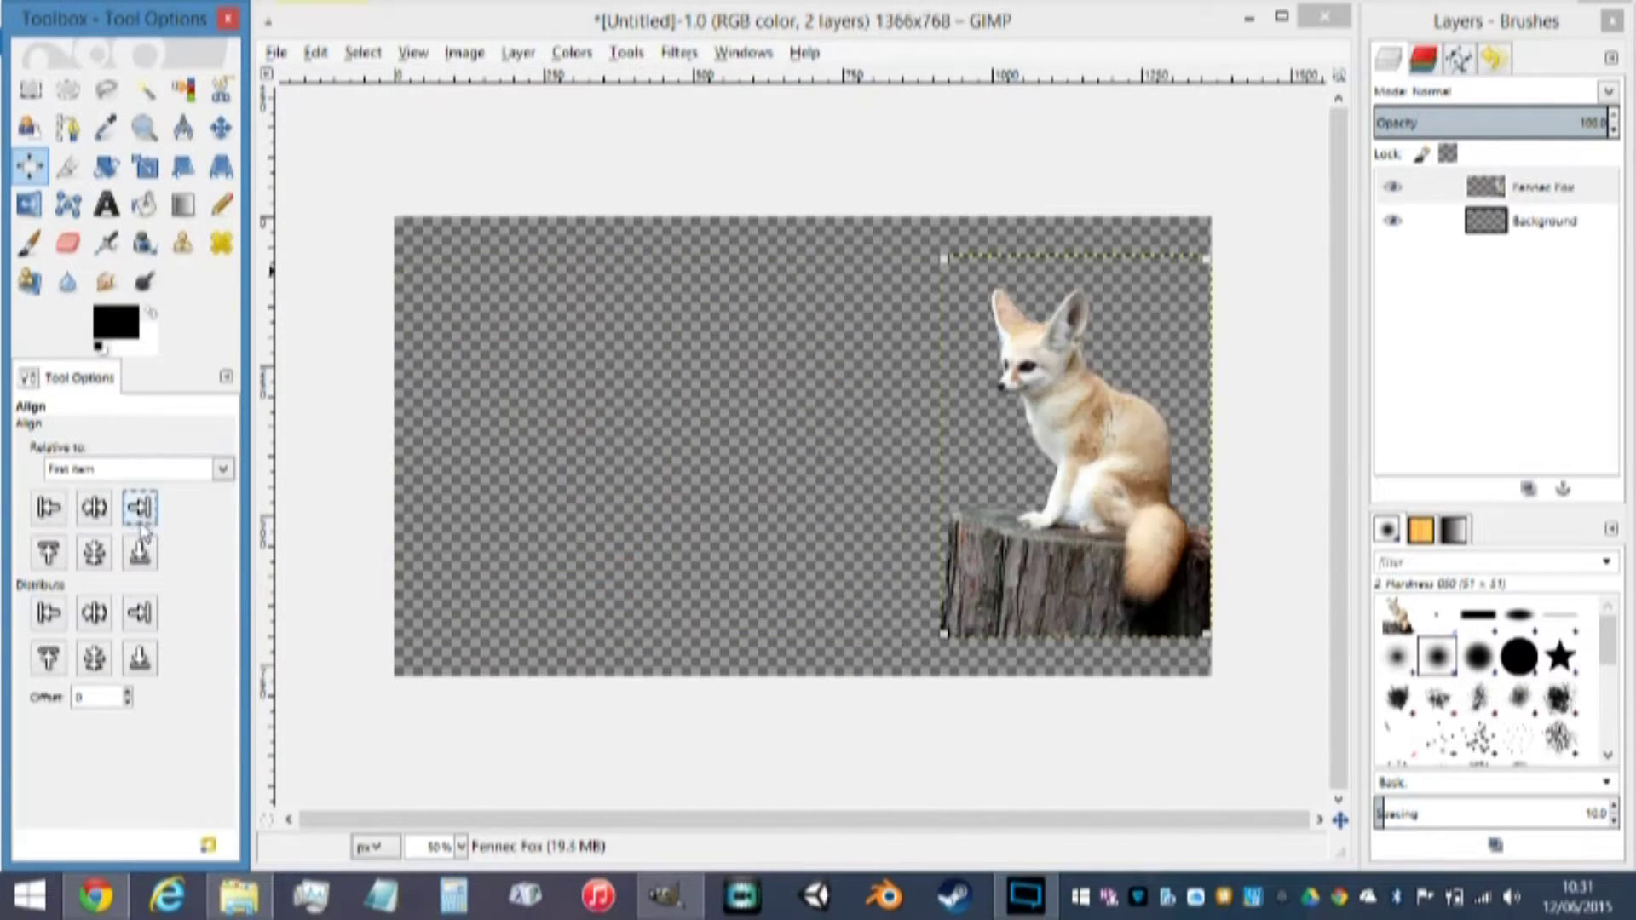
pyautogui.click(141, 555)
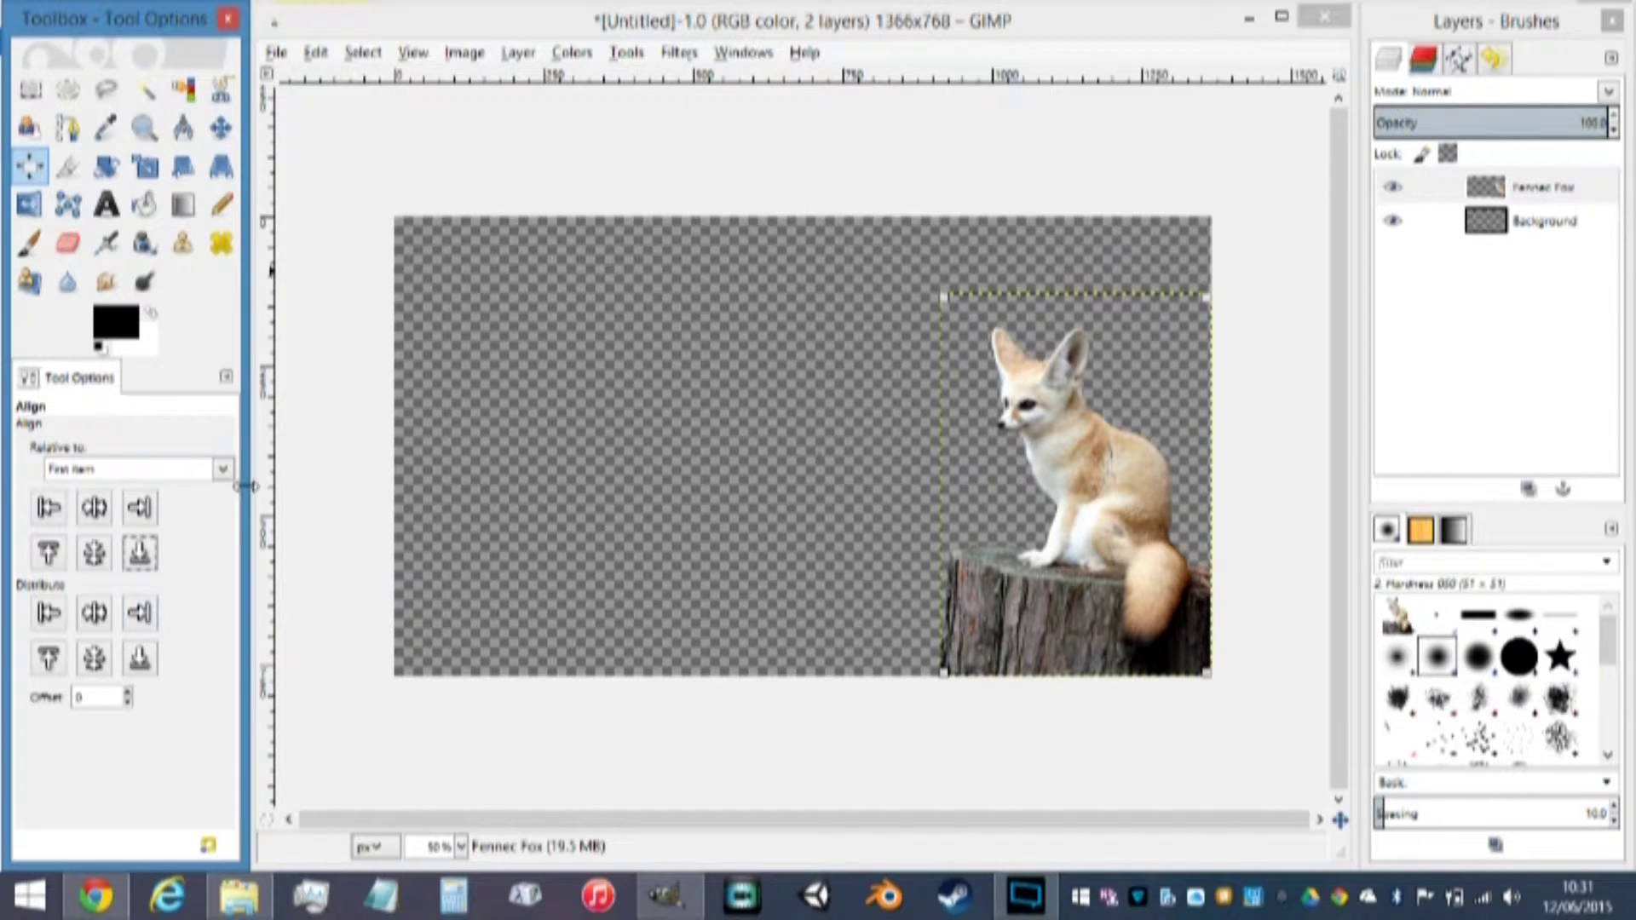
pyautogui.click(223, 470)
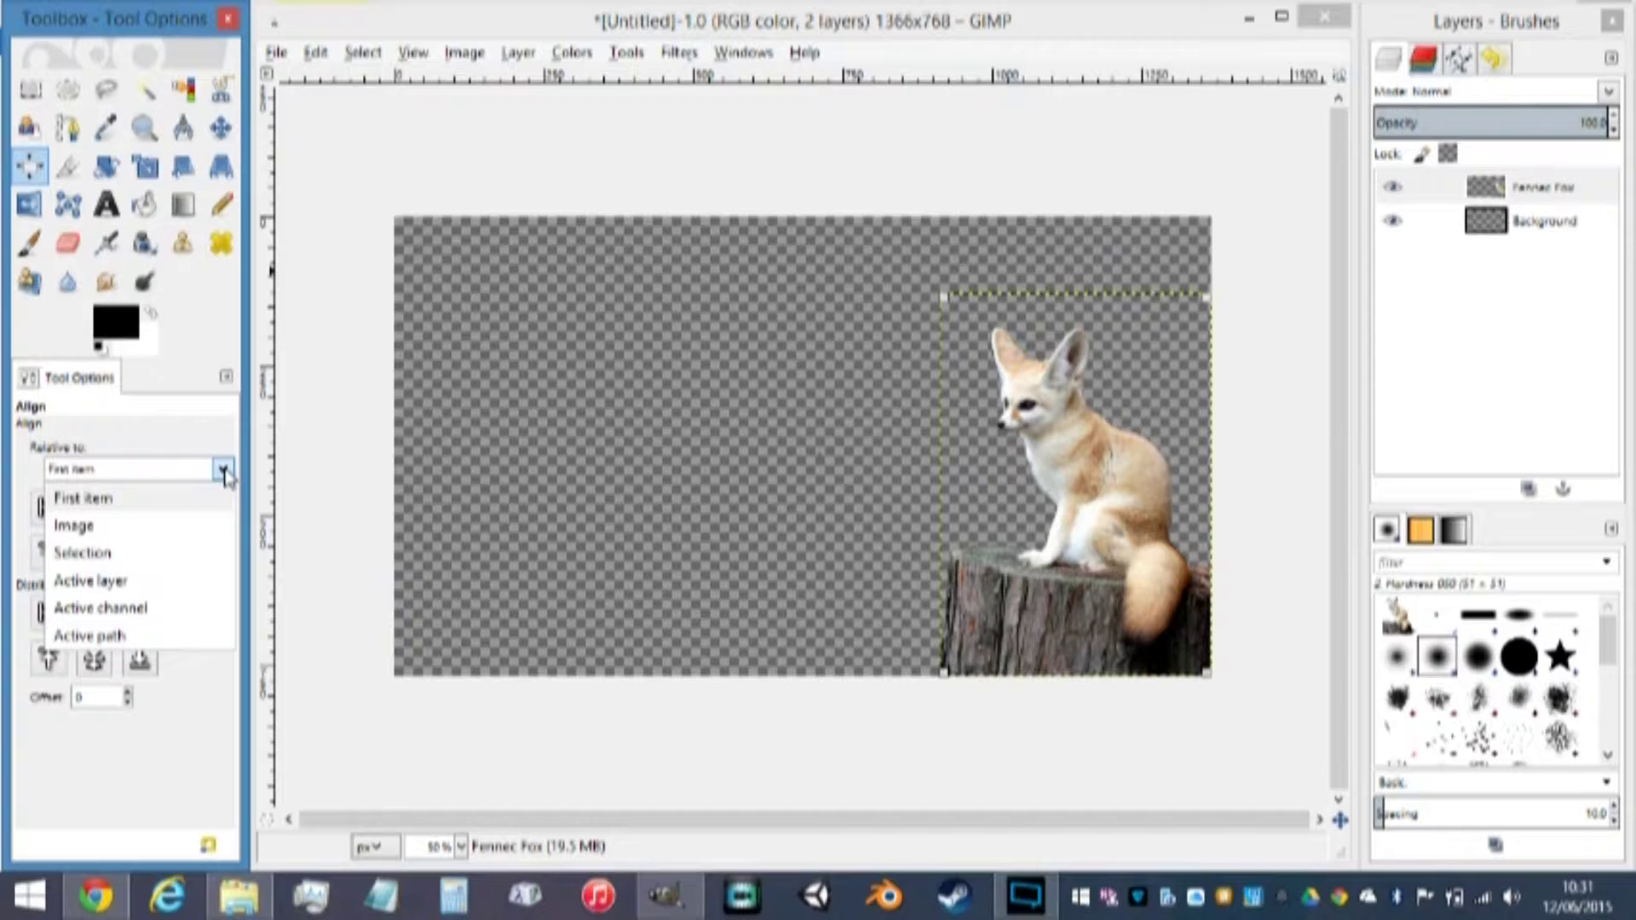
pyautogui.click(227, 473)
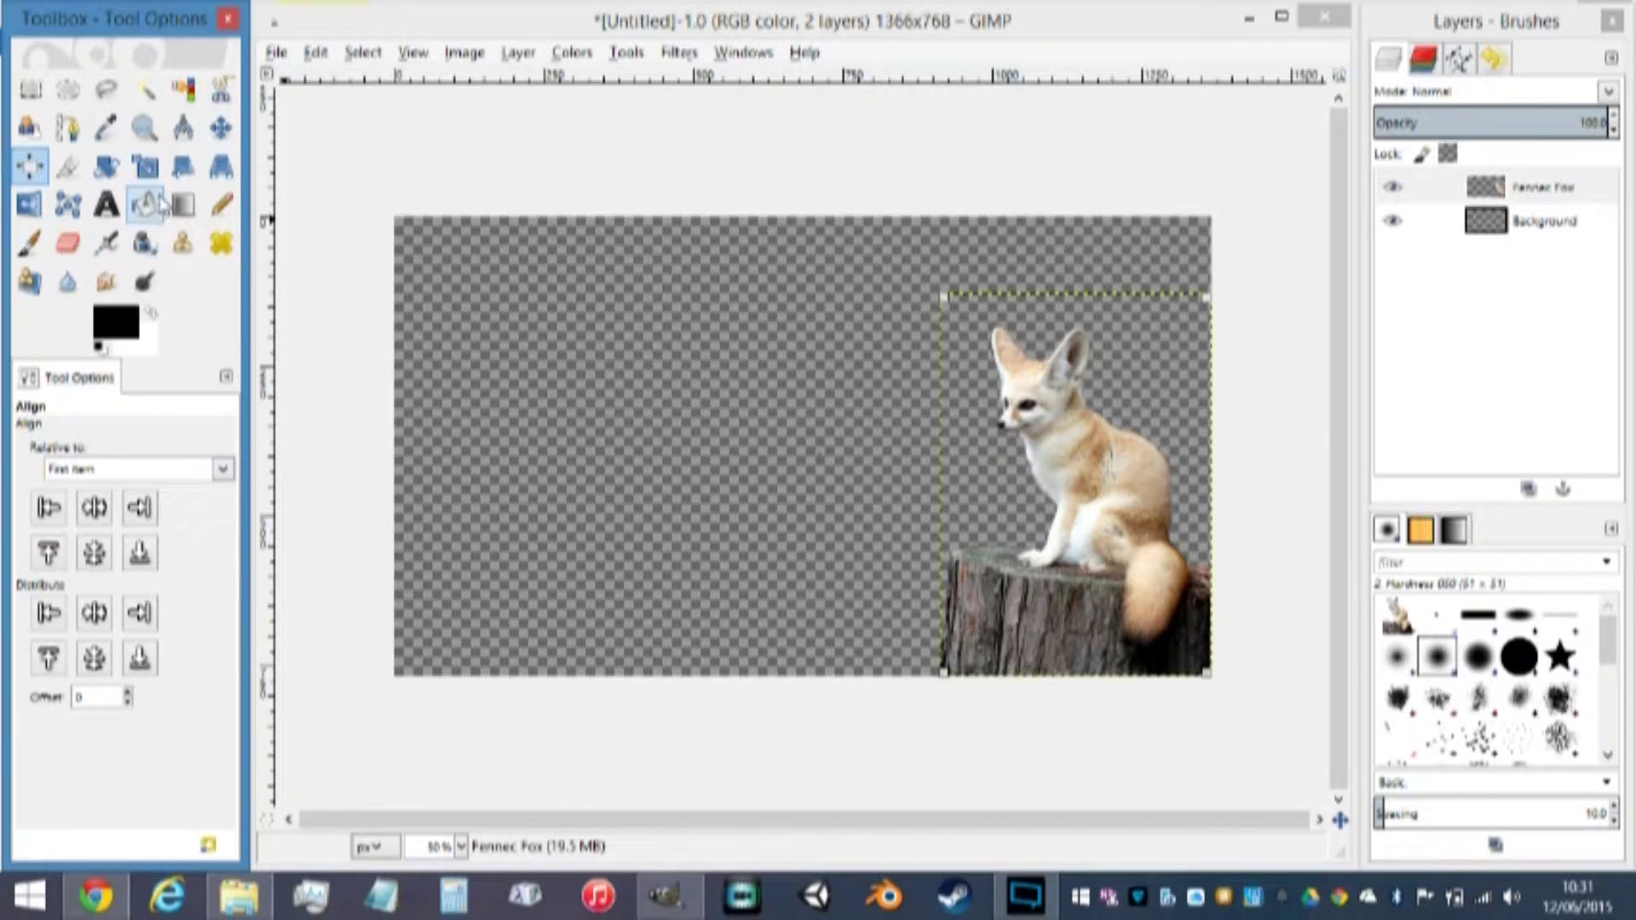
# Start scaling the Fennec Fox layer, move the Scale dialog clear of the fox, and enlarge the preview proportionally to 542 x 768 px
pyautogui.click(144, 166)
pyautogui.click(1038, 528)
pyautogui.click(569, 228)
pyautogui.moveTo(620, 144); pyautogui.dragTo(563, 160)
pyautogui.moveTo(937, 300); pyautogui.dragTo(848, 232)
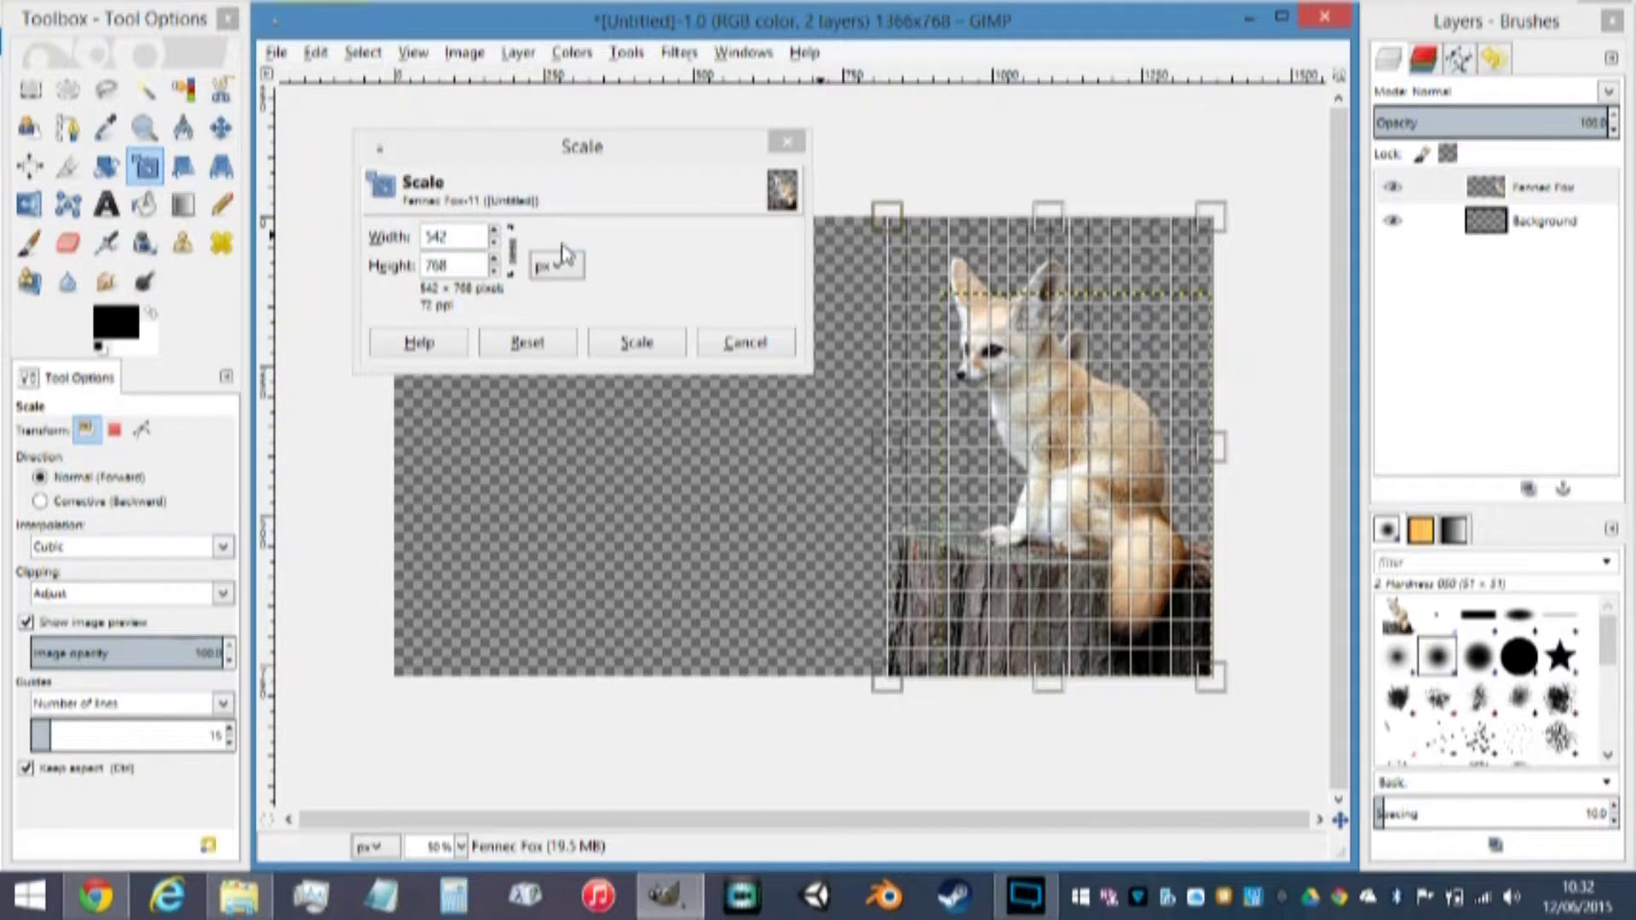
# Try scaling the fox with the aspect ratio unlinked, to 668 x 526 and 548 x 732 px, relink it and reset the size
pyautogui.click(512, 248)
pyautogui.moveTo(842, 241); pyautogui.dragTo(818, 354)
pyautogui.click(528, 342)
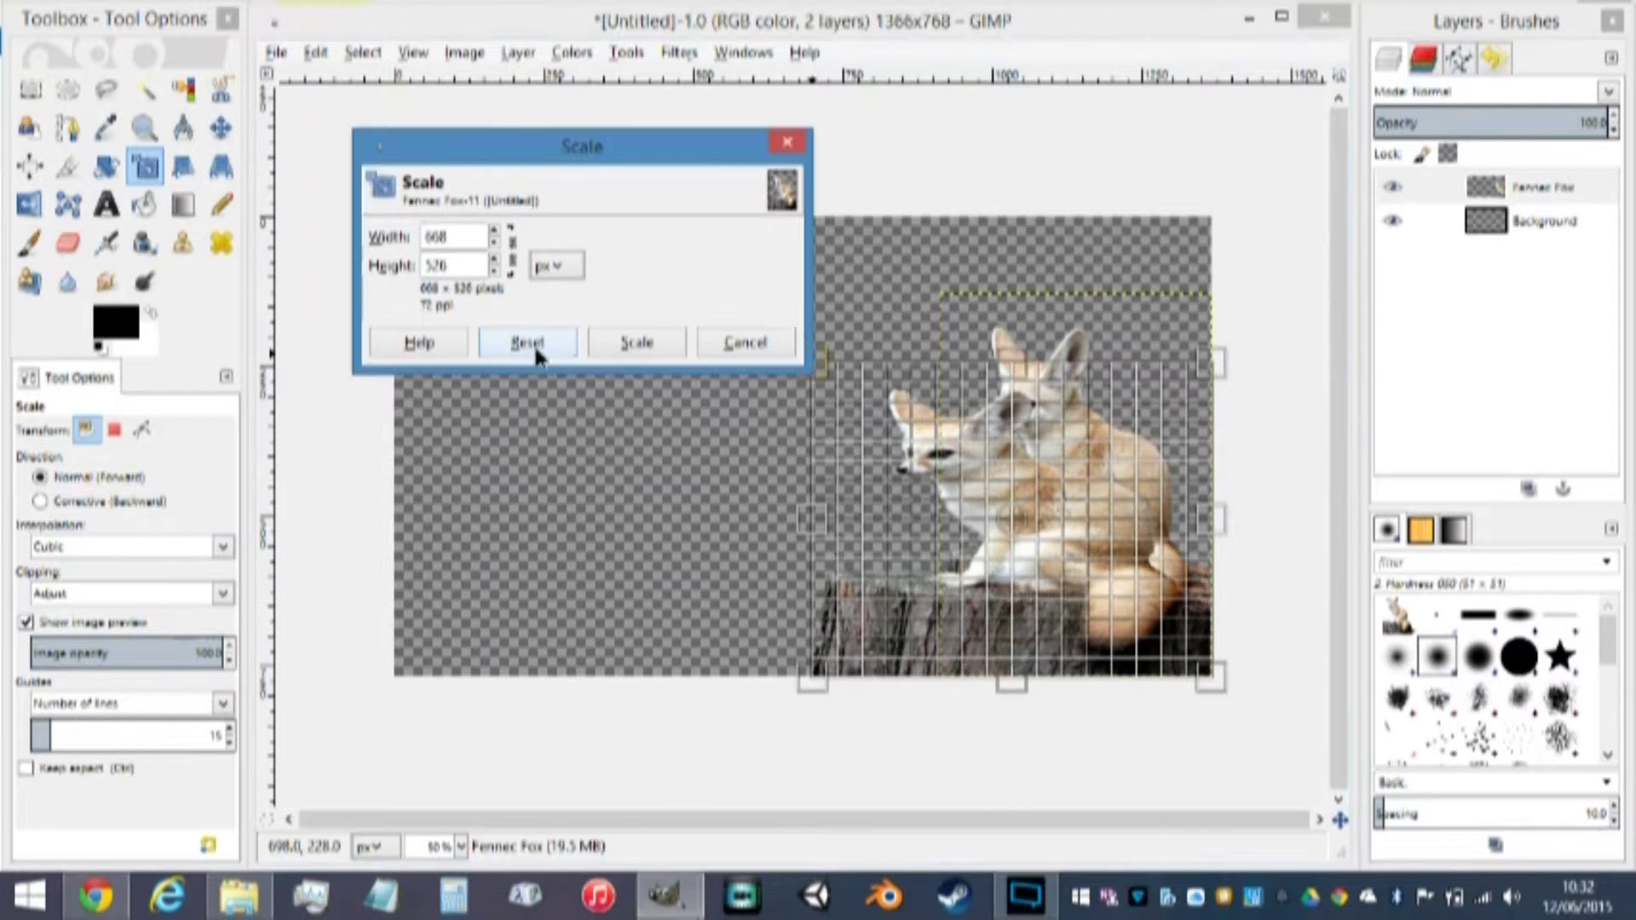
pyautogui.moveTo(948, 299); pyautogui.dragTo(883, 238)
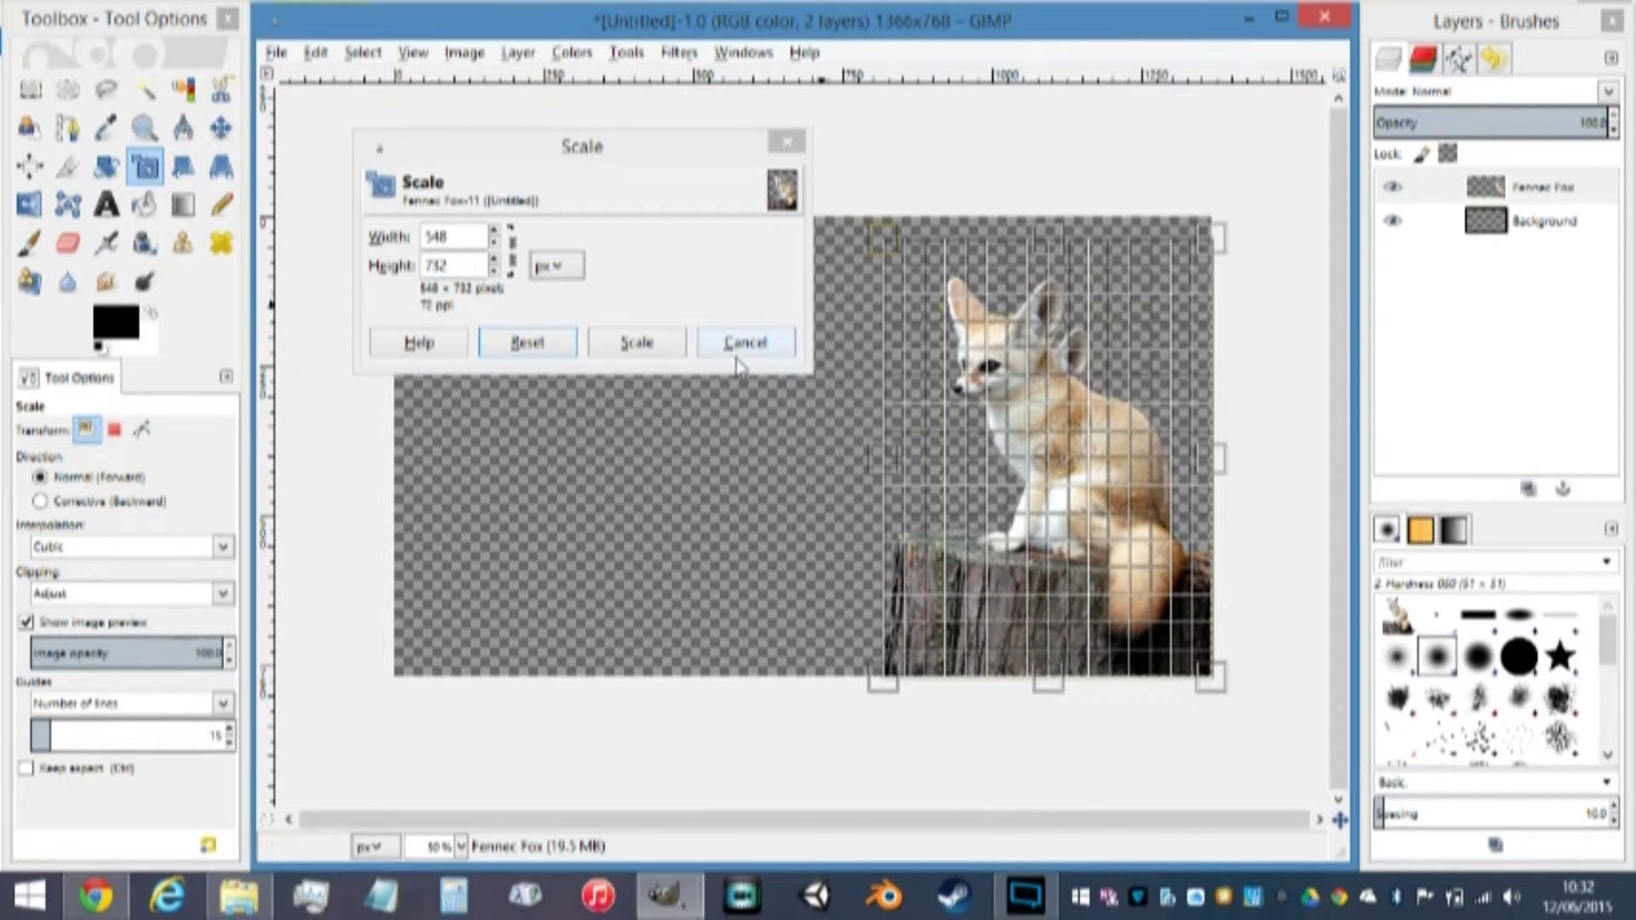
pyautogui.click(512, 249)
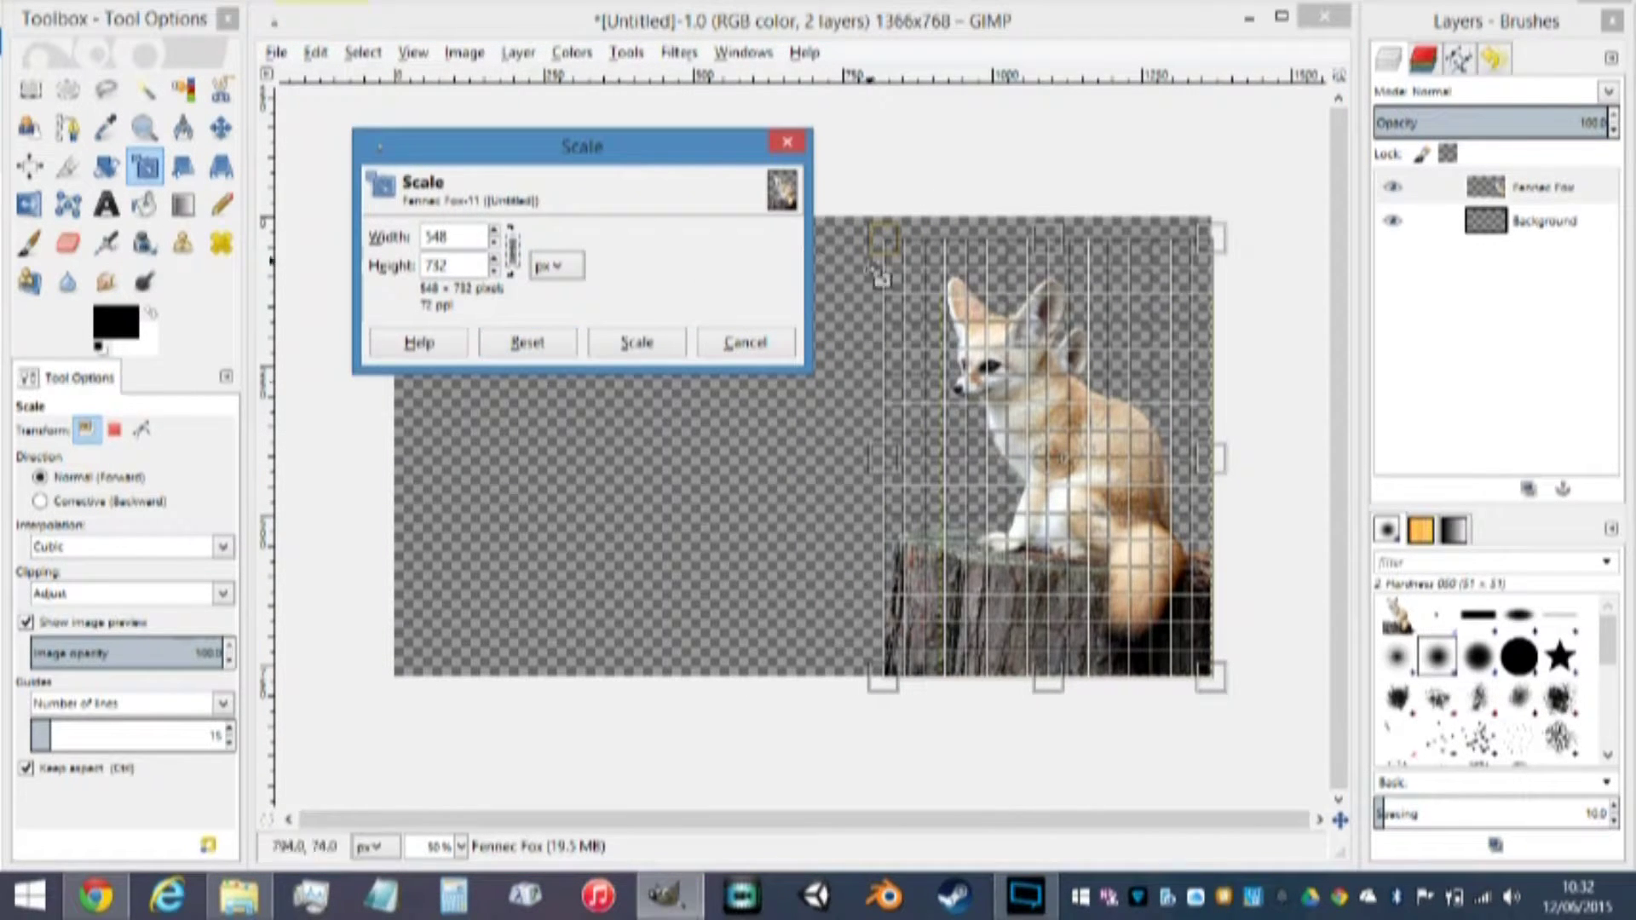
pyautogui.click(555, 345)
# Reset the trial resize and scale the Fennec Fox layer proportionally to 569 x 802 px, keeping its lower-right corner in place
pyautogui.moveTo(968, 305); pyautogui.dragTo(848, 211)
pyautogui.moveTo(883, 445)
pyautogui.mouseDown()
pyautogui.moveTo(797, 447)
pyautogui.moveTo(867, 456)
pyautogui.mouseUp()
pyautogui.click(527, 343)
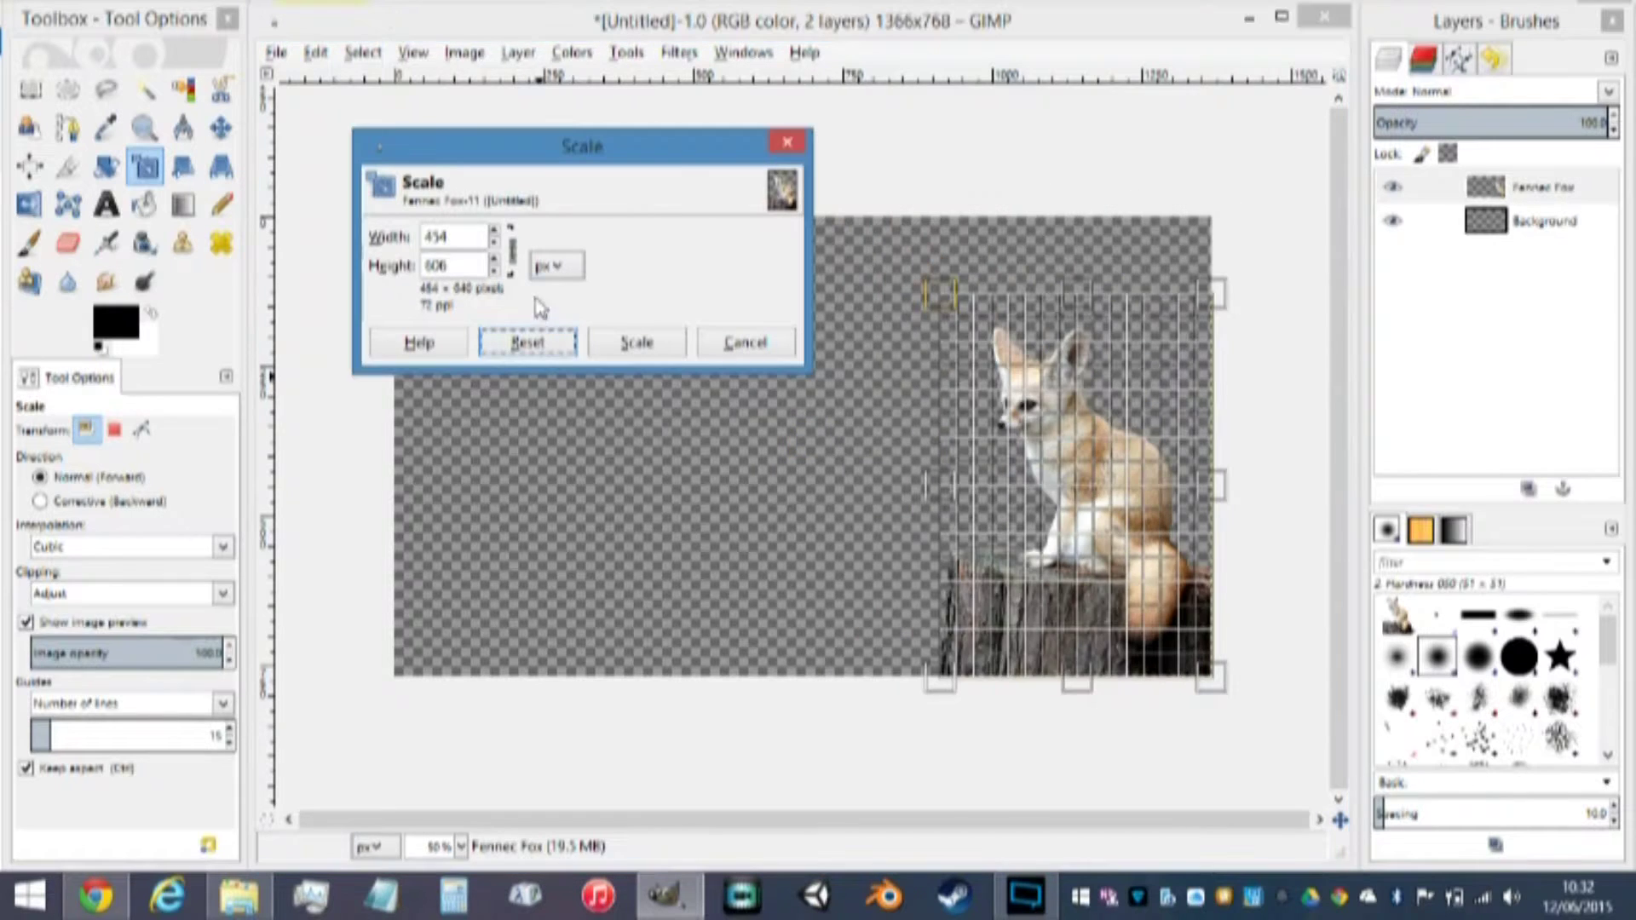
pyautogui.moveTo(953, 304); pyautogui.dragTo(843, 217)
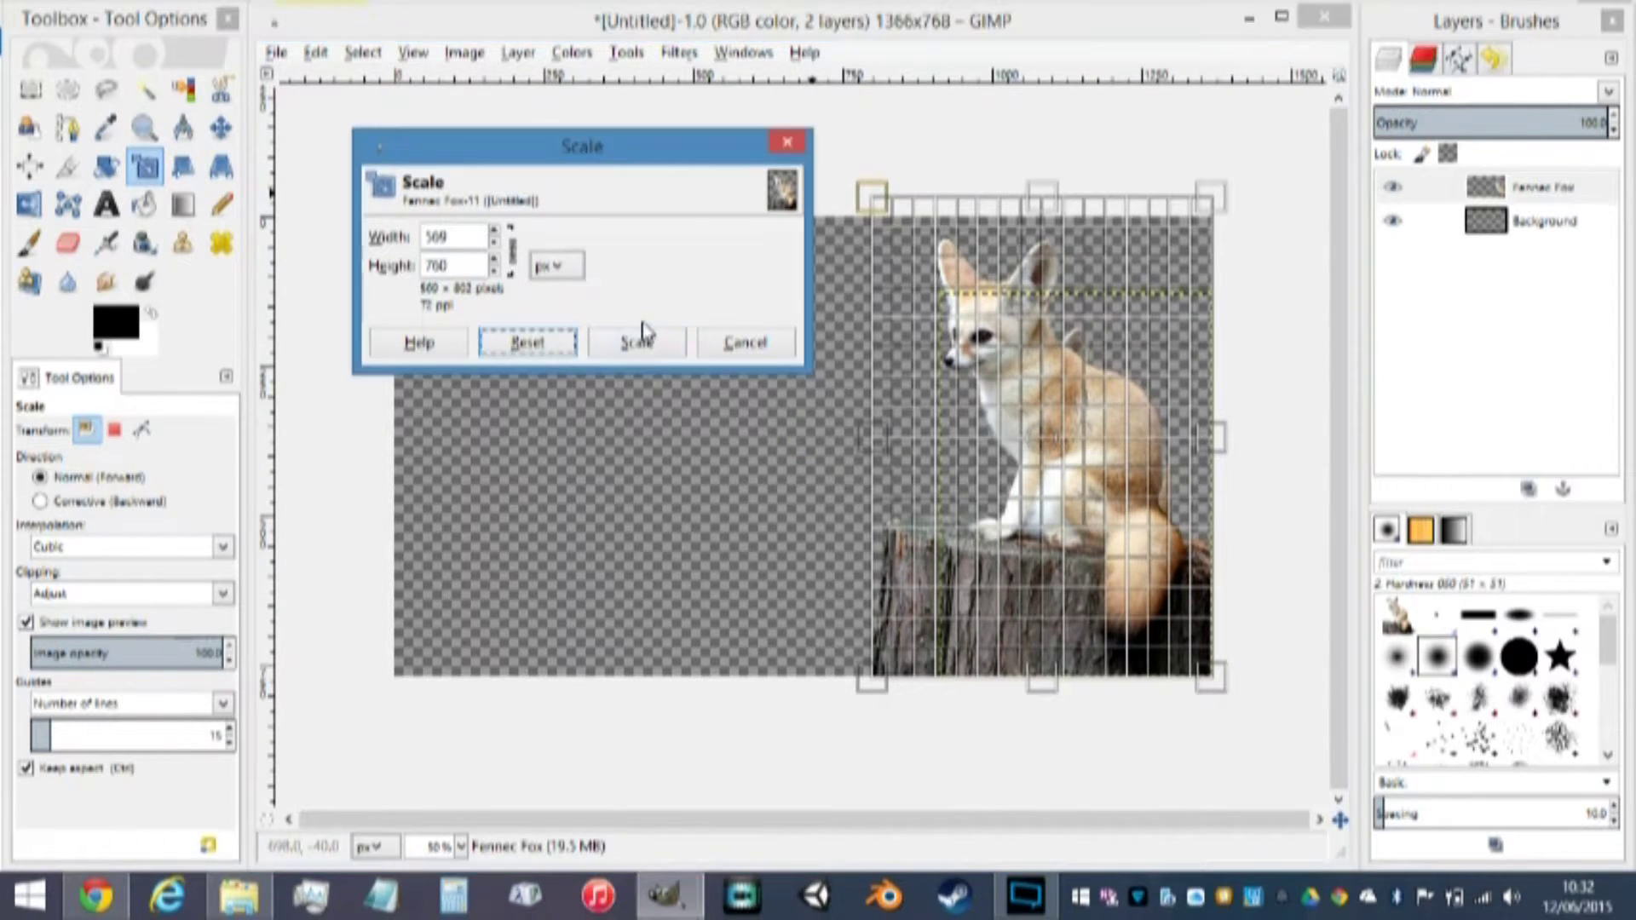
pyautogui.click(652, 344)
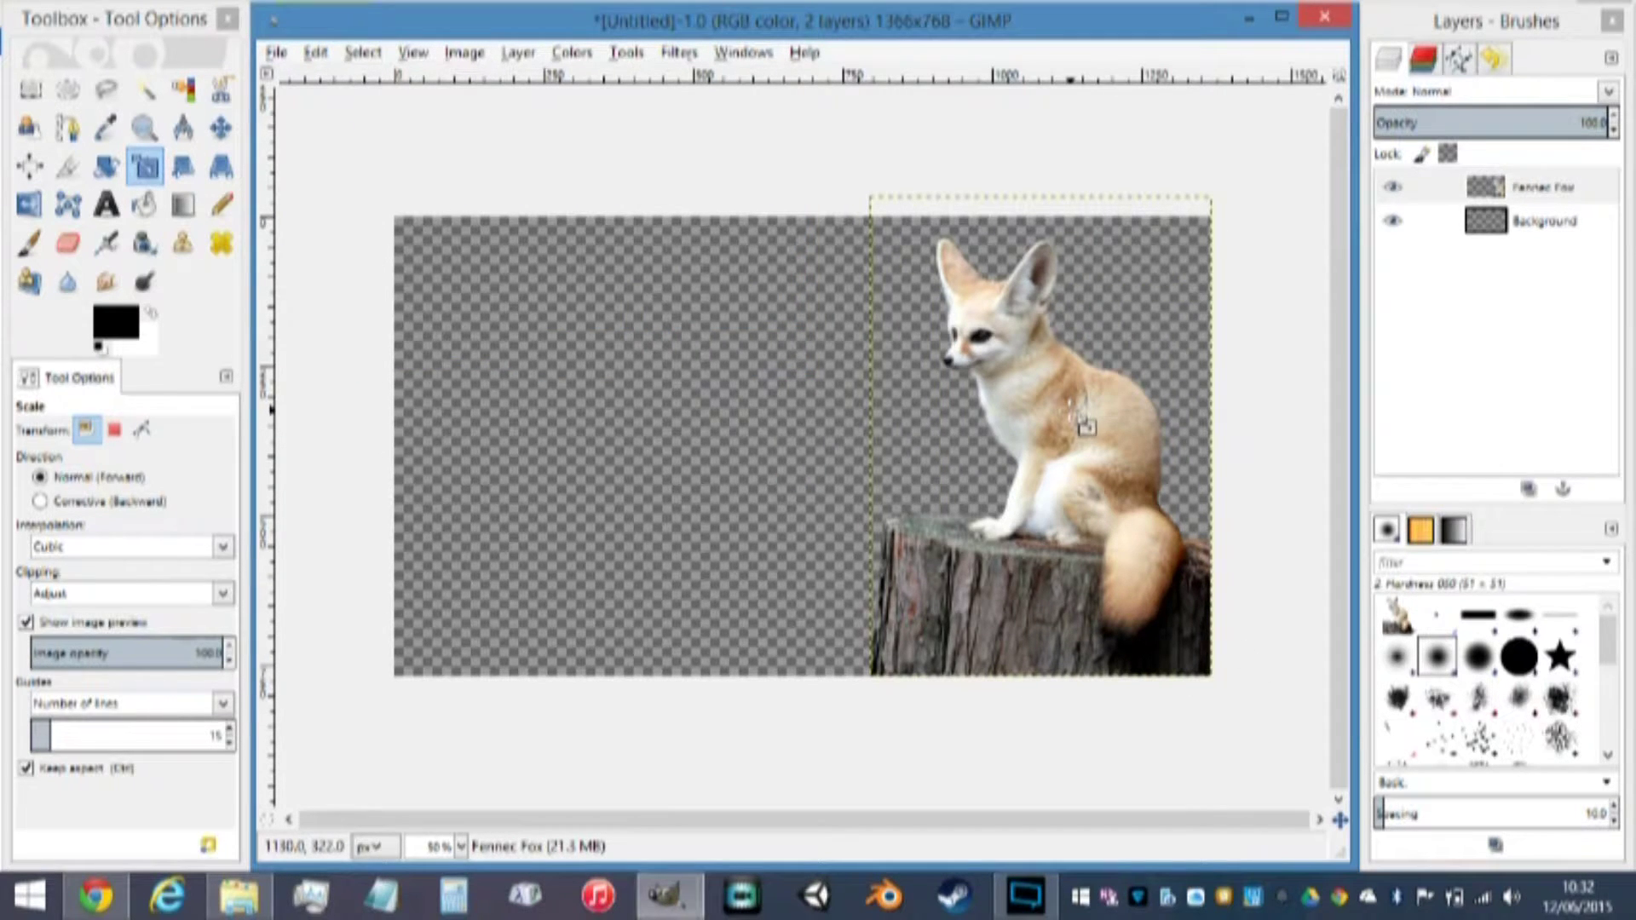
pyautogui.click(1026, 896)
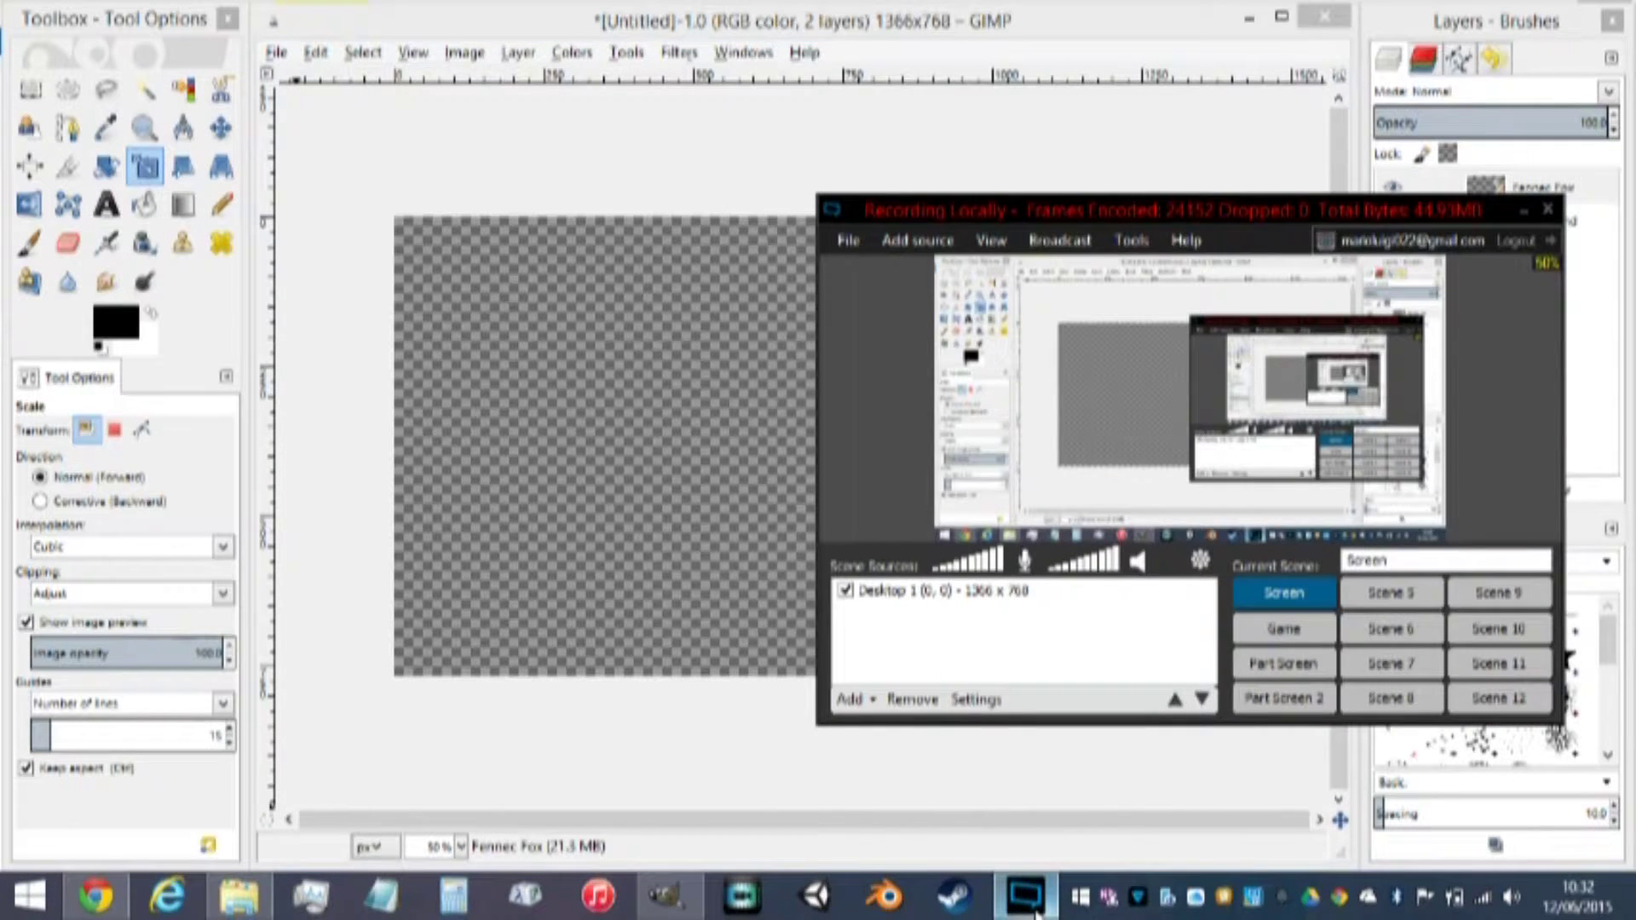
pyautogui.click(1520, 213)
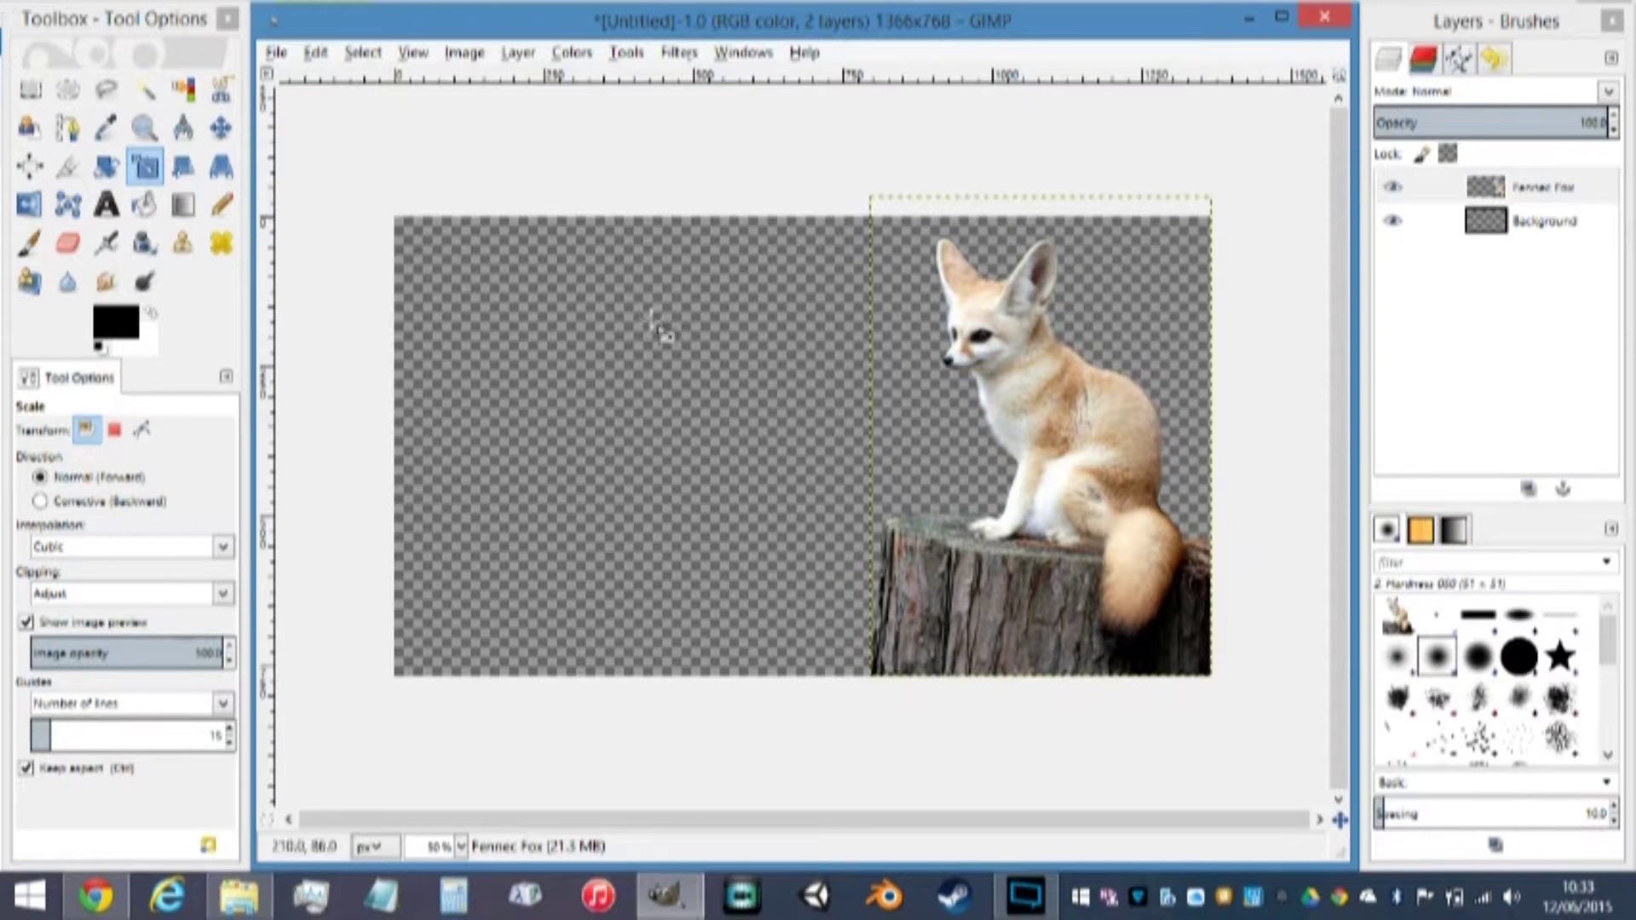
# View the Fennec Fox Lock picture from the Miscellaneous folder in File Explorer, close it, and return to the untitled image in GIMP
pyautogui.click(238, 894)
pyautogui.doubleClick(1429, 315)
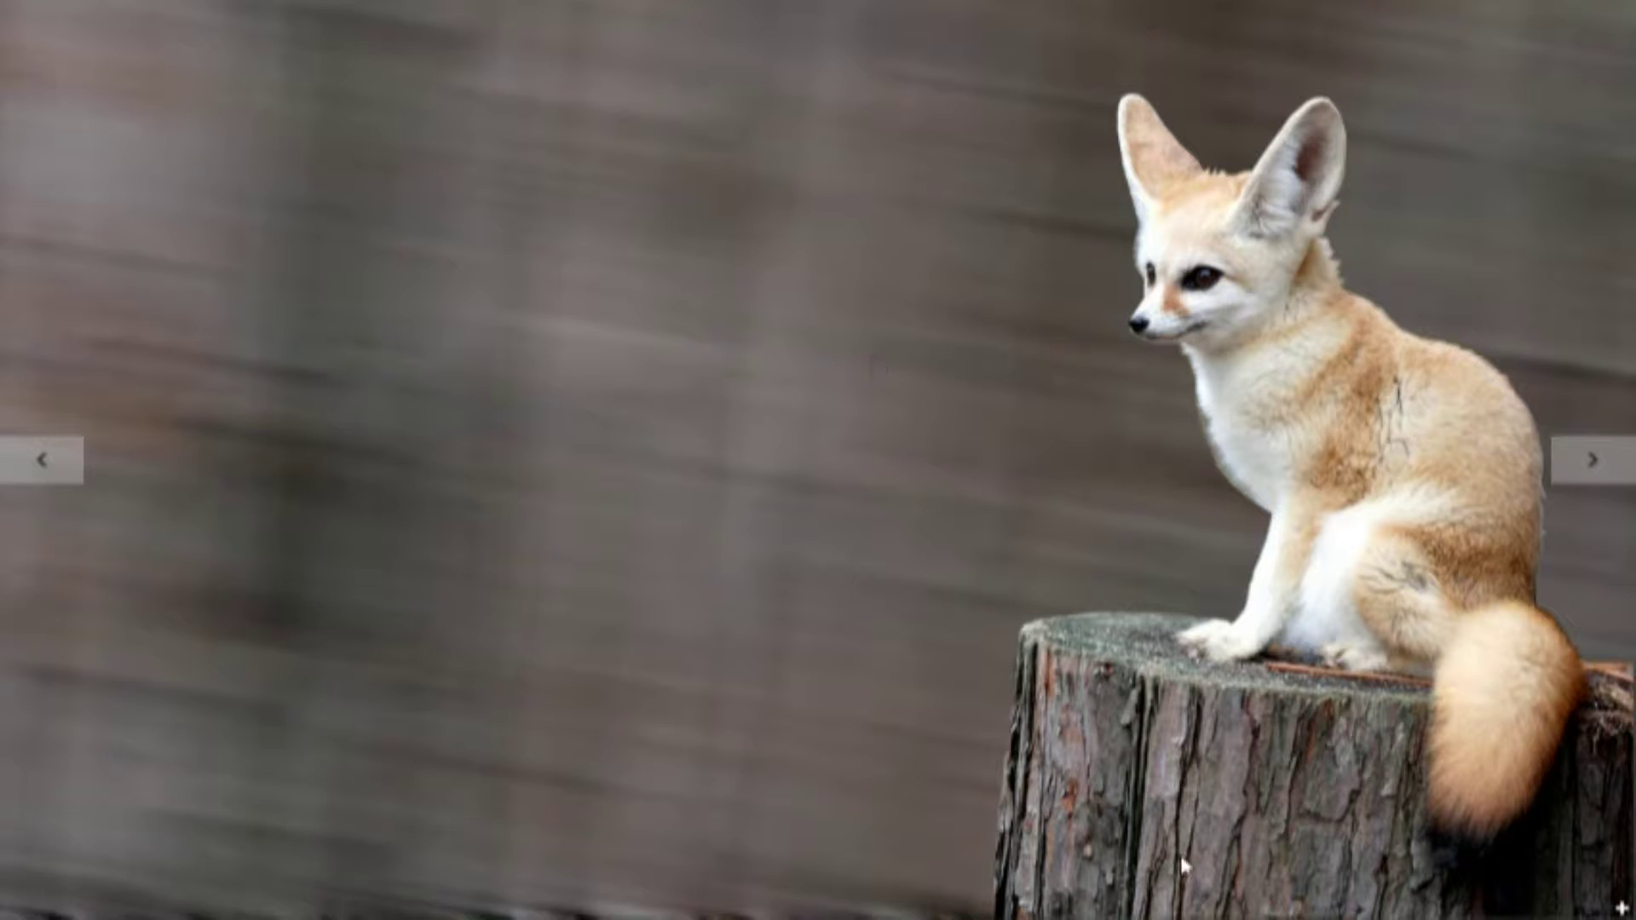
pyautogui.hotkey('alt', 'F4')
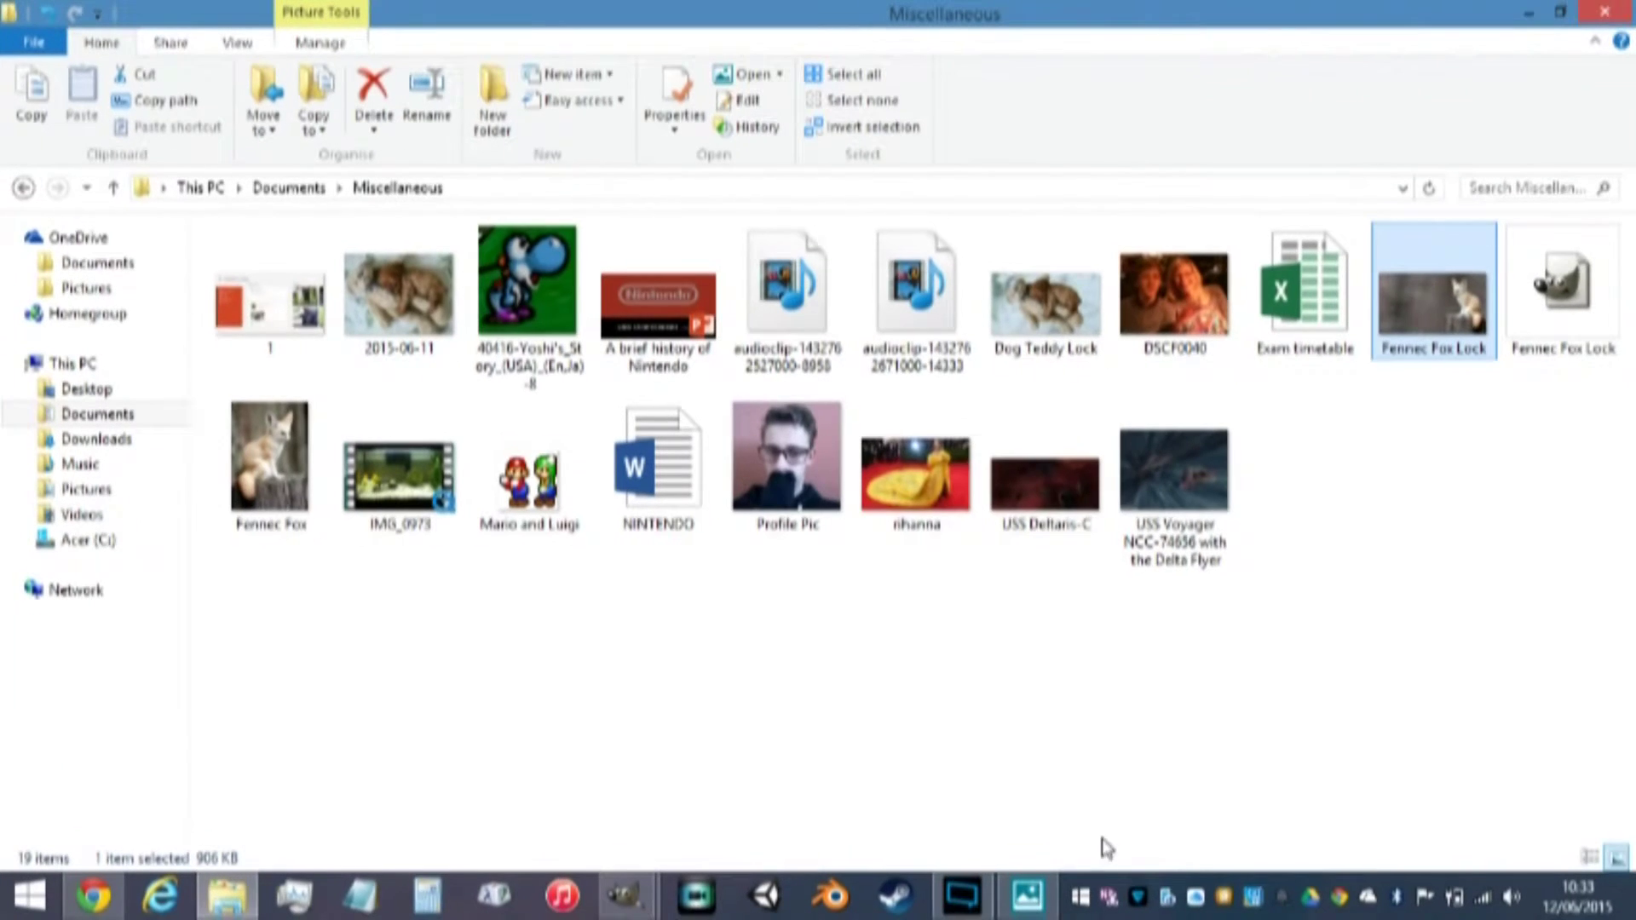
pyautogui.click(963, 894)
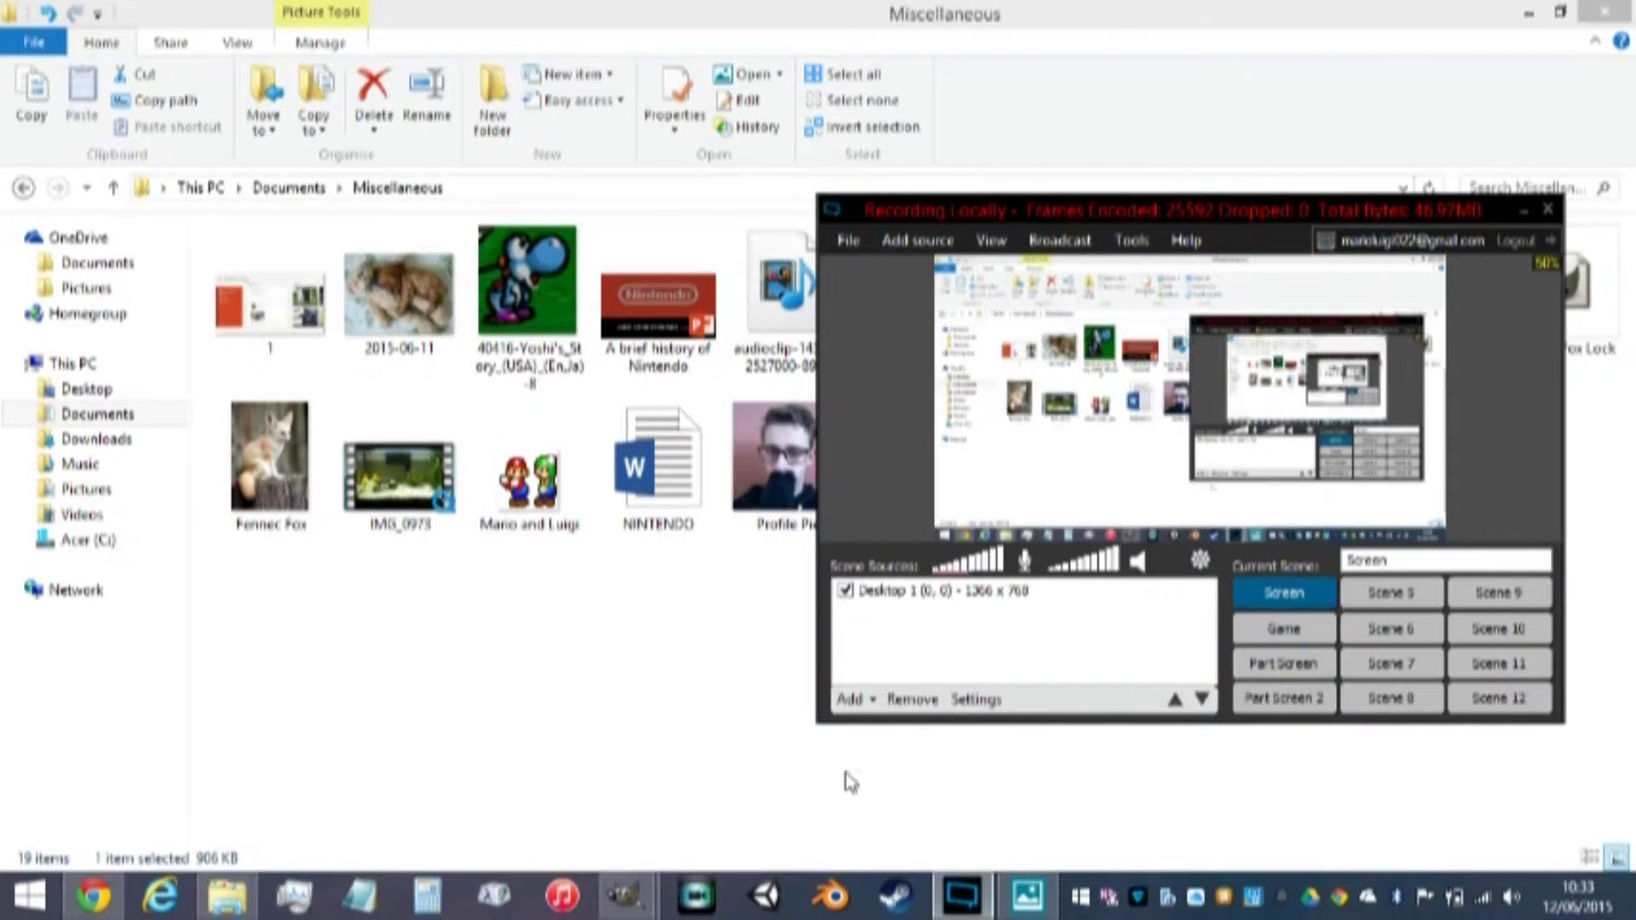
pyautogui.moveTo(625, 895)
pyautogui.click(498, 742)
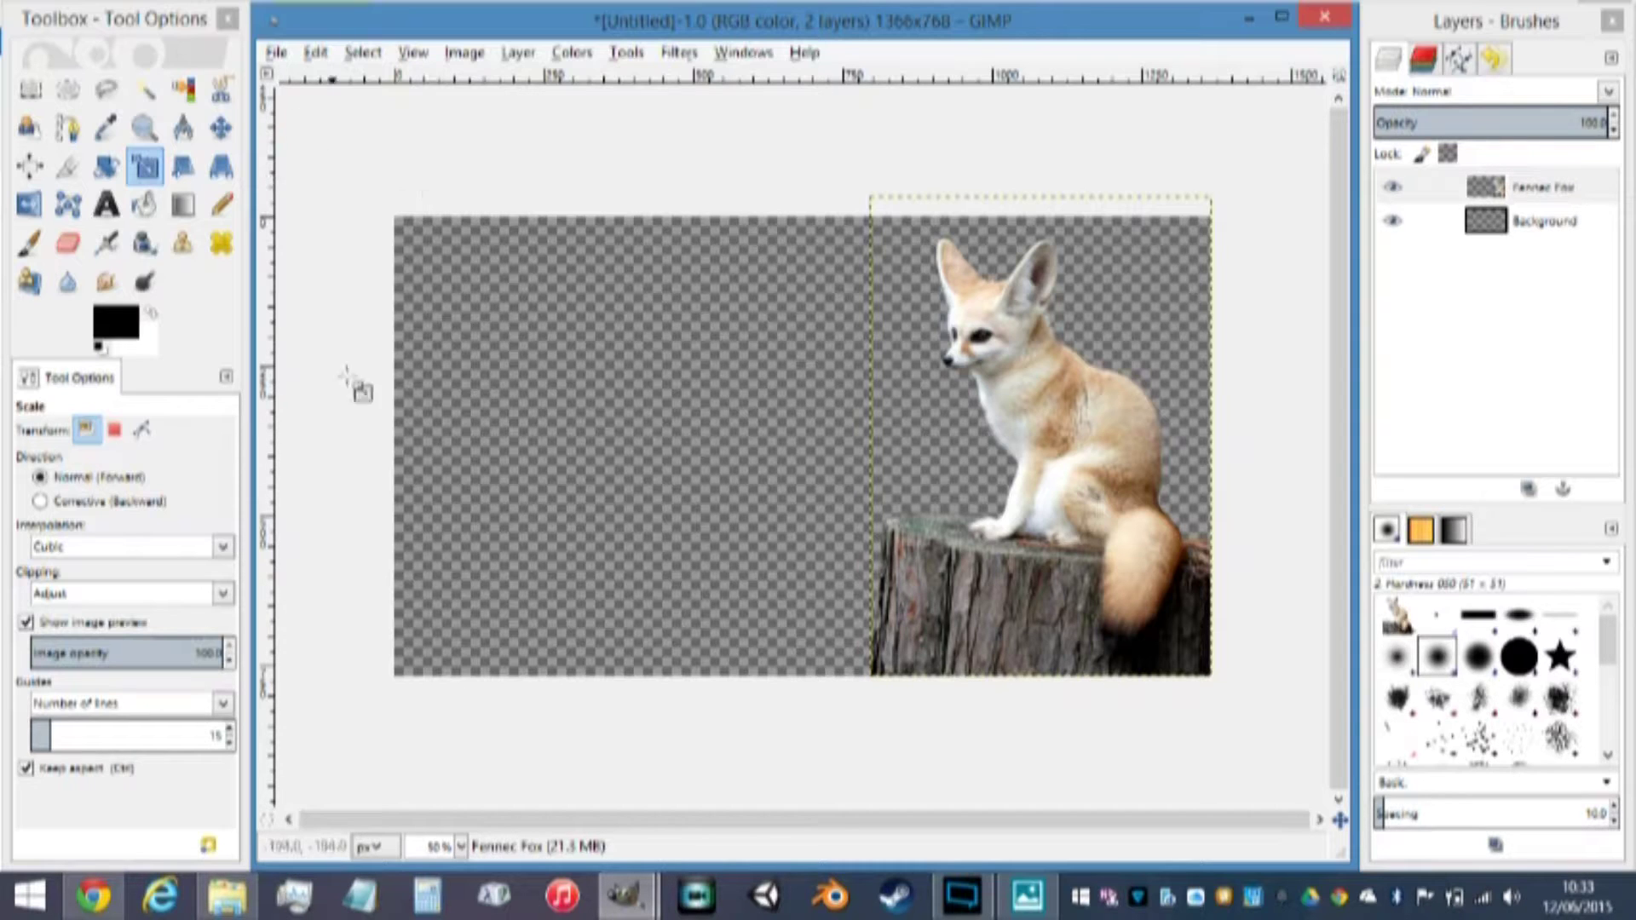
pyautogui.click(276, 53)
pyautogui.moveTo(315, 52)
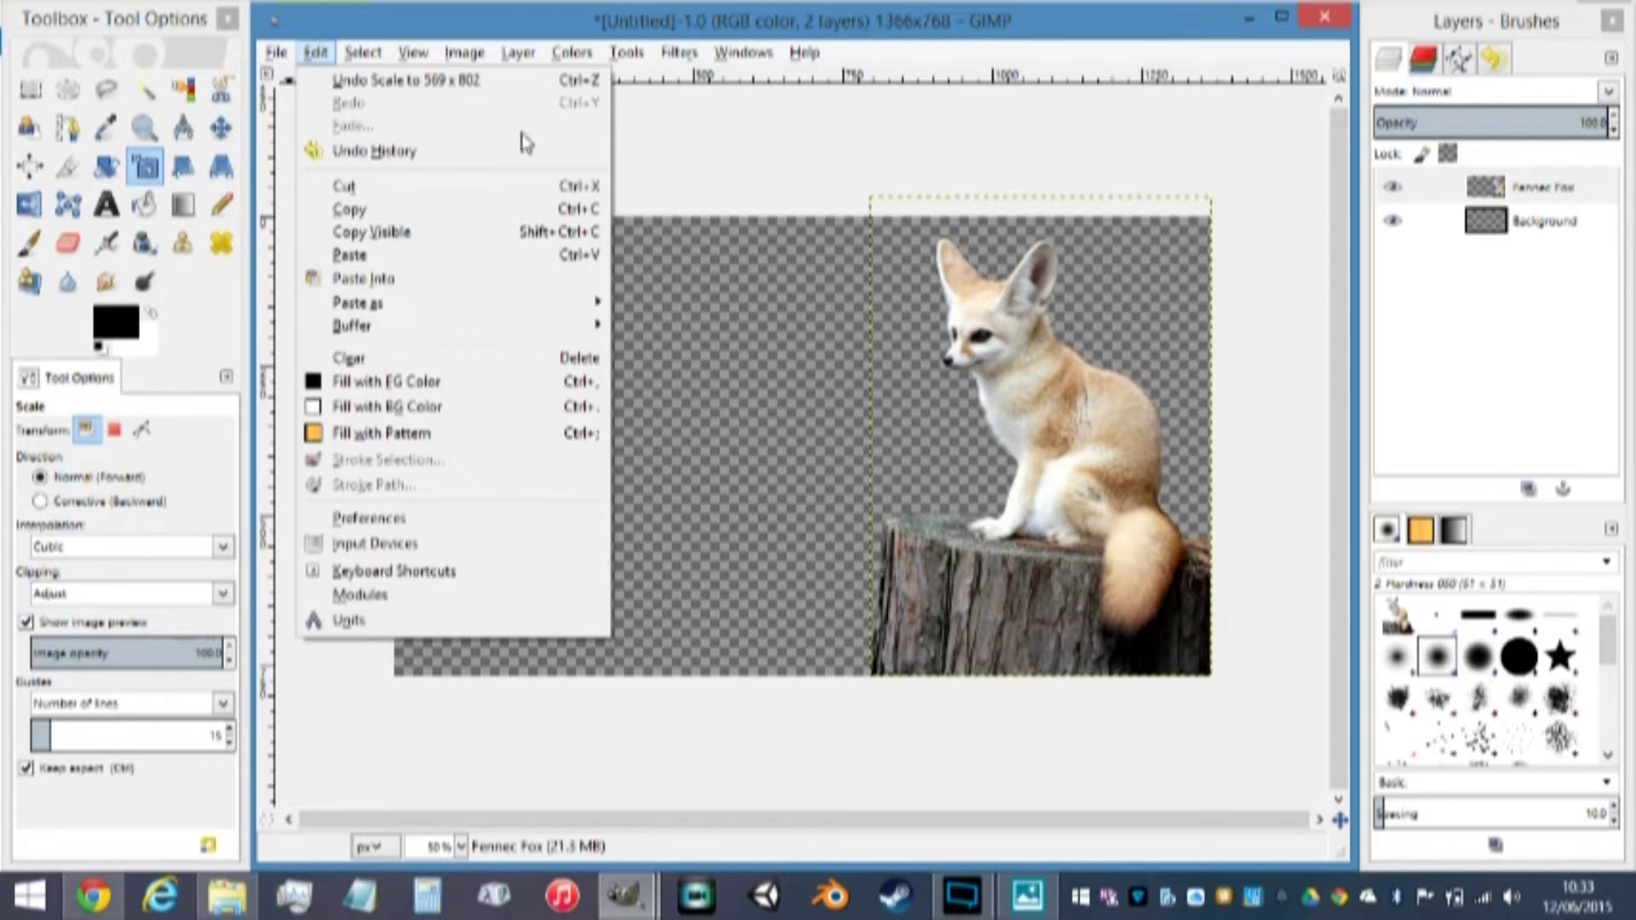
pyautogui.click(805, 175)
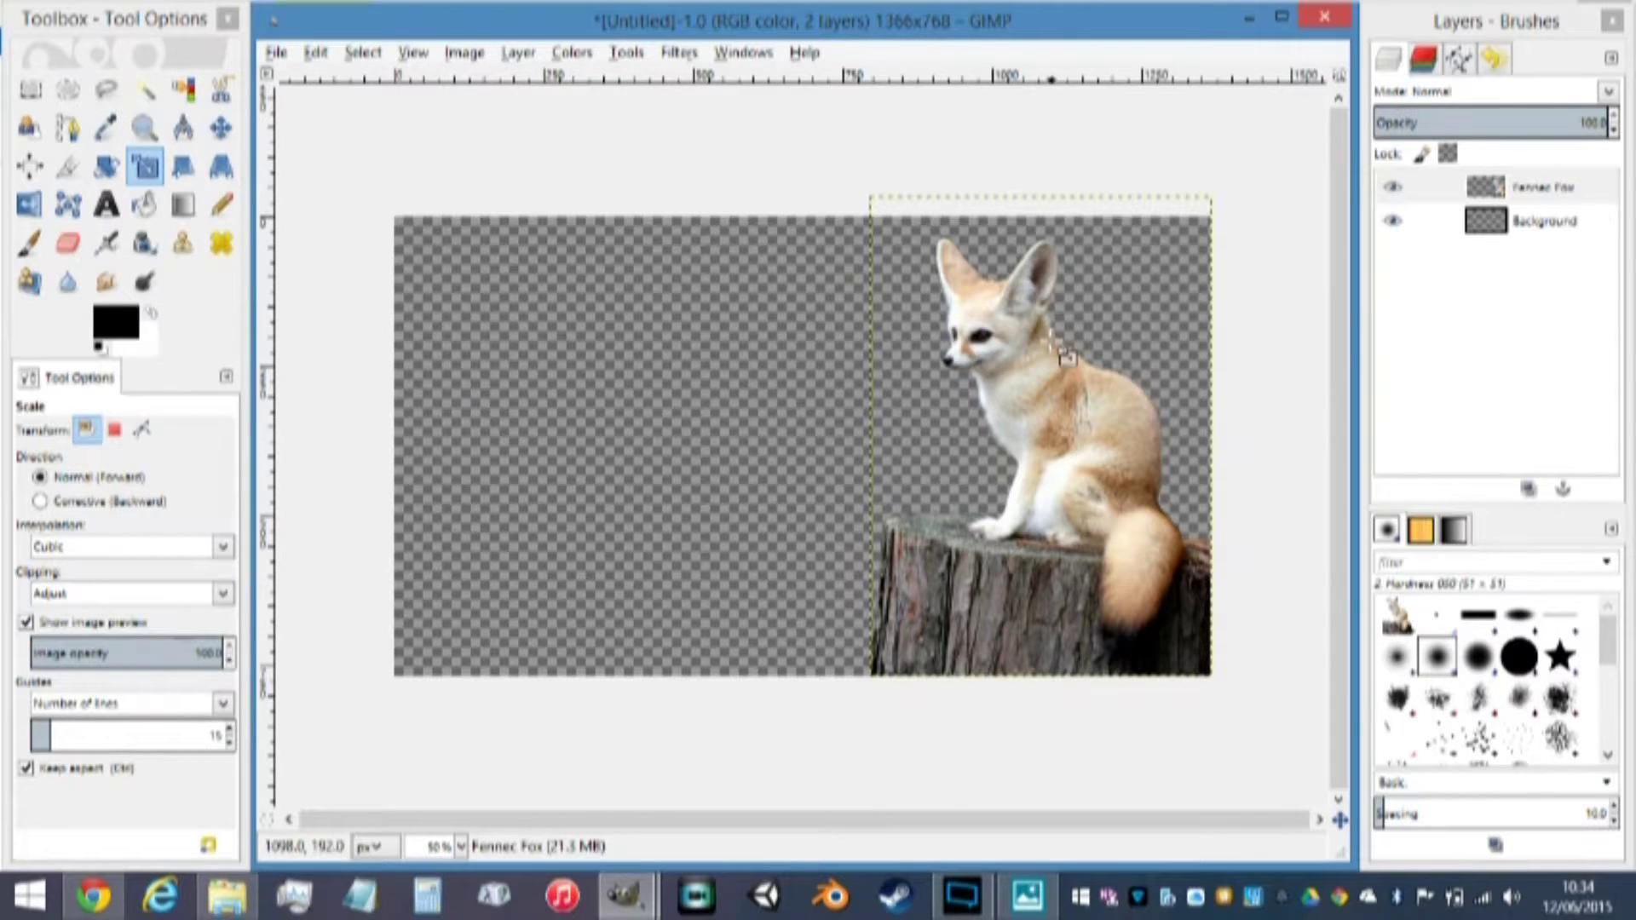
pyautogui.scroll(1, 954, 465)
pyautogui.scroll(-1, 954, 465)
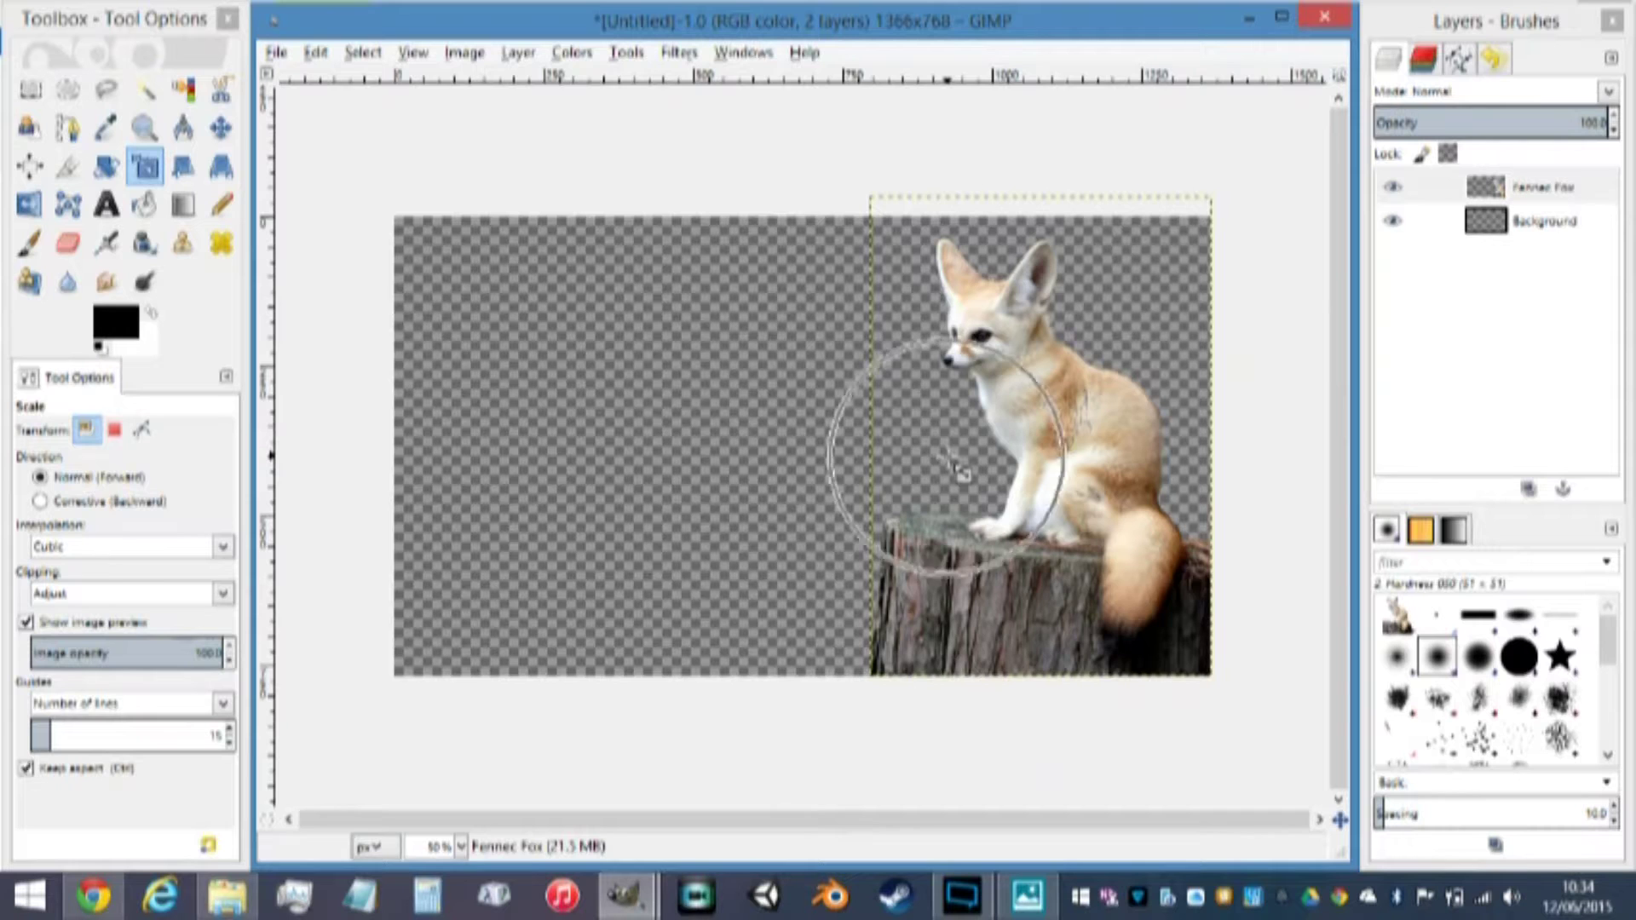
pyautogui.scroll(1, 954, 464)
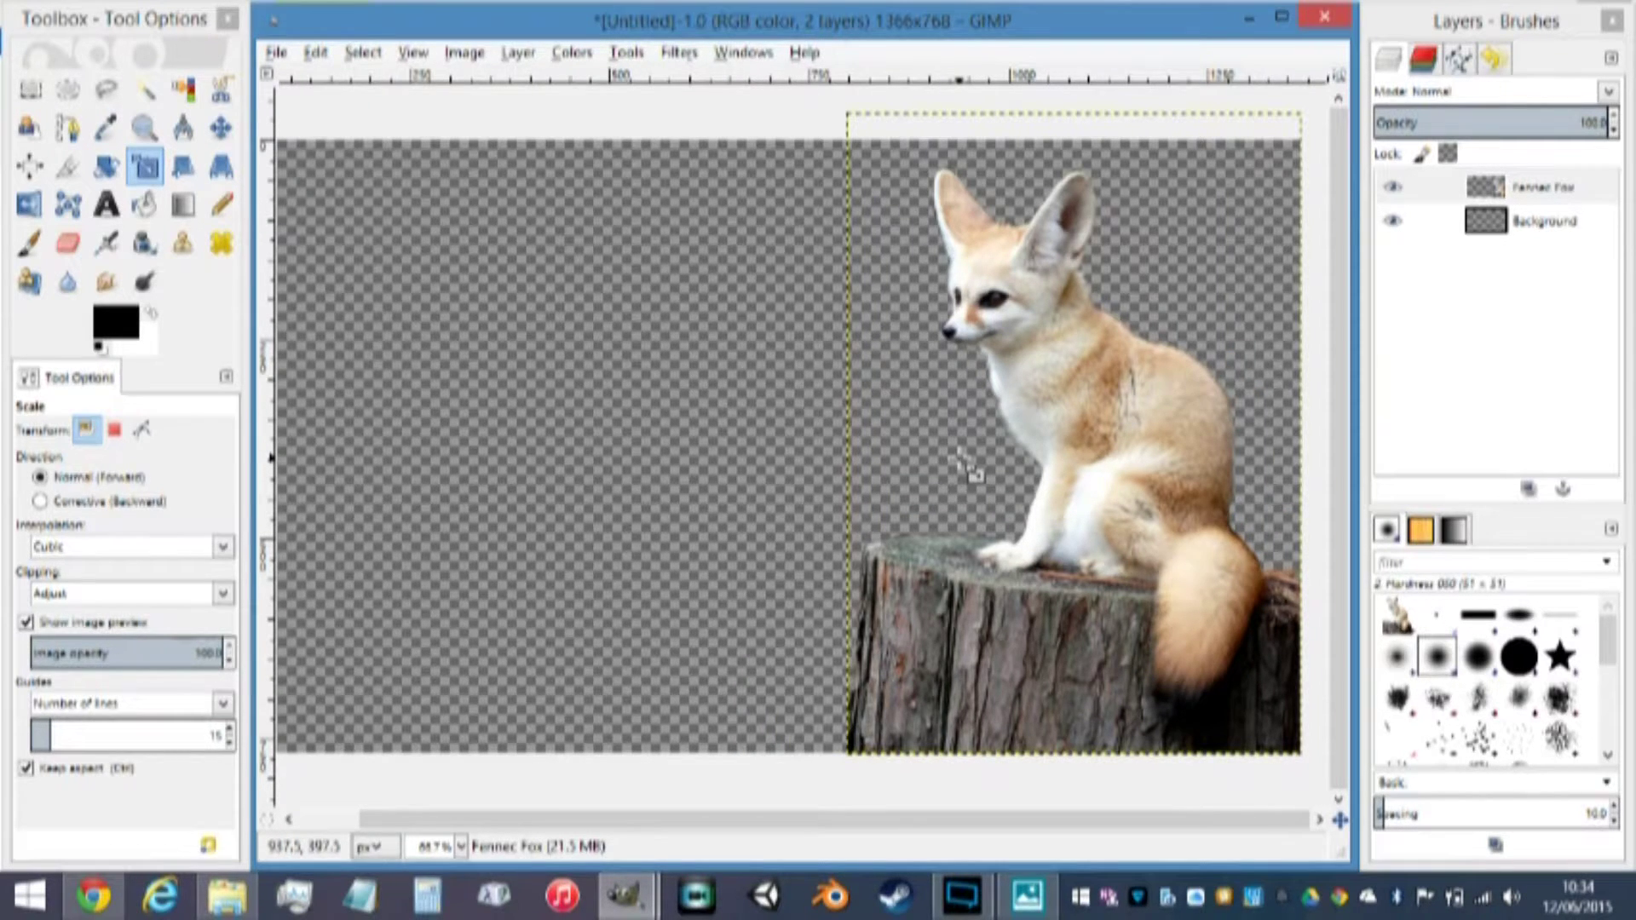
# Select a 315 x 170 px rectangle of bark on the front of the stump and copy it
pyautogui.click(43, 85)
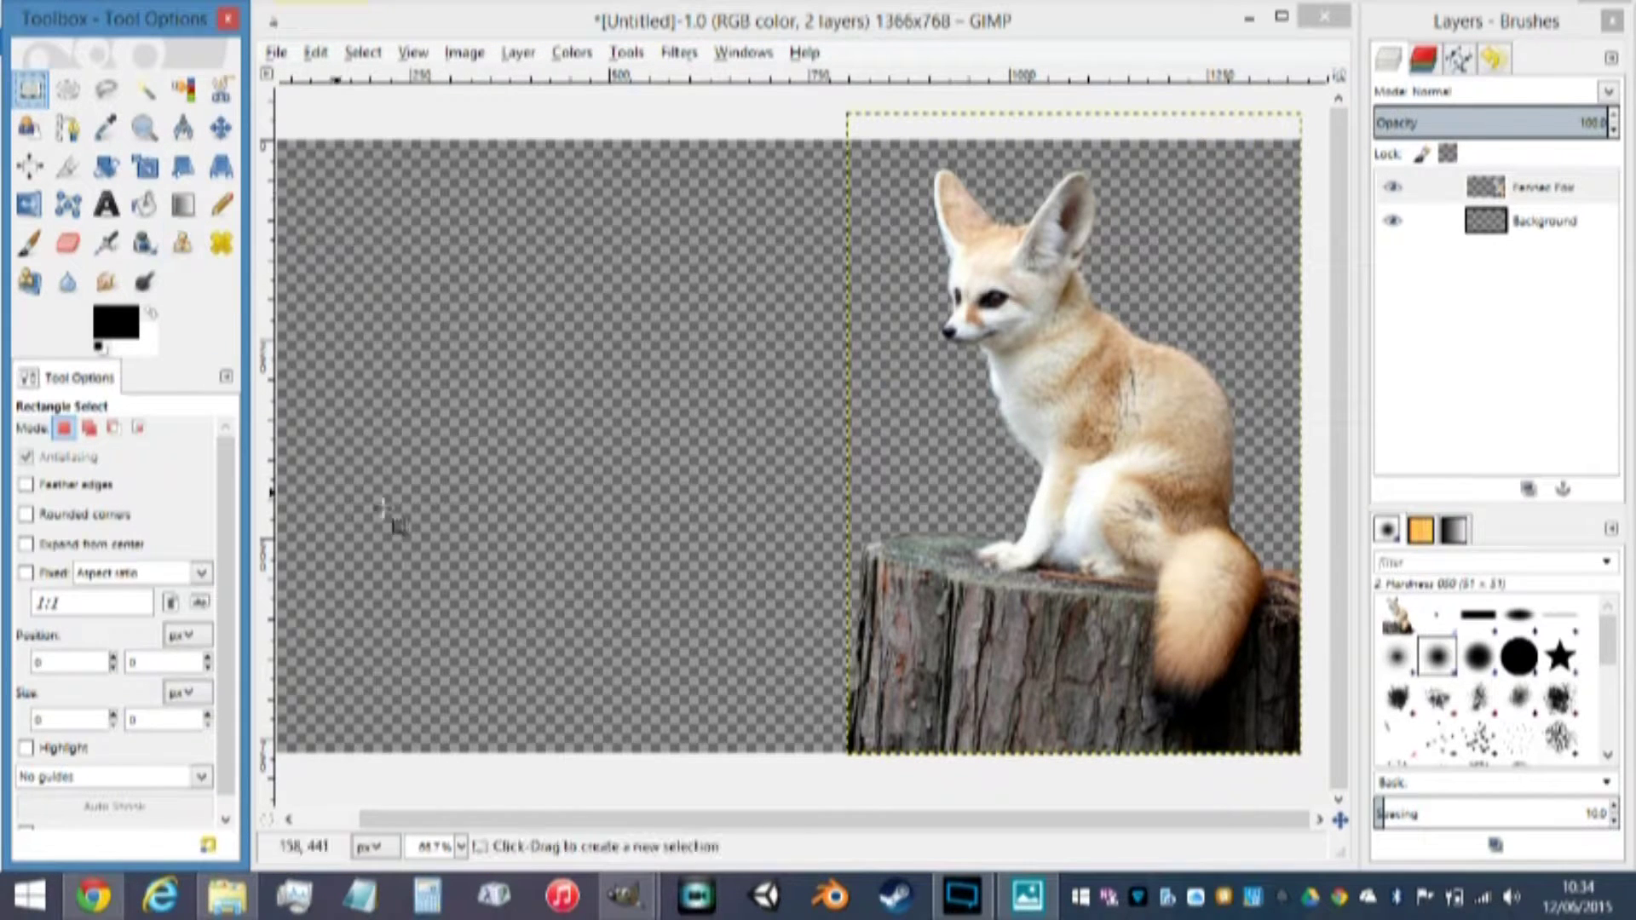
pyautogui.moveTo(1120, 618); pyautogui.dragTo(874, 741)
pyautogui.moveTo(997, 639); pyautogui.dragTo(995, 626)
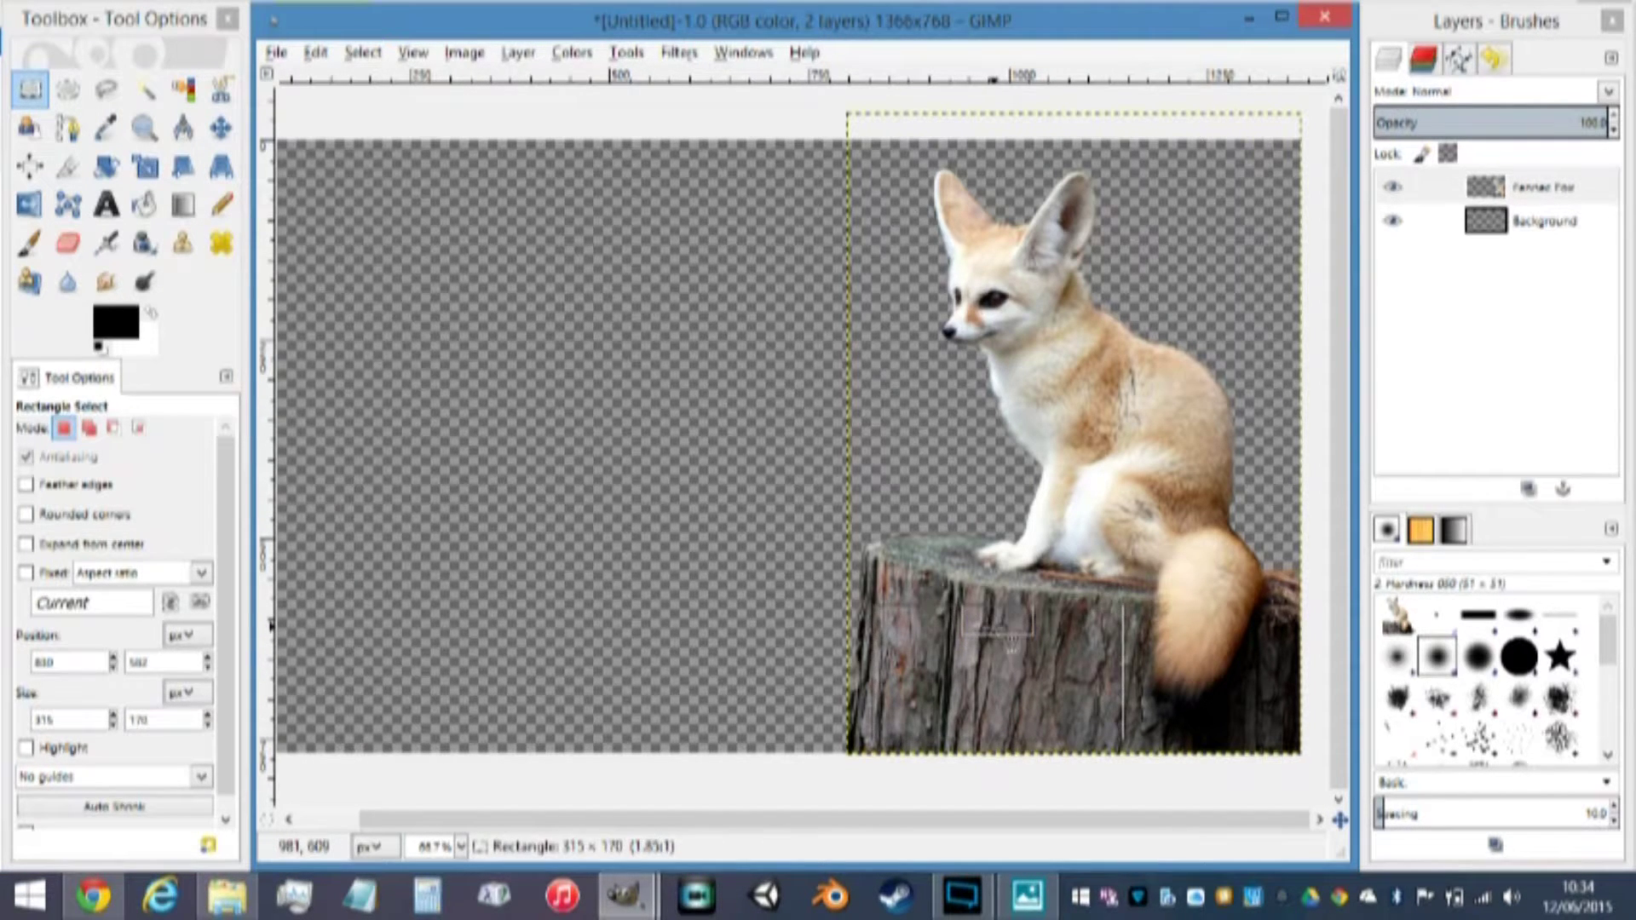
pyautogui.click(1004, 738)
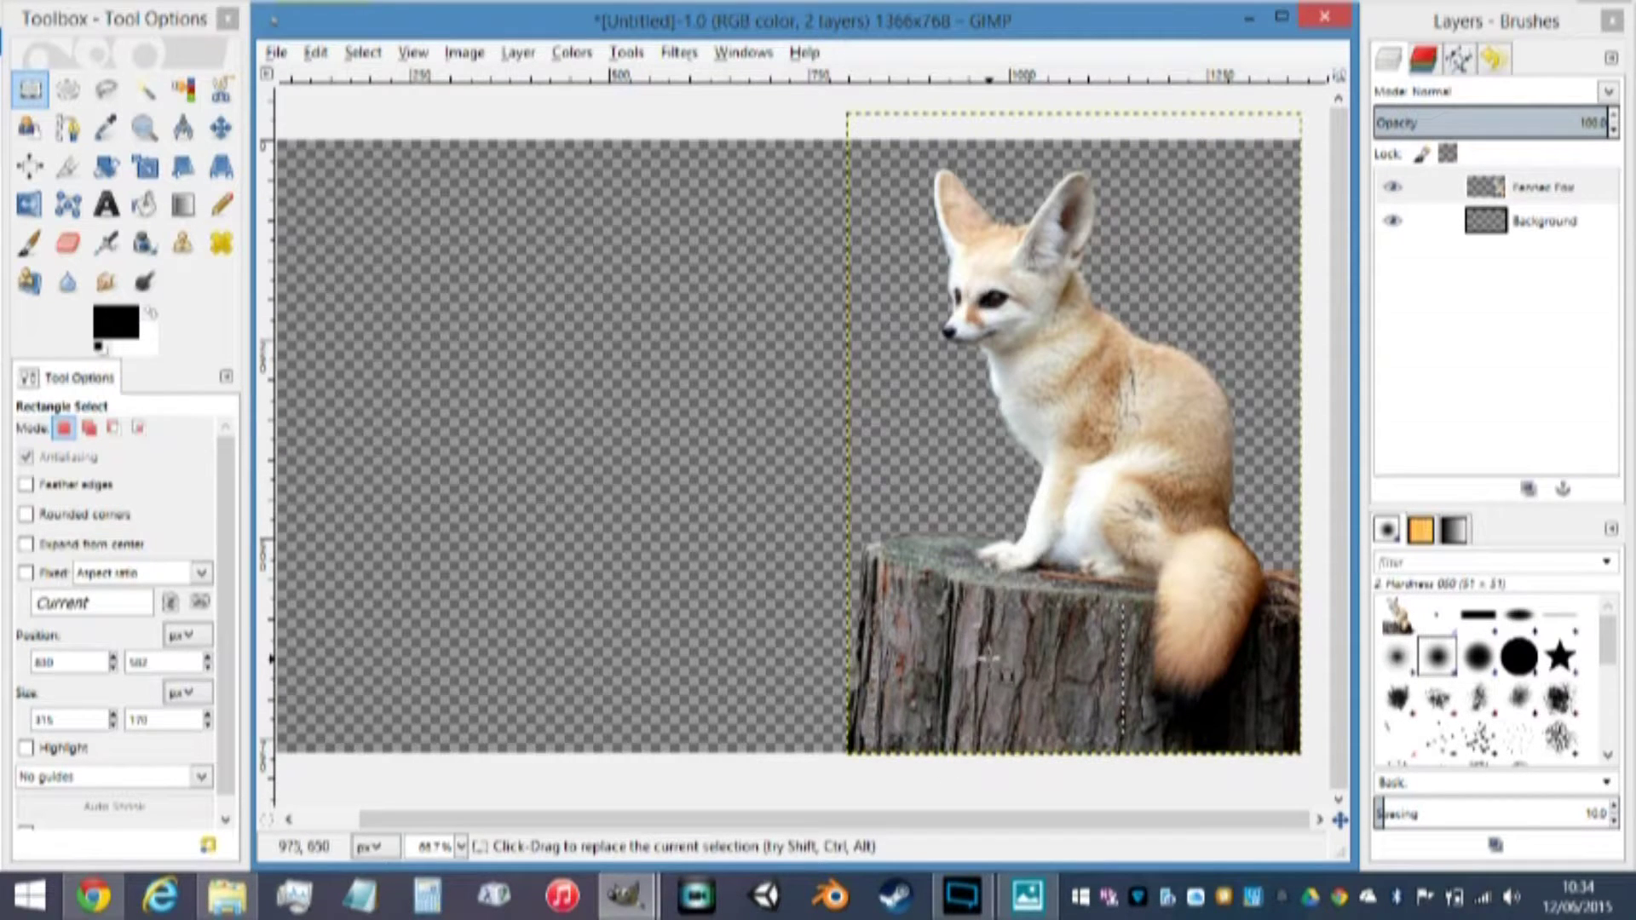
pyautogui.press('ctrl')
pyautogui.hotkey('ctrl', 'c')
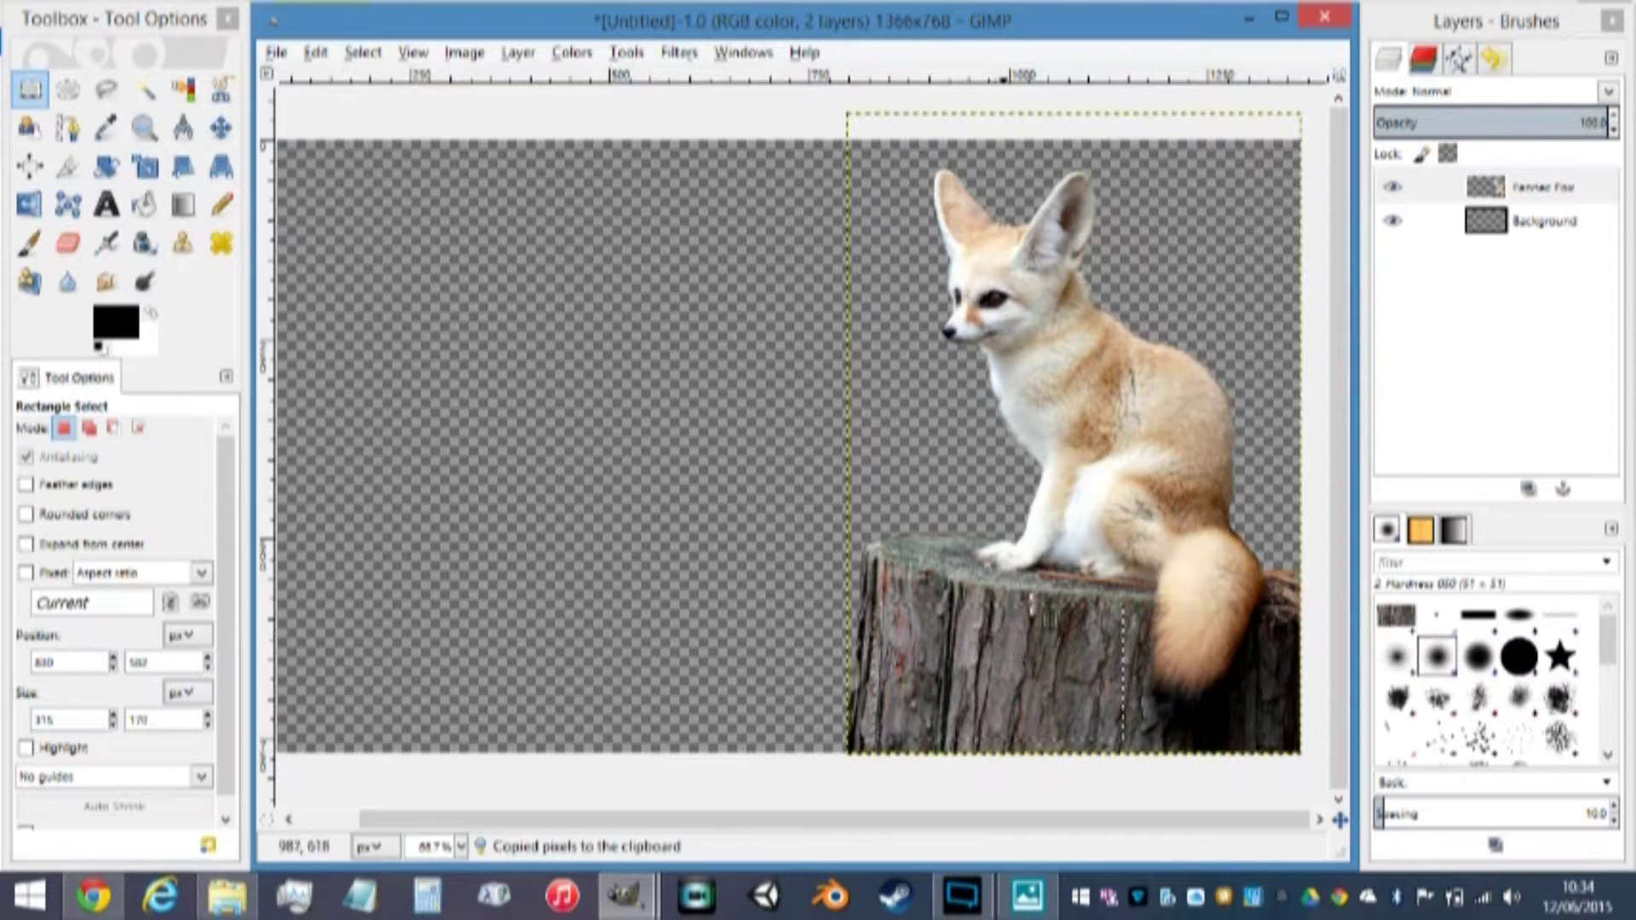
# Add a transparent 1366 x 768 px layer, paste the copied bark onto it and anchor the floating selection
pyautogui.click(1393, 493)
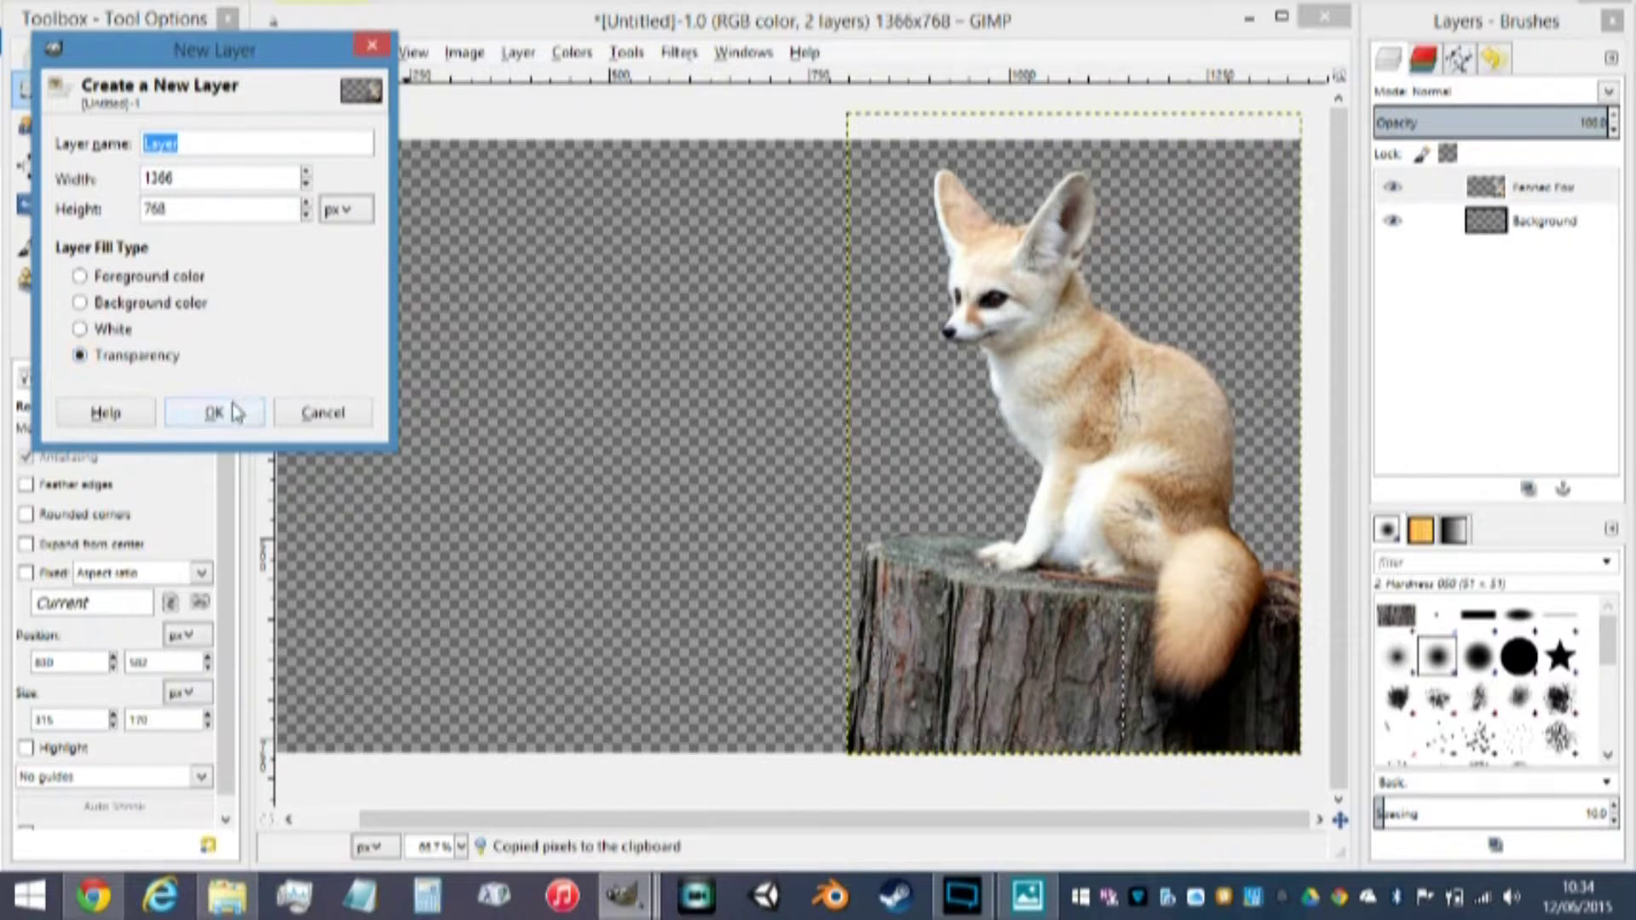
pyautogui.click(223, 408)
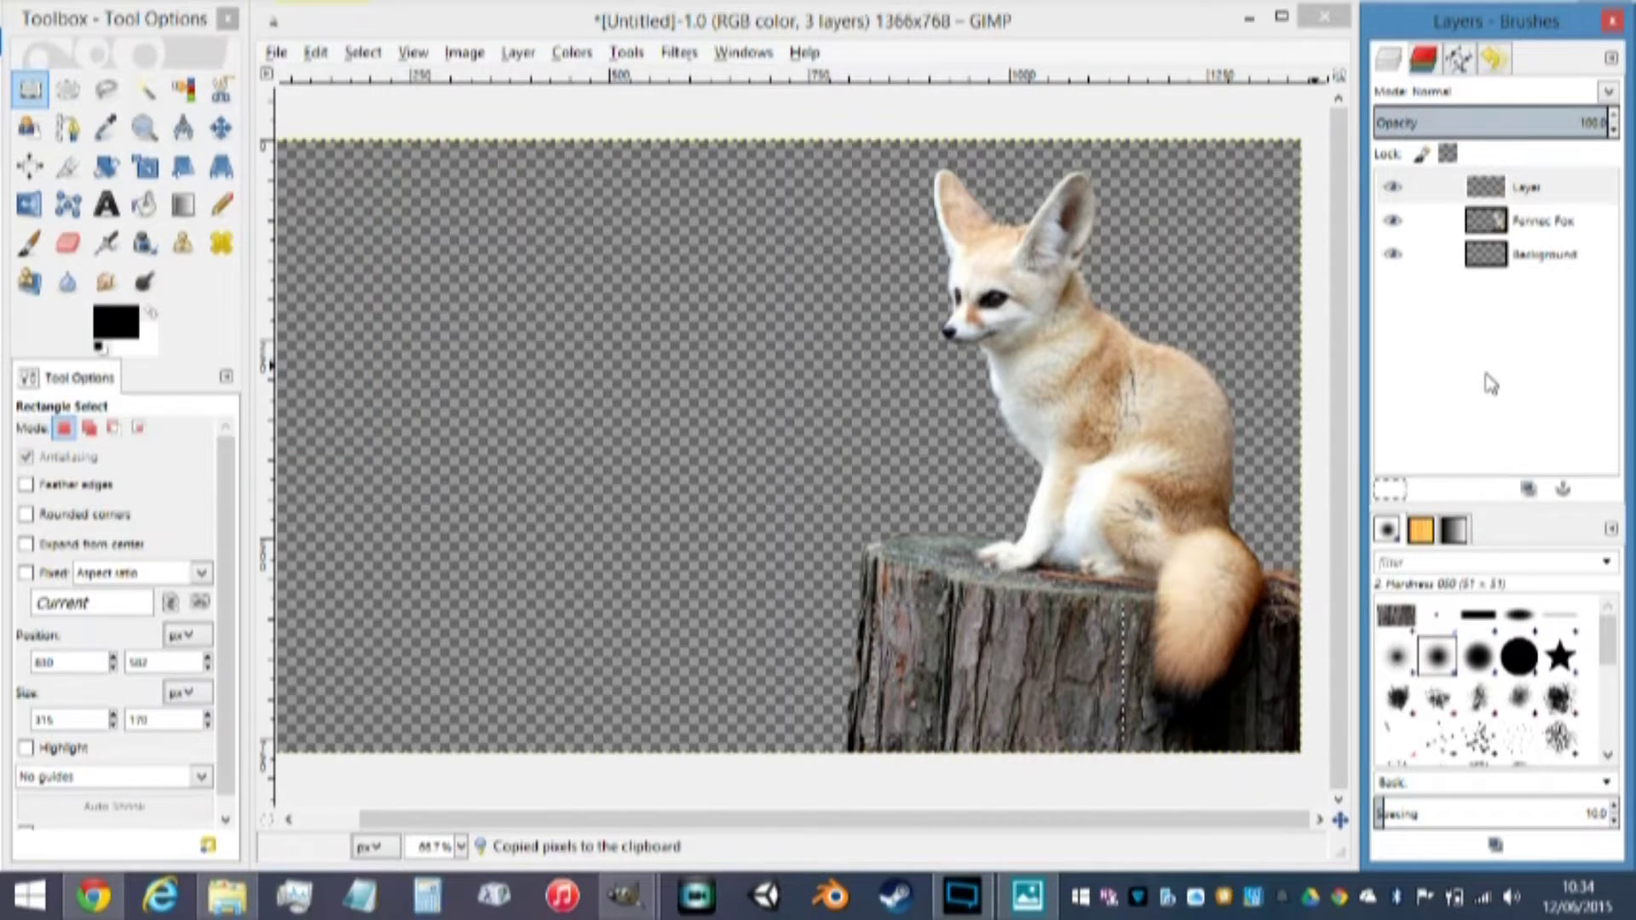
pyautogui.hotkey('ctrl', 'v')
pyautogui.click(1564, 488)
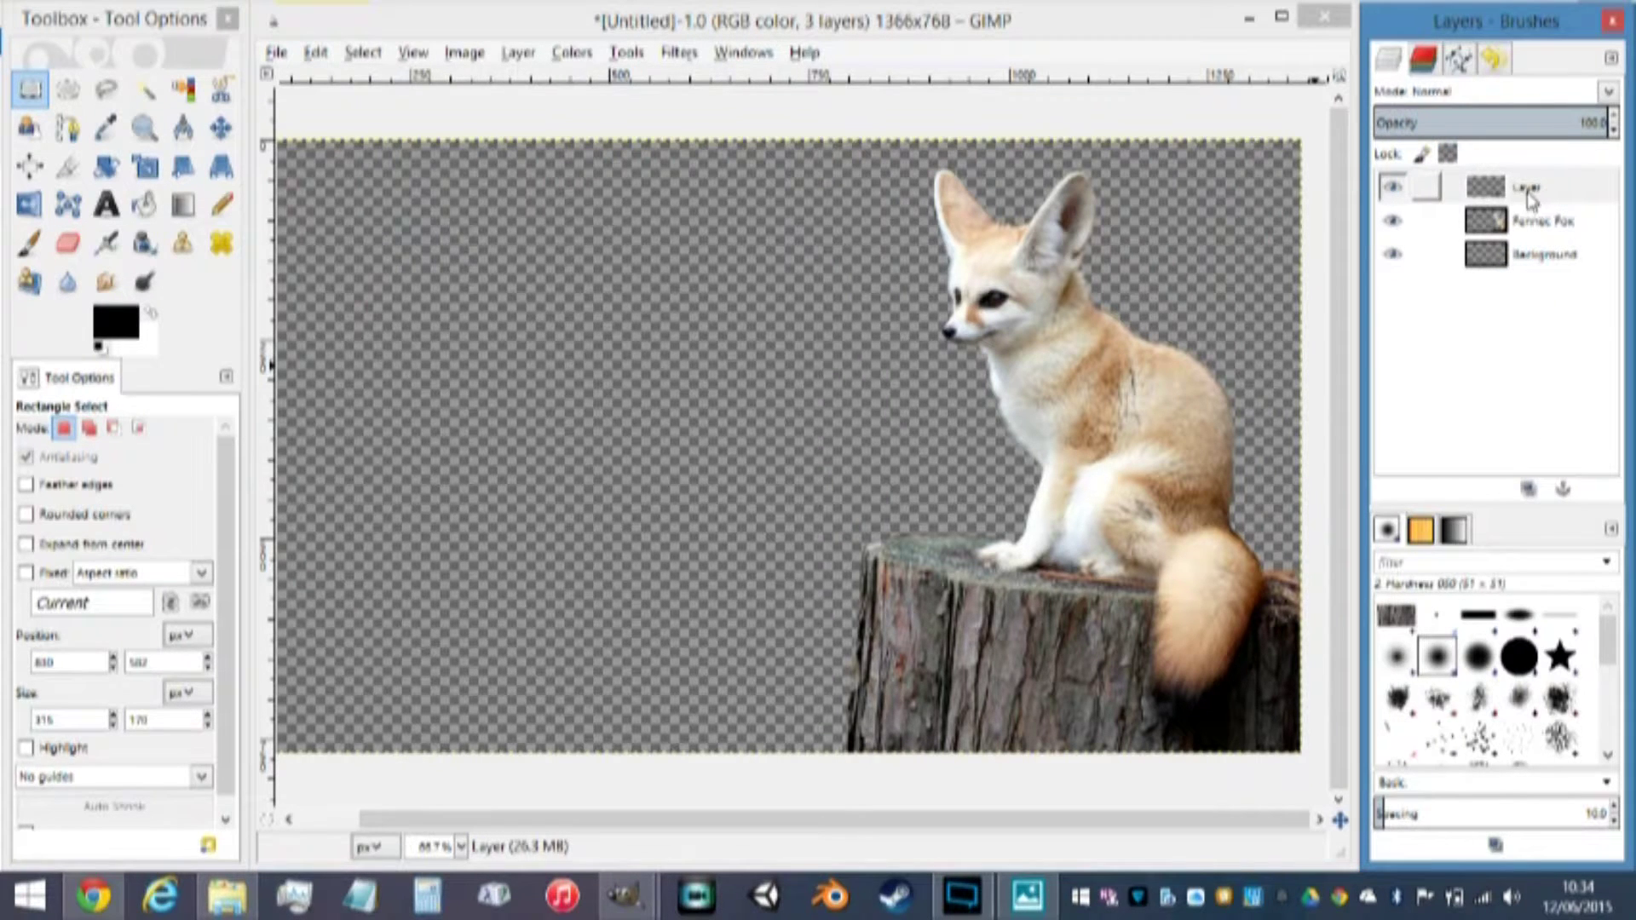
# Create a new 1366 x 768 px image filled with transparency
pyautogui.click(315, 52)
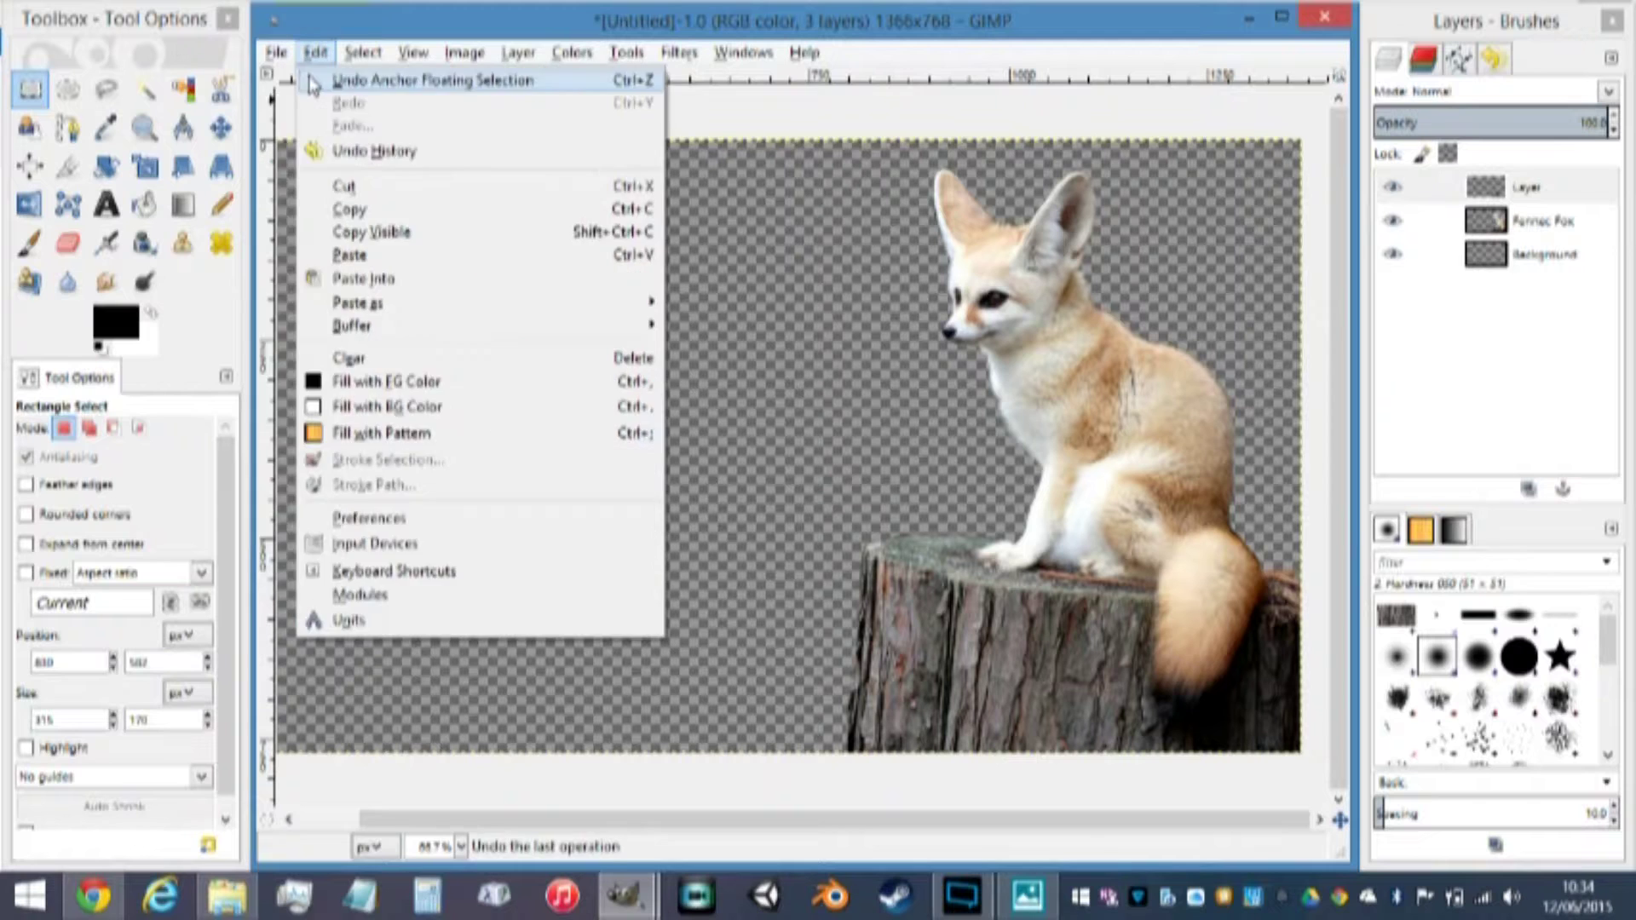
pyautogui.moveTo(275, 68)
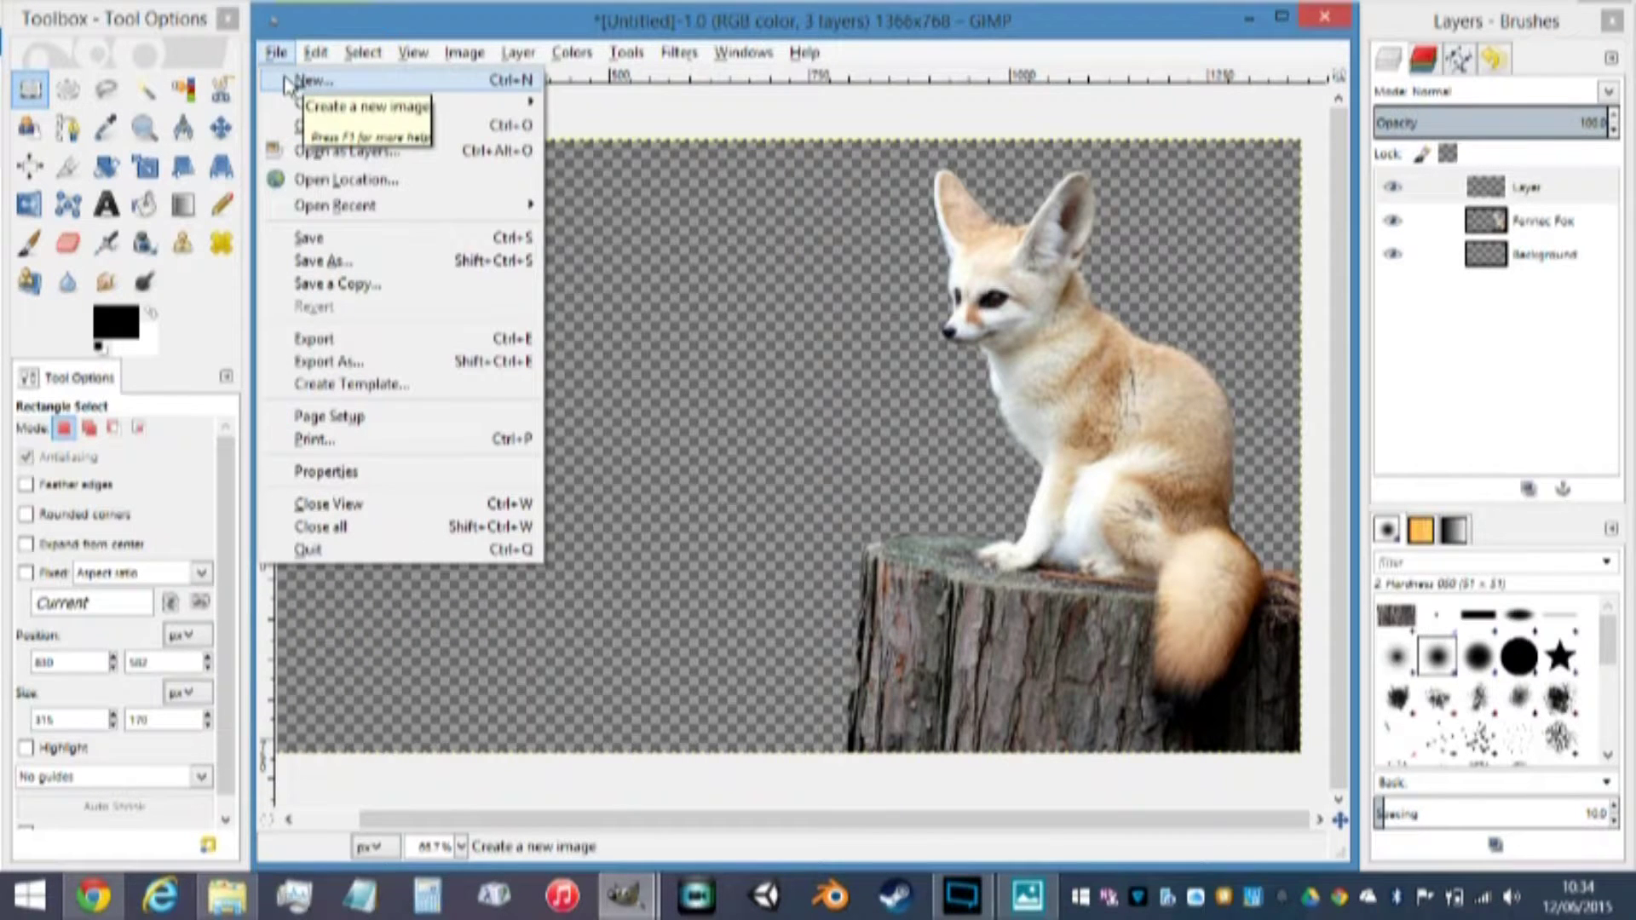
pyautogui.click(288, 83)
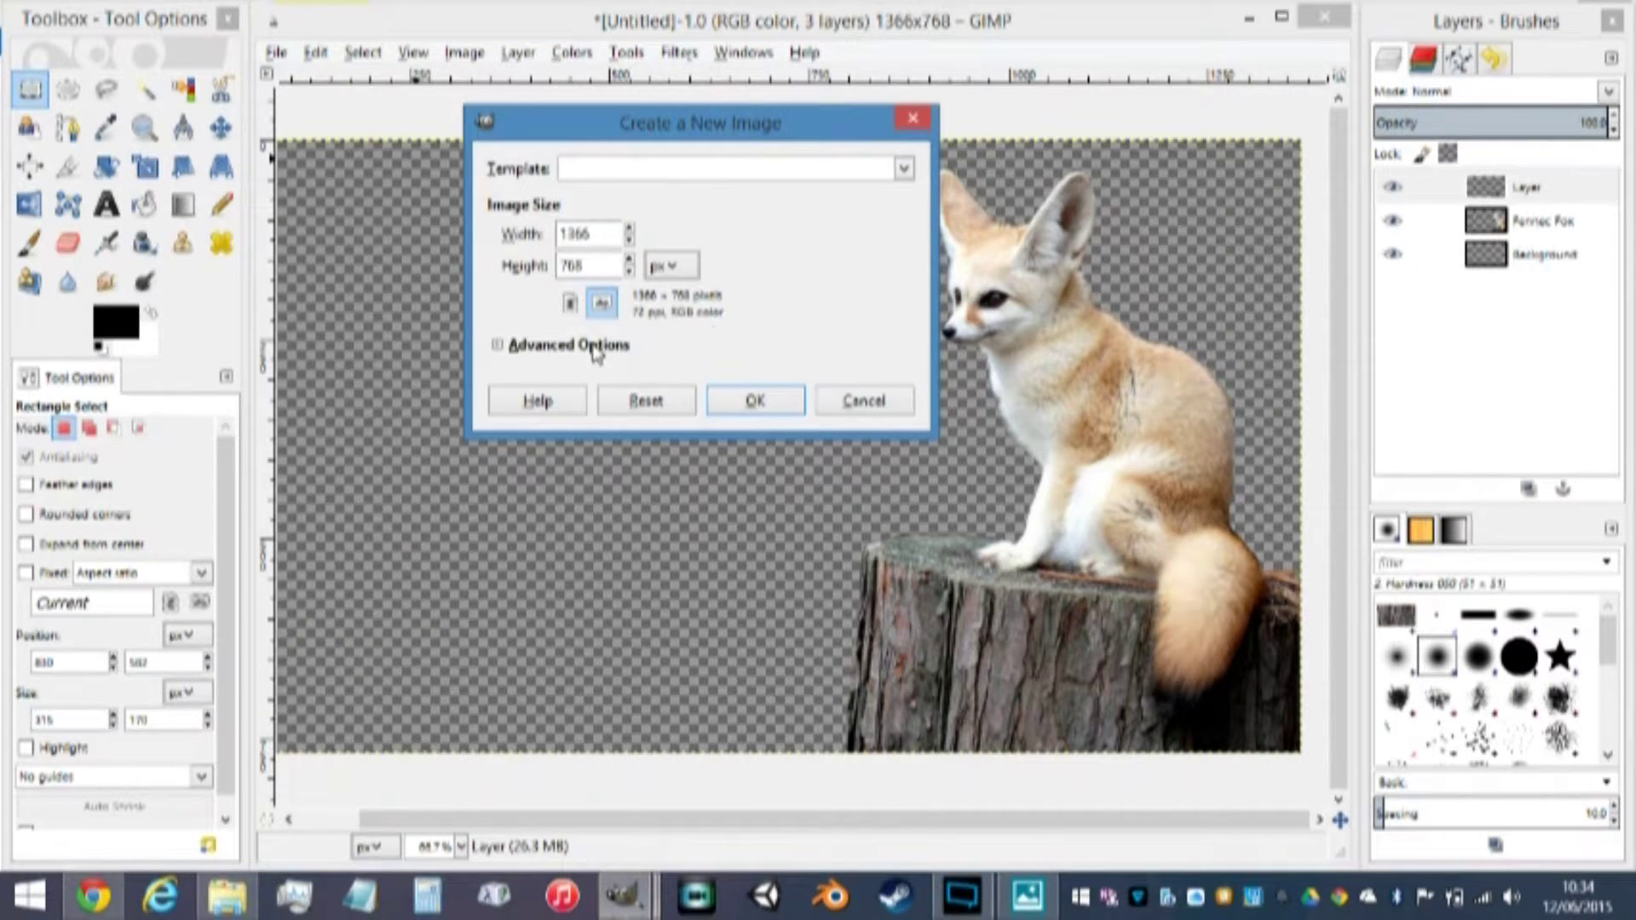
pyautogui.click(596, 349)
pyautogui.click(903, 475)
pyautogui.click(814, 682)
pyautogui.click(754, 618)
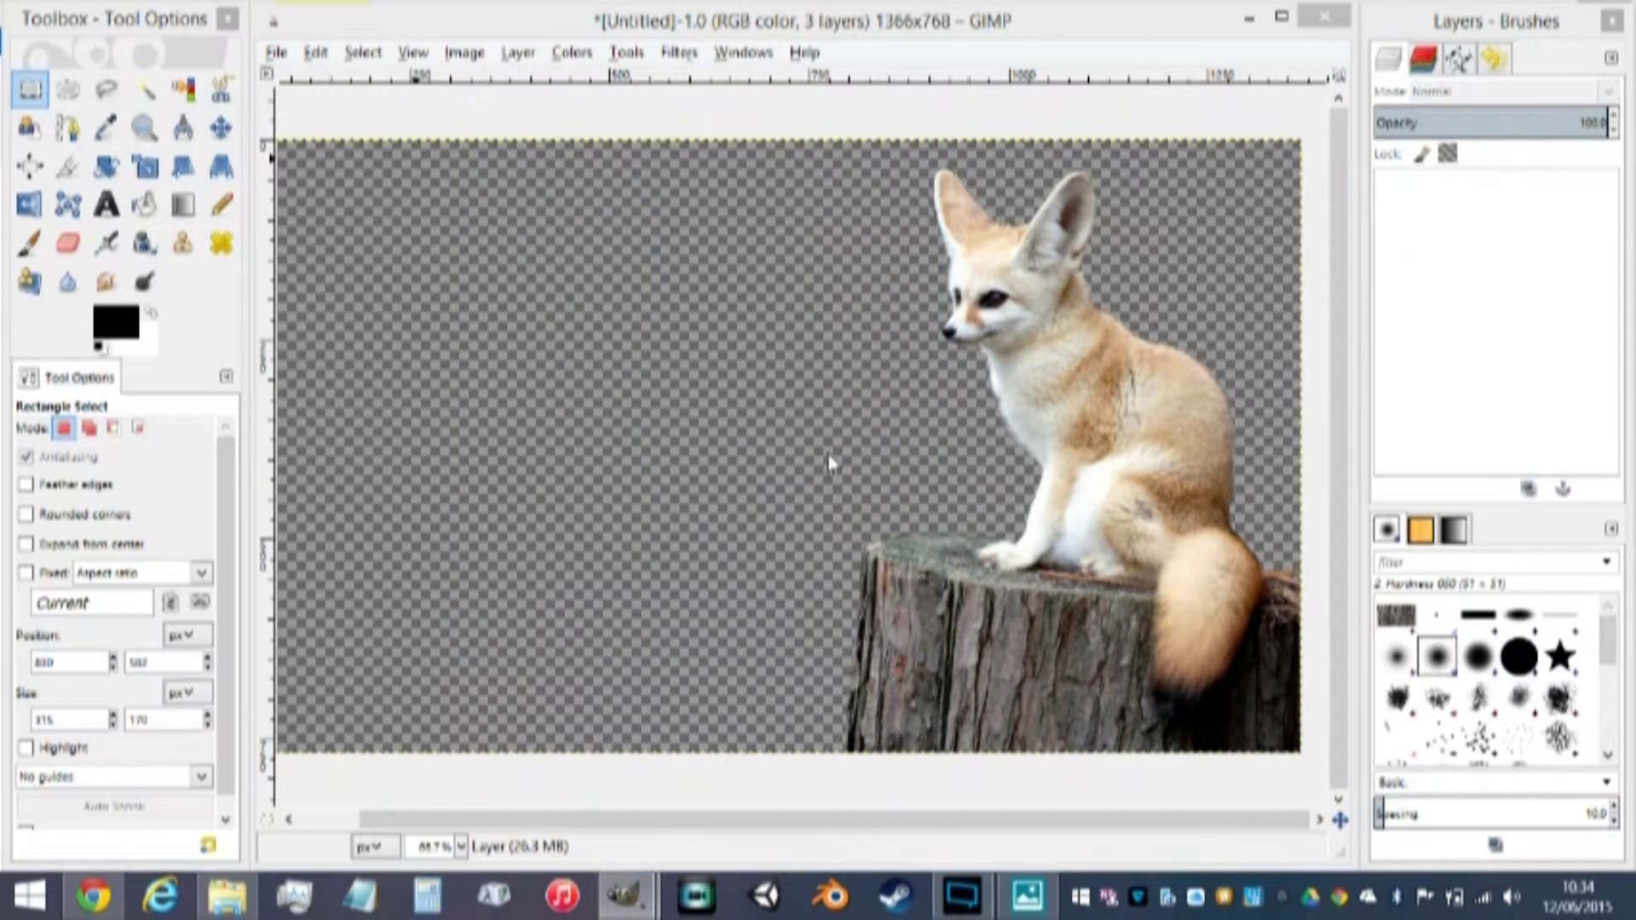
# Arrange the two image windows so both are reachable and copy the bark layer from the fox image into the new image
pyautogui.moveTo(714, 125); pyautogui.dragTo(779, 56)
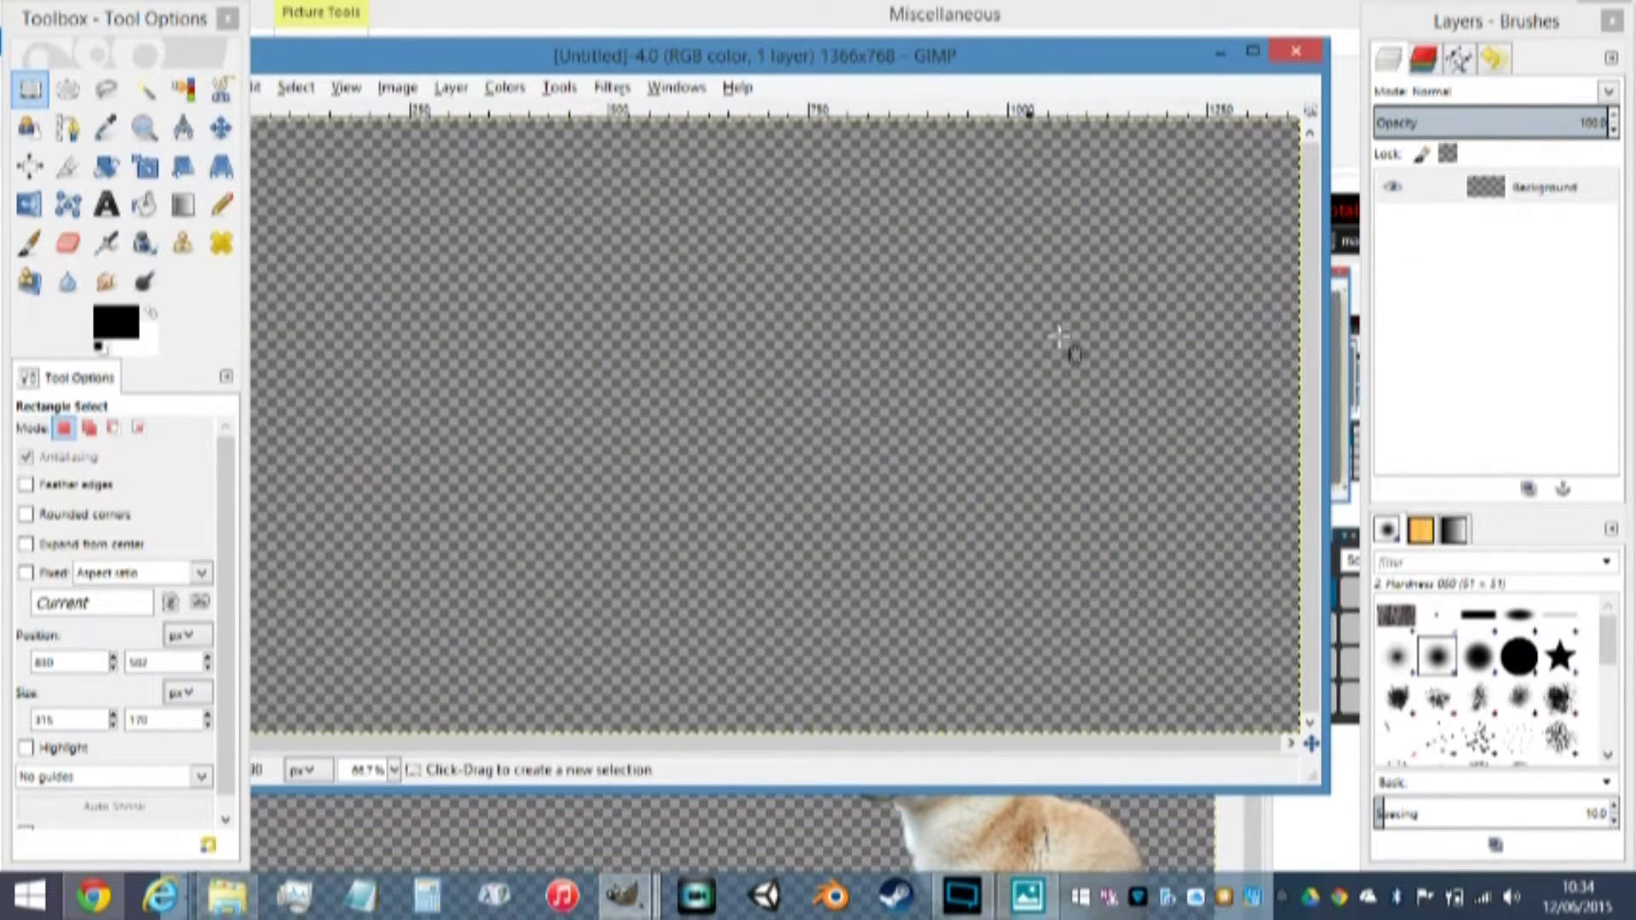
pyautogui.click(1252, 830)
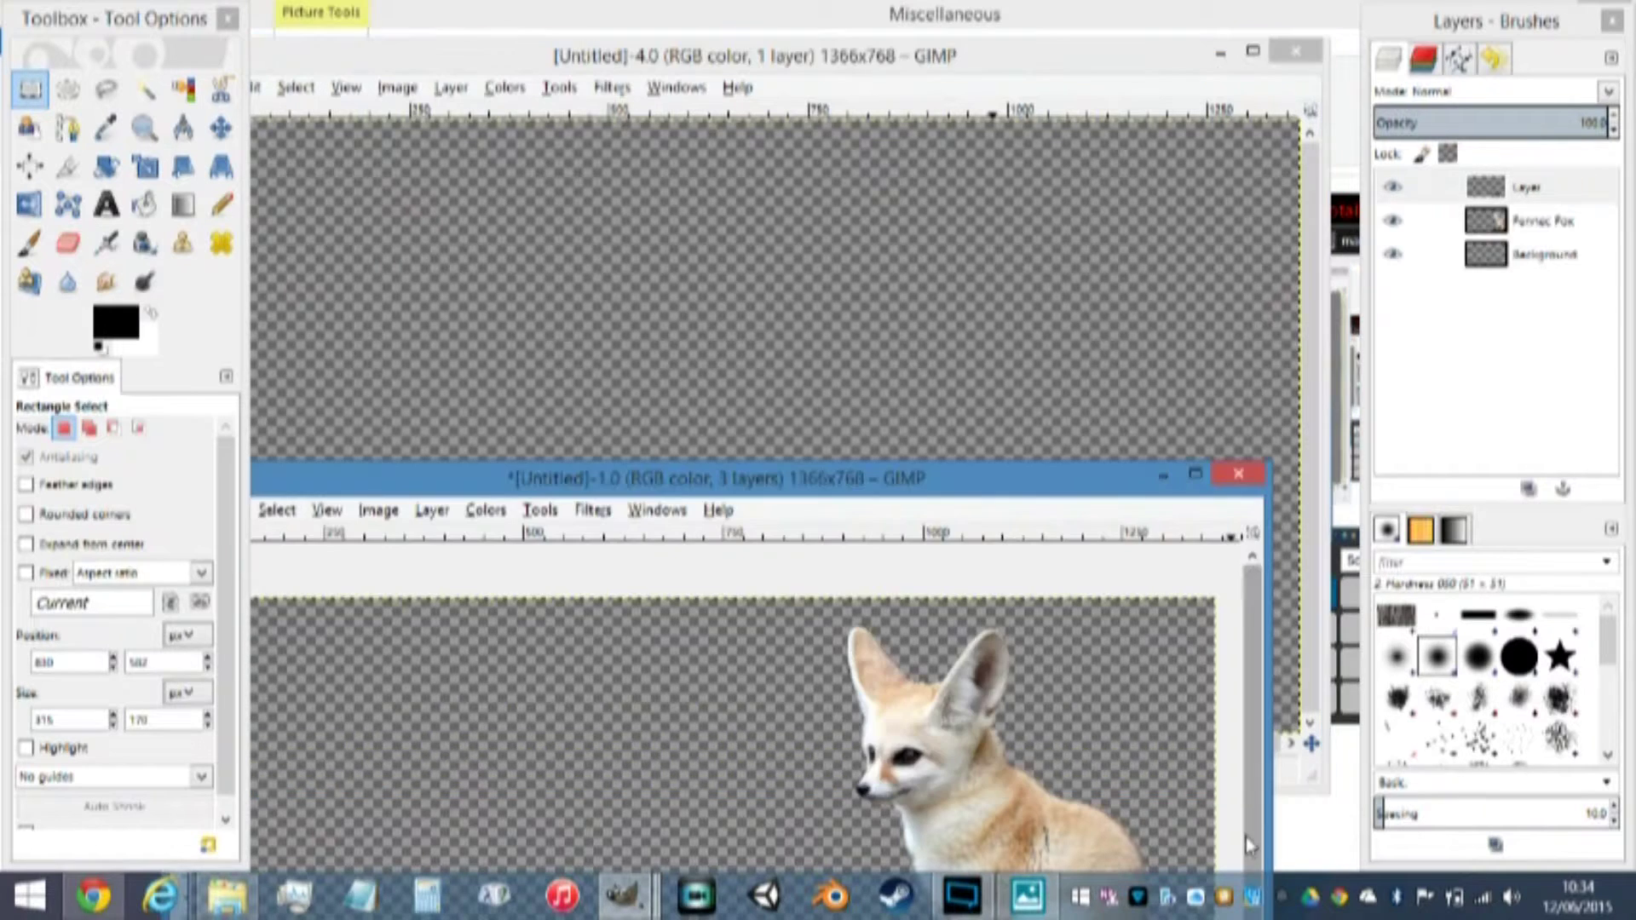
pyautogui.moveTo(1497, 201); pyautogui.dragTo(1018, 274)
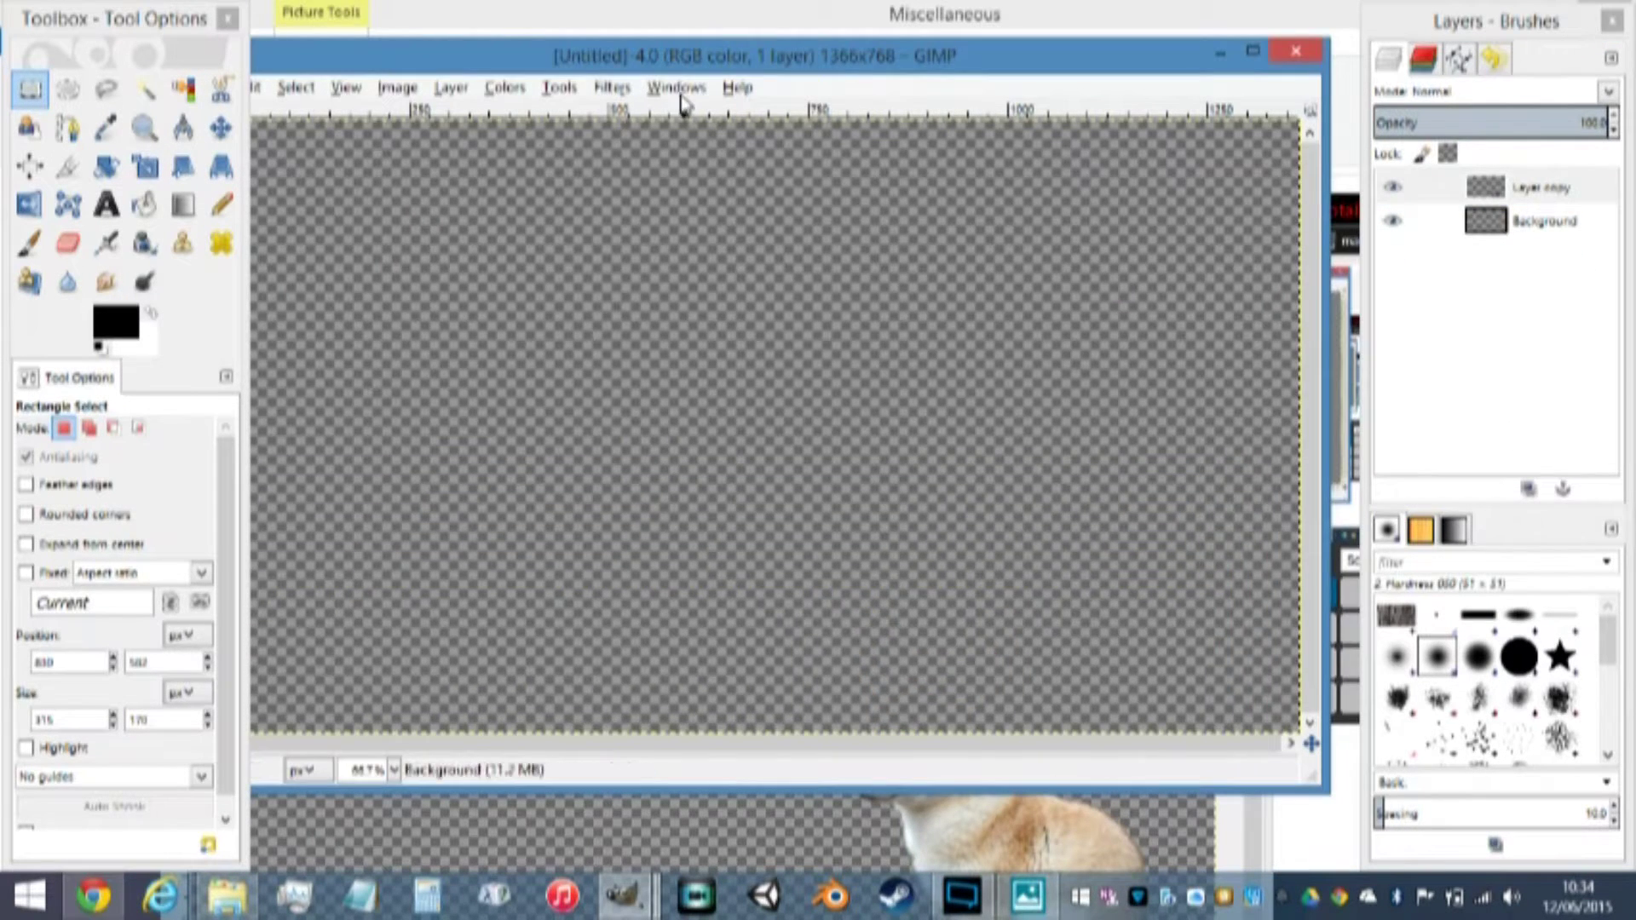
pyautogui.moveTo(687, 59); pyautogui.dragTo(754, 27)
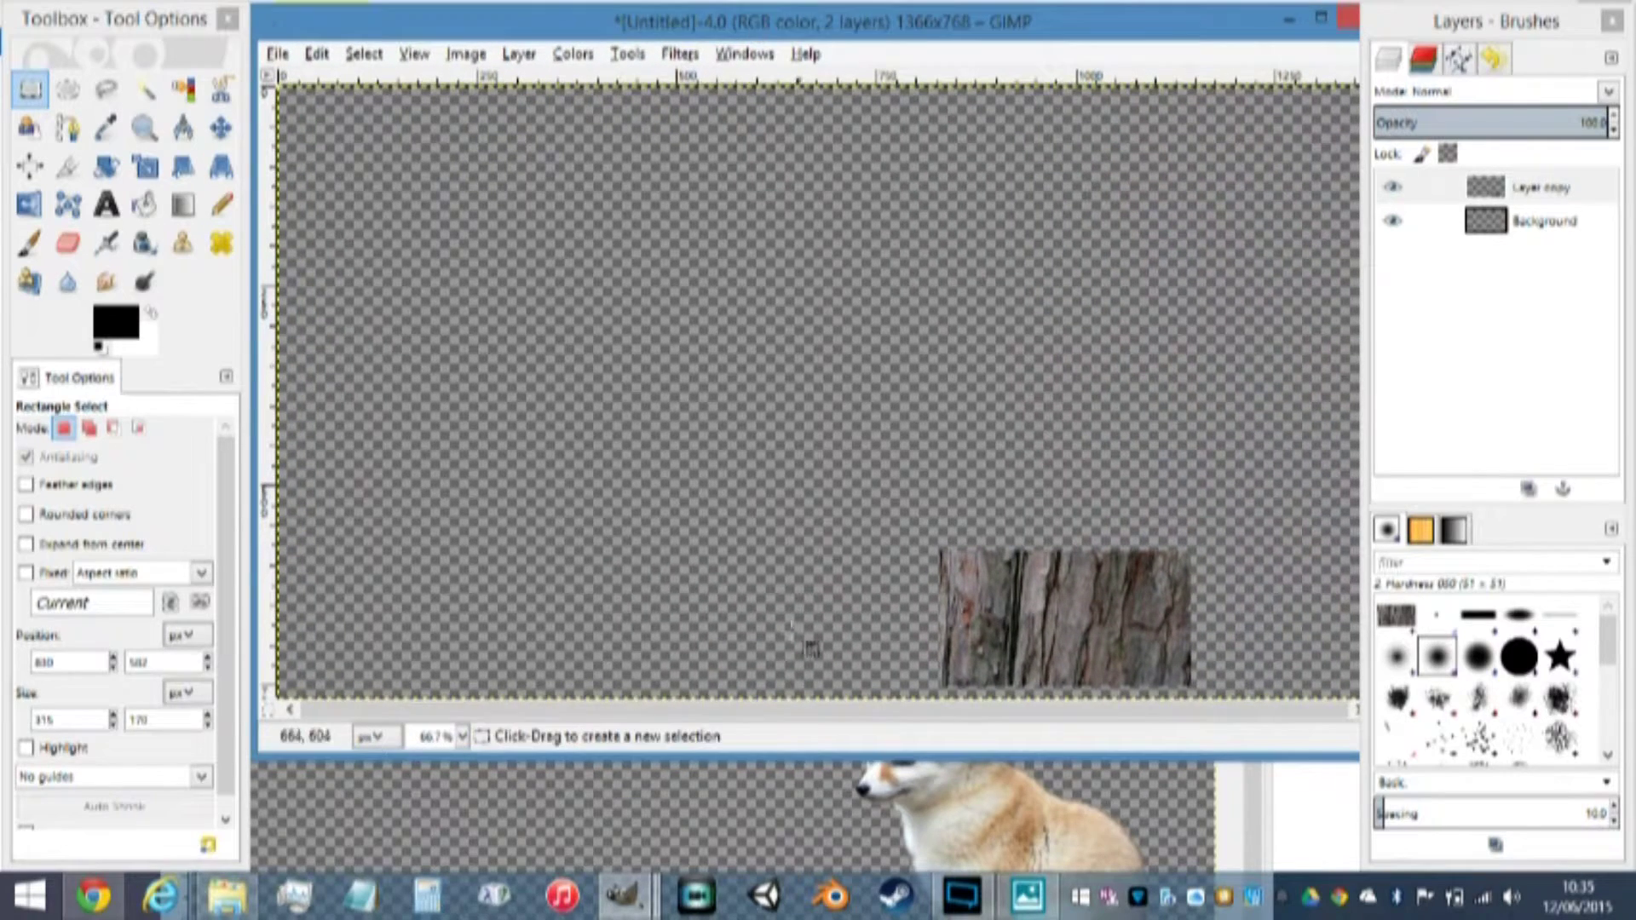
# Minimize the fox image's window, reposition the bark image's window and resize it to fill the work area
pyautogui.moveTo(624, 894)
pyautogui.click(420, 748)
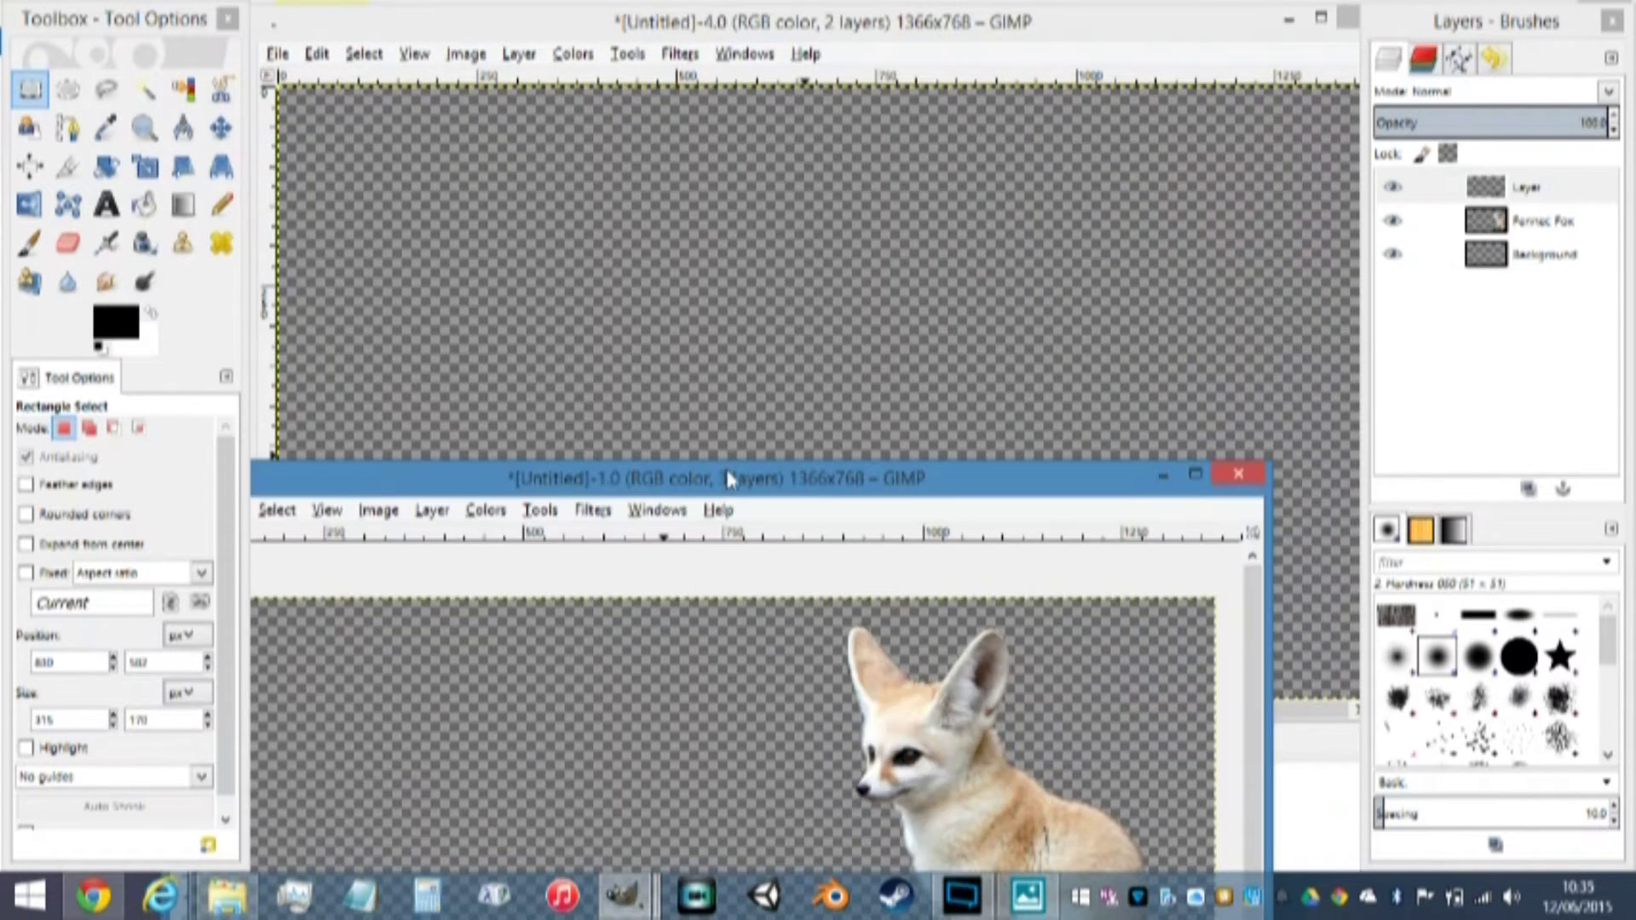
pyautogui.moveTo(718, 490); pyautogui.dragTo(815, 34)
pyautogui.click(1259, 17)
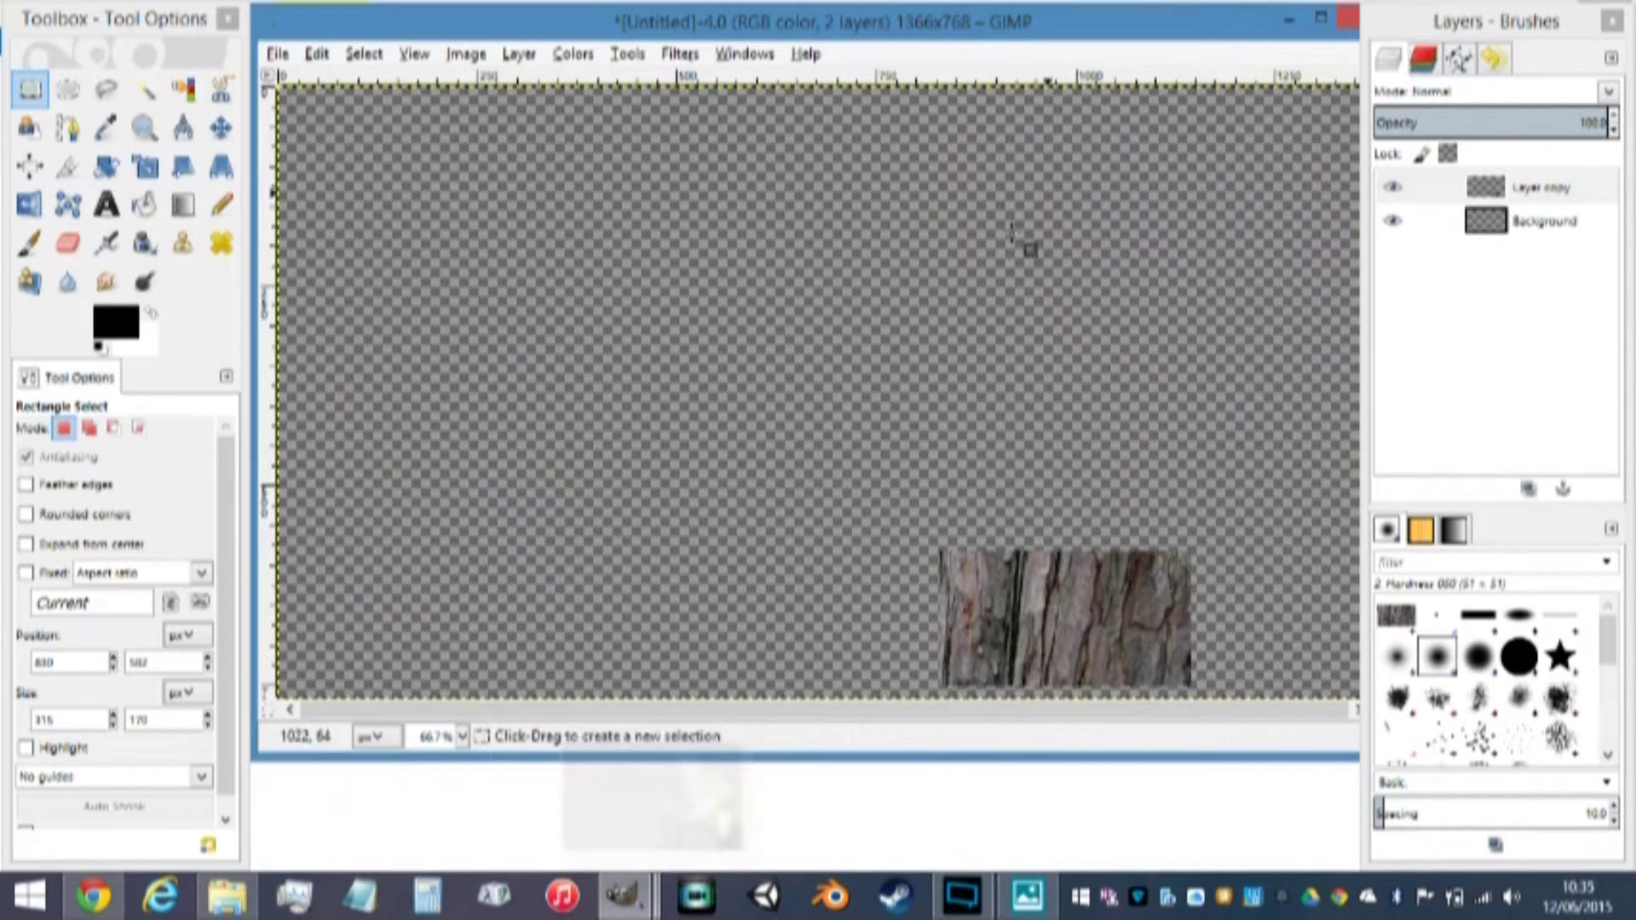
pyautogui.moveTo(849, 32); pyautogui.dragTo(779, 41)
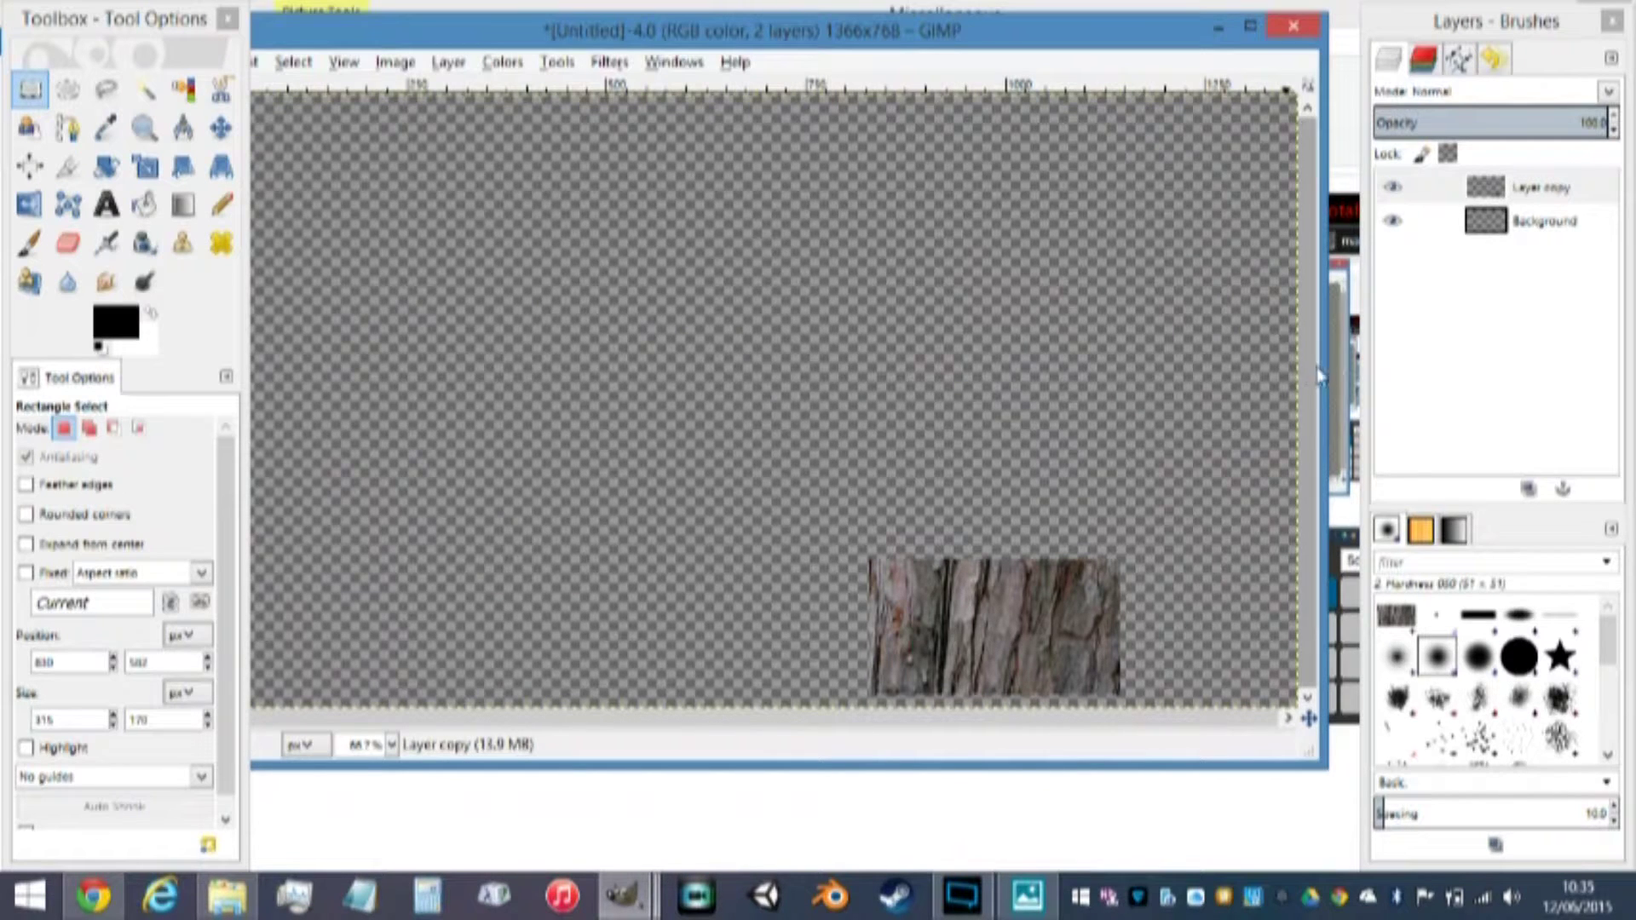
pyautogui.moveTo(1325, 366); pyautogui.dragTo(1282, 361)
pyautogui.moveTo(677, 36); pyautogui.dragTo(743, 28)
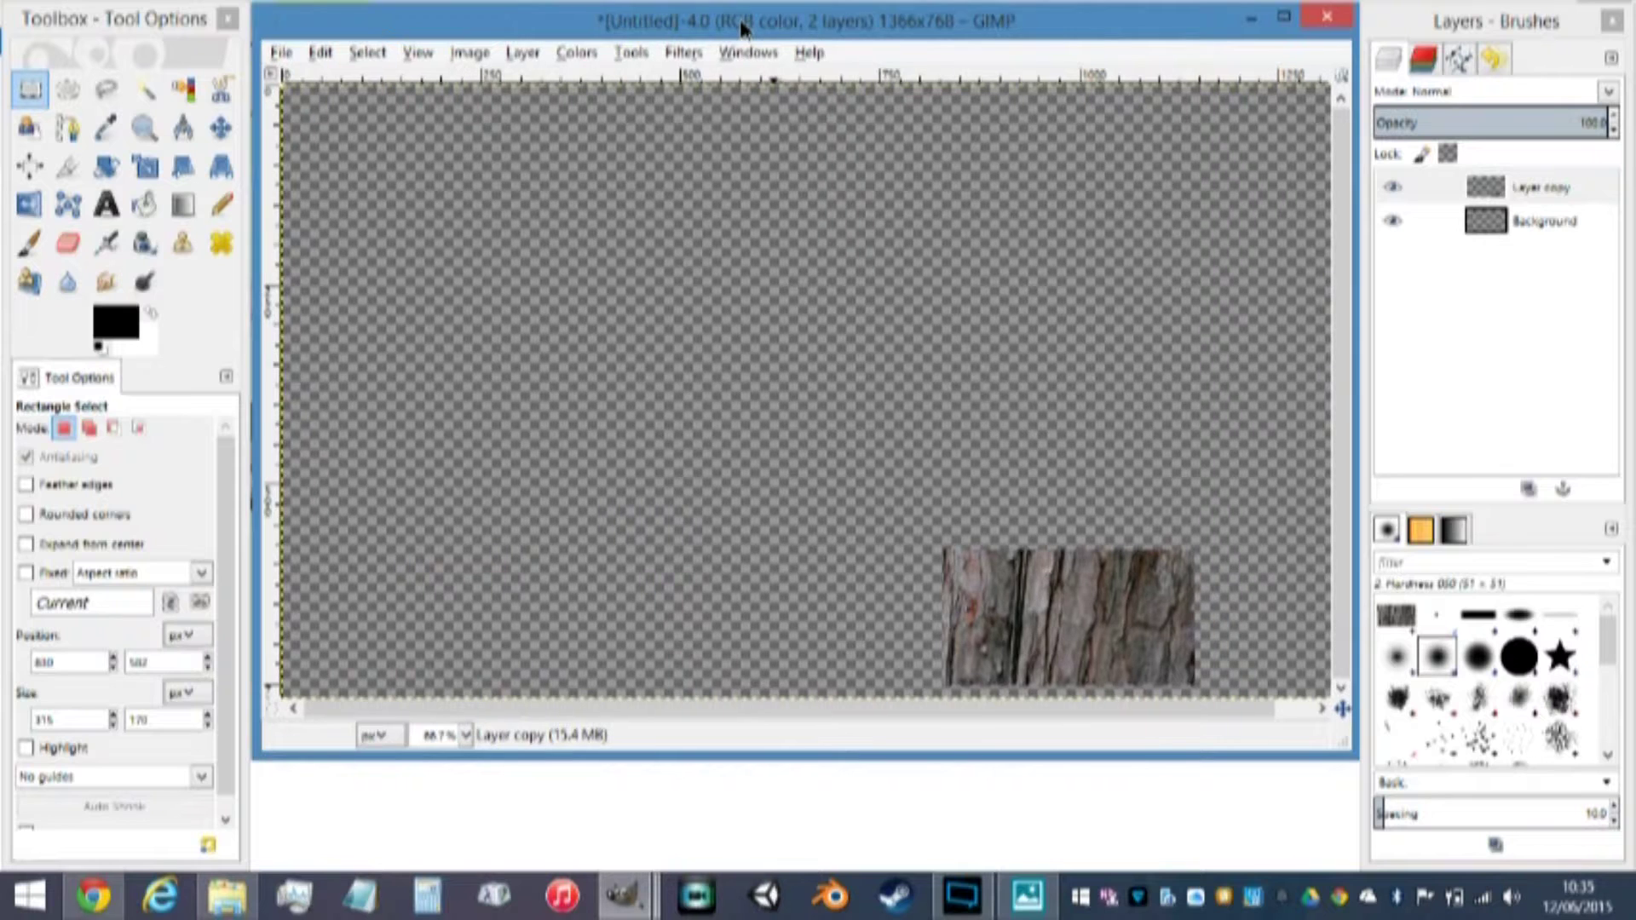
pyautogui.moveTo(1352, 754); pyautogui.dragTo(1357, 869)
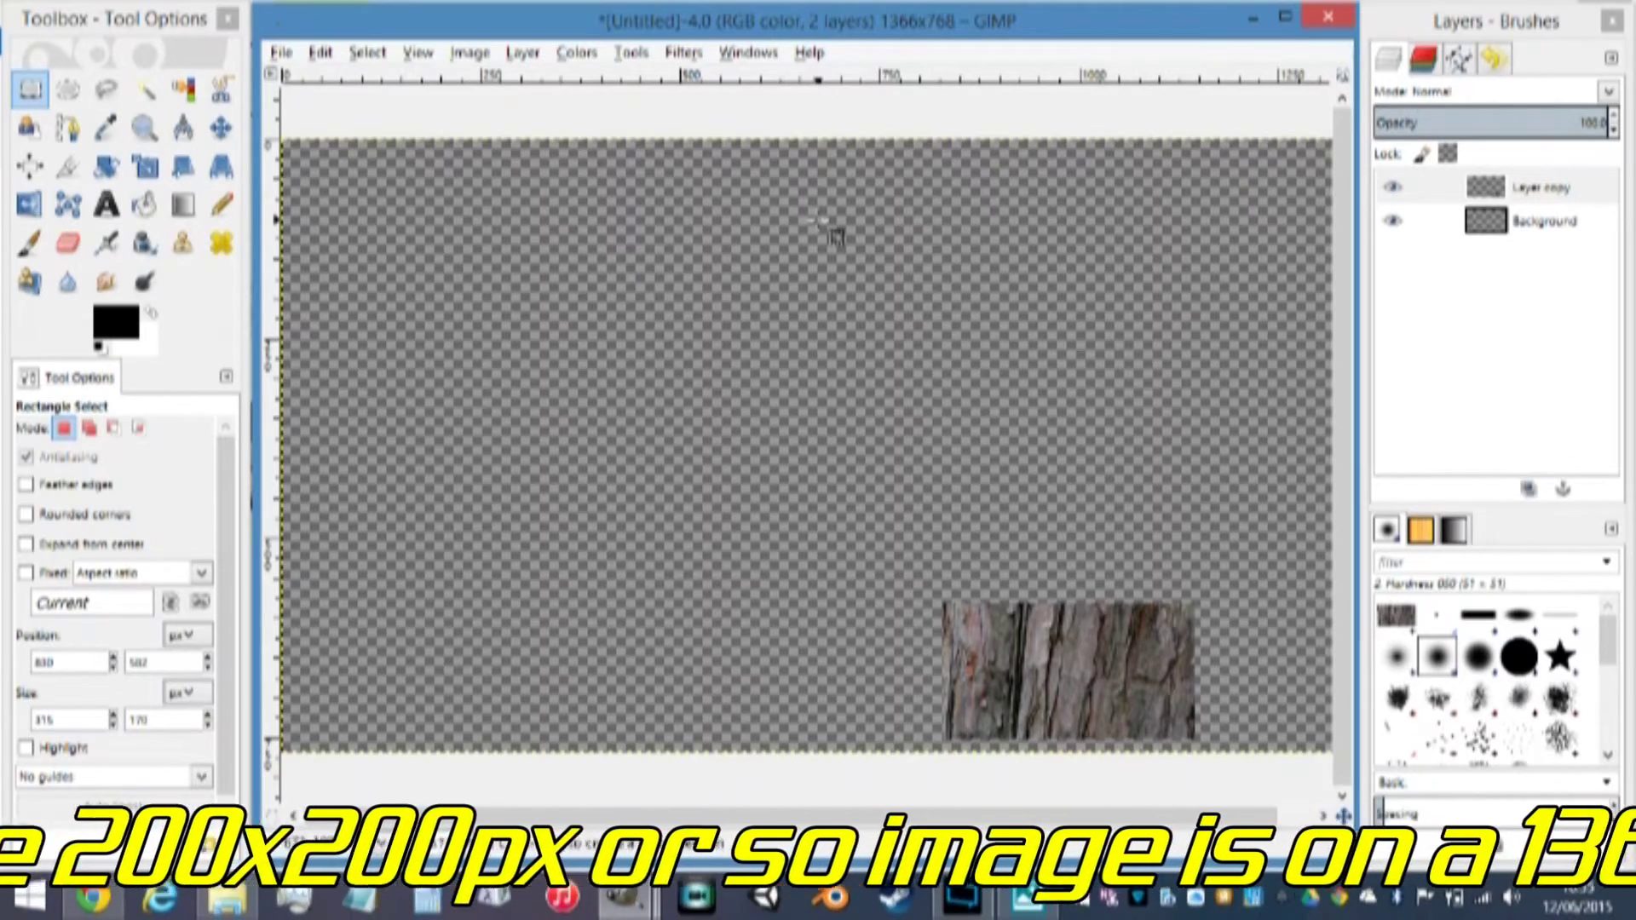
# Crop the bark image tightly around the bark piece to 316 x 172 px
pyautogui.click(67, 166)
pyautogui.scroll(2, 1094, 700)
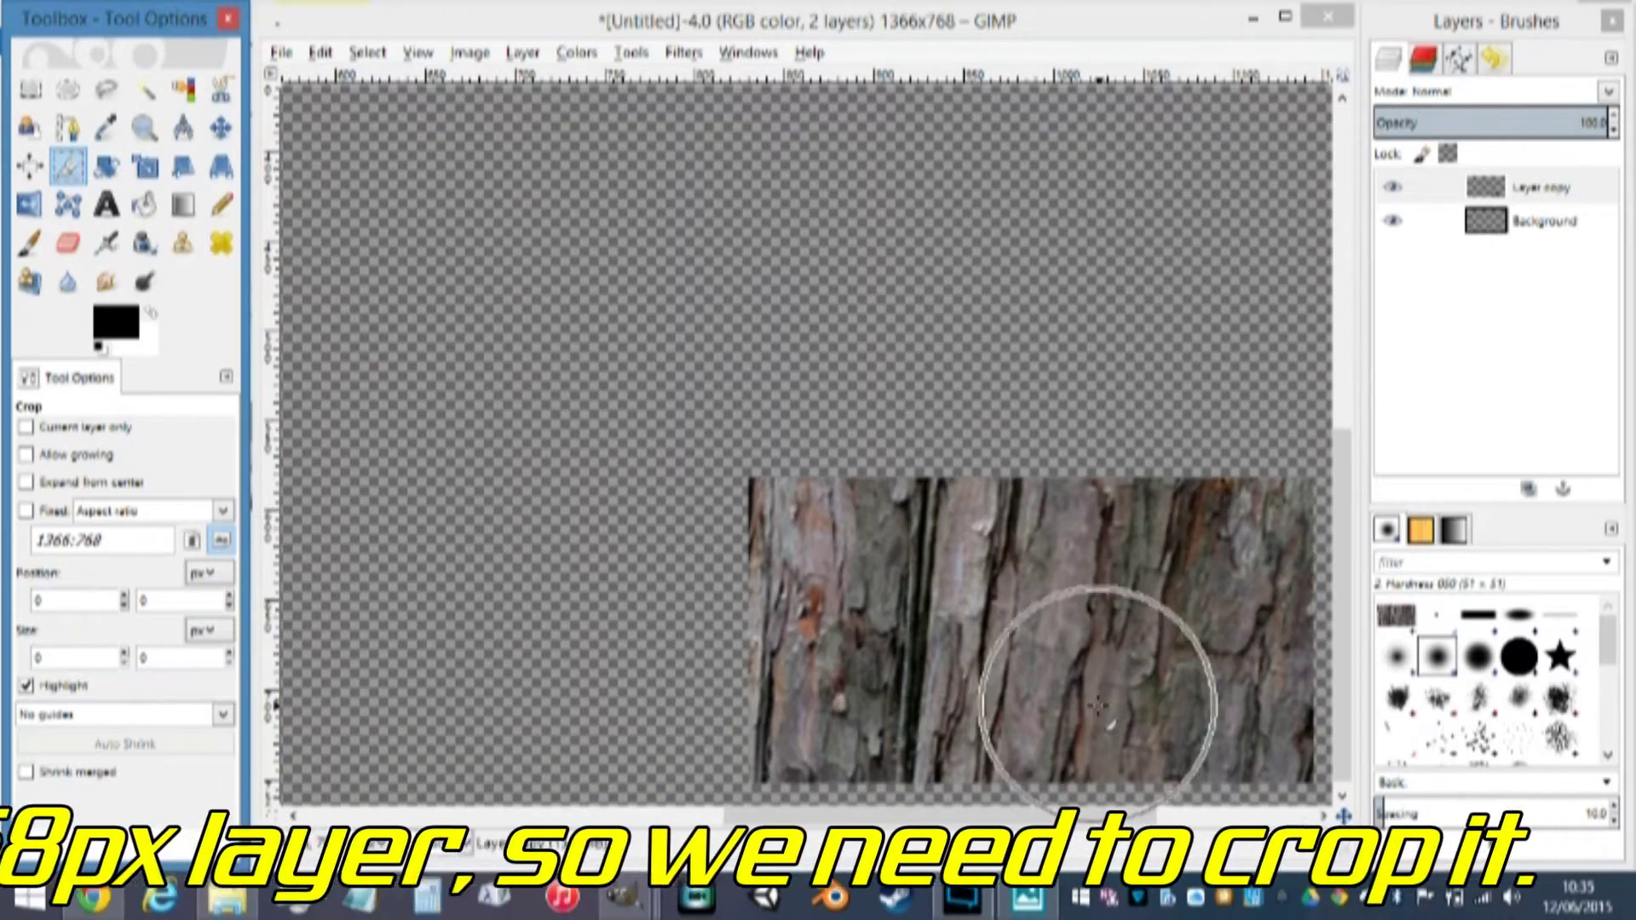
pyautogui.moveTo(797, 820); pyautogui.dragTo(851, 819)
pyautogui.moveTo(617, 477); pyautogui.dragTo(1184, 796)
pyautogui.press('Return')
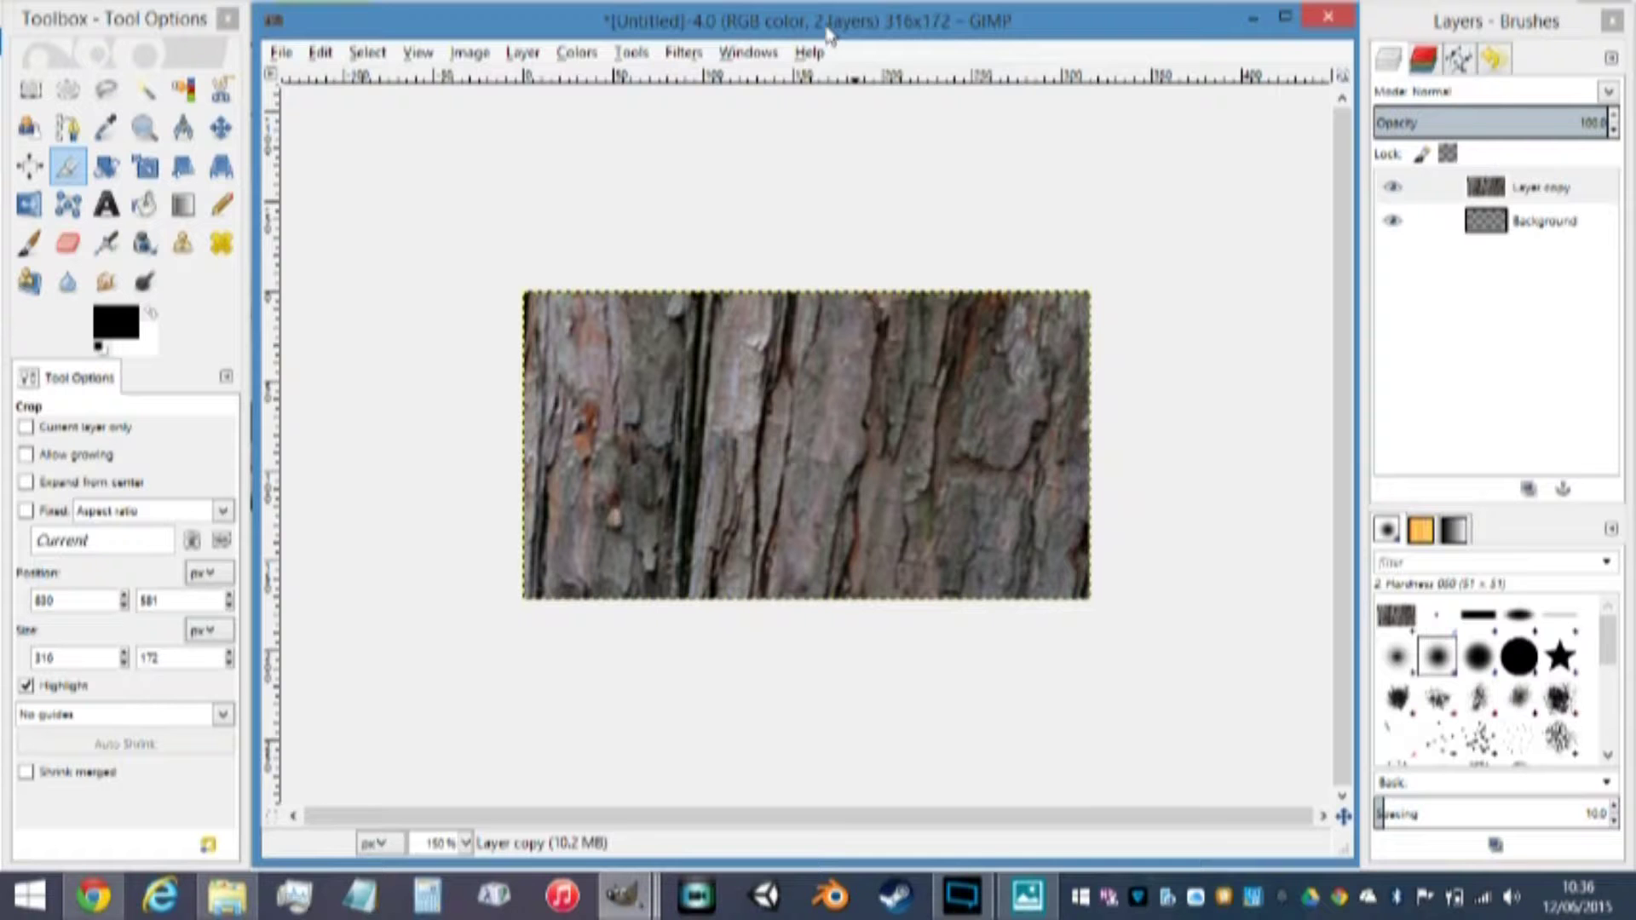
# Return to the 1366 x 768 px fox image and delete its full-size bark layer
pyautogui.moveTo(818, 34)
pyautogui.mouseDown()
pyautogui.moveTo(816, 494)
pyautogui.moveTo(807, 32)
pyautogui.mouseUp()
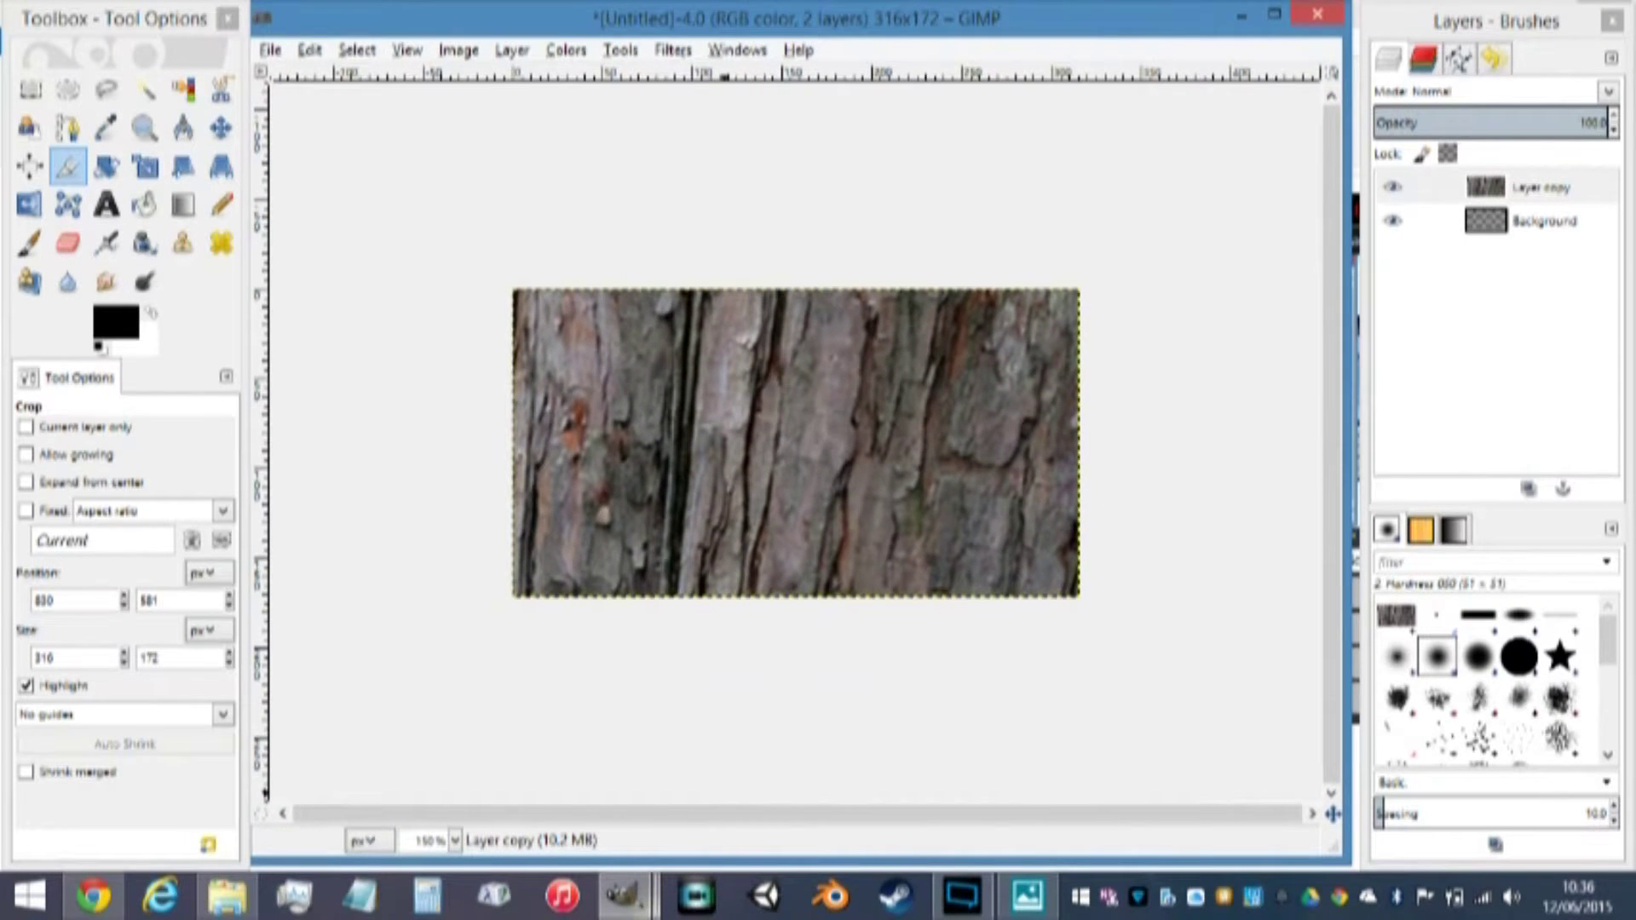
pyautogui.moveTo(630, 894)
pyautogui.click(675, 770)
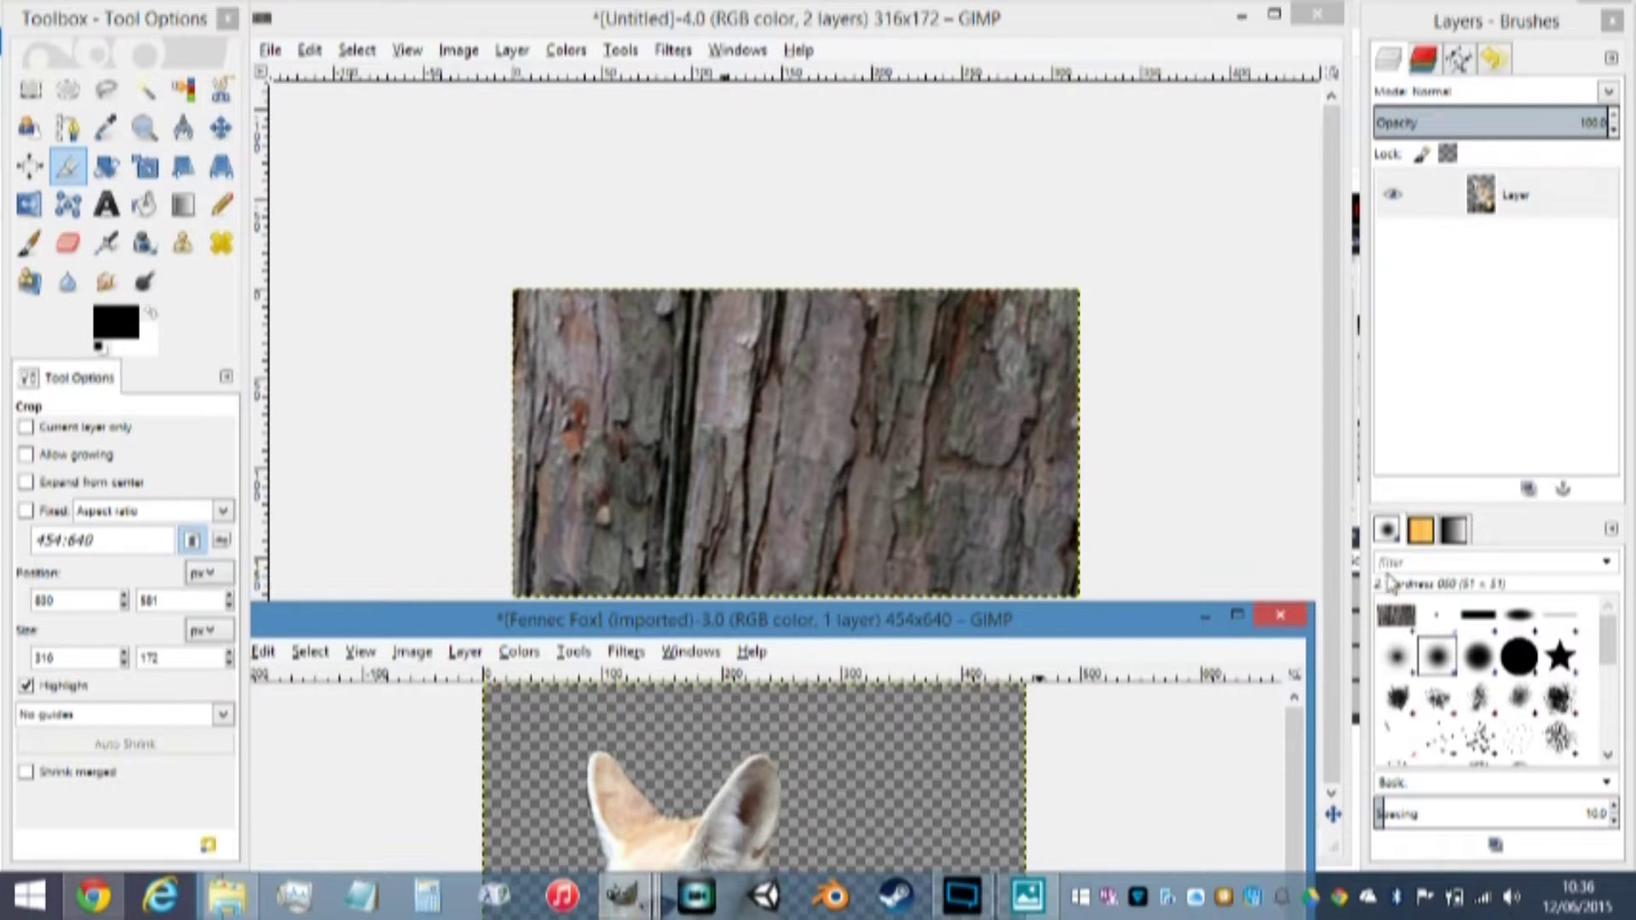
pyautogui.click(1204, 615)
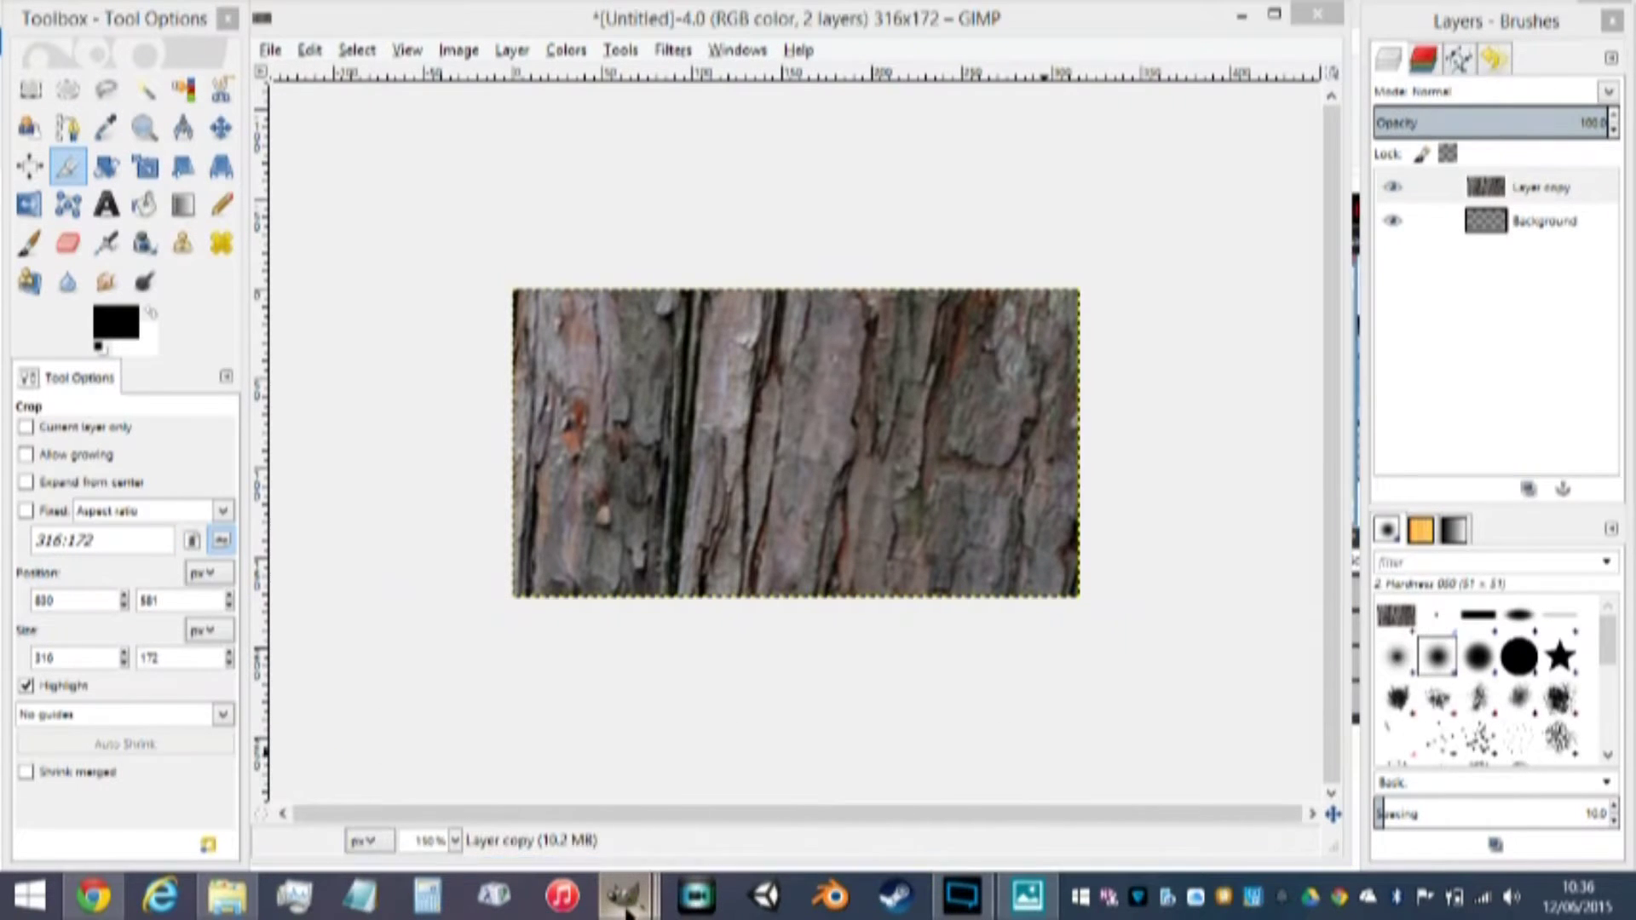
pyautogui.moveTo(622, 895)
pyautogui.click(464, 778)
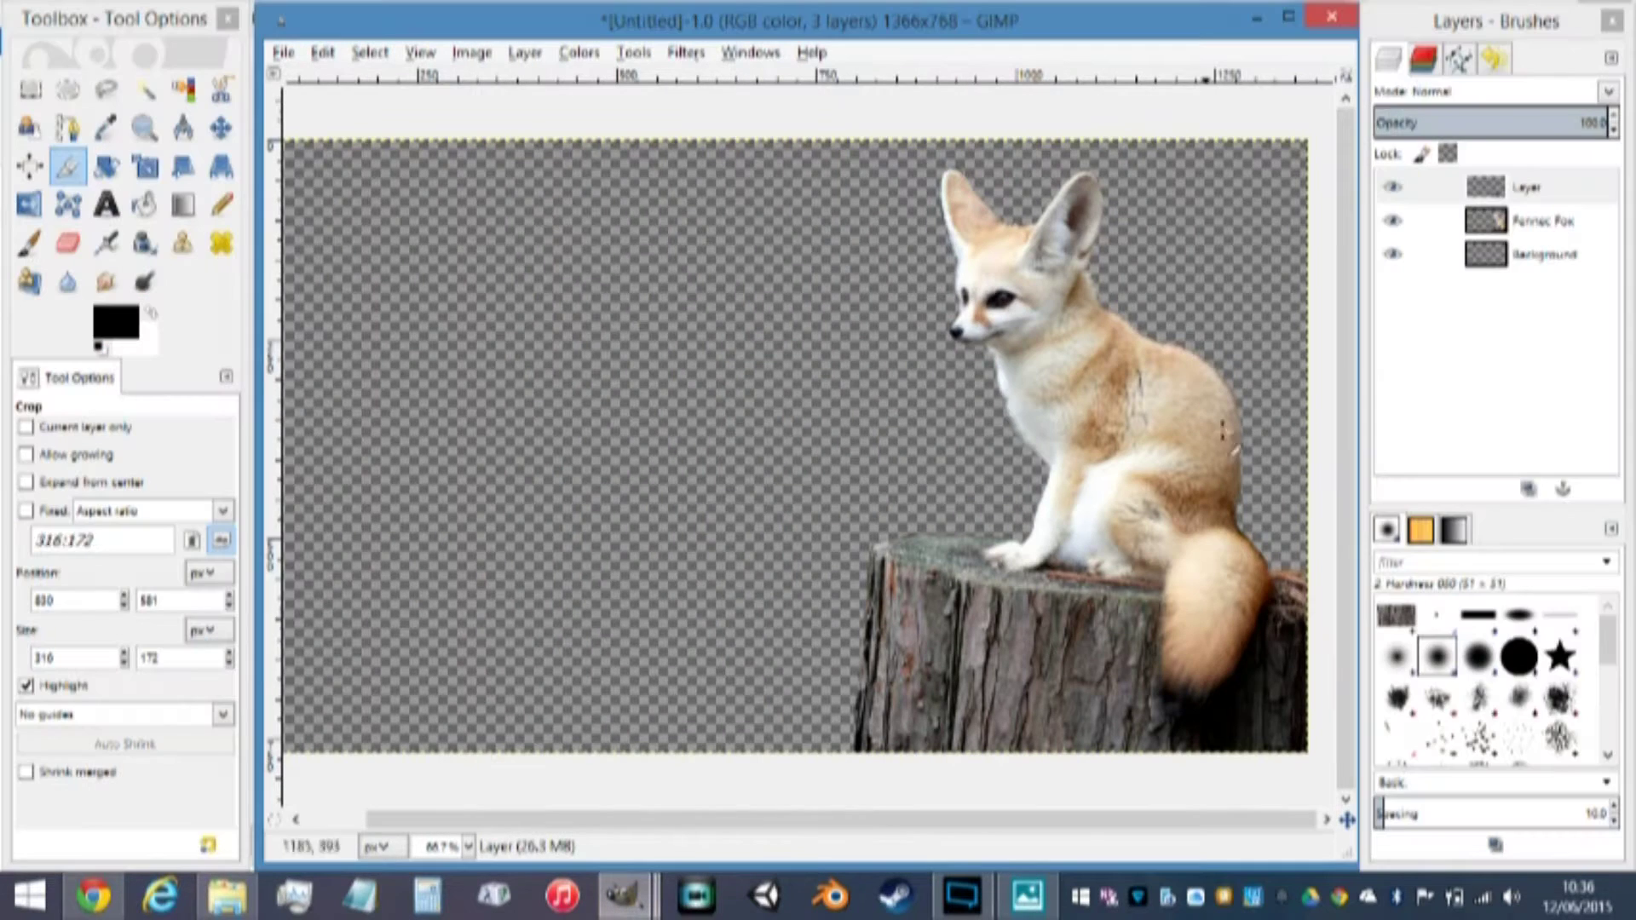
pyautogui.click(1514, 194)
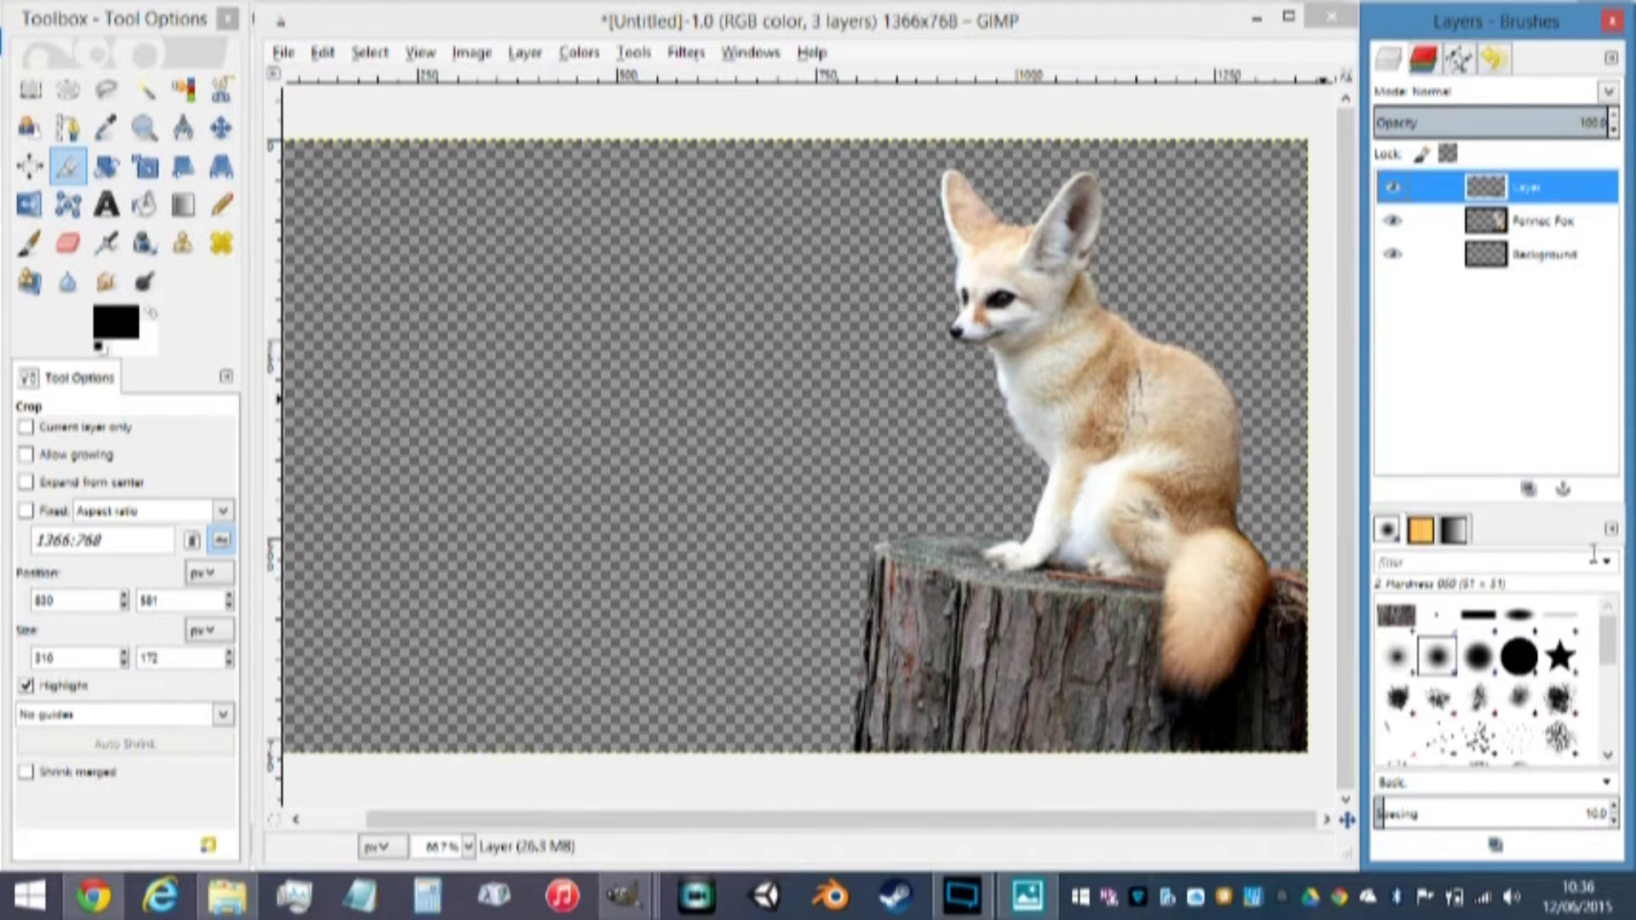
pyautogui.click(1599, 489)
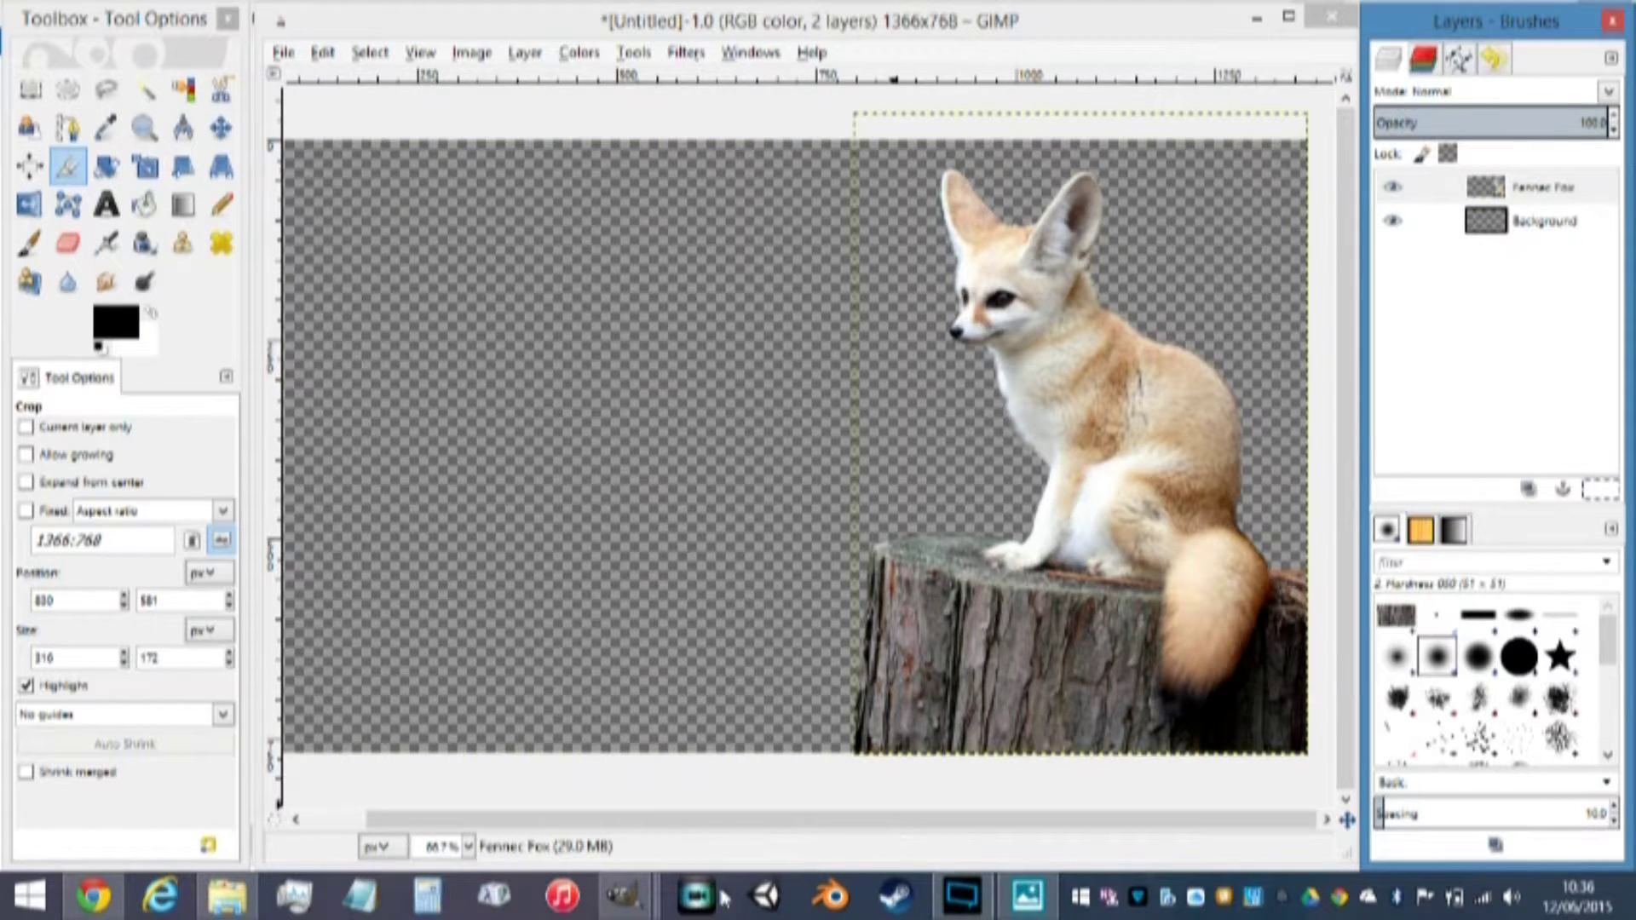
# Copy the cropped bark layer from the bark image into the fox image
pyautogui.moveTo(622, 894)
pyautogui.click(895, 771)
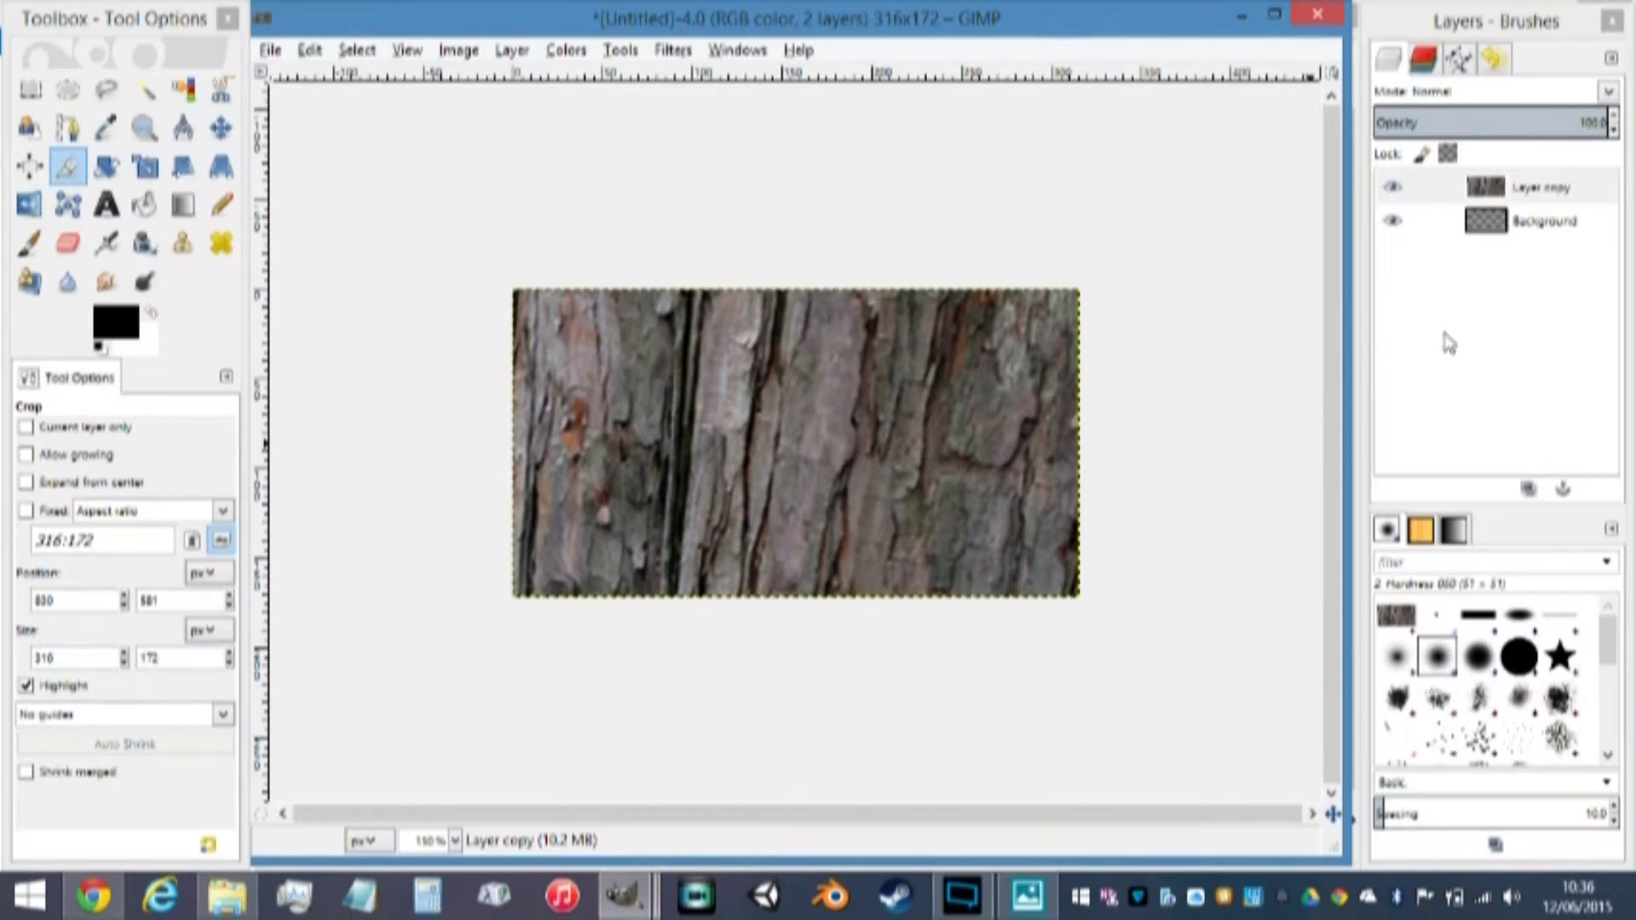
pyautogui.moveTo(944, 38); pyautogui.dragTo(937, 561)
pyautogui.moveTo(1455, 204); pyautogui.dragTo(776, 450)
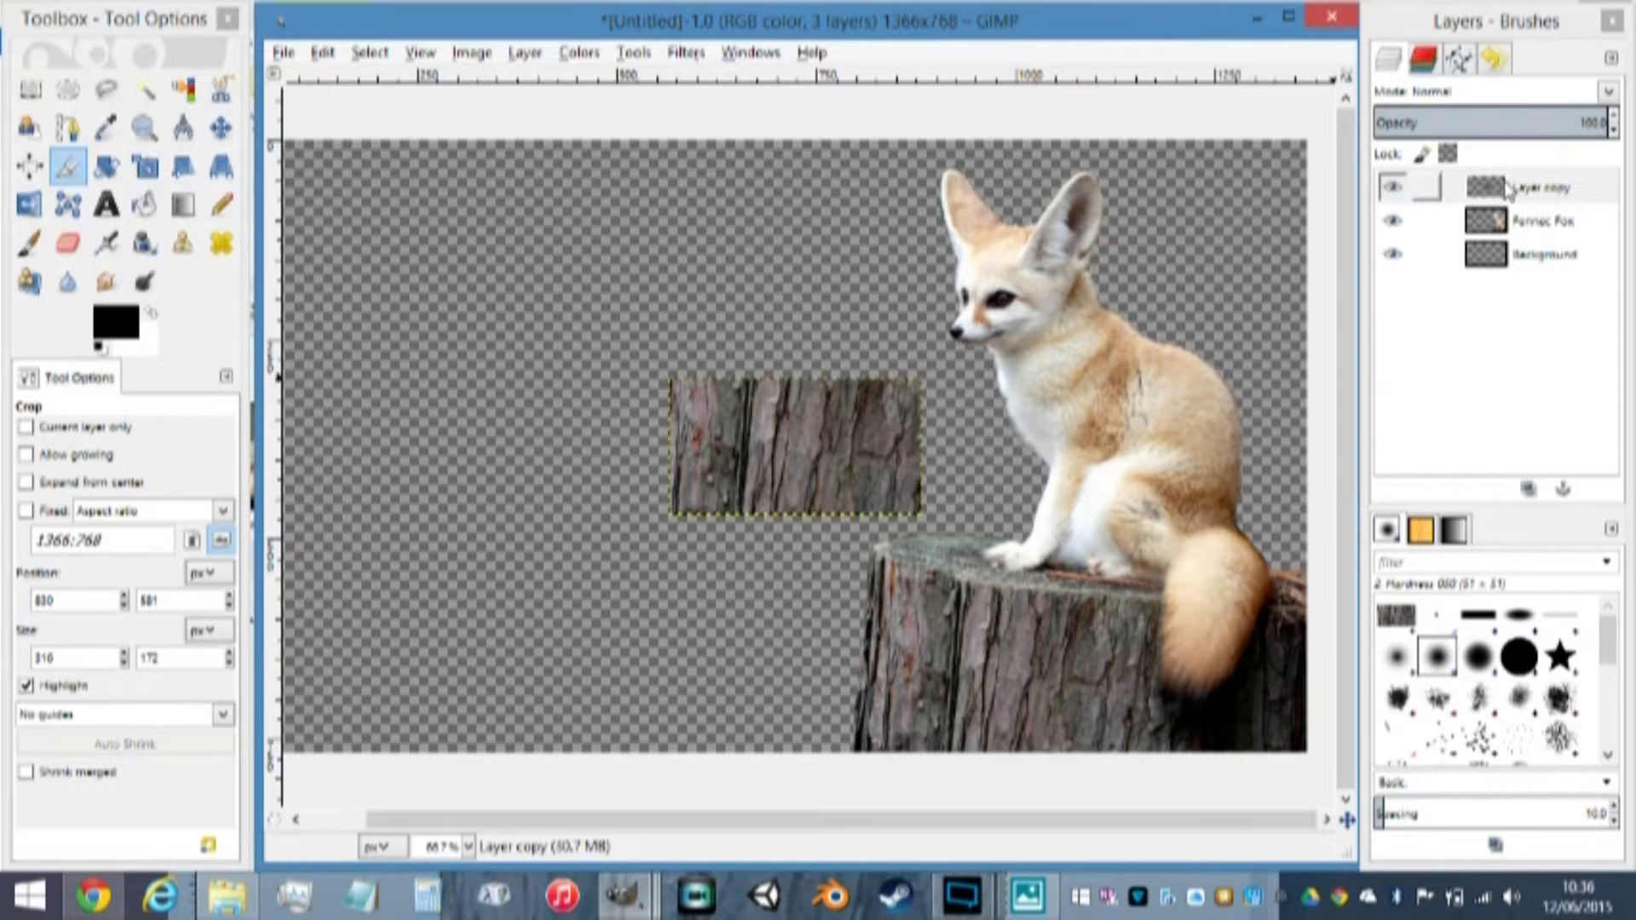
# Rename the copied bark layer to Log Background
pyautogui.click(1534, 189)
pyautogui.rightClick(1529, 197)
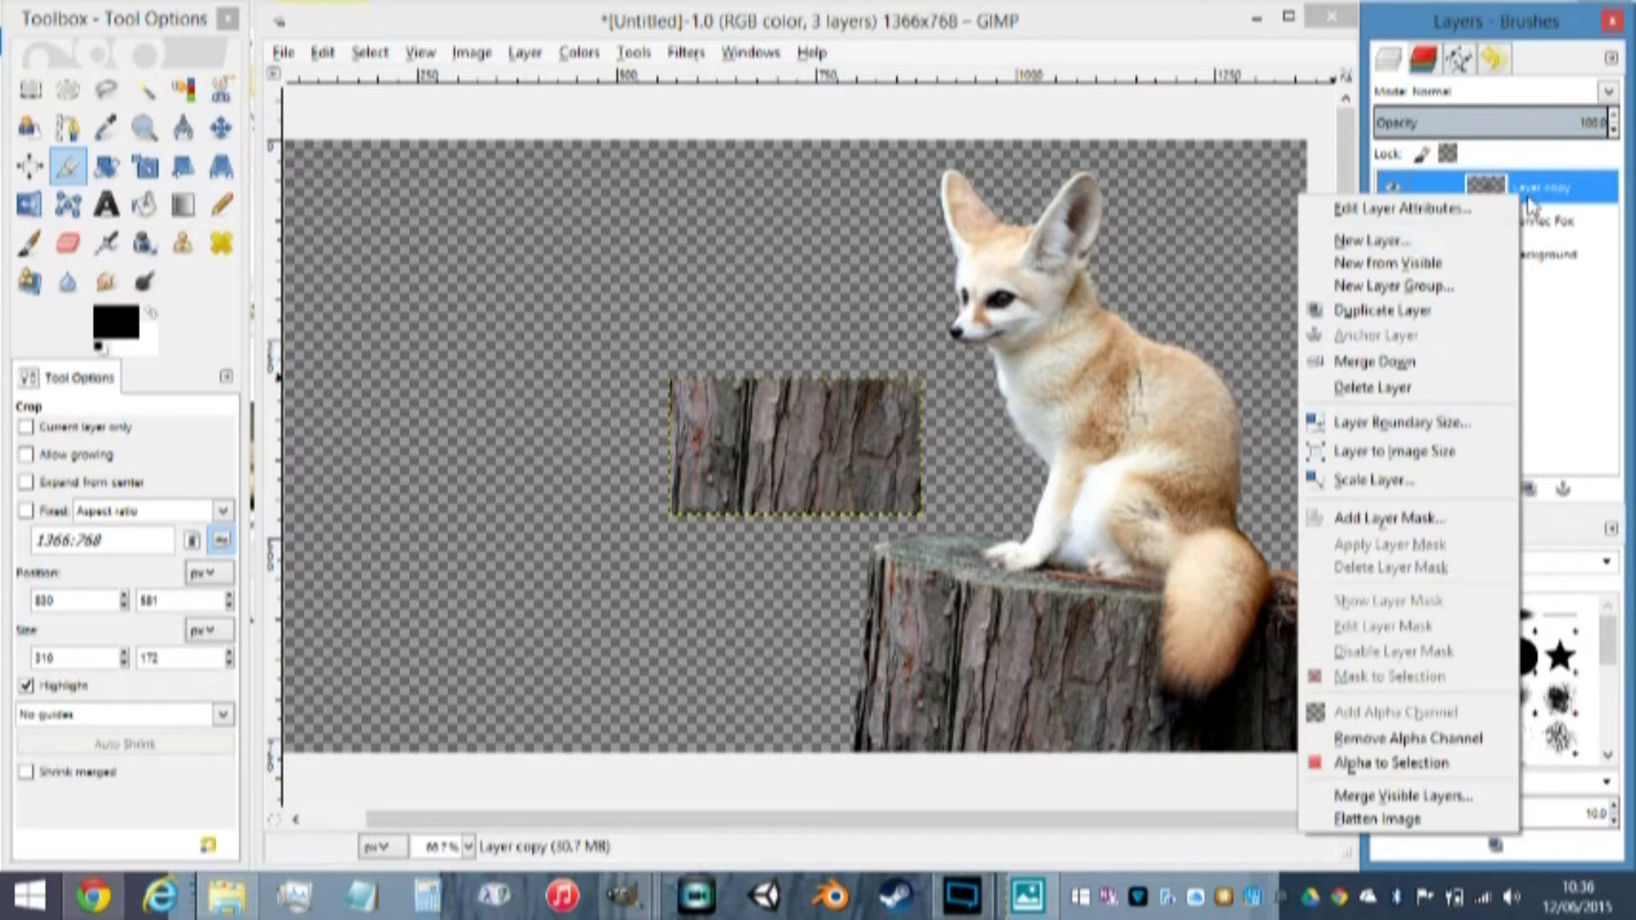
pyautogui.click(1449, 209)
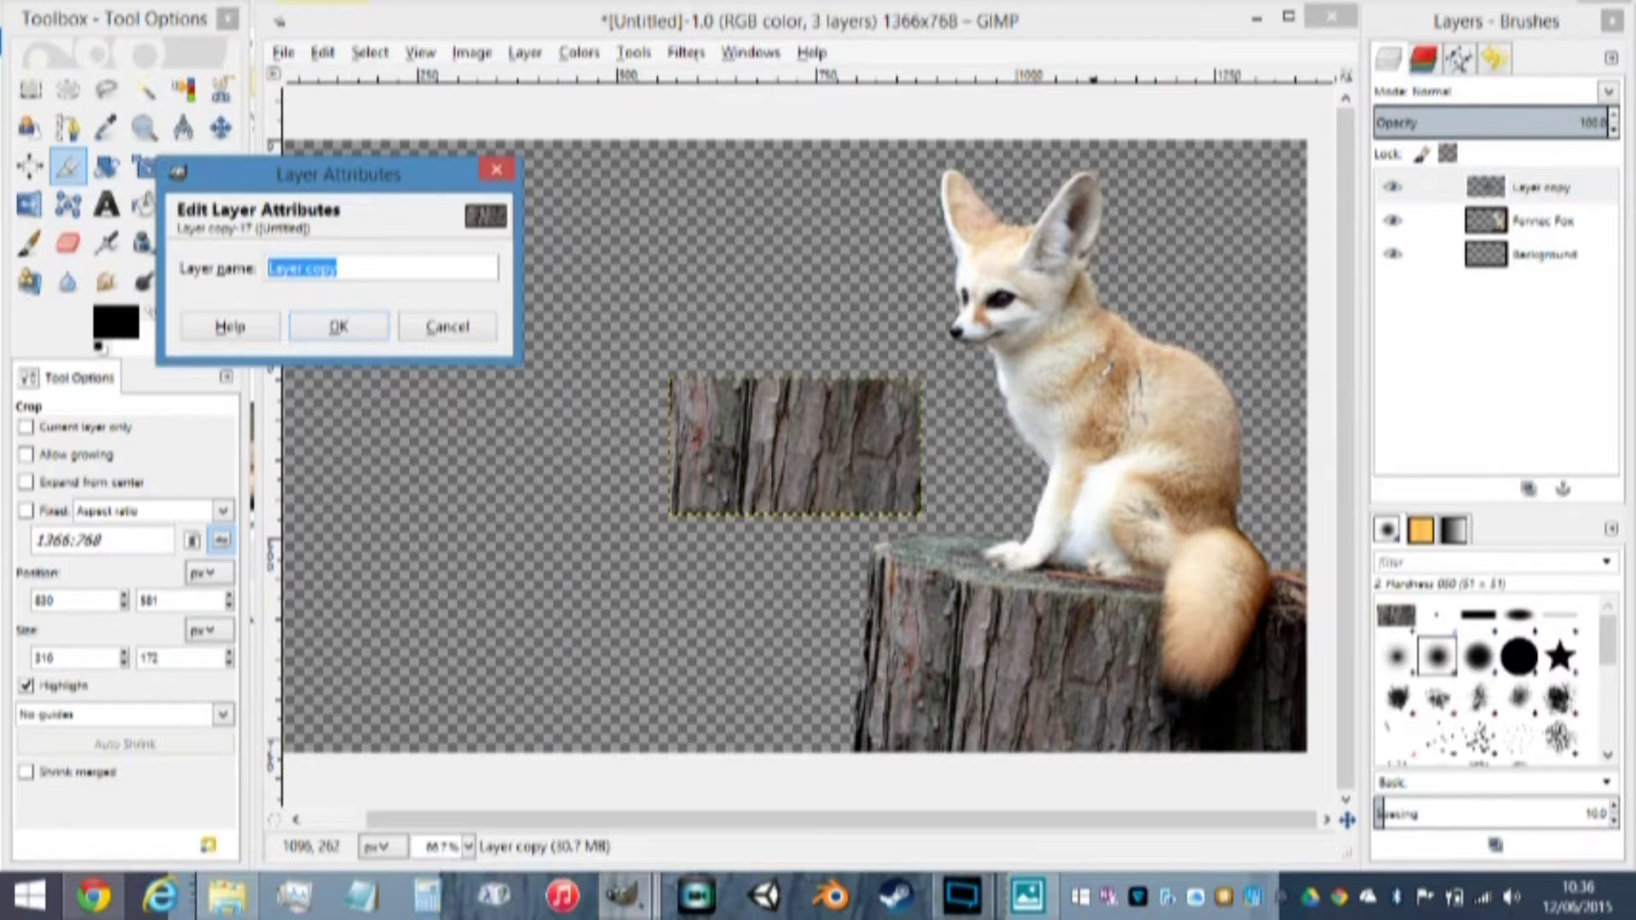
pyautogui.write('Log Background')
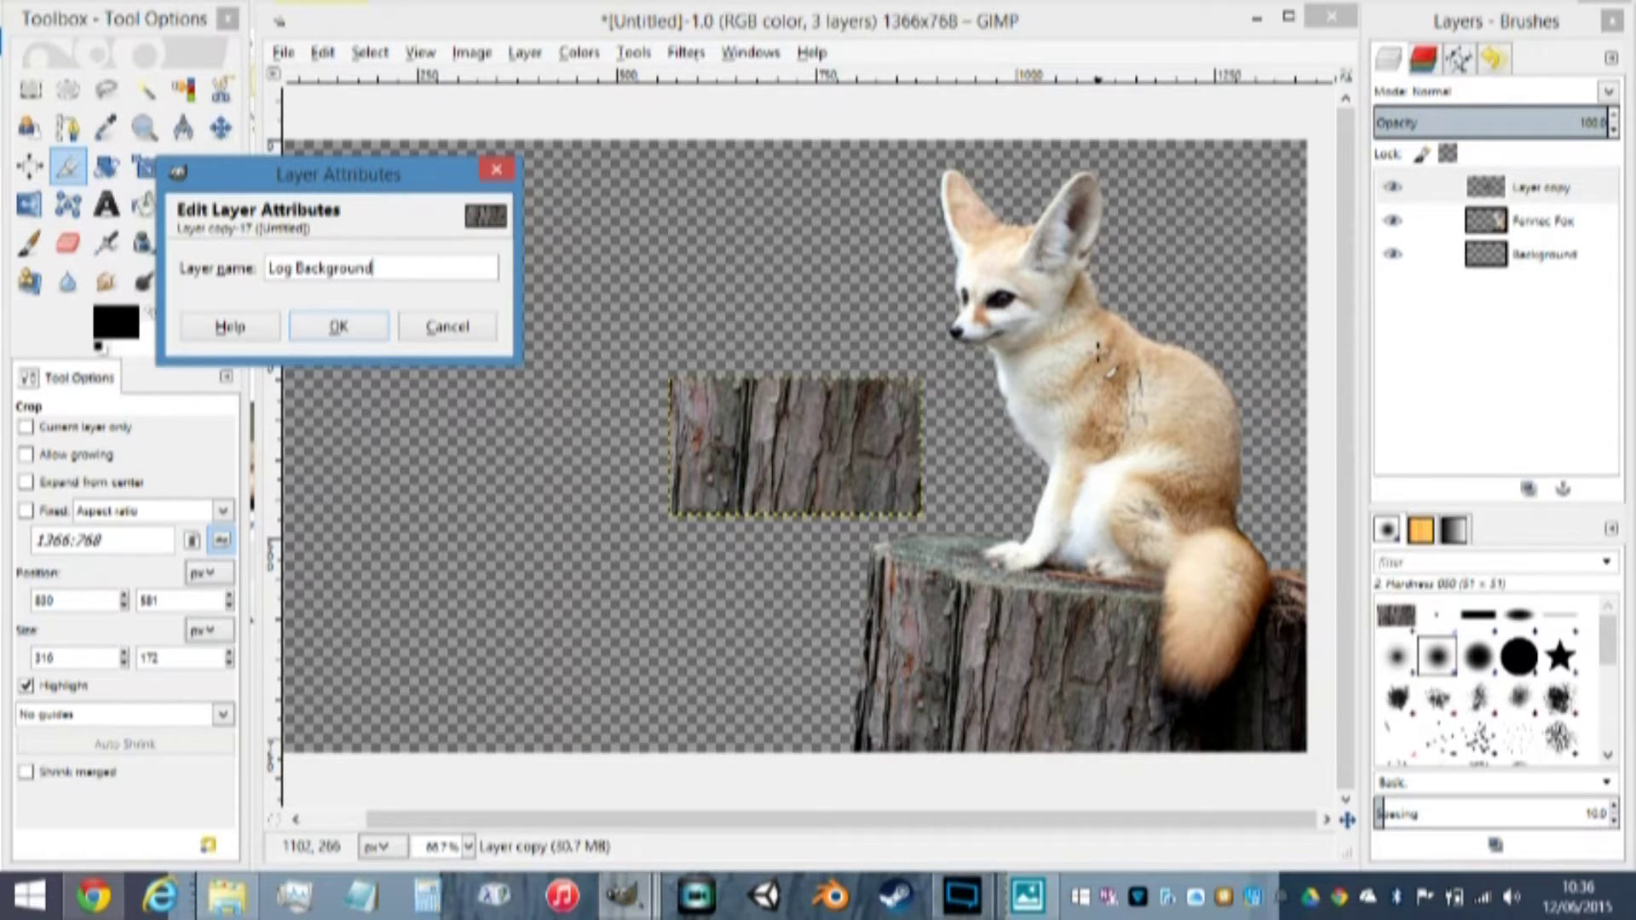
pyautogui.press('Return')
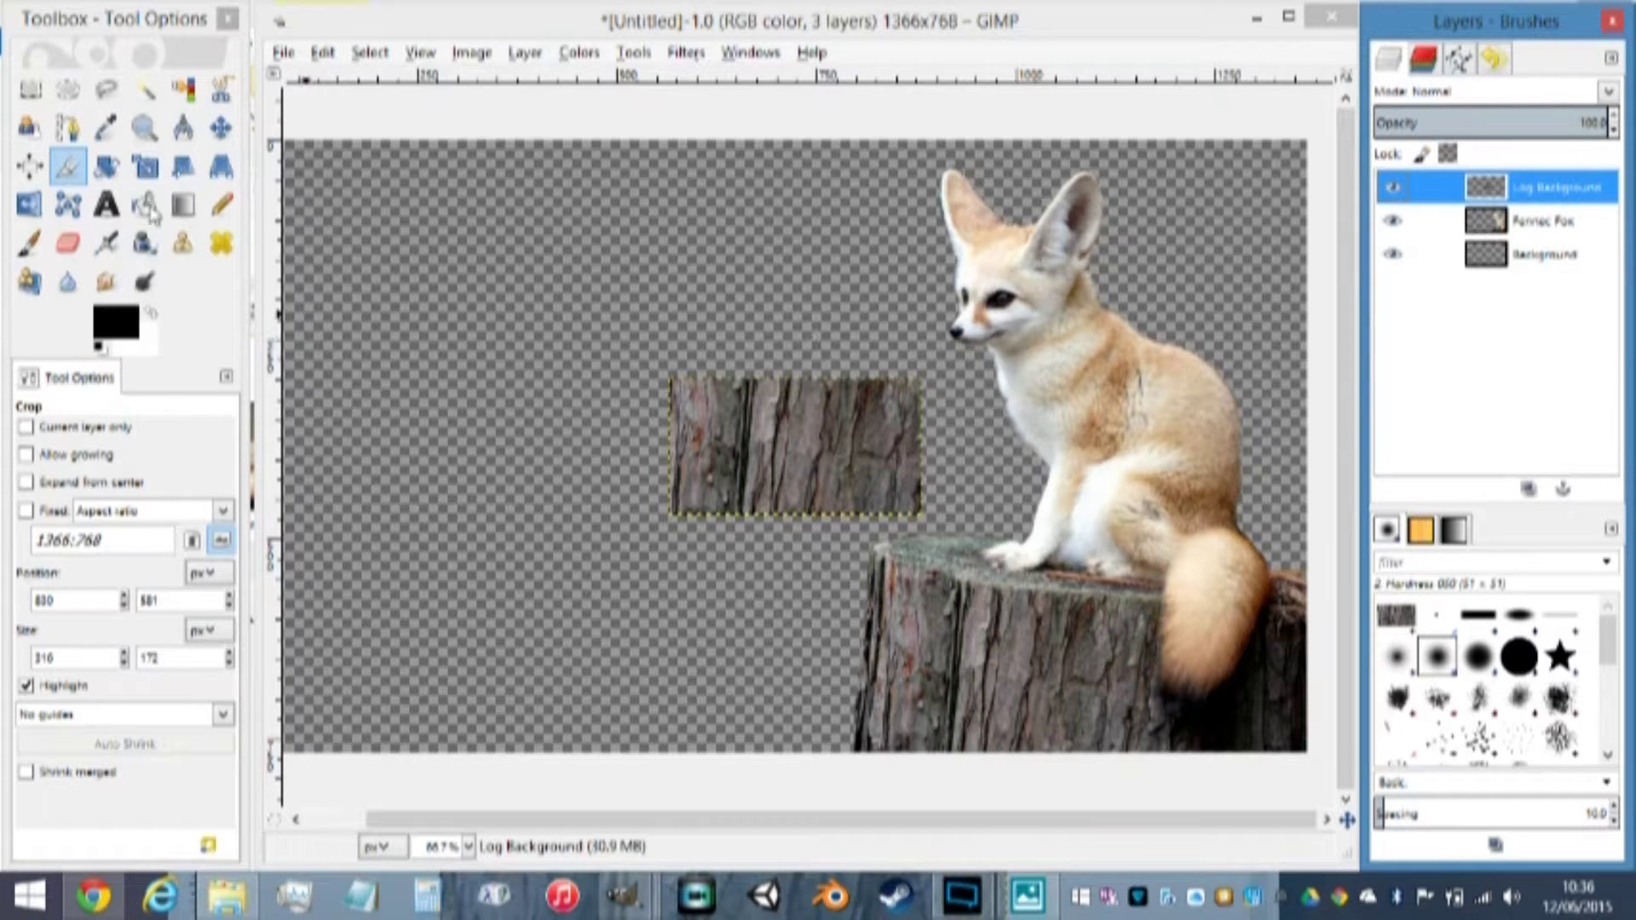
# Align the Log Background layer to the upper-left corner of the canvas
pyautogui.click(220, 127)
pyautogui.click(26, 172)
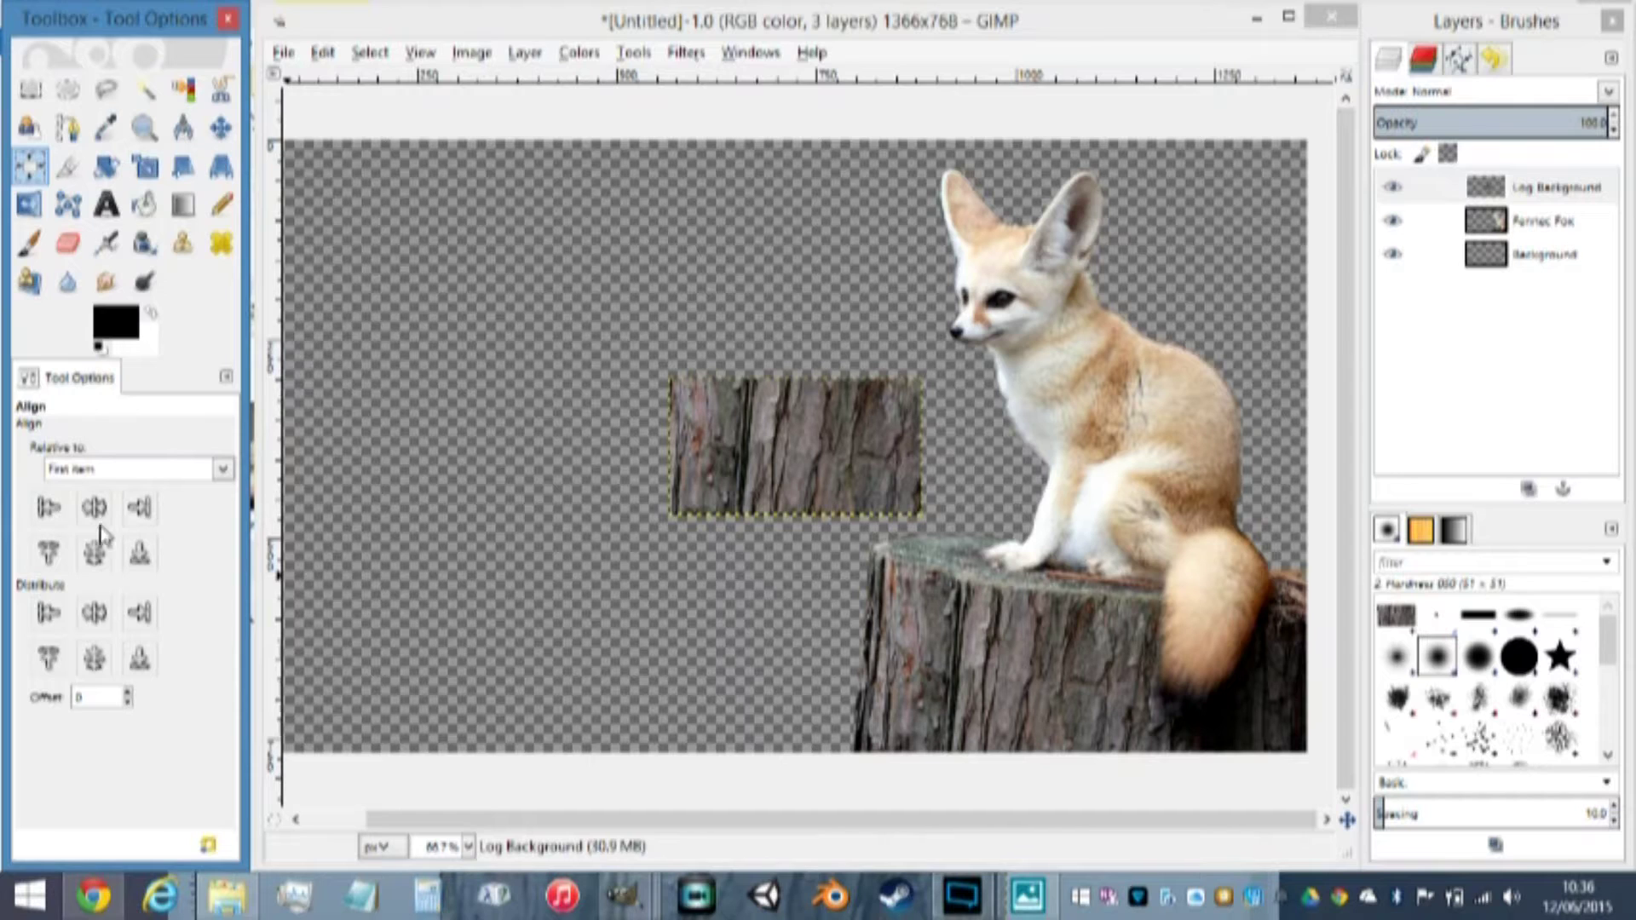
pyautogui.click(753, 456)
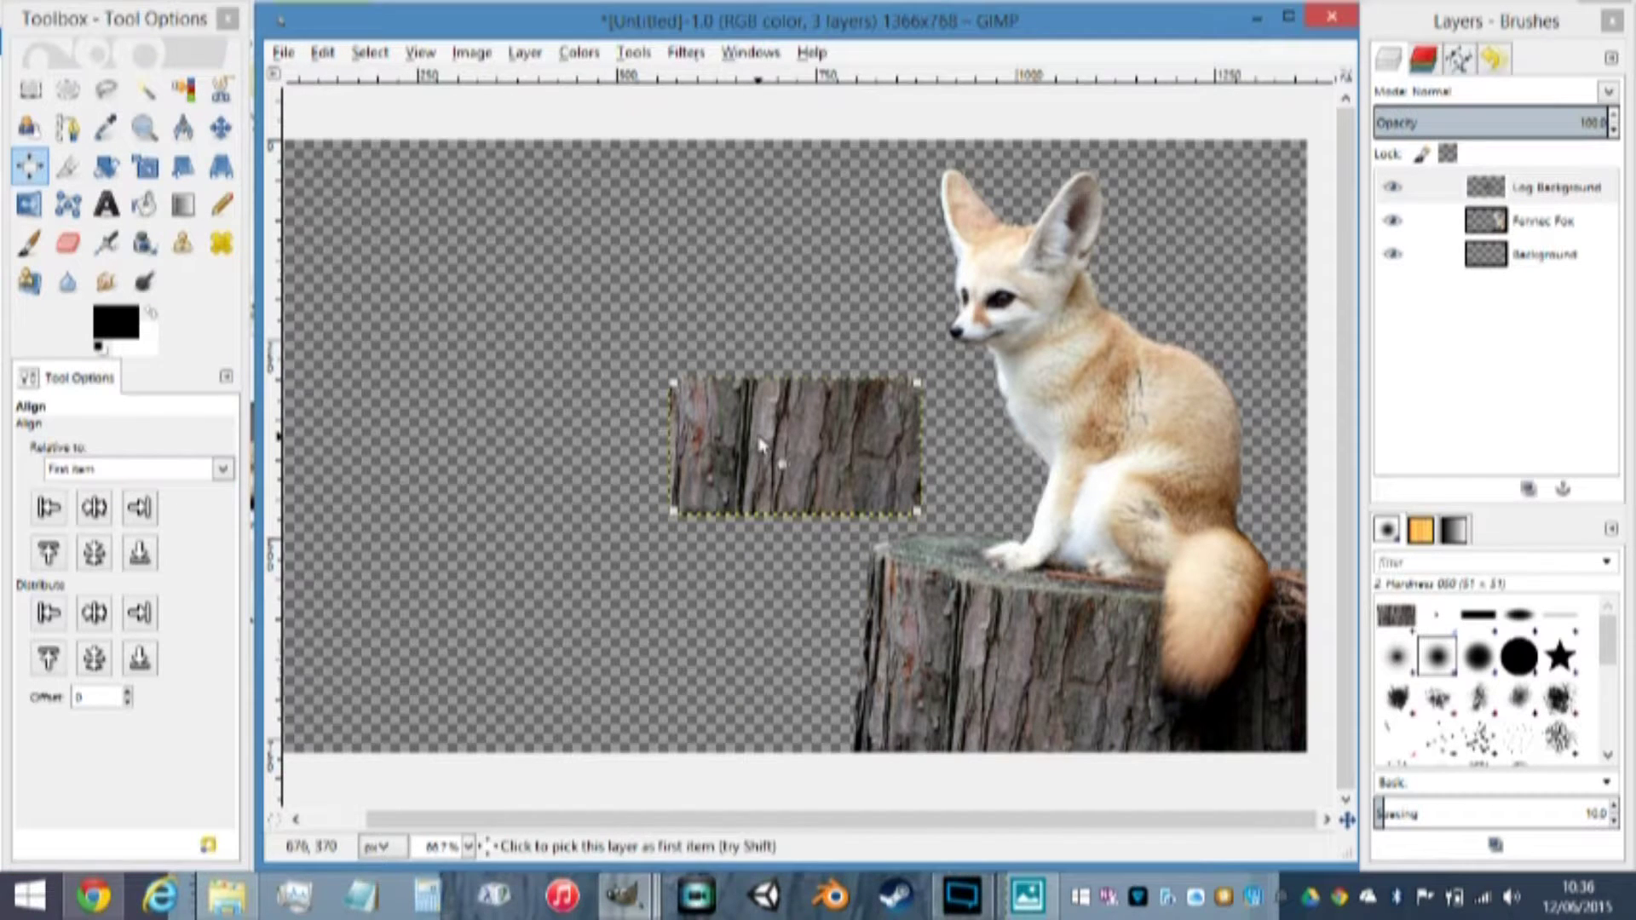
pyautogui.click(50, 509)
pyautogui.click(49, 553)
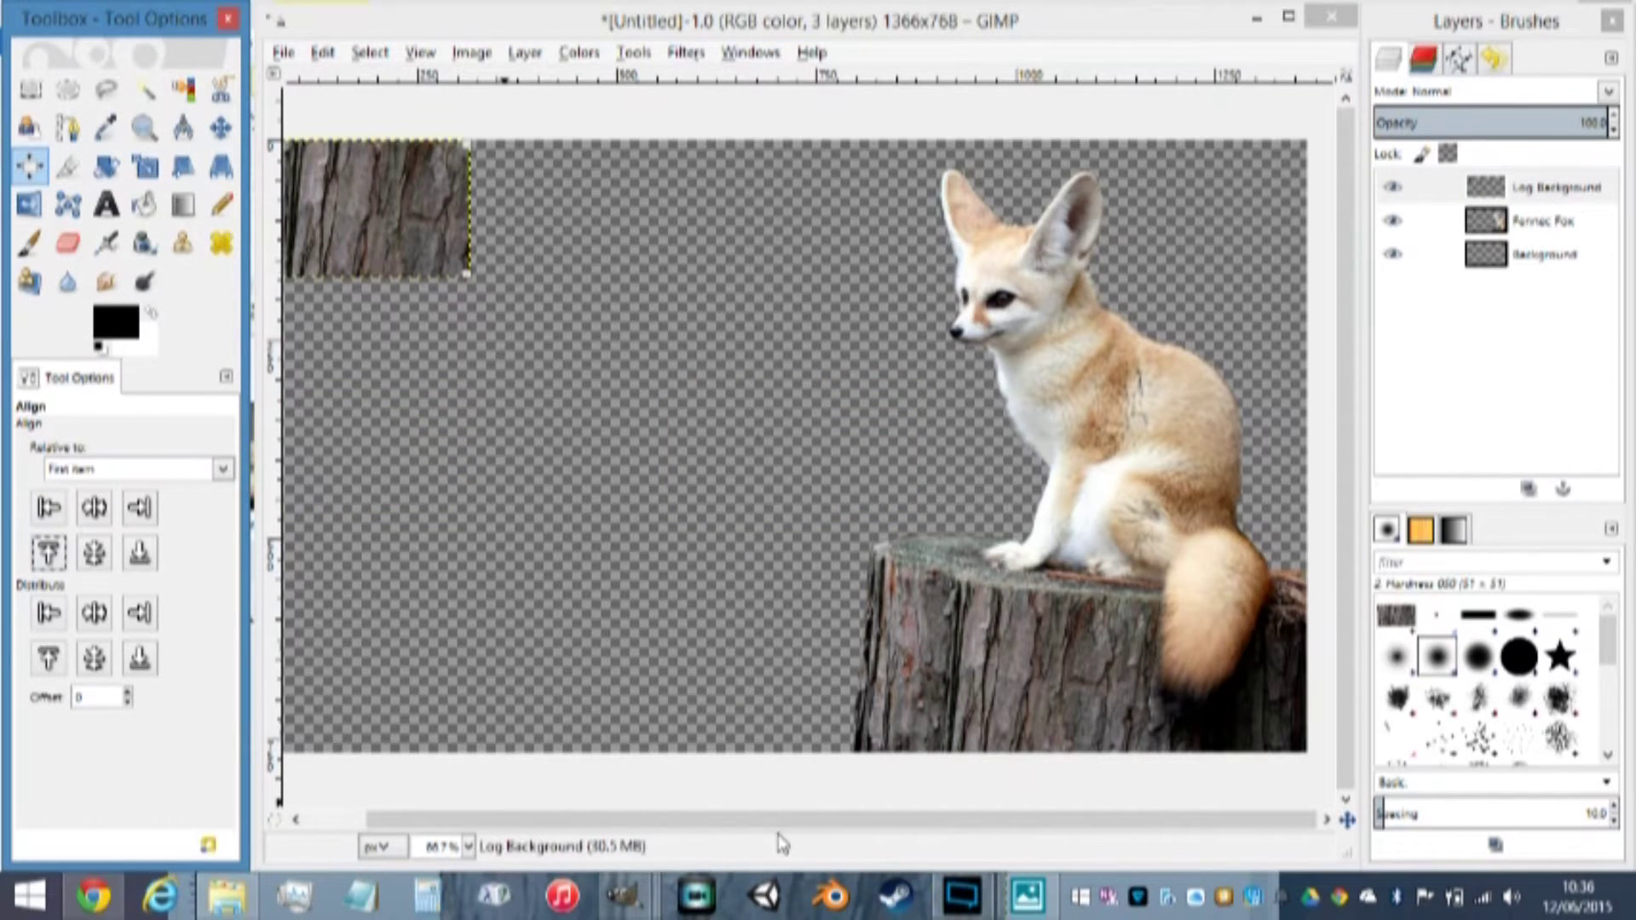
# Fit the fox image in its window and minimize the separate 316 x 172 px bark image
pyautogui.moveTo(681, 820); pyautogui.dragTo(518, 832)
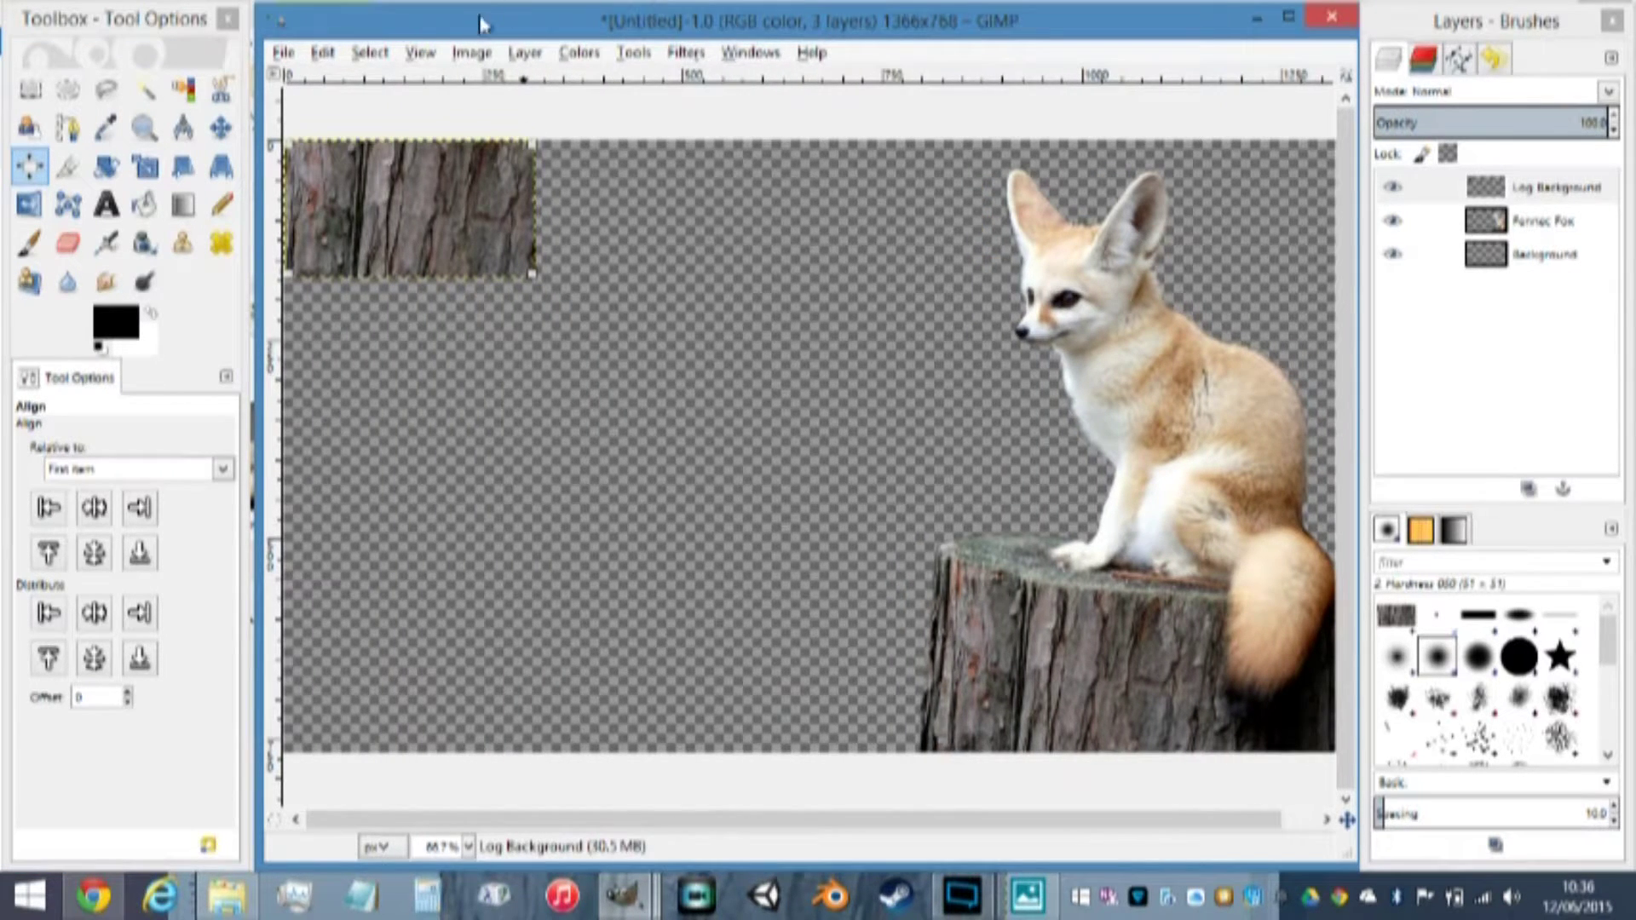
pyautogui.moveTo(469, 29); pyautogui.dragTo(464, 30)
pyautogui.click(414, 52)
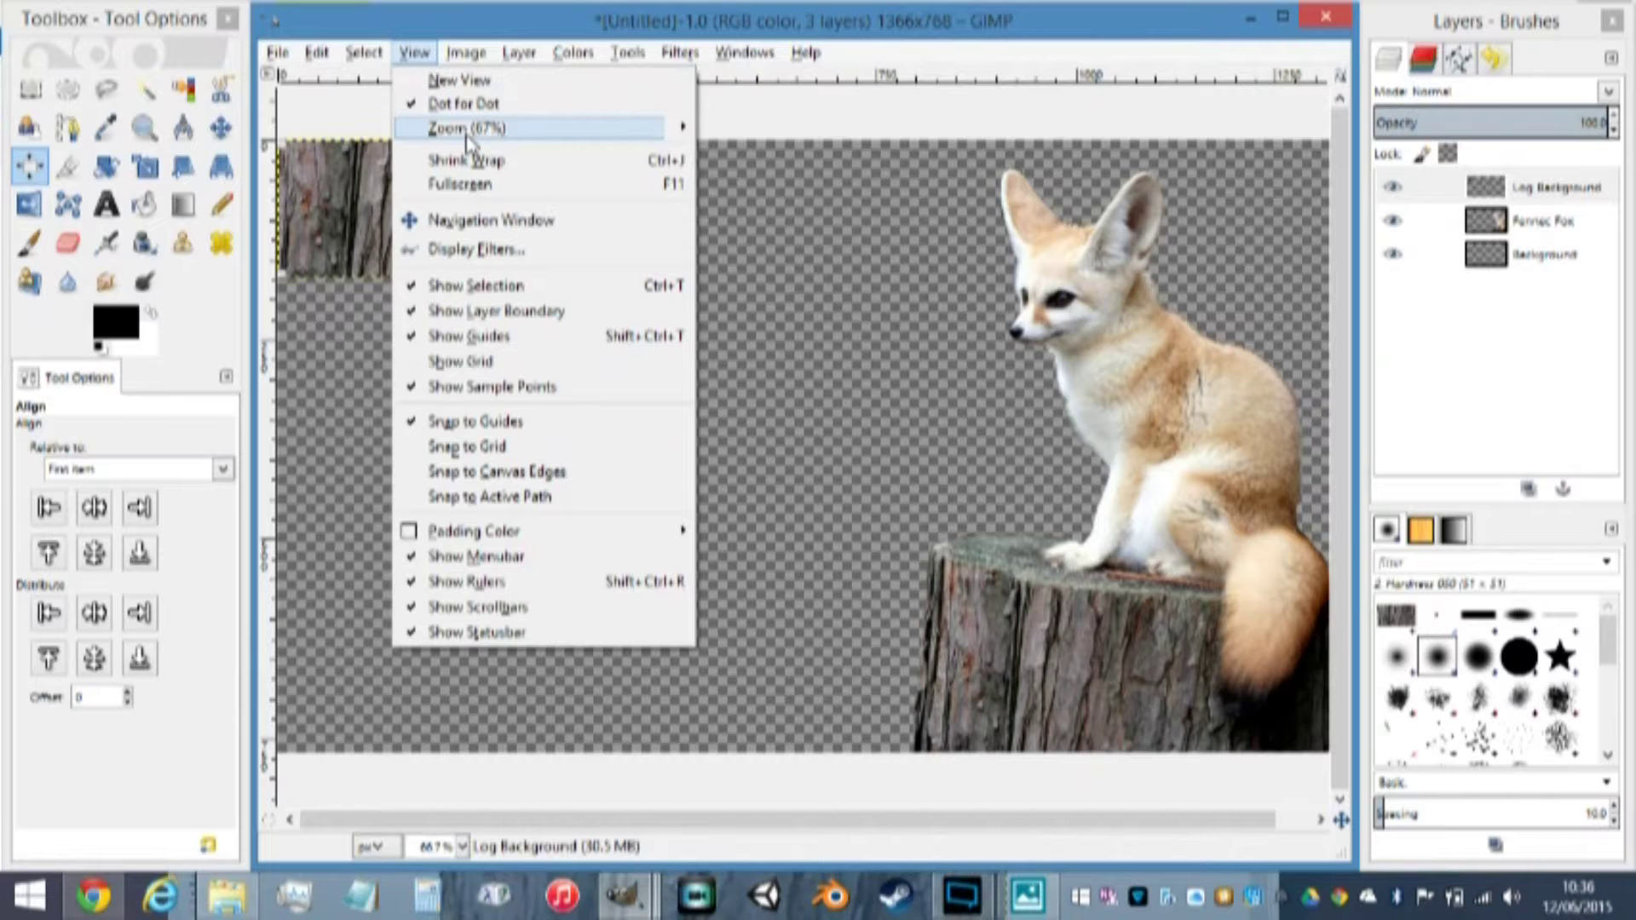
pyautogui.moveTo(468, 132)
pyautogui.click(792, 196)
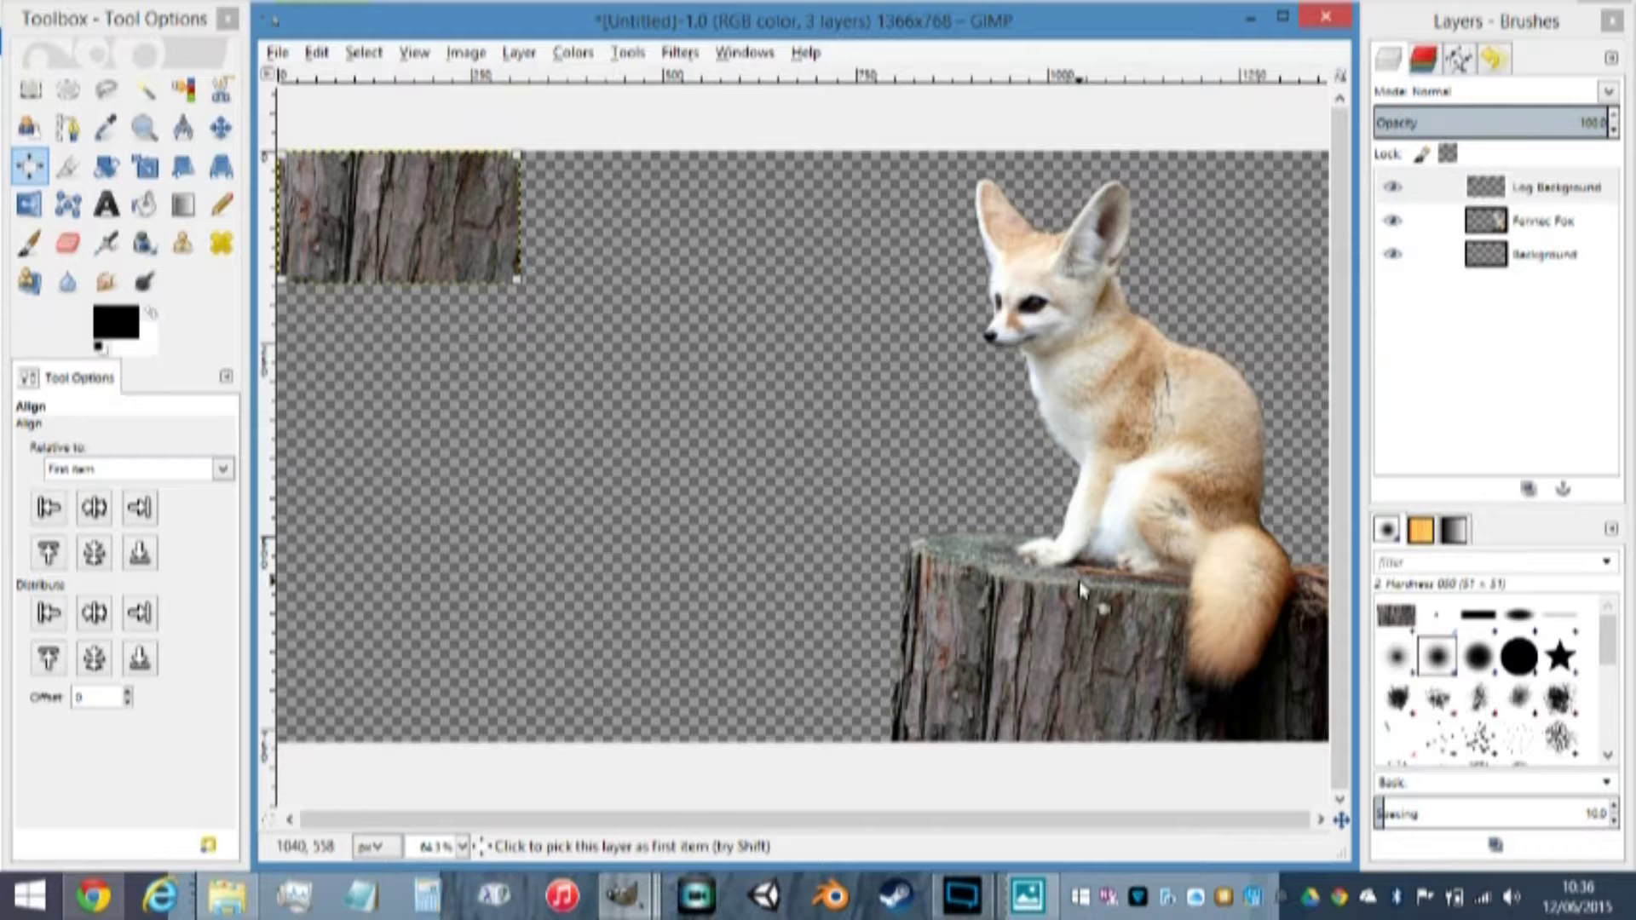
pyautogui.moveTo(632, 911)
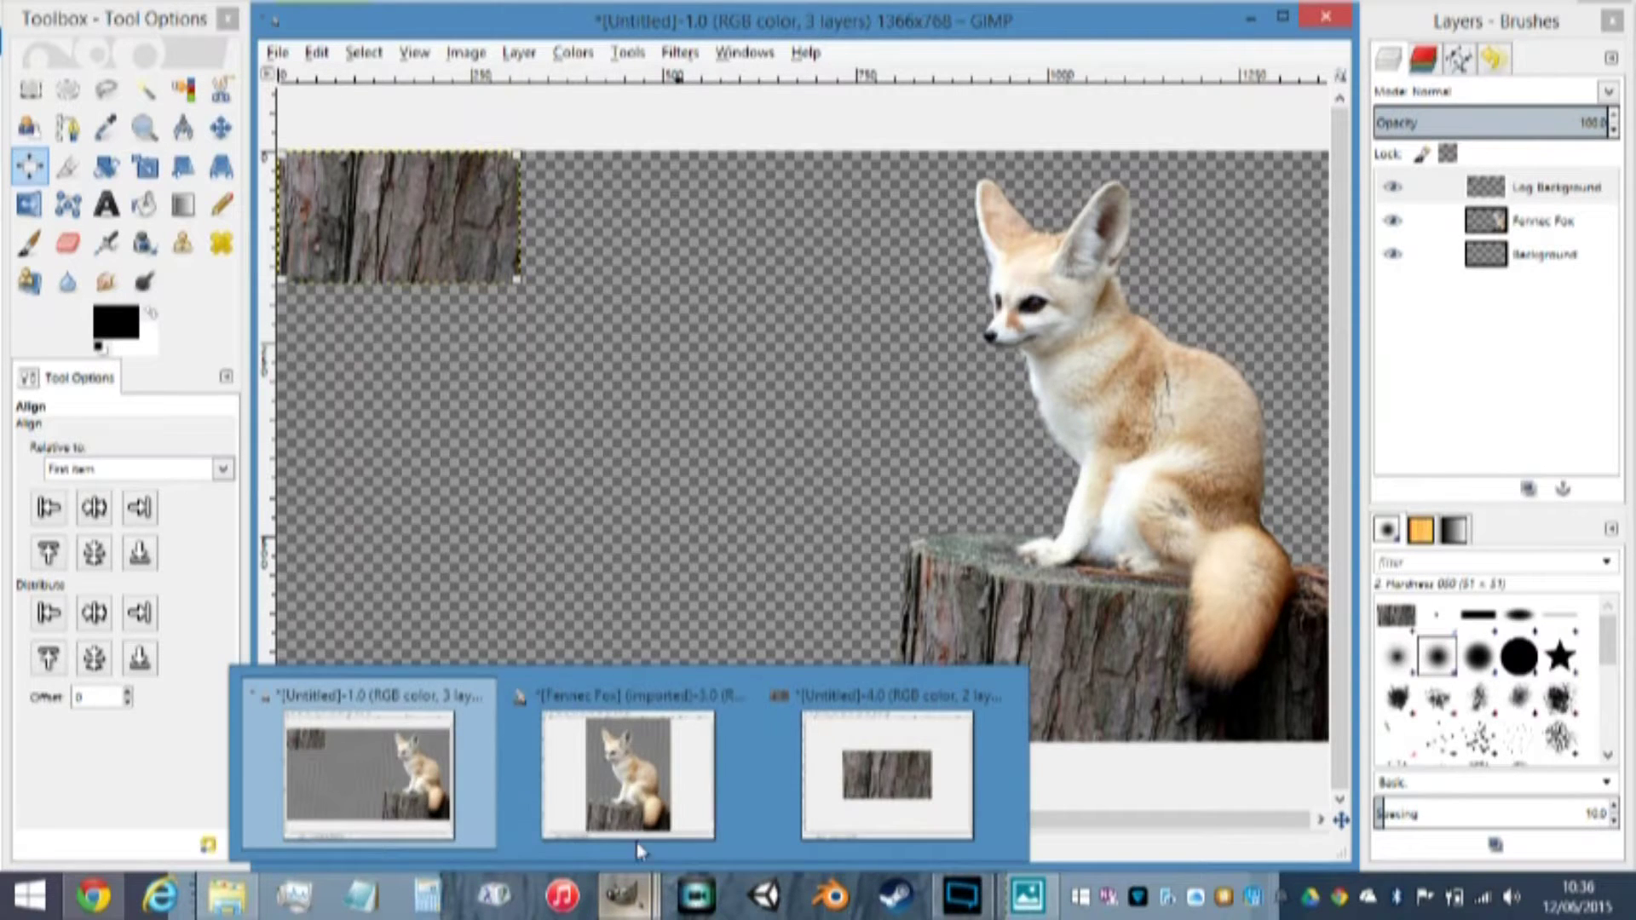
pyautogui.click(895, 771)
pyautogui.moveTo(769, 569); pyautogui.dragTo(980, 4)
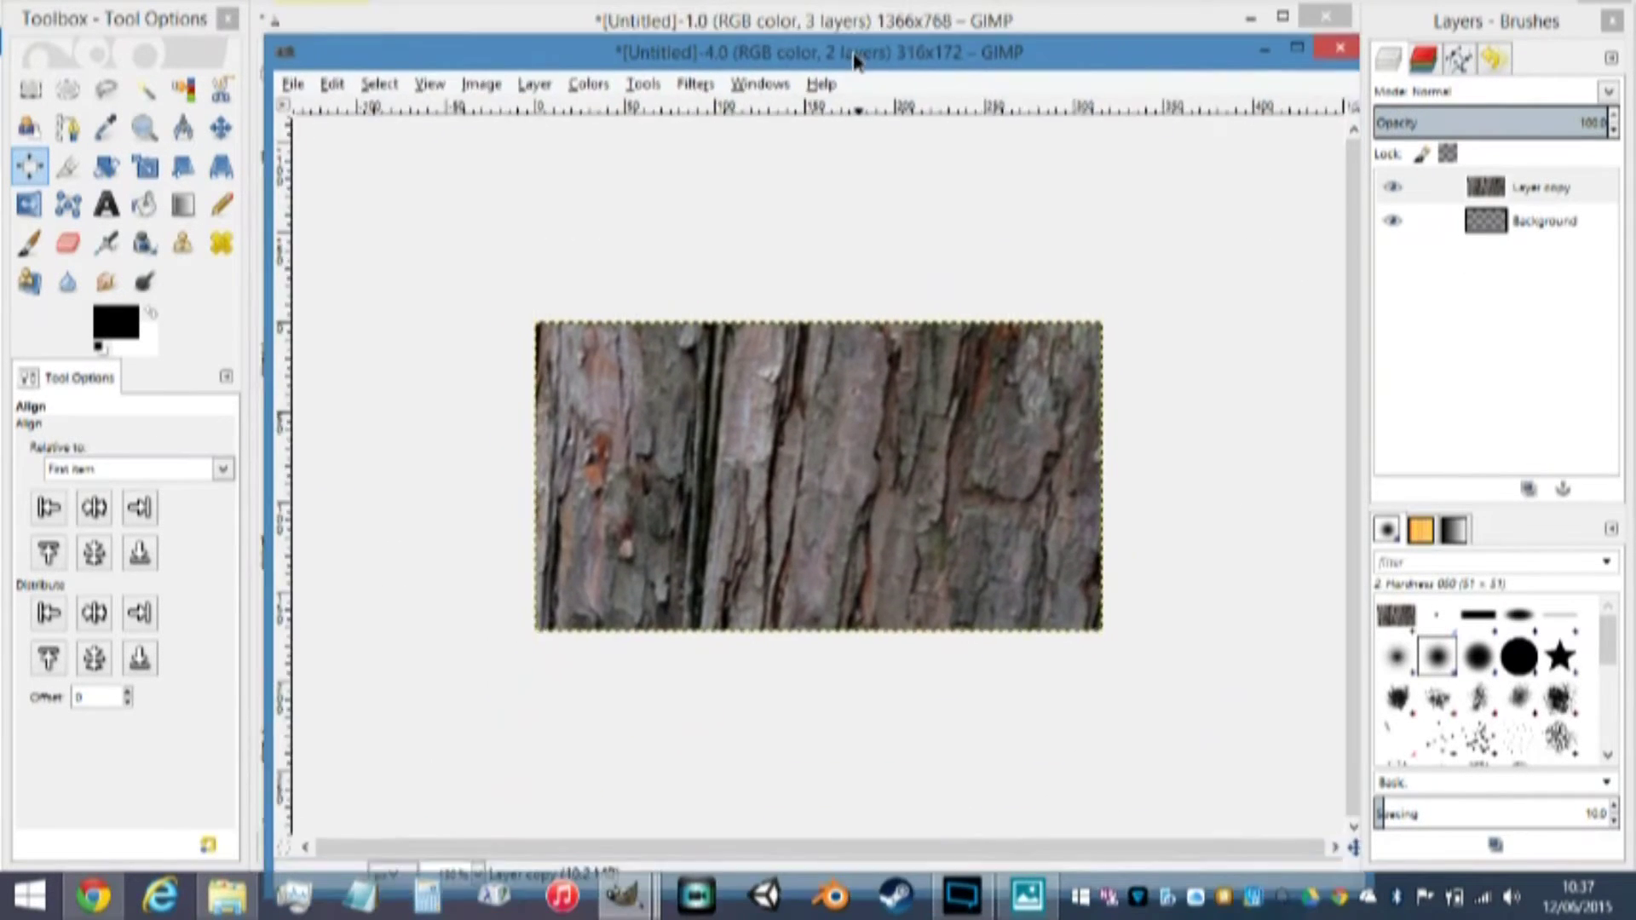
pyautogui.click(1245, 26)
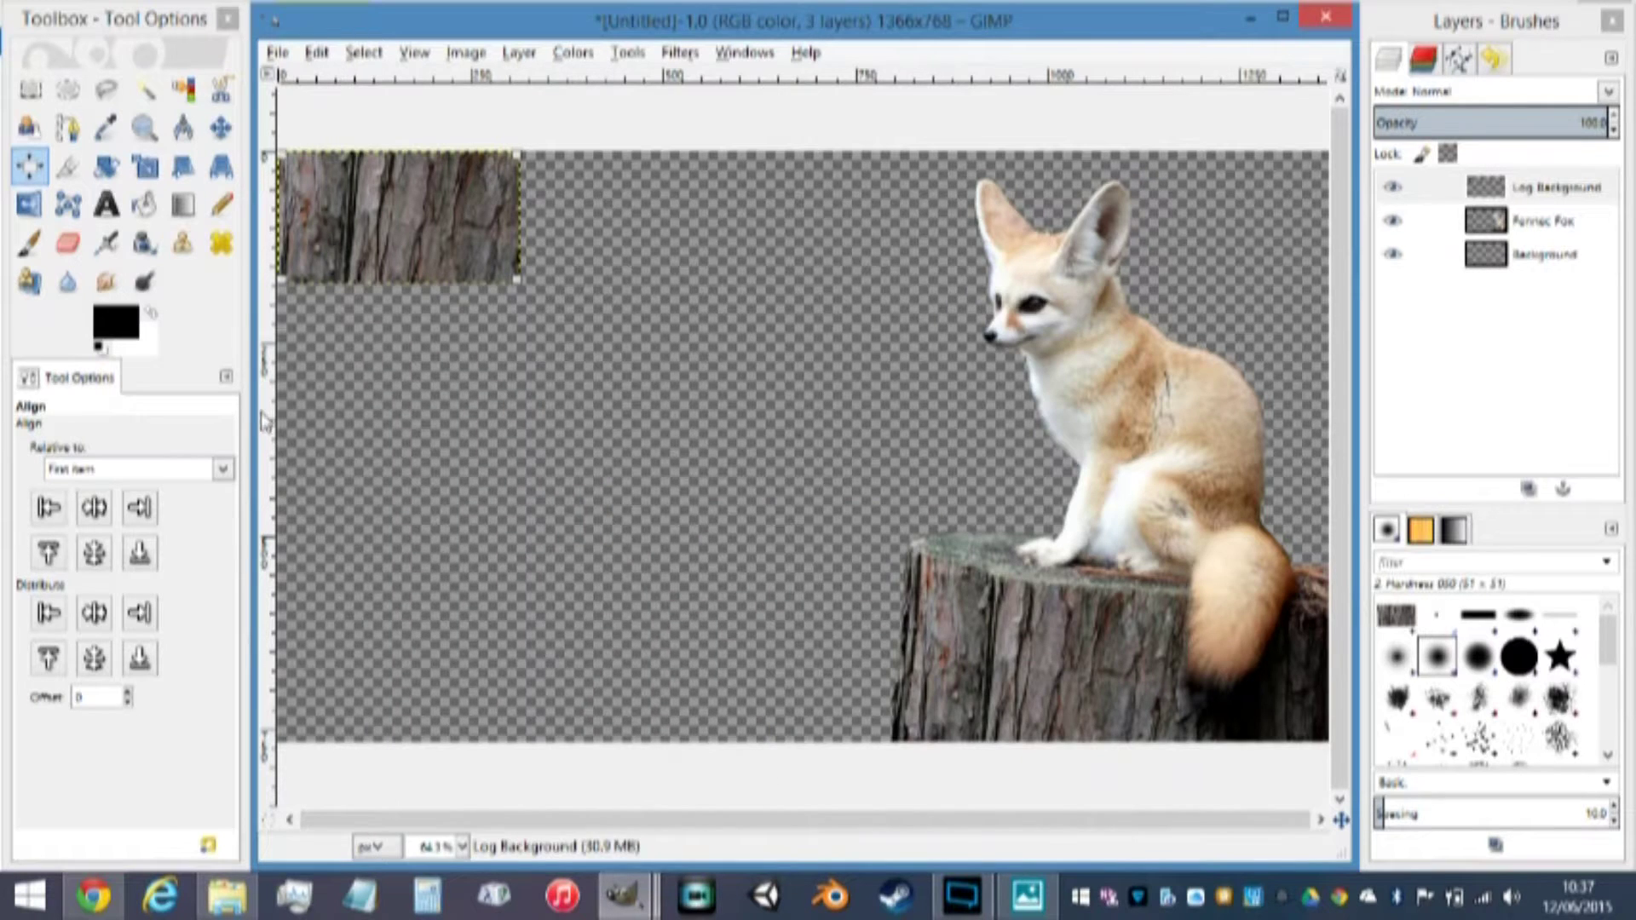
# Scale the Log Background layer up to about 1364 x 769 px so it covers the canvas
pyautogui.click(145, 166)
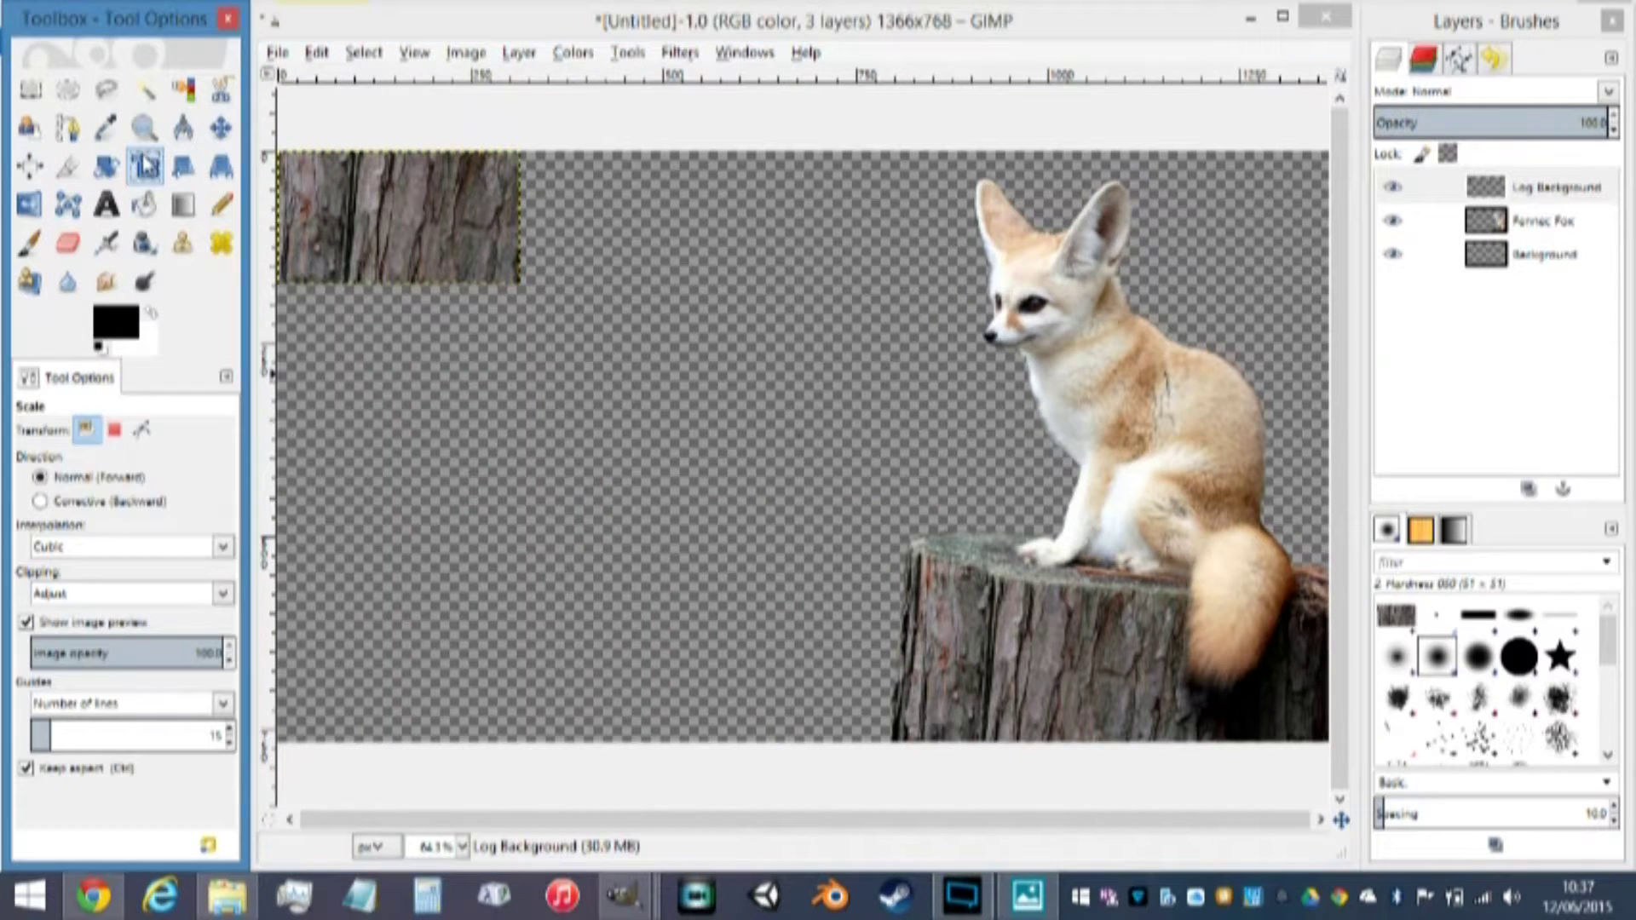
pyautogui.click(459, 238)
pyautogui.moveTo(583, 151); pyautogui.dragTo(127, 386)
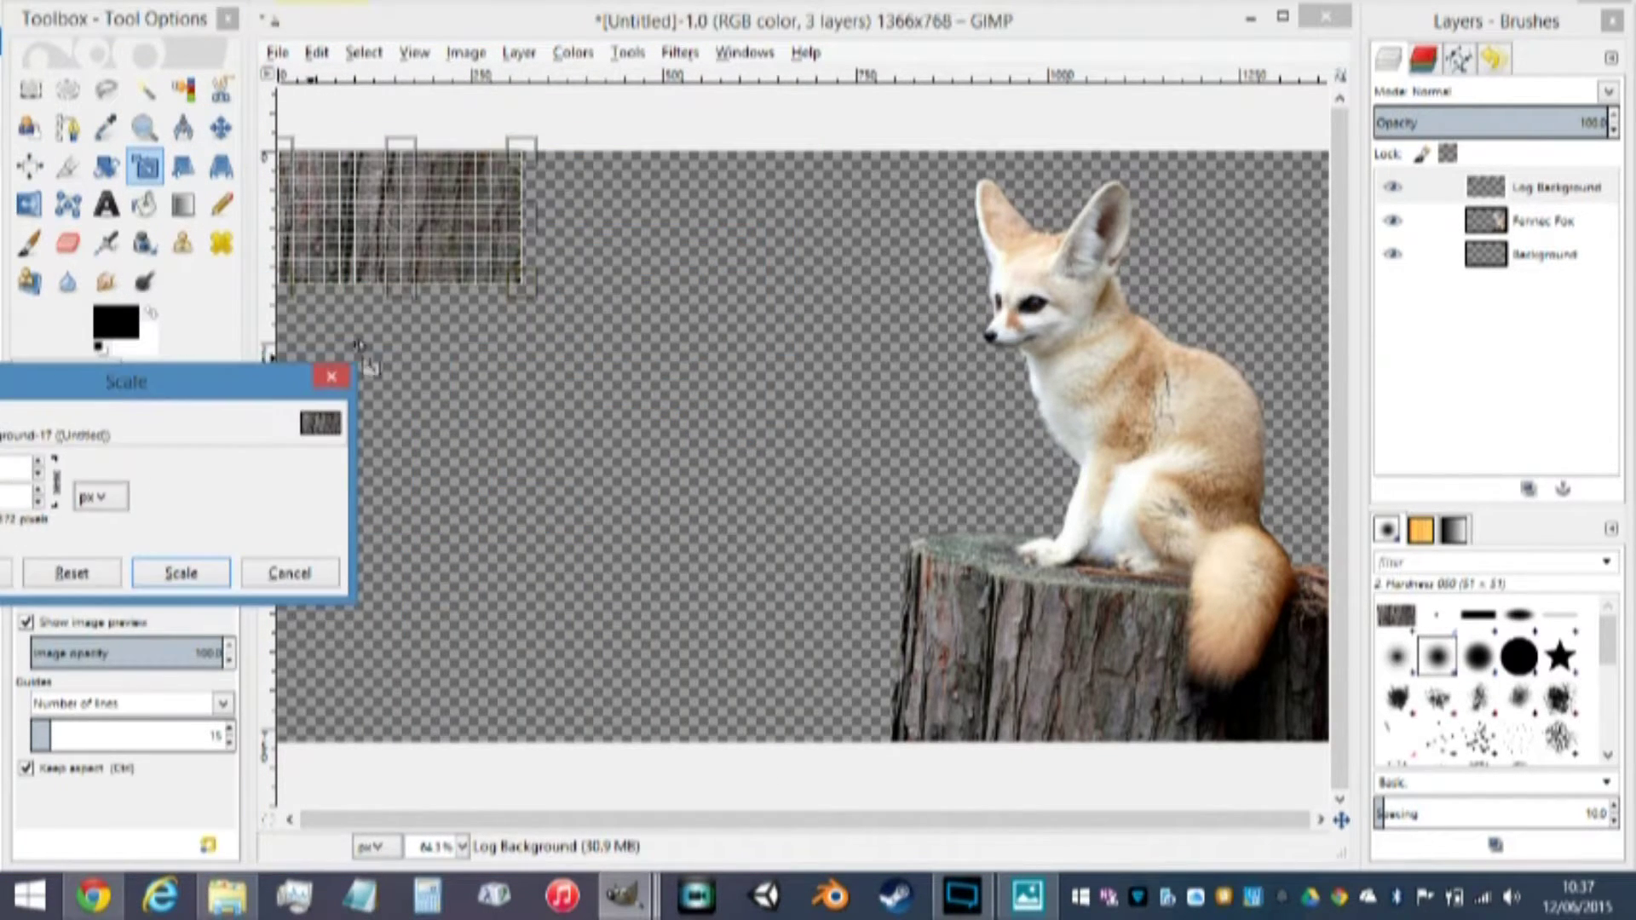
pyautogui.click(529, 294)
pyautogui.moveTo(755, 407); pyautogui.dragTo(1346, 748)
pyautogui.moveTo(803, 725); pyautogui.dragTo(805, 745)
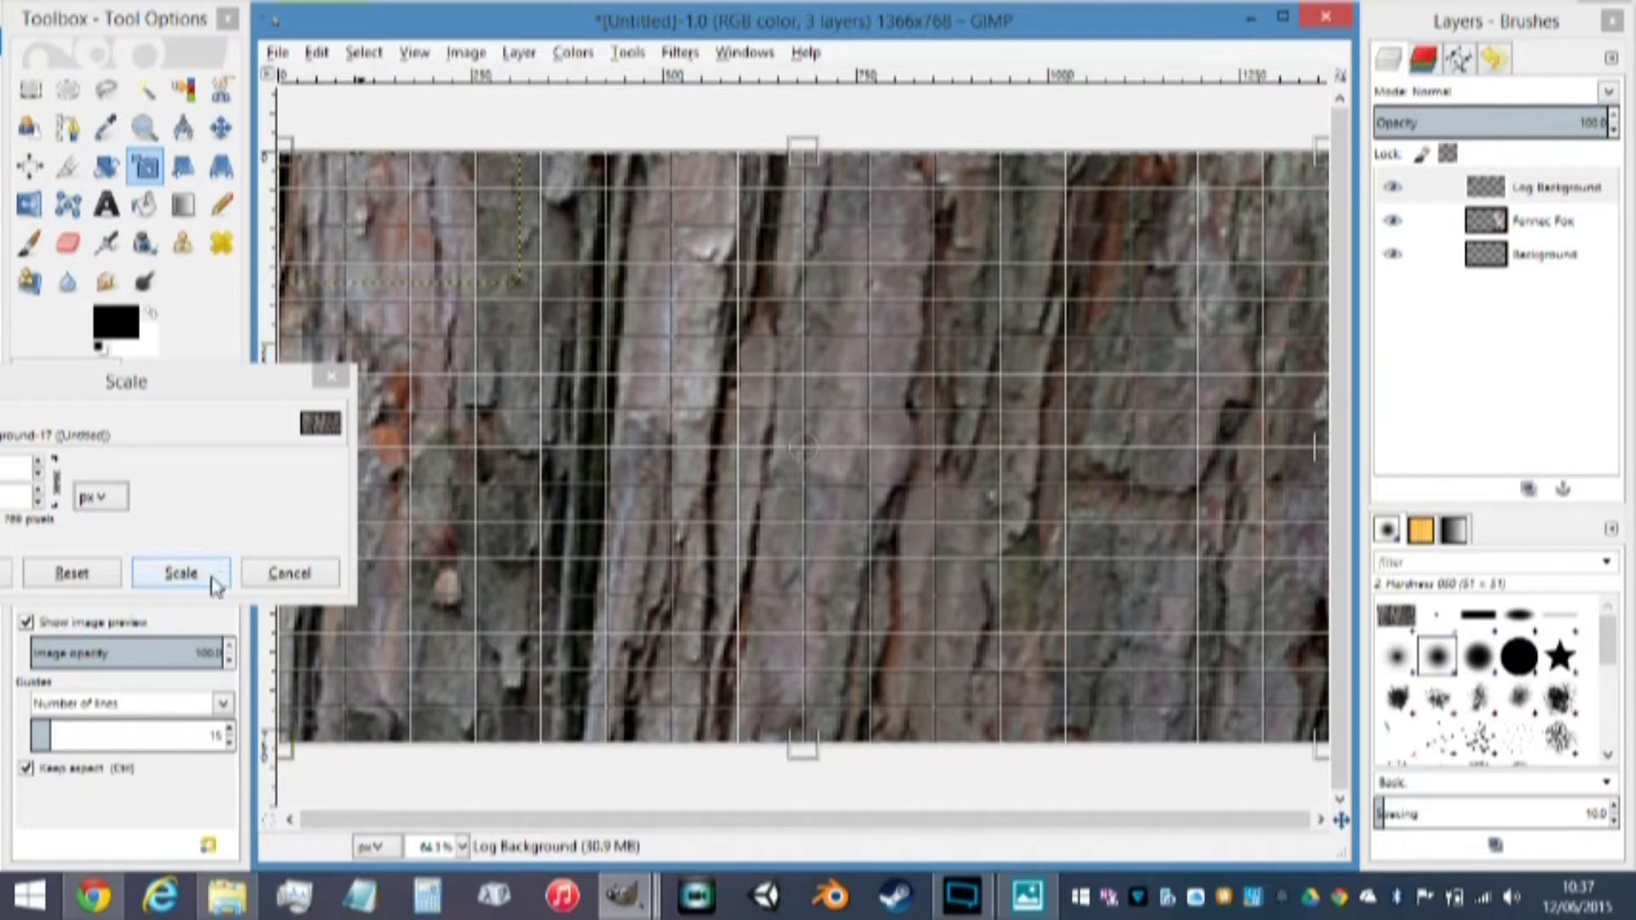
pyautogui.click(205, 570)
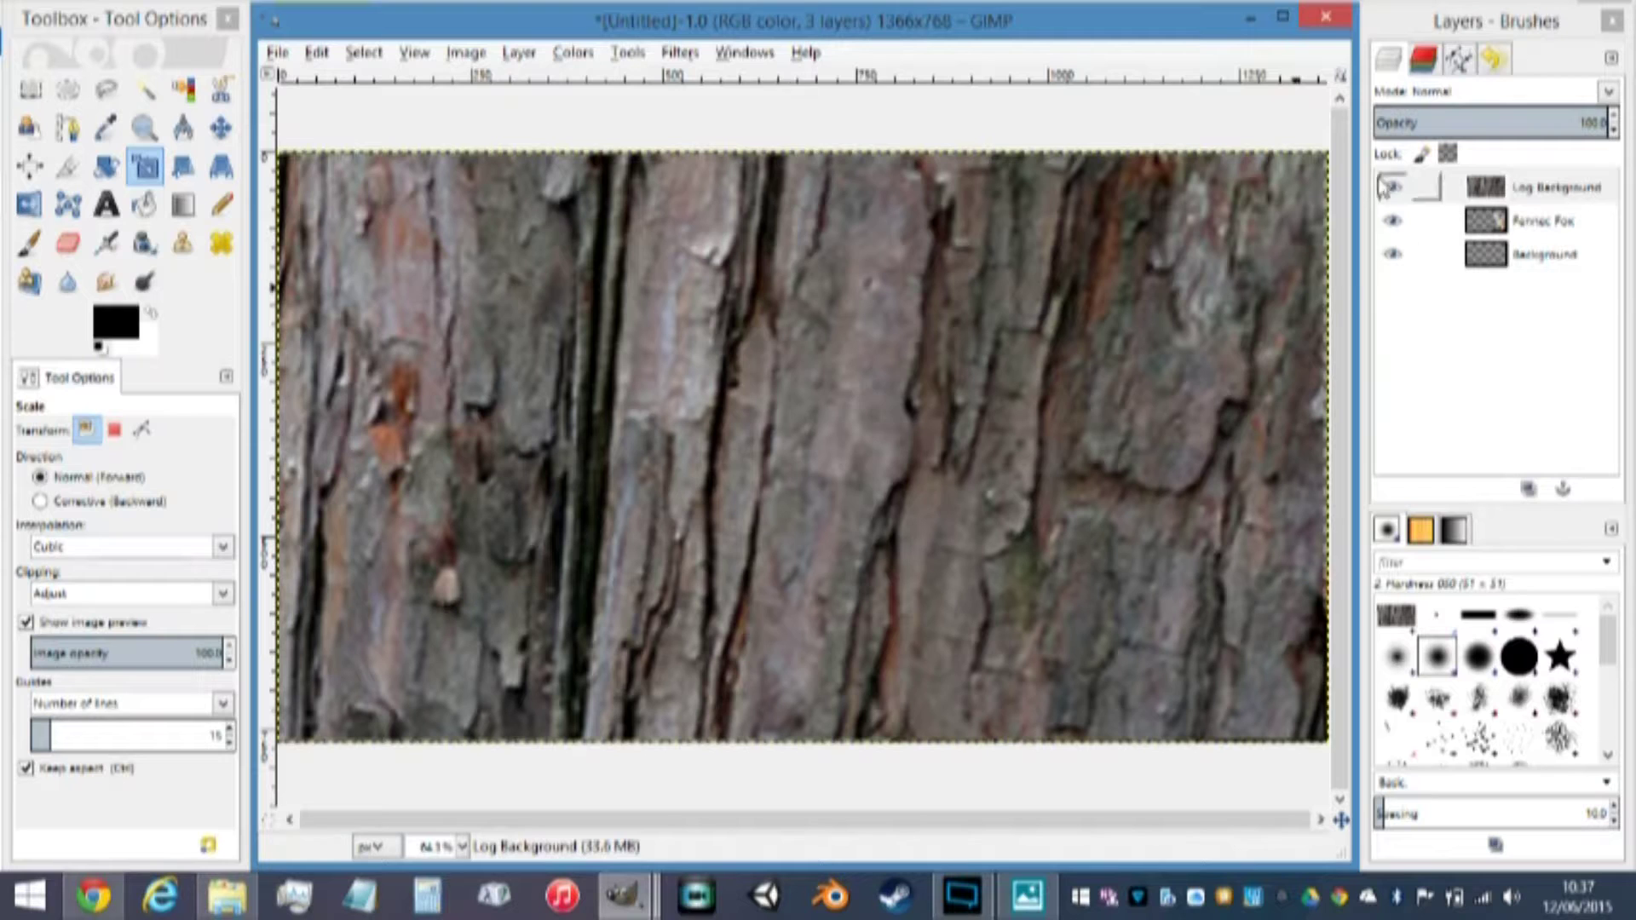
# Place the Log Background layer beneath the Fennec Fox layer in the layer stack
pyautogui.click(1523, 189)
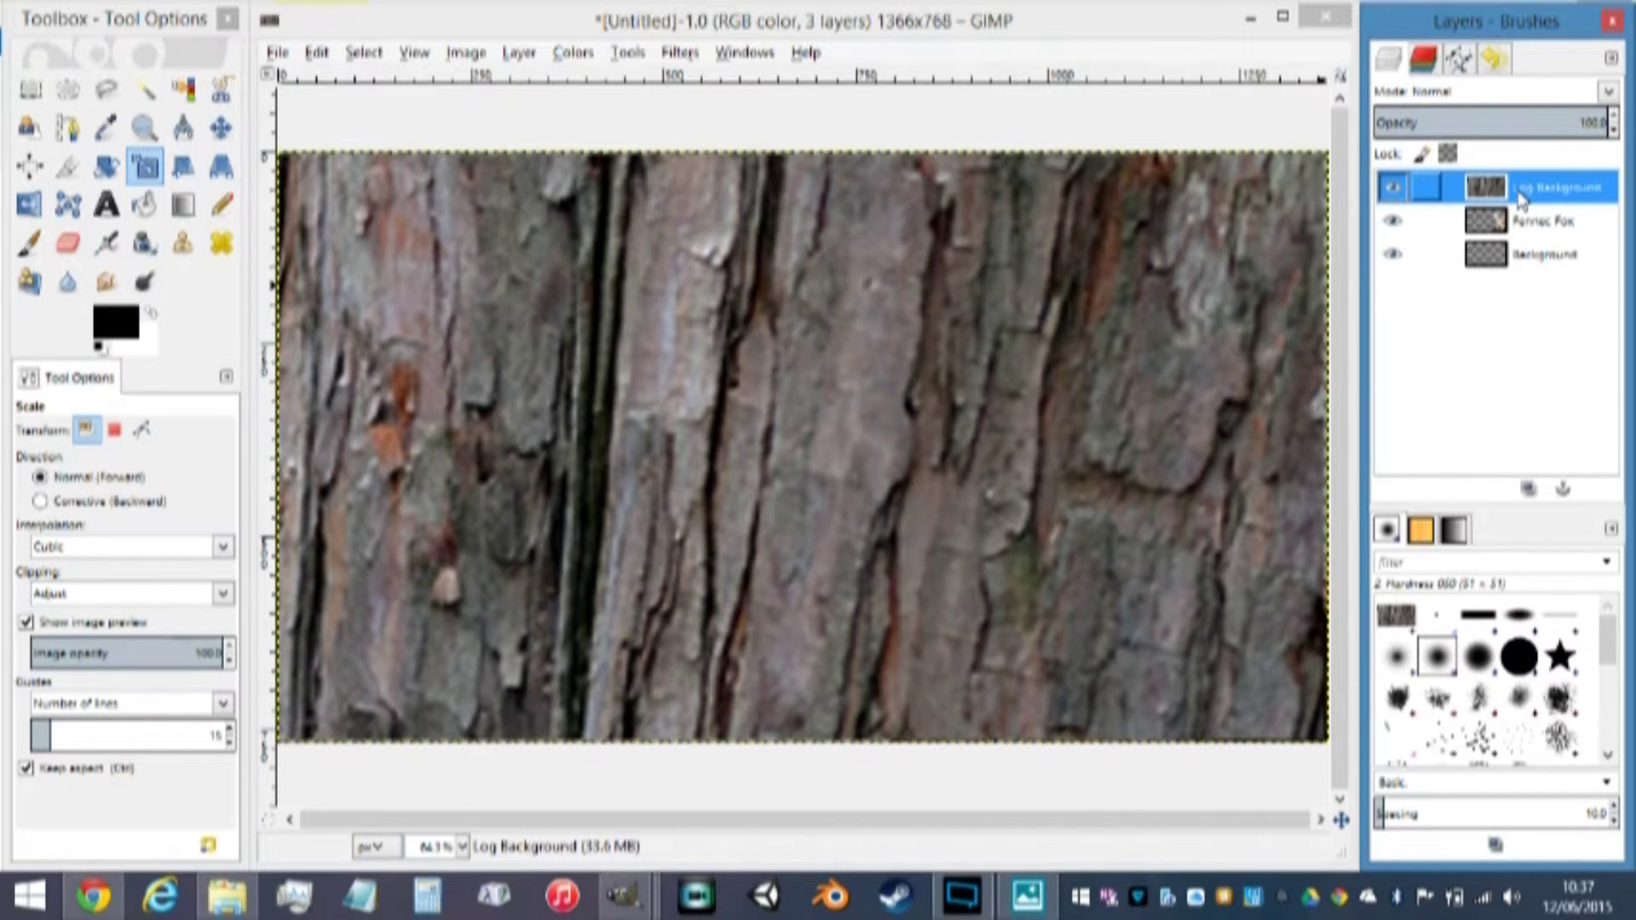
pyautogui.click(1491, 490)
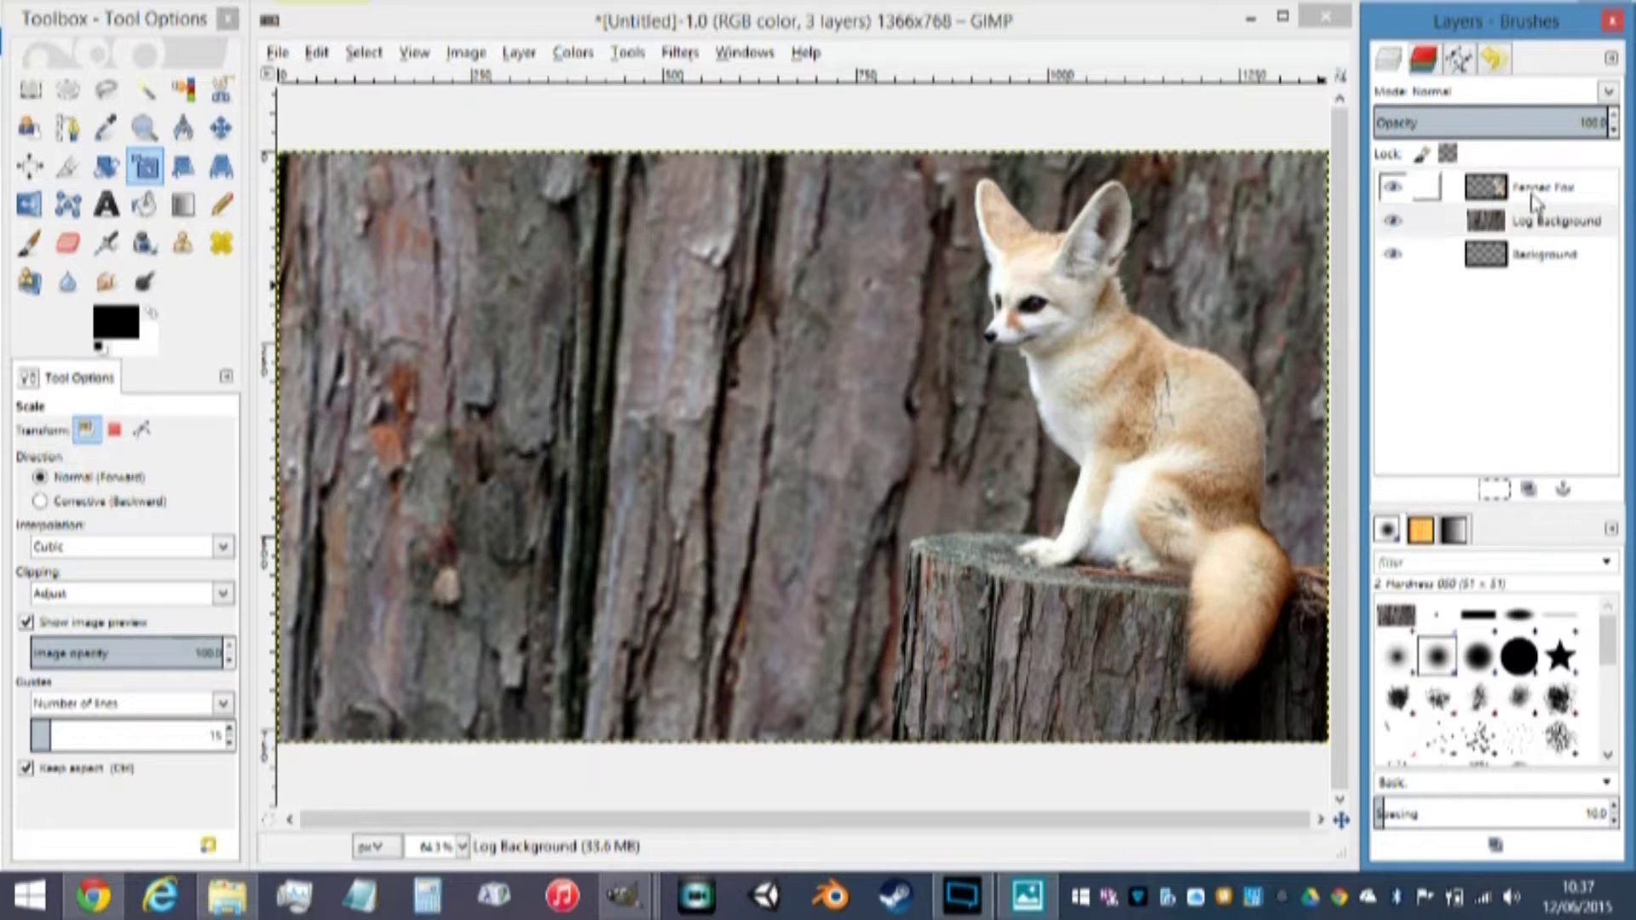
pyautogui.click(1492, 491)
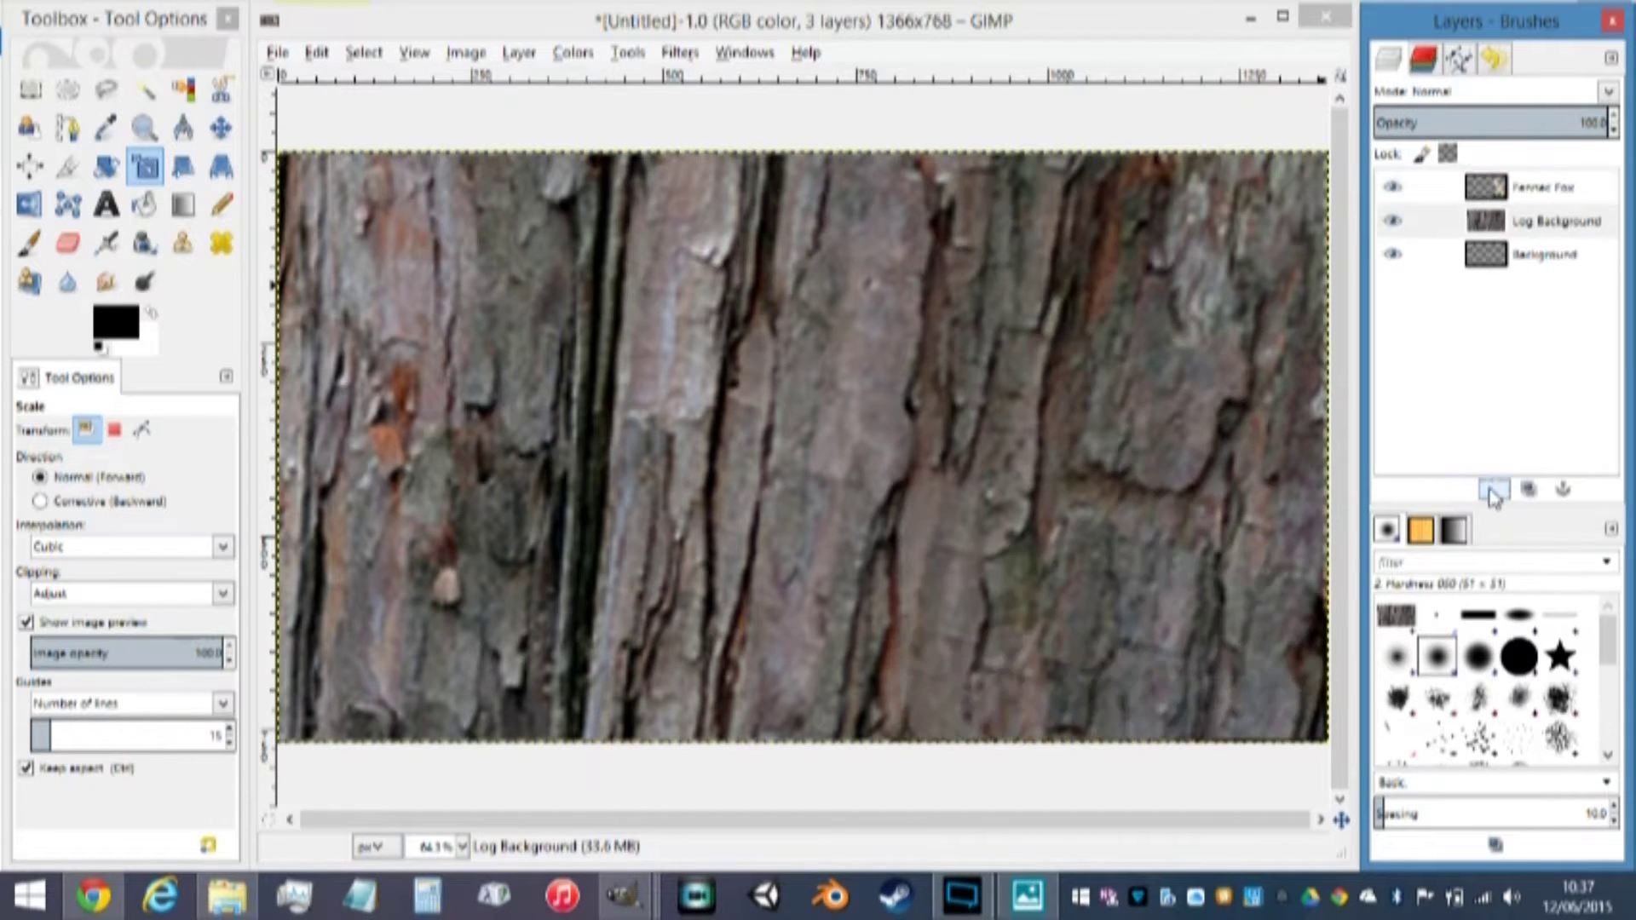
pyautogui.click(1465, 484)
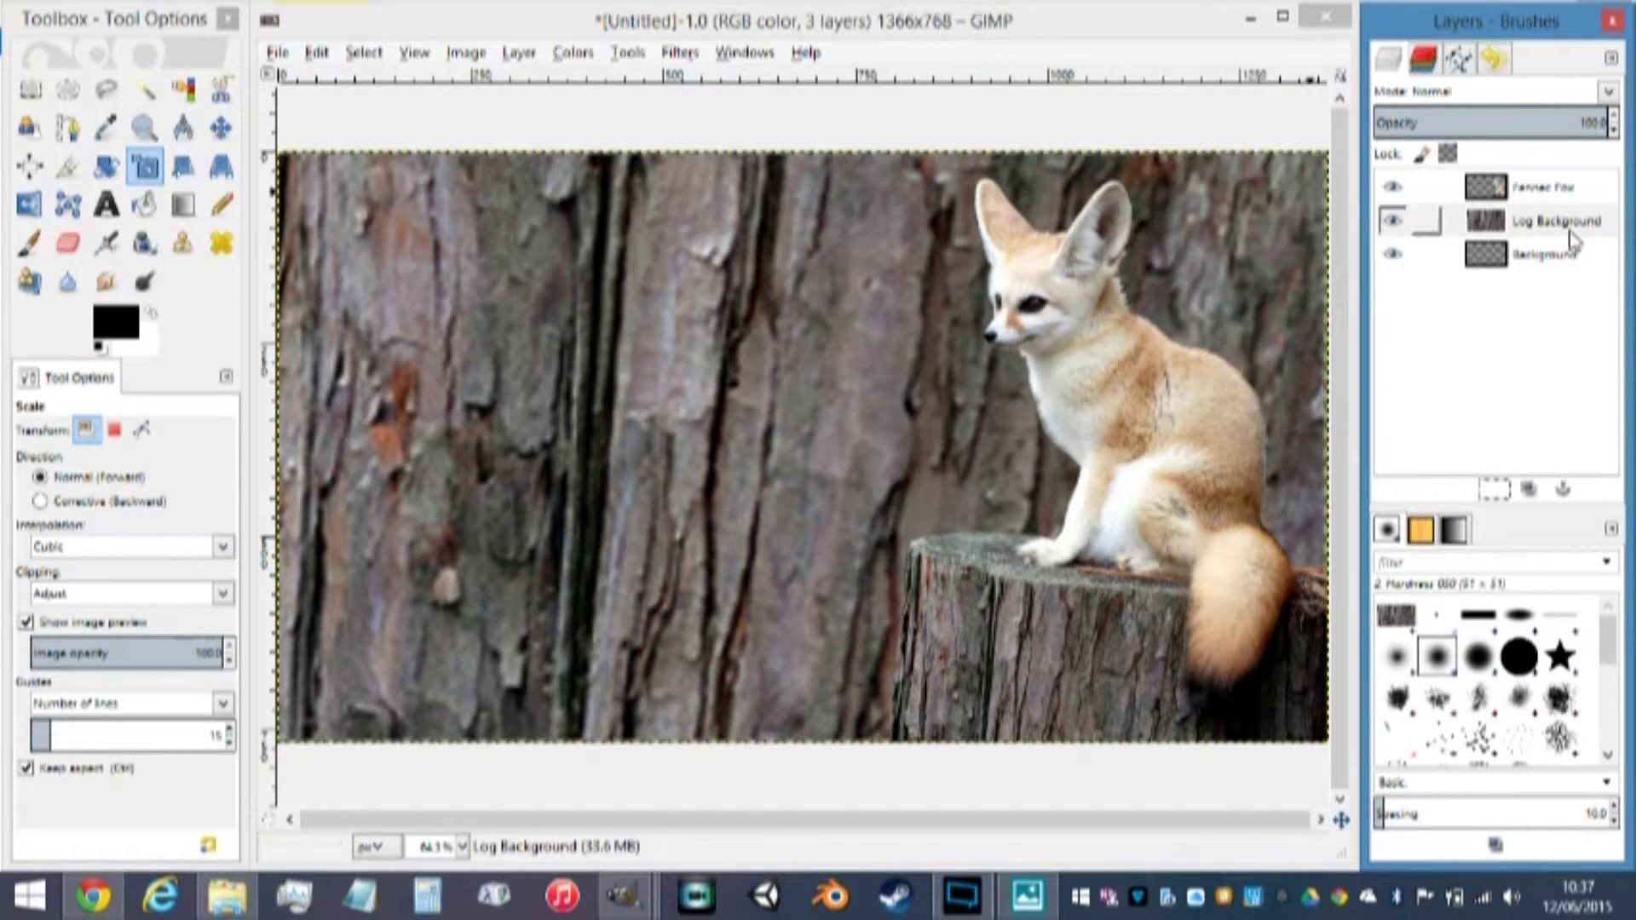
# Apply a linear Motion Blur with a much greater length to the Log Background layer
pyautogui.click(1542, 224)
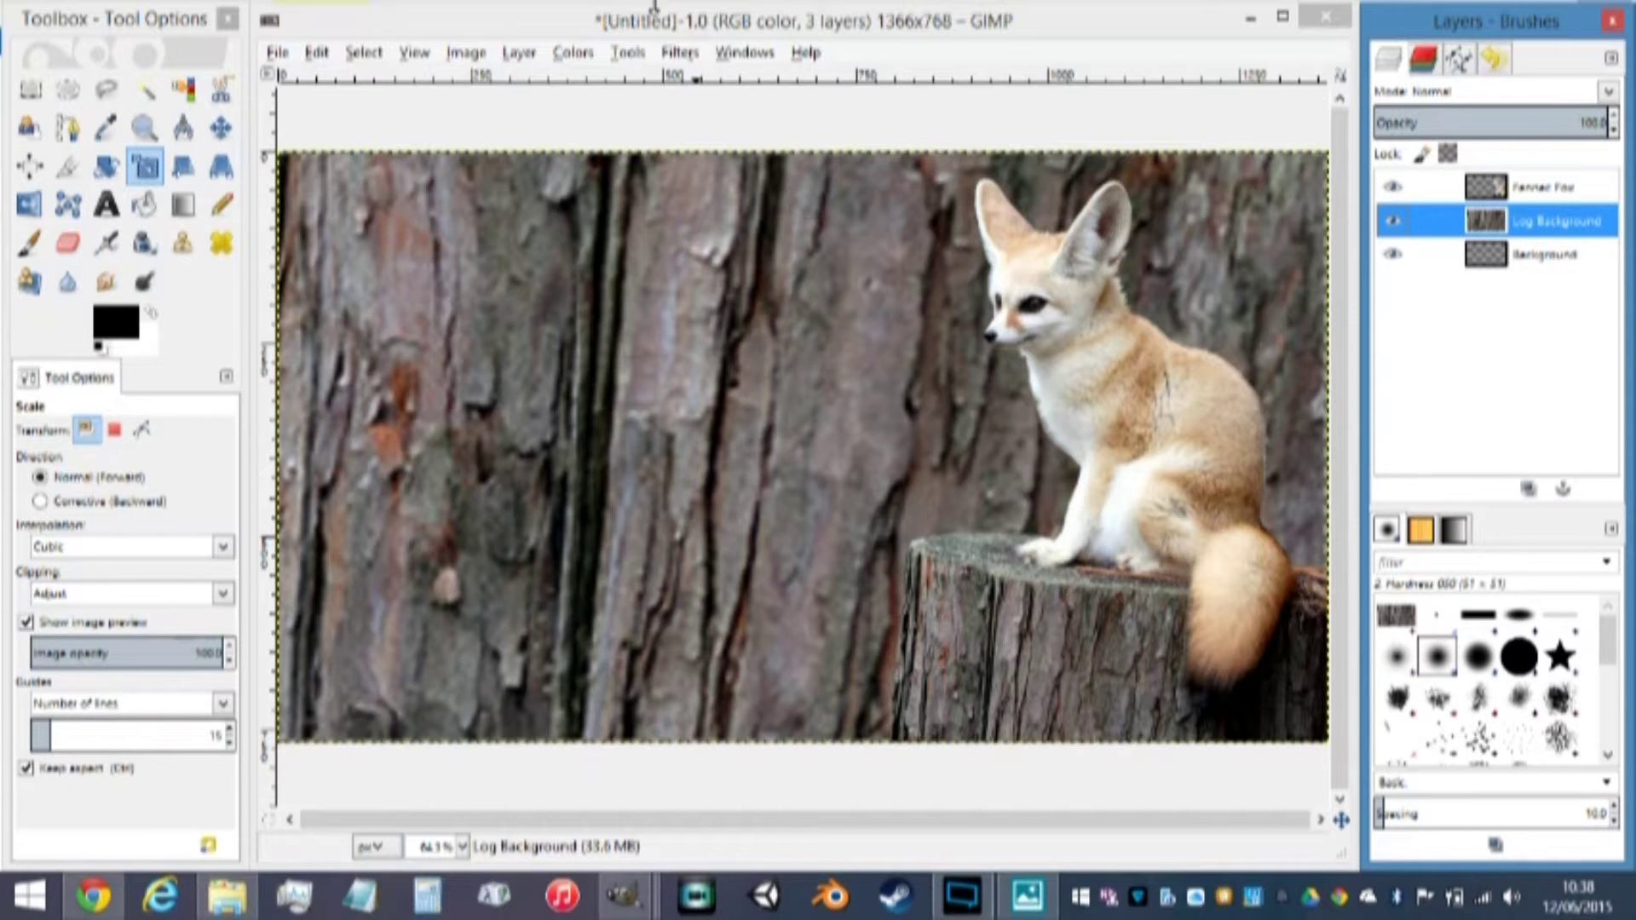
pyautogui.click(677, 53)
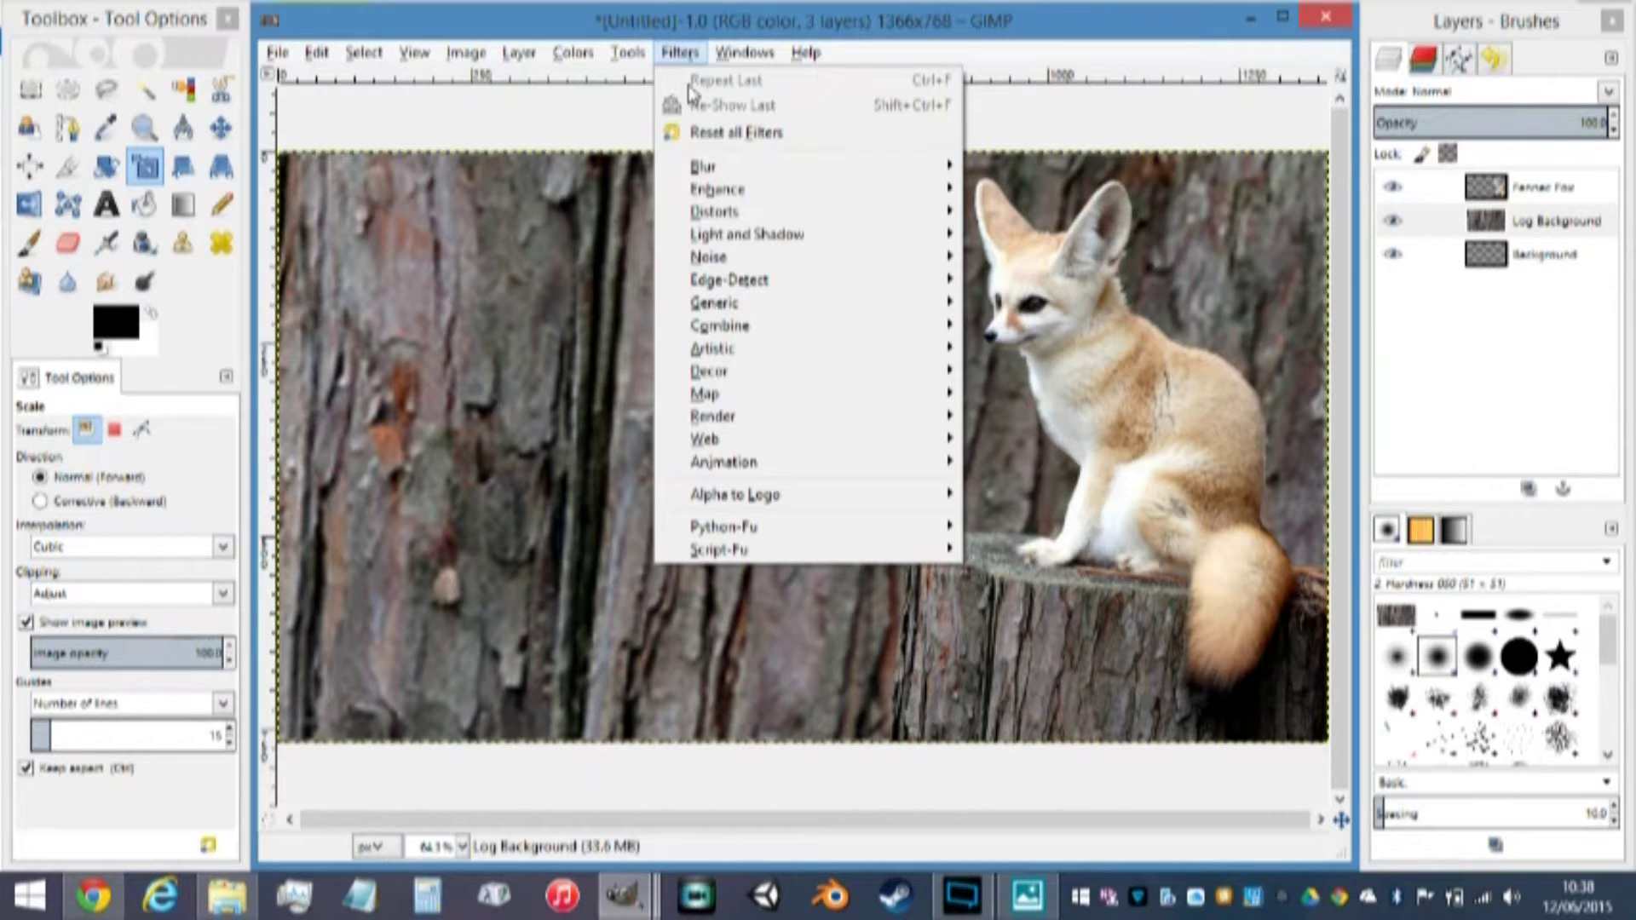
pyautogui.moveTo(769, 170)
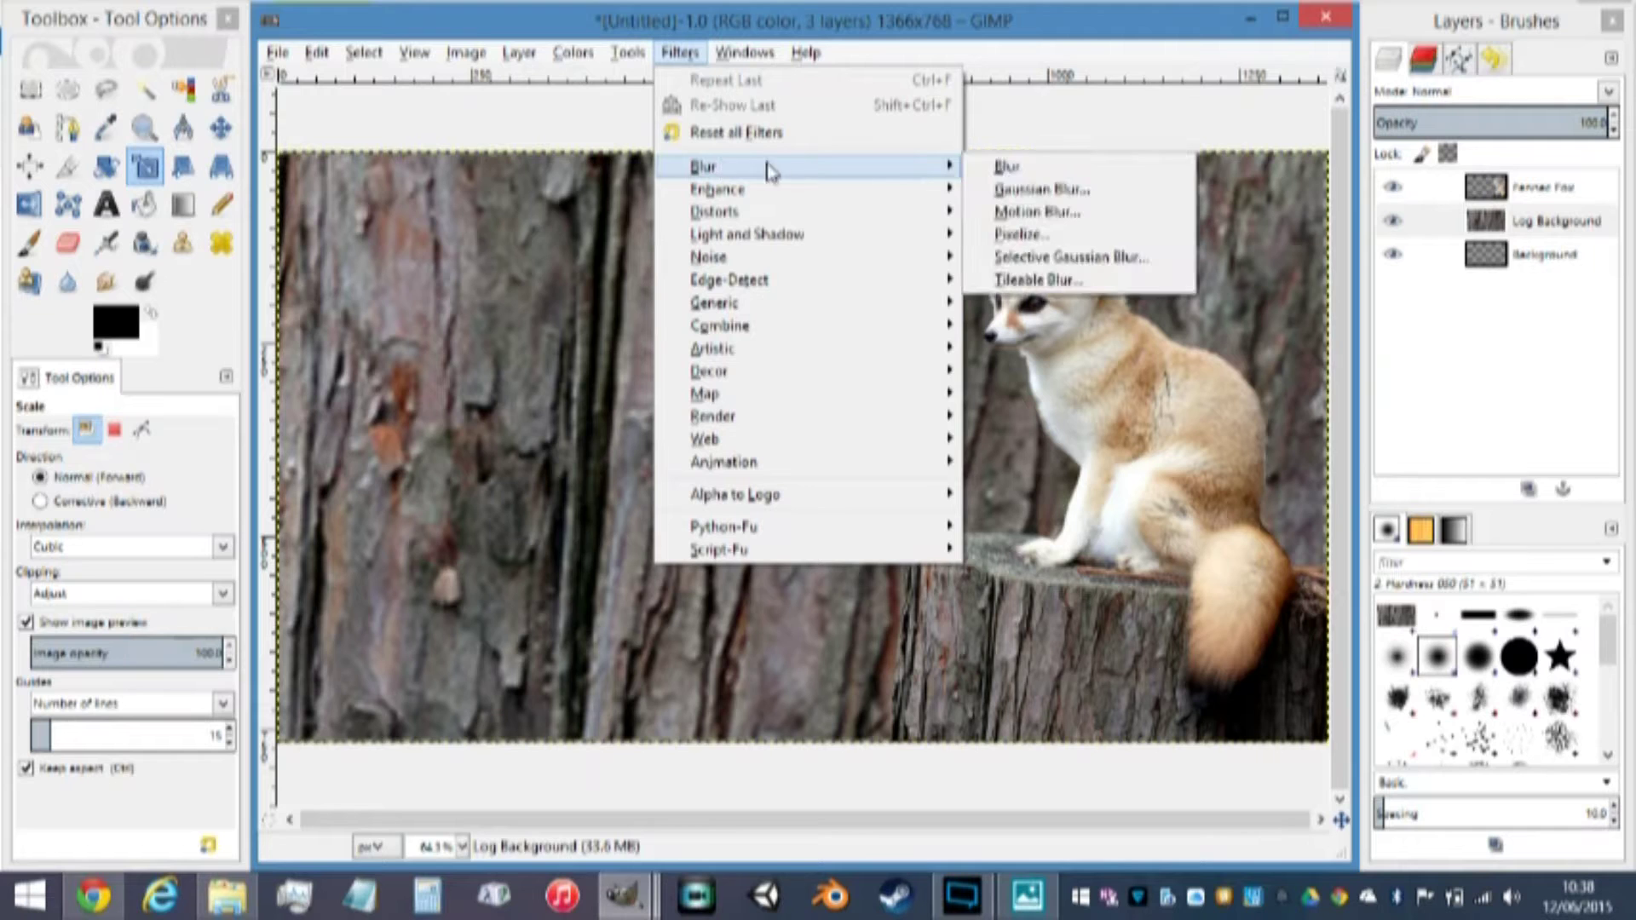
pyautogui.click(1067, 213)
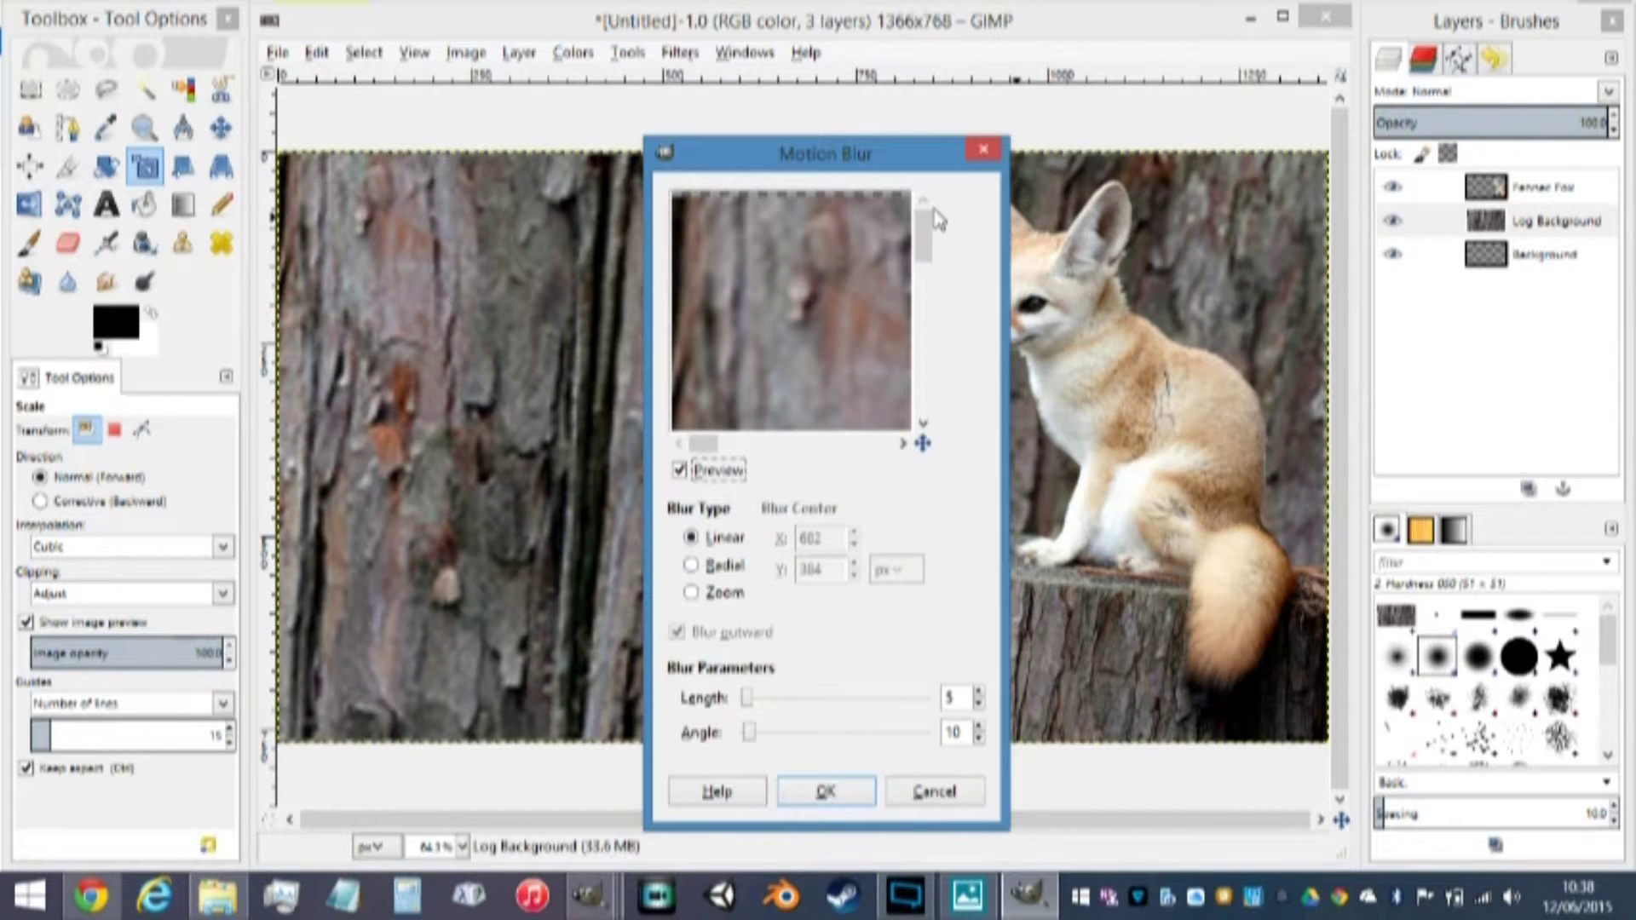
pyautogui.moveTo(795, 163); pyautogui.dragTo(771, 124)
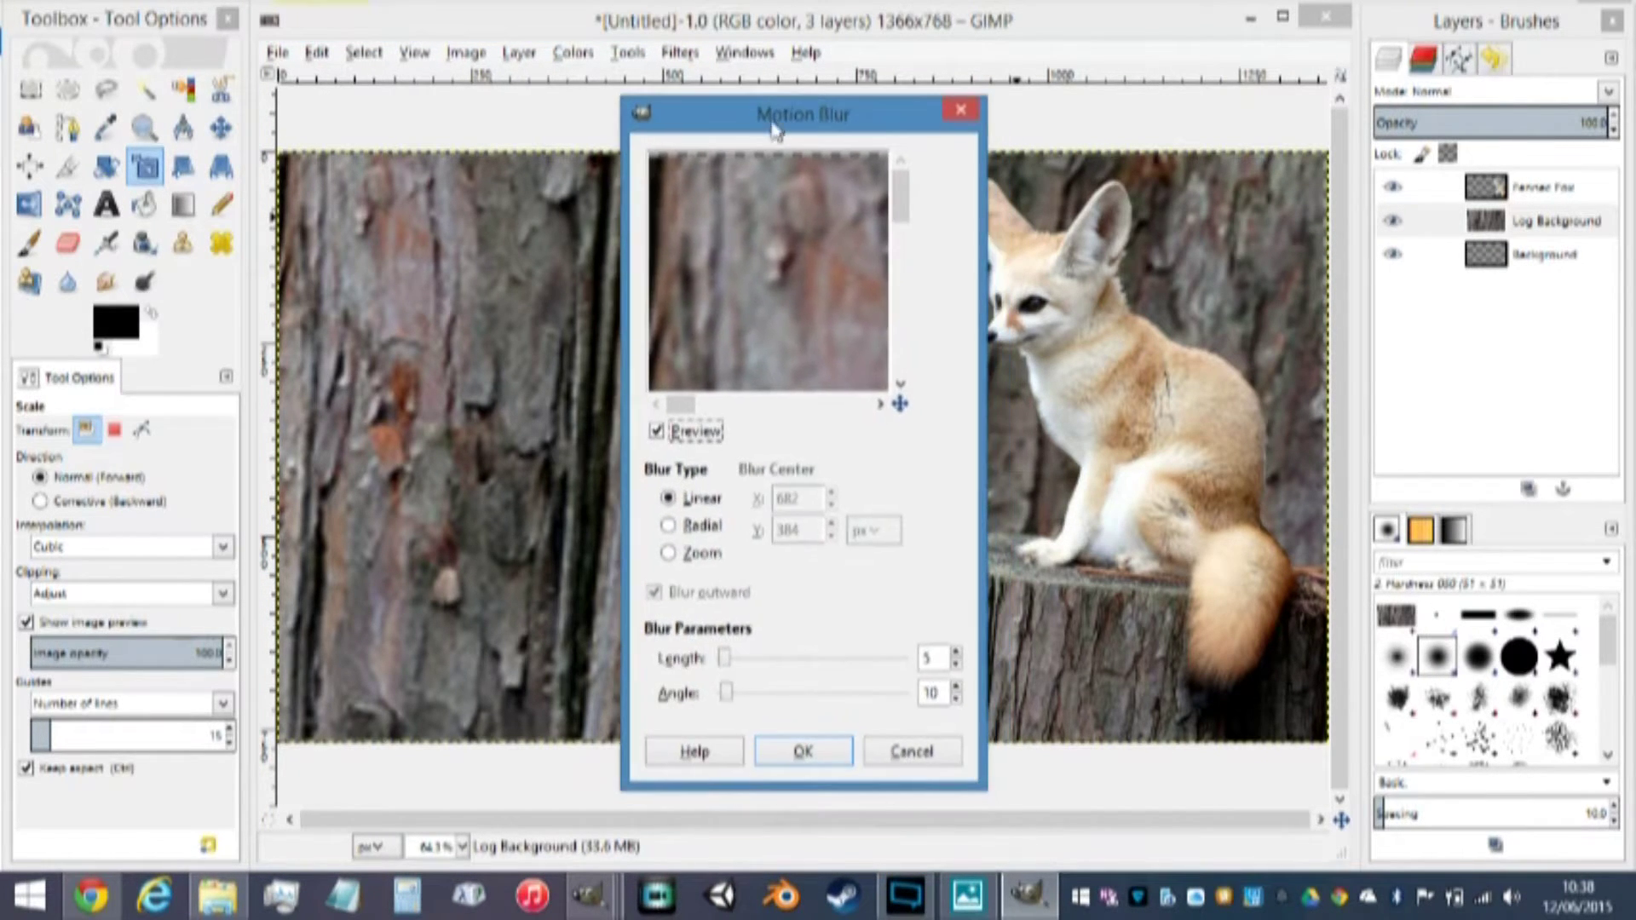
pyautogui.doubleClick(929, 658)
pyautogui.press('Tab')
pyautogui.click(814, 753)
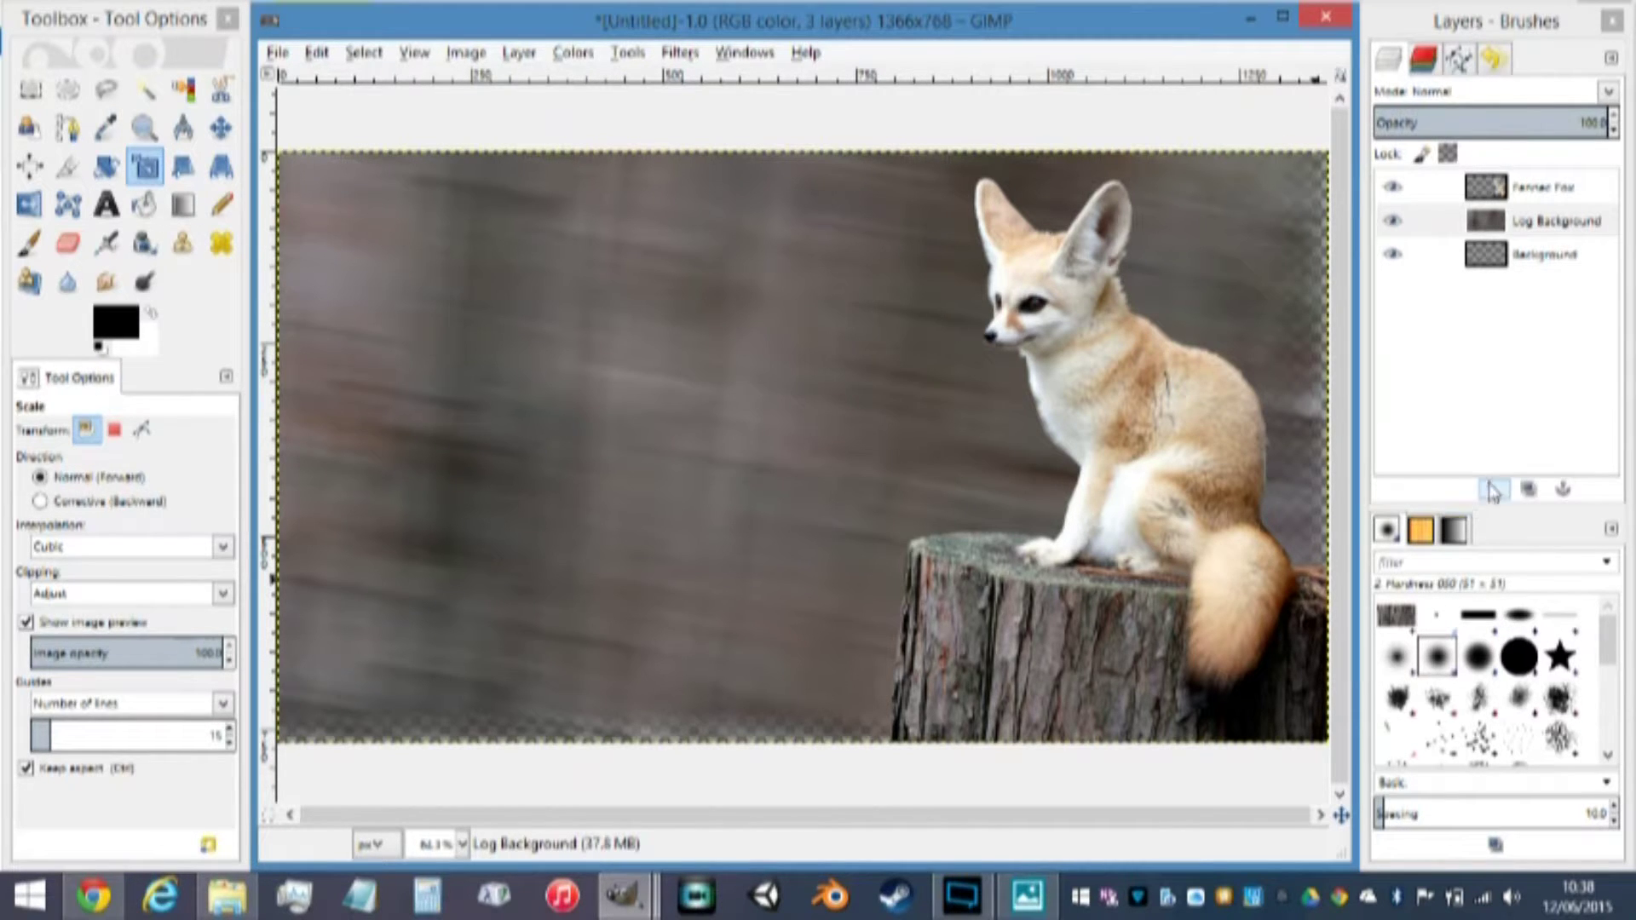
# Raise the Log Background layer above the Fennec Fox layer and compare it with the finished picture in Photos
pyautogui.moveTo(1512, 195); pyautogui.dragTo(1454, 475)
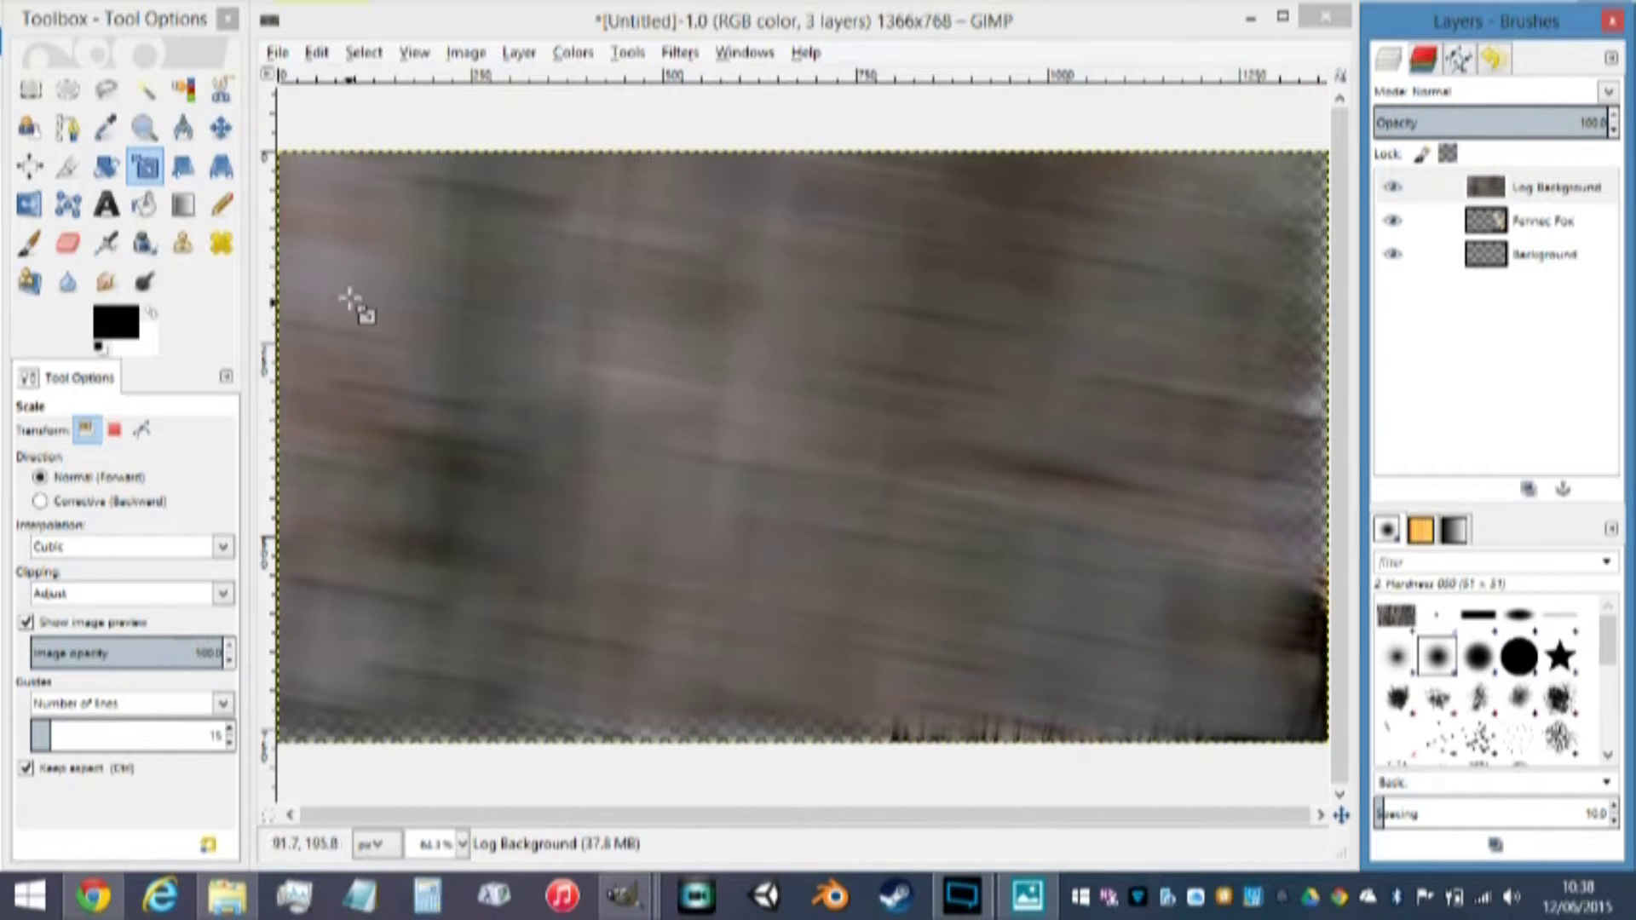
pyautogui.click(1036, 879)
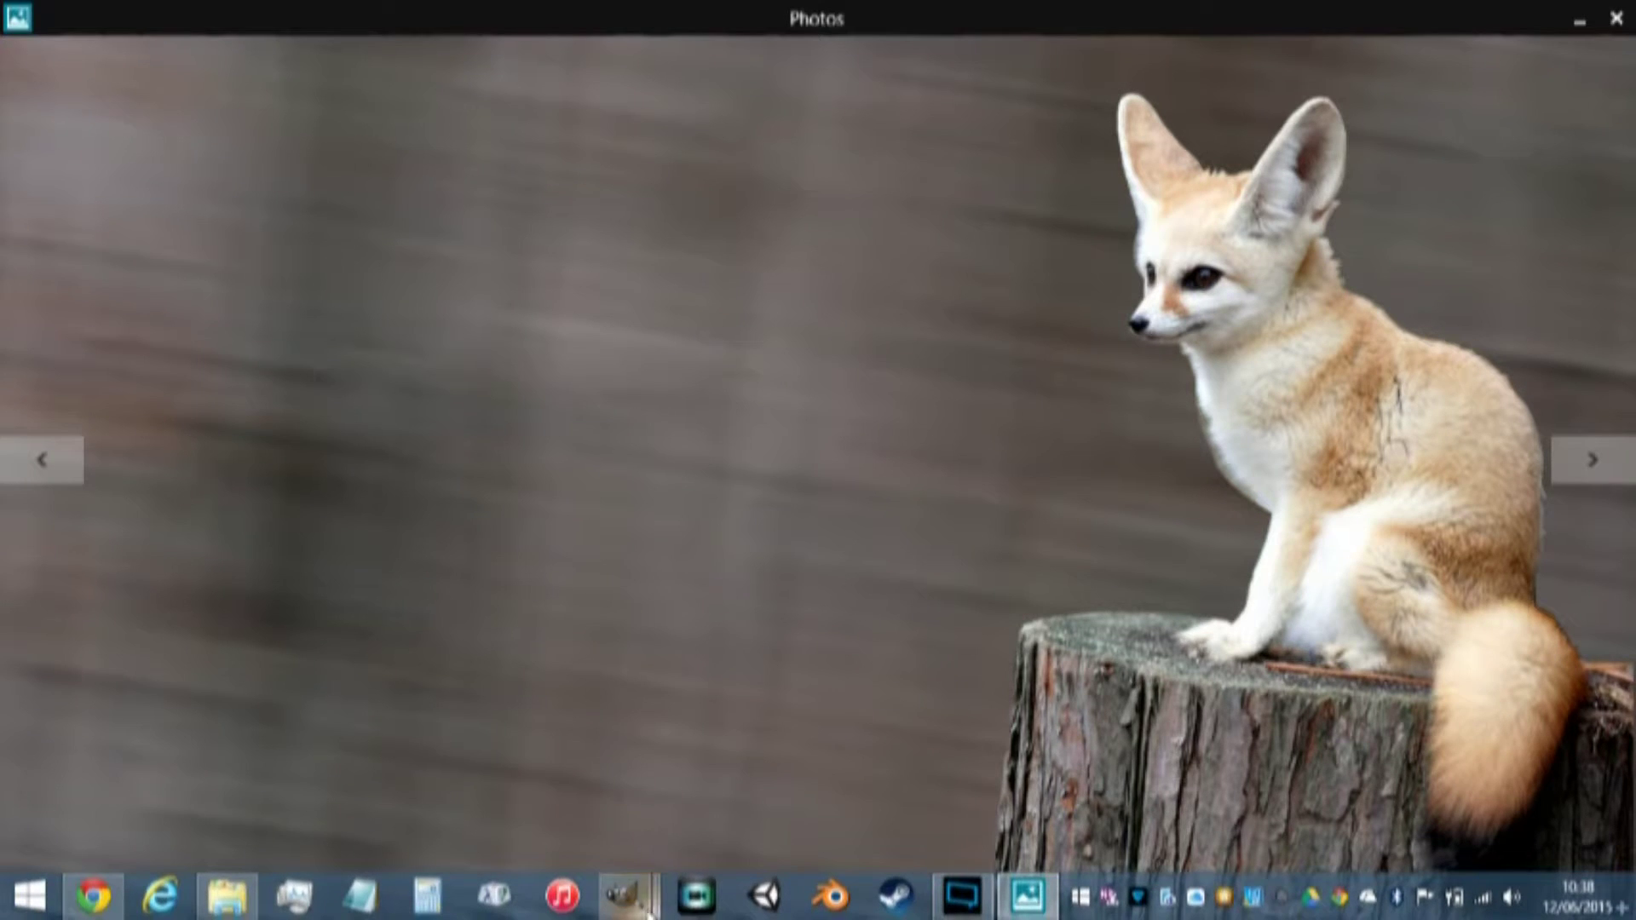
pyautogui.moveTo(627, 895)
pyautogui.click(376, 774)
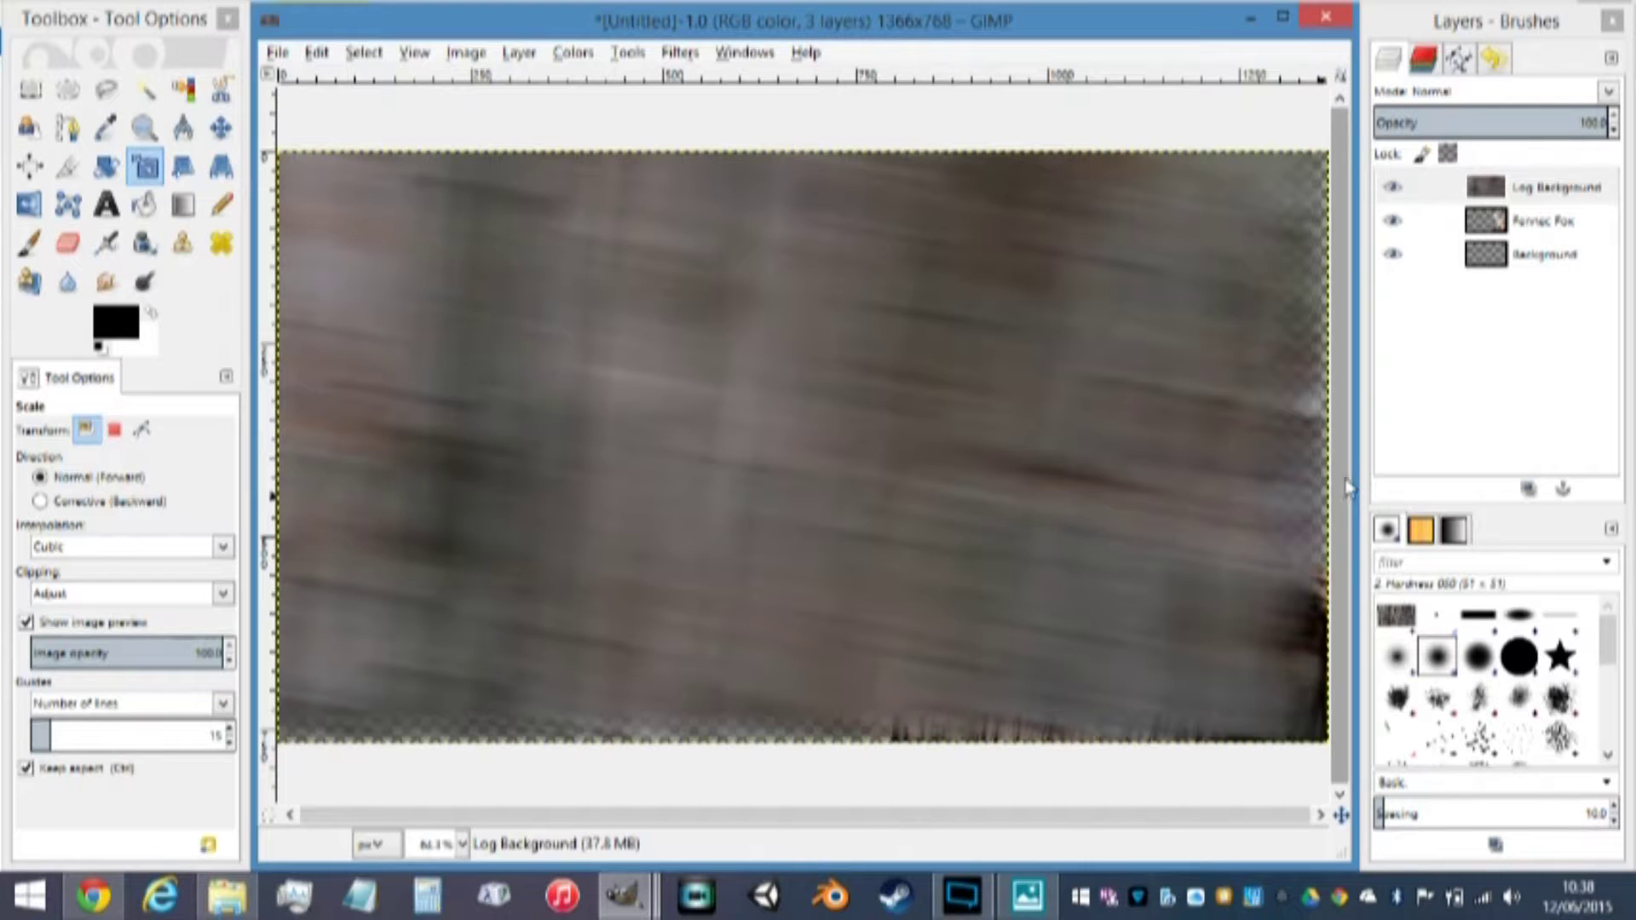
# Examine the right and lower edges of the blurred bark layer up close for transparent areas
pyautogui.keyDown('ctrl'); pyautogui.scroll(1, 1320, 477); pyautogui.keyUp('ctrl')
pyautogui.keyDown('ctrl'); pyautogui.scroll(1, 1319, 474); pyautogui.keyUp('ctrl')
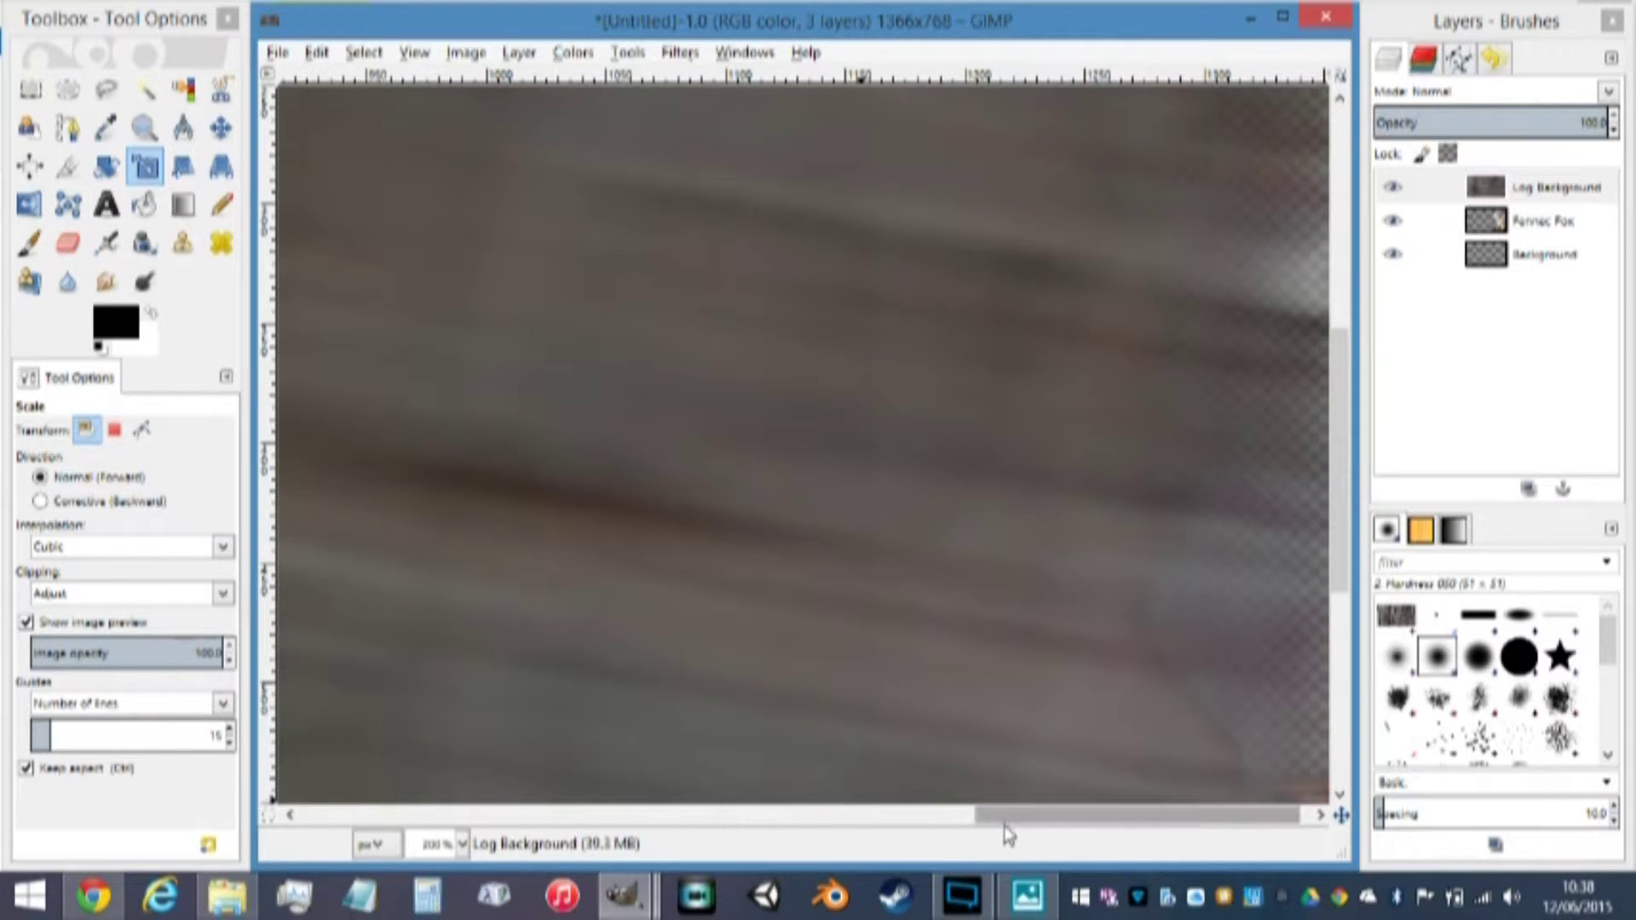
pyautogui.moveTo(1003, 819); pyautogui.dragTo(1080, 833)
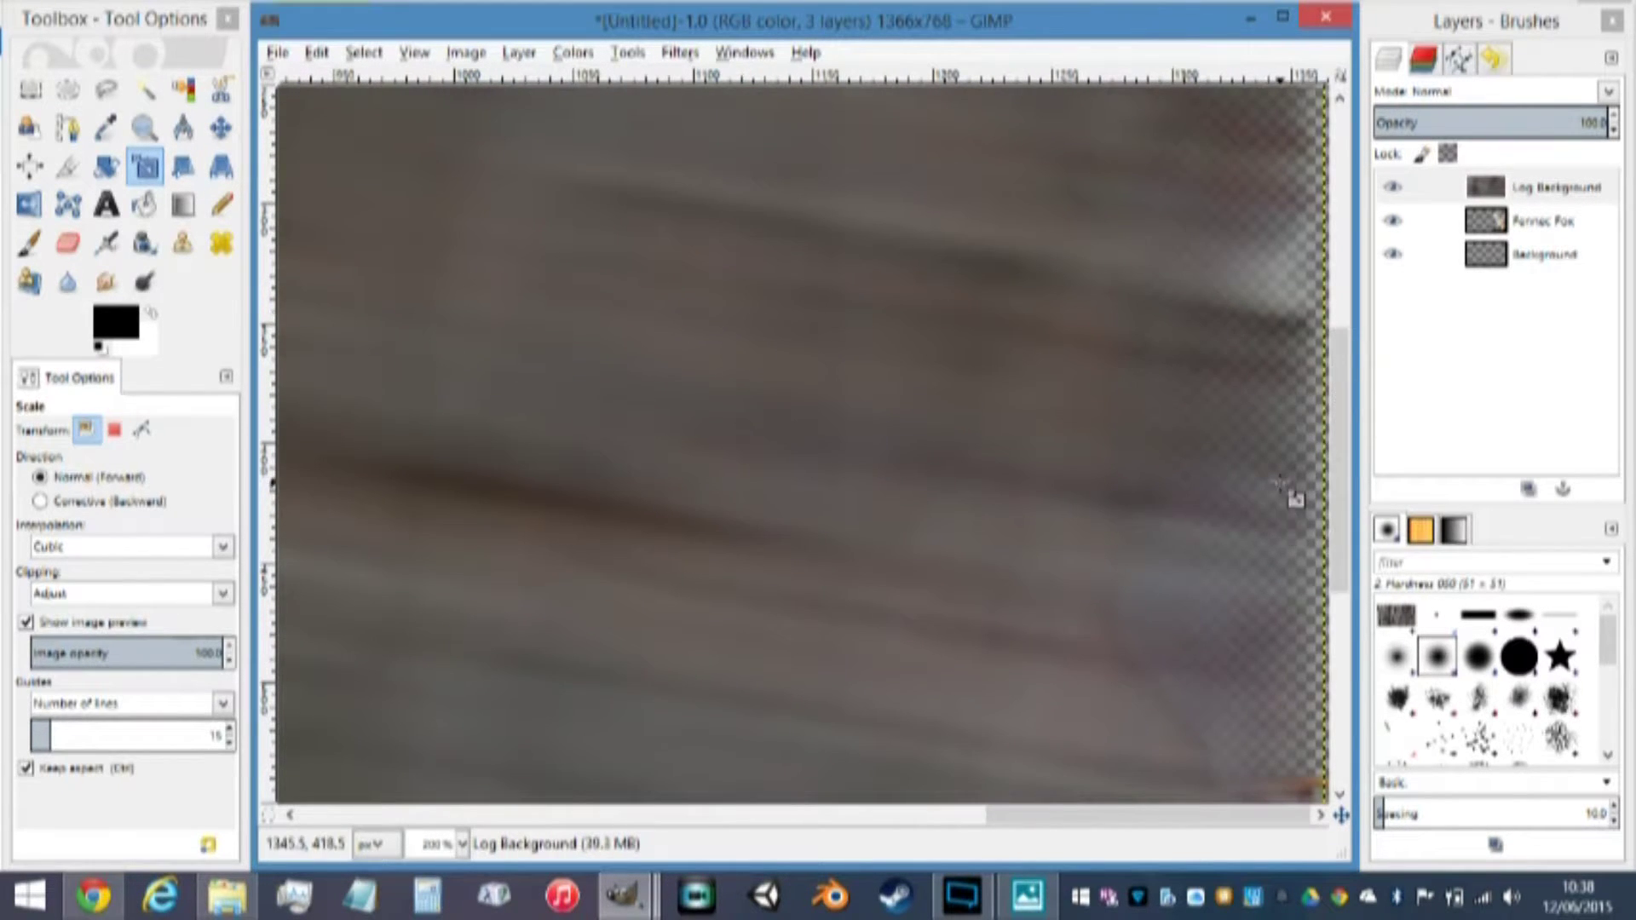
pyautogui.scroll(-5, 1286, 443)
pyautogui.keyDown('ctrl'); pyautogui.scroll(-3, 1022, 611); pyautogui.keyUp('ctrl')
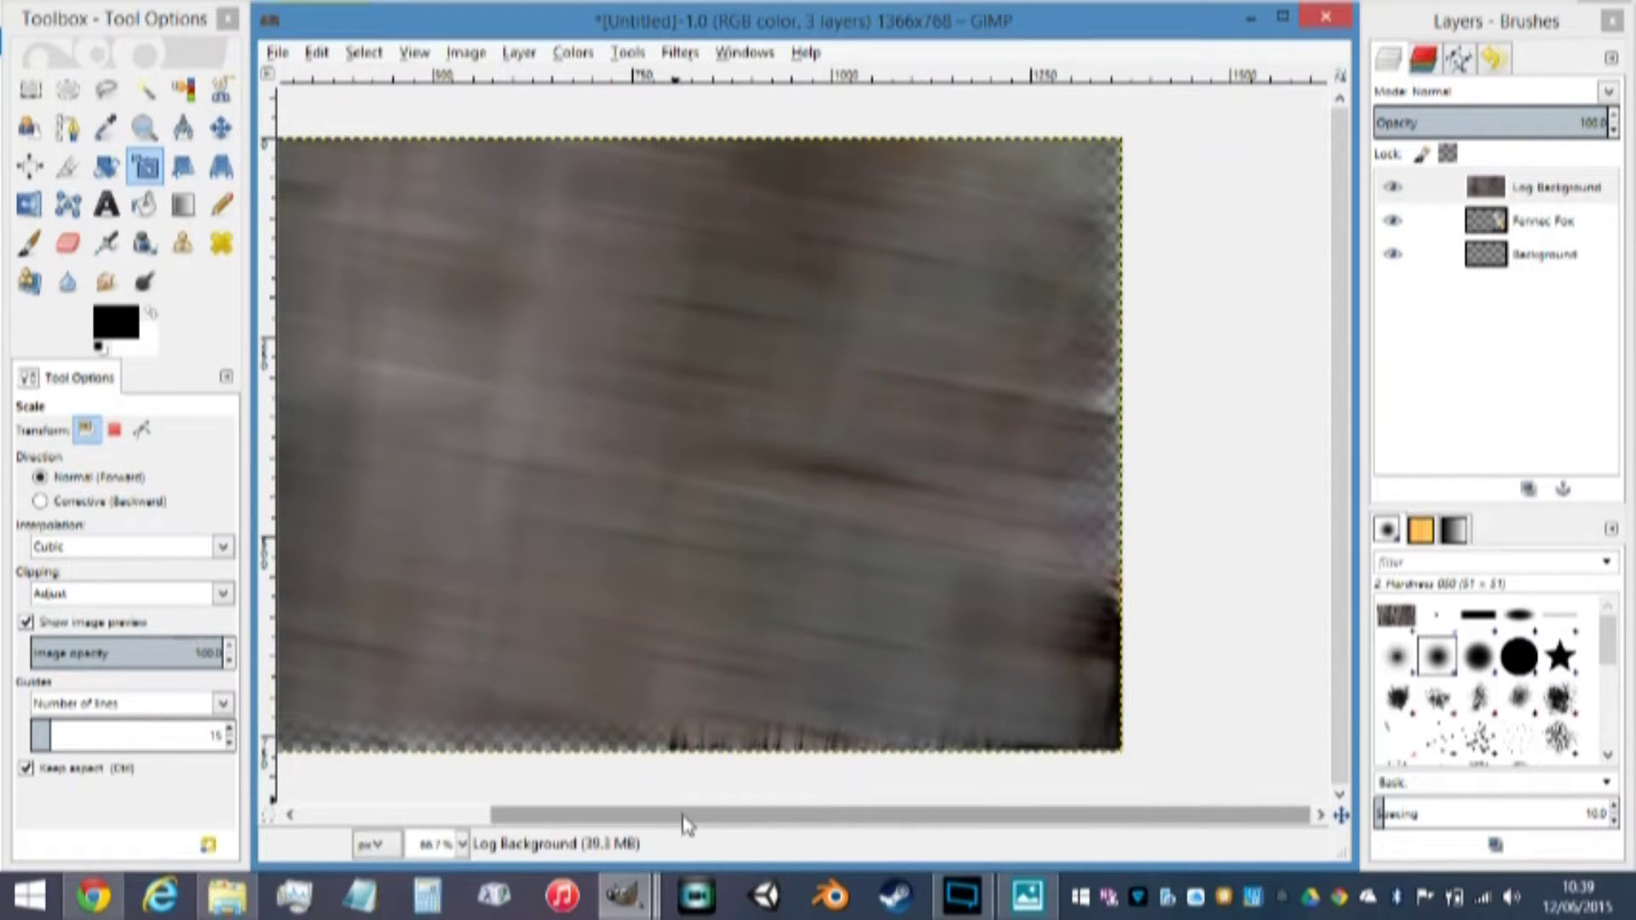
# Scale the Log Background layer up to about 1400 px wide, past the canvas's right and lower edges, and place it beneath the Fennec Fox layer
pyautogui.click(460, 52)
pyautogui.moveTo(424, 53)
pyautogui.moveTo(555, 134)
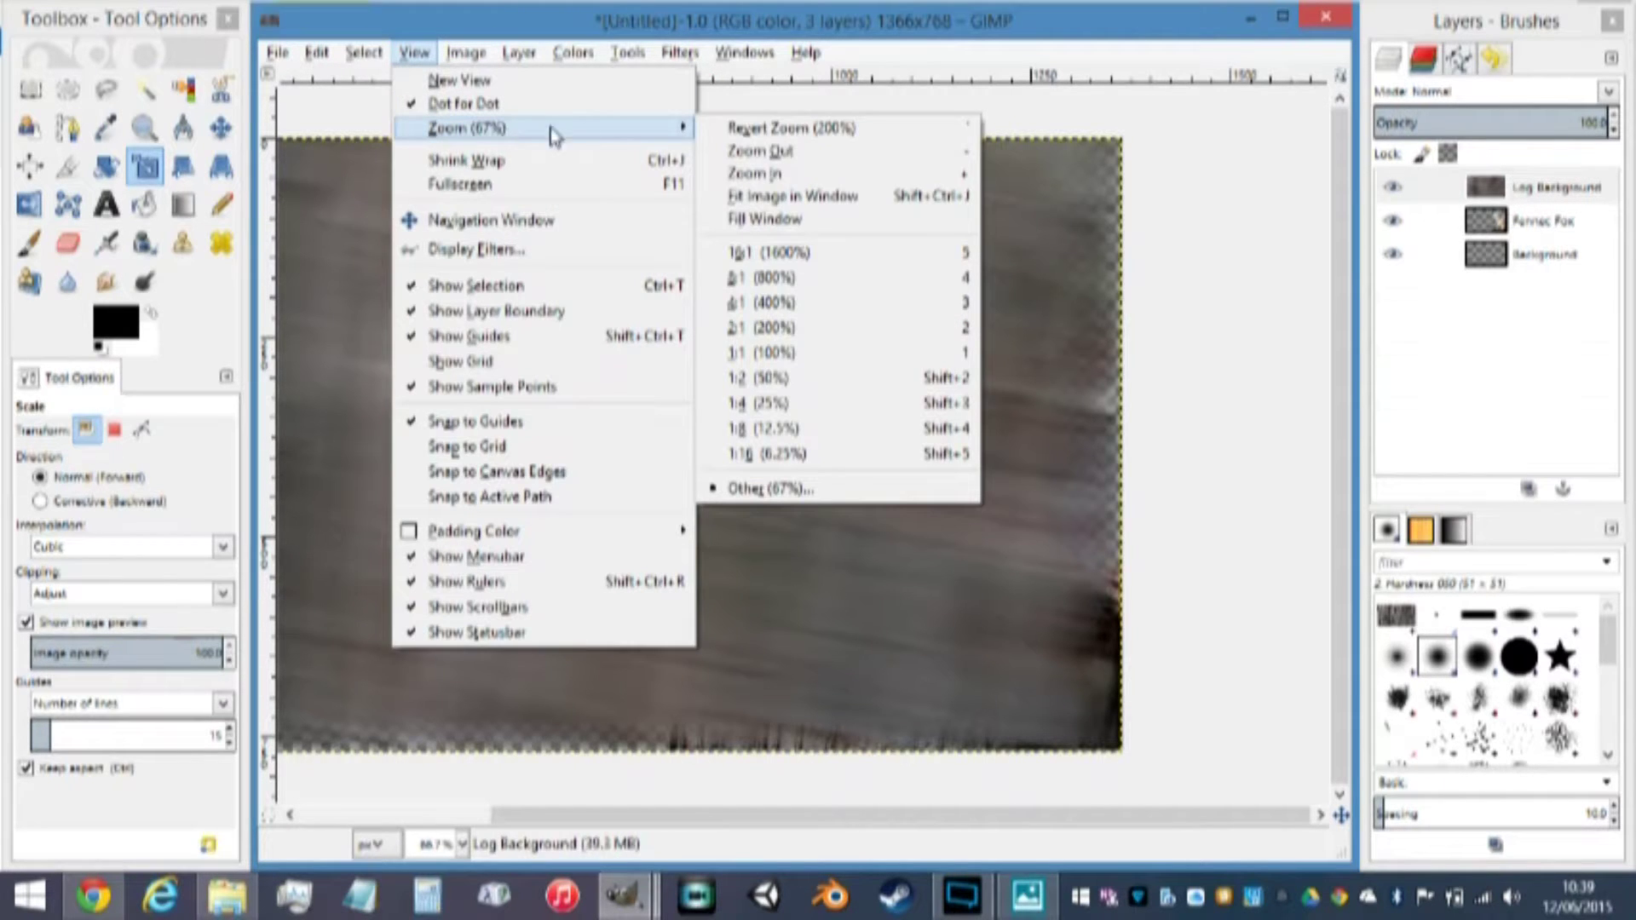
pyautogui.press('Escape')
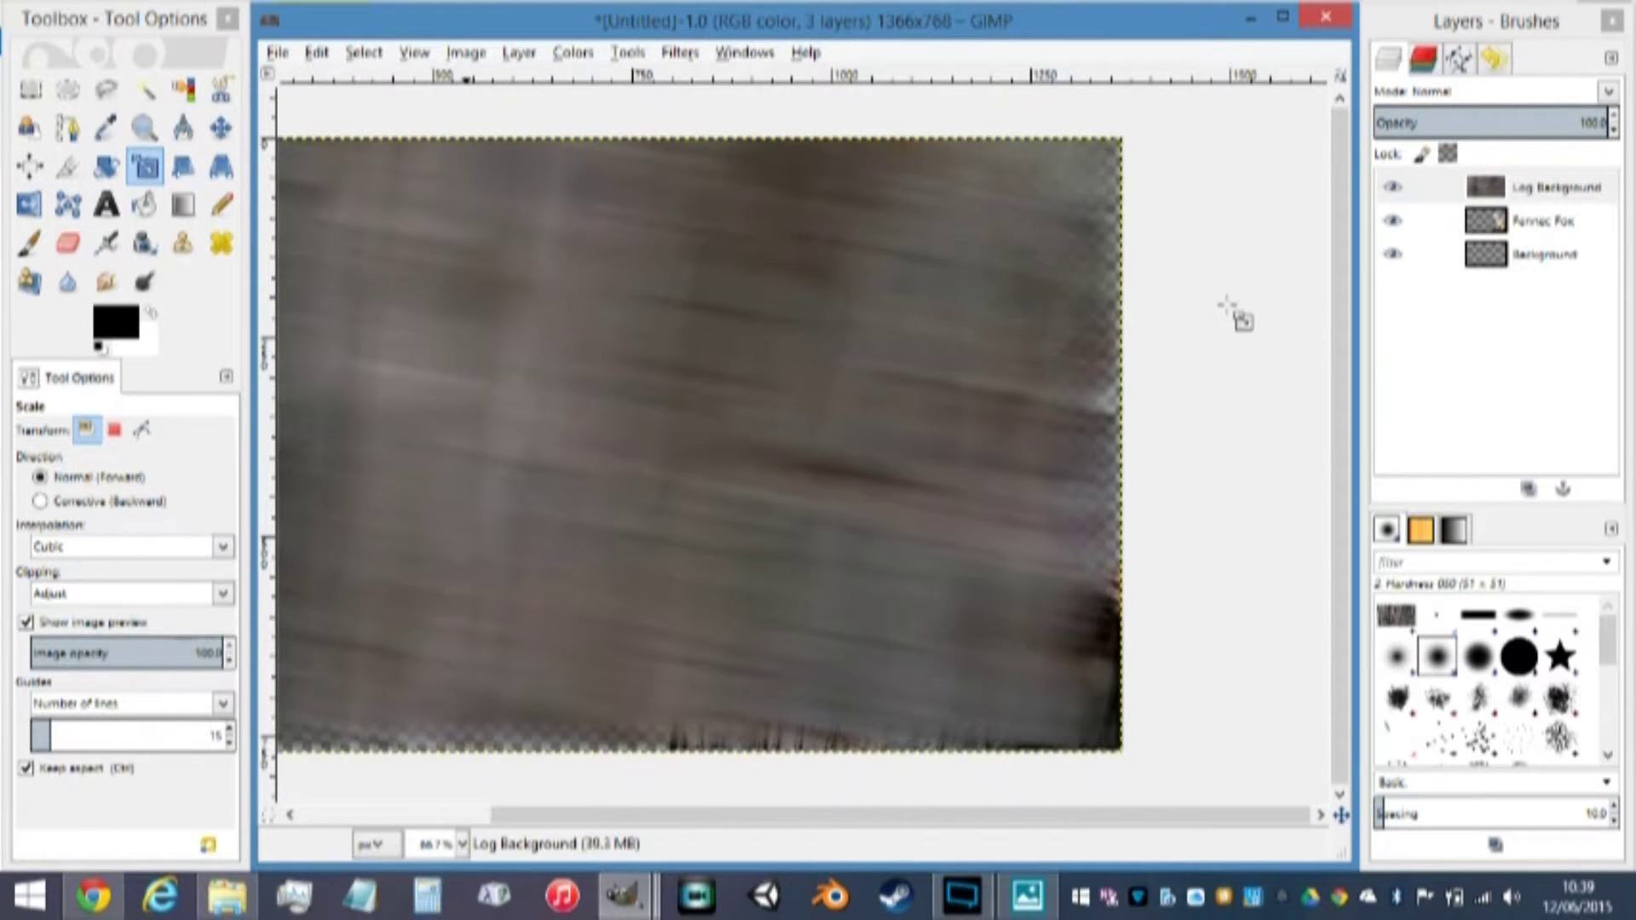
pyautogui.hotkey('shift', 'ctrl', 'j')
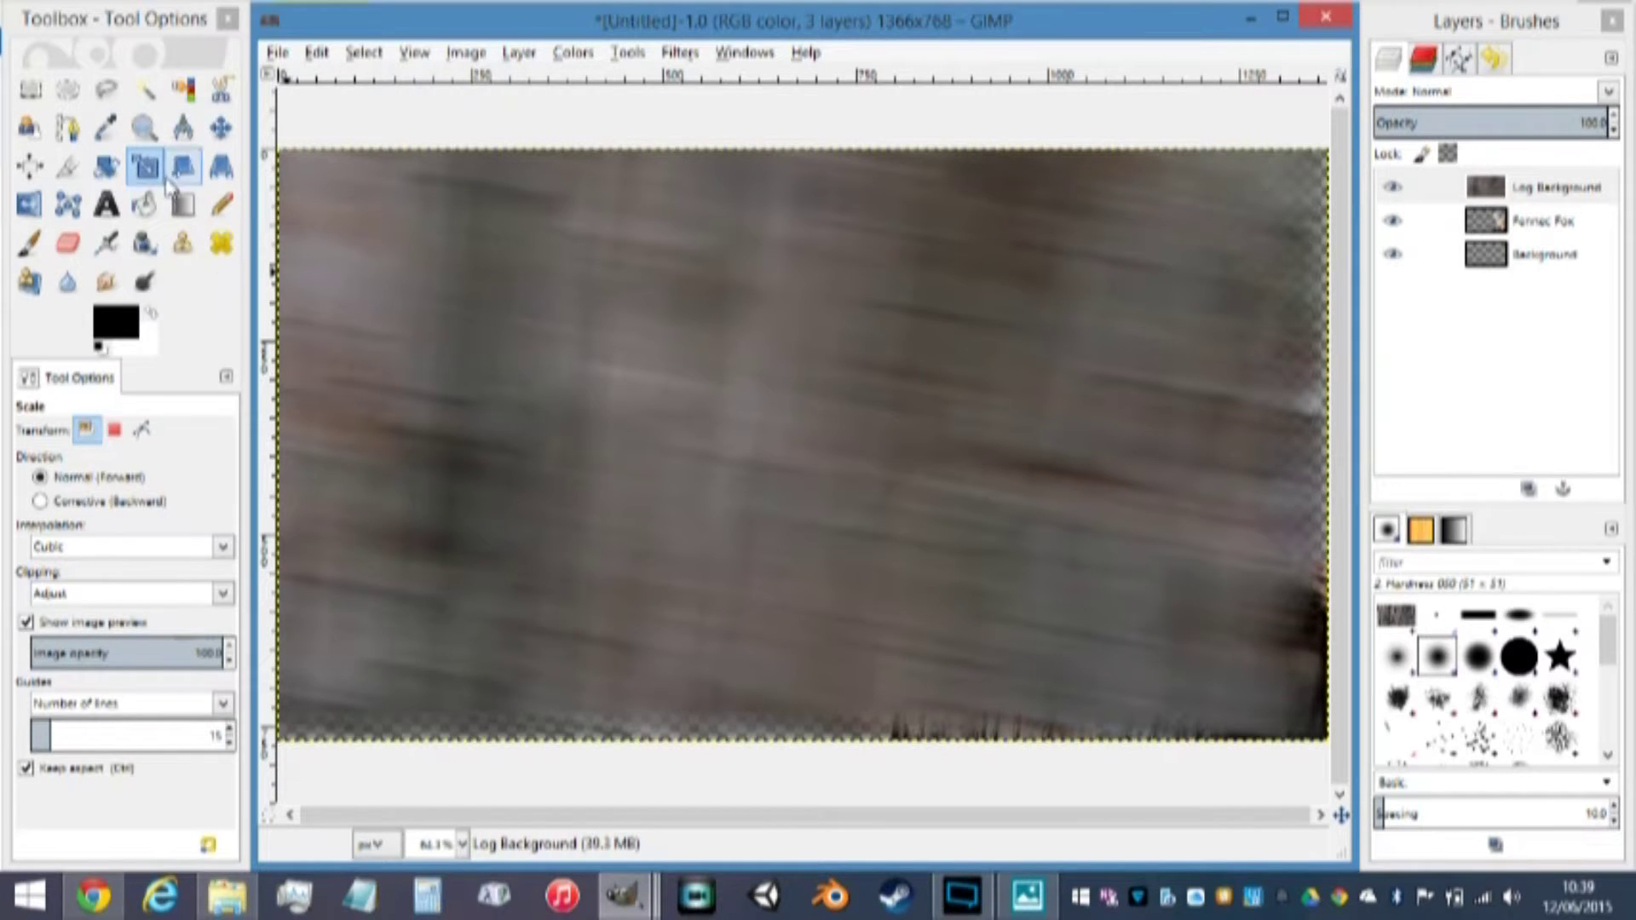
pyautogui.press('-')
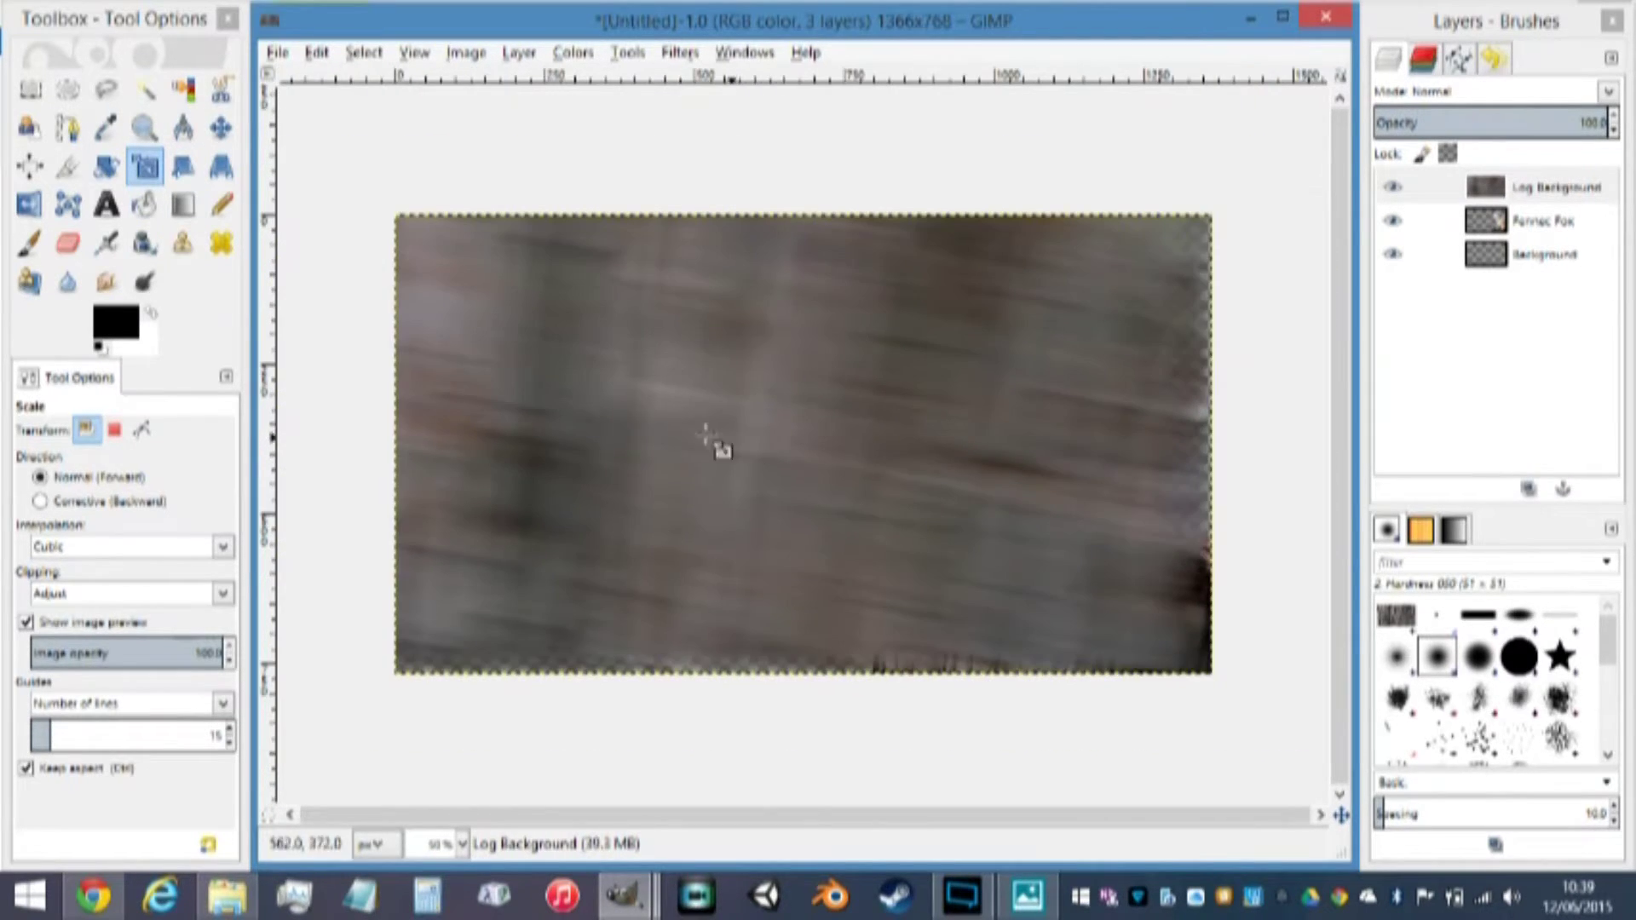
pyautogui.click(810, 442)
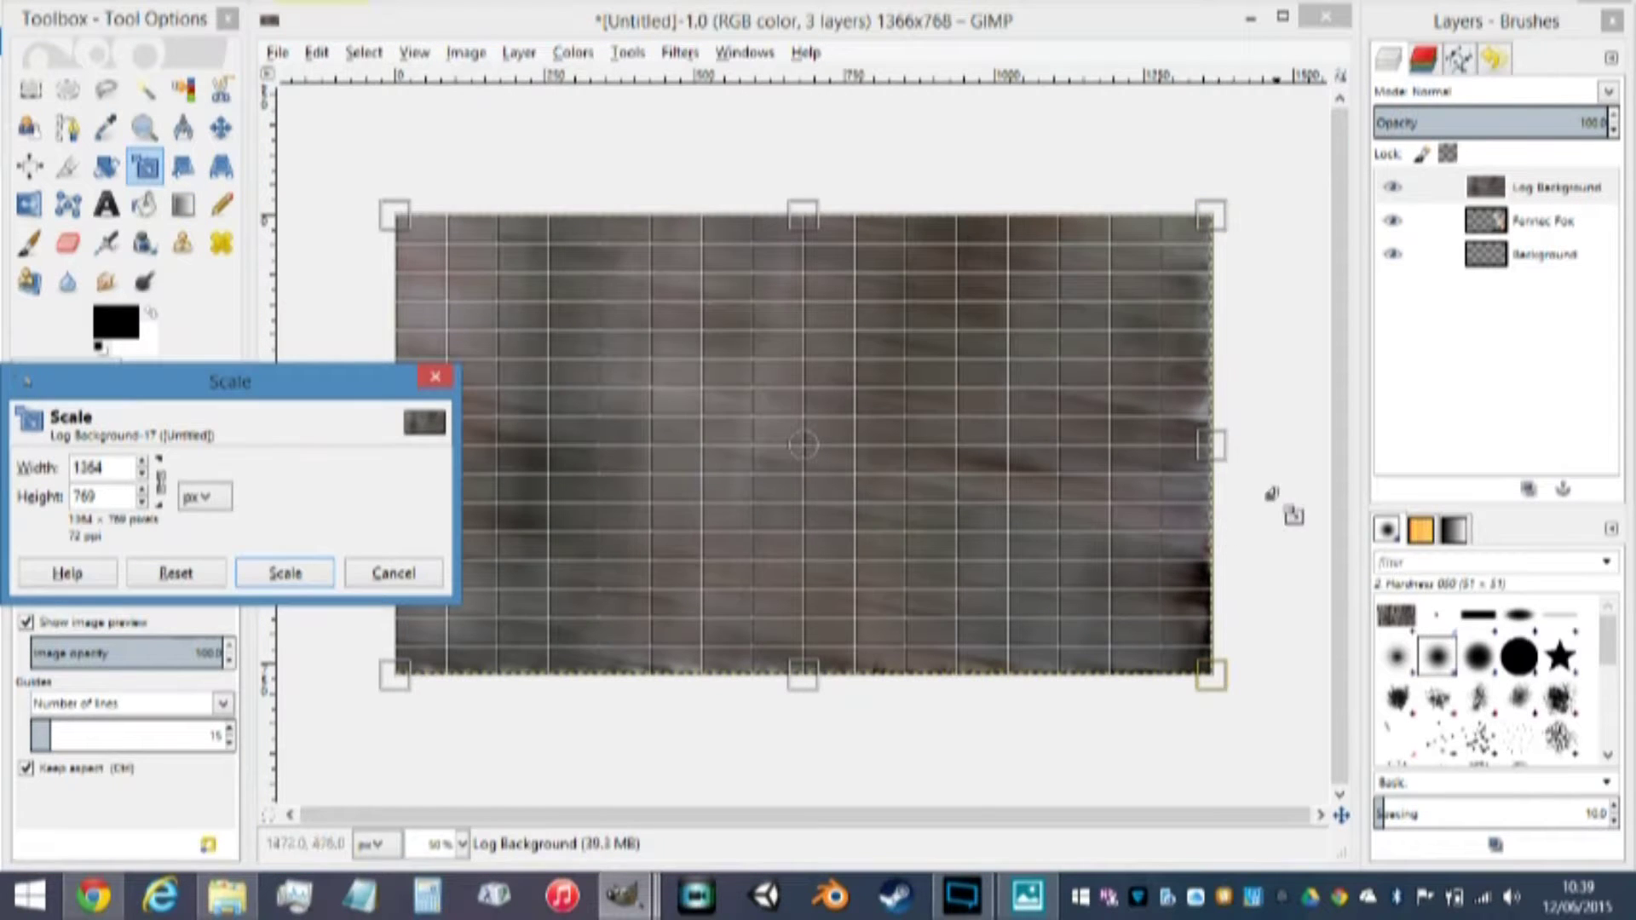
pyautogui.moveTo(1214, 450); pyautogui.dragTo(1238, 445)
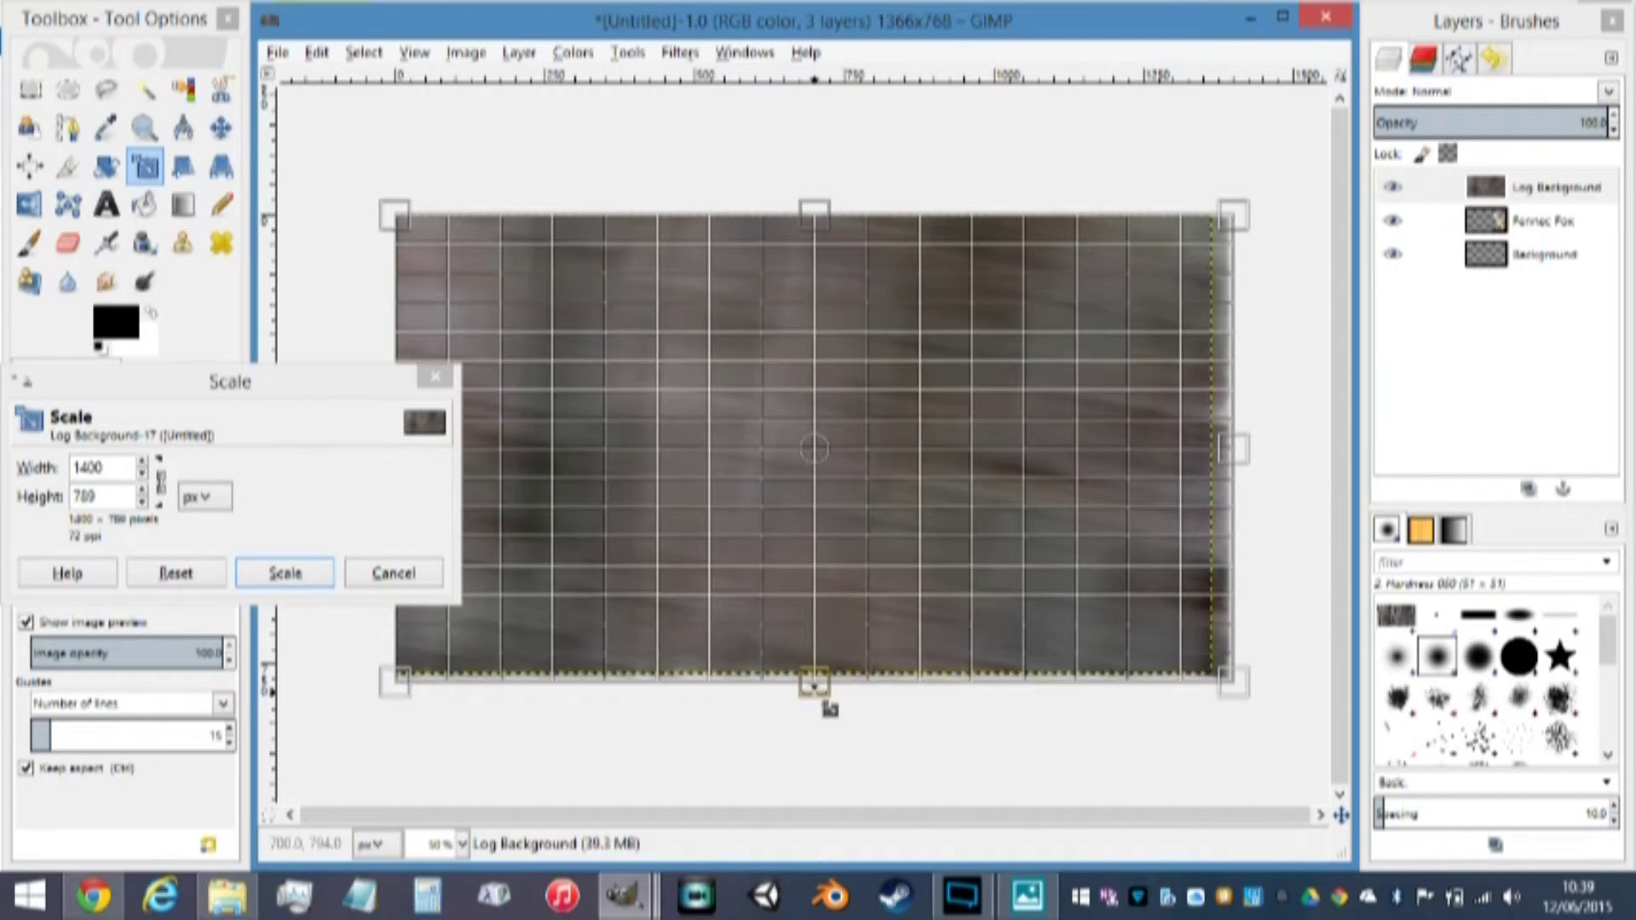
pyautogui.click(281, 573)
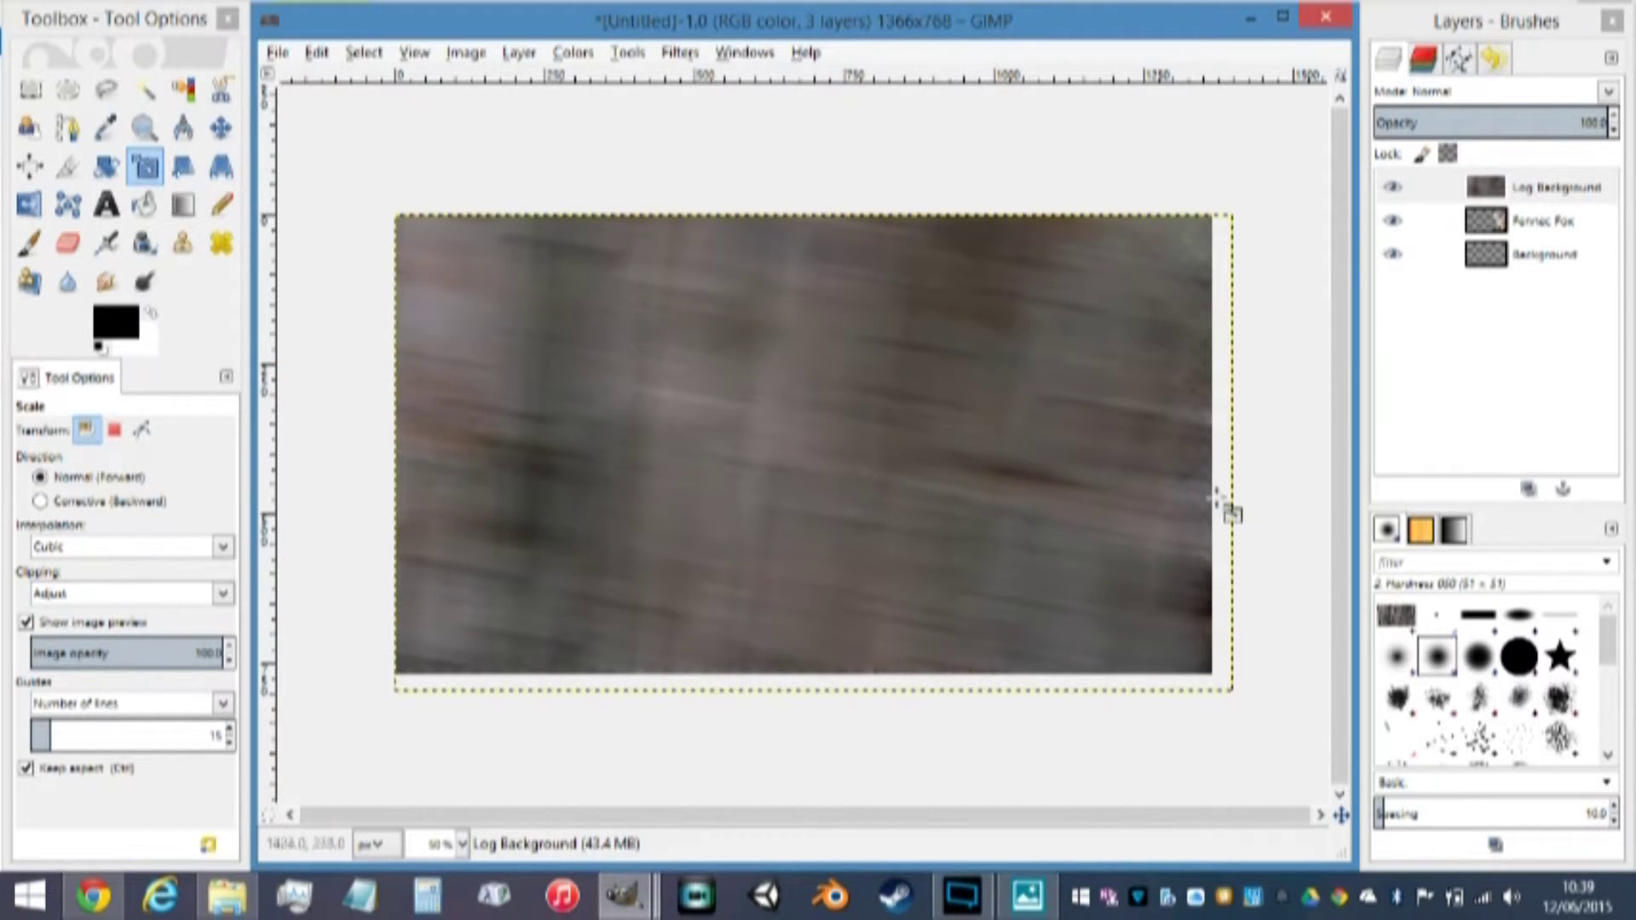
pyautogui.click(1494, 488)
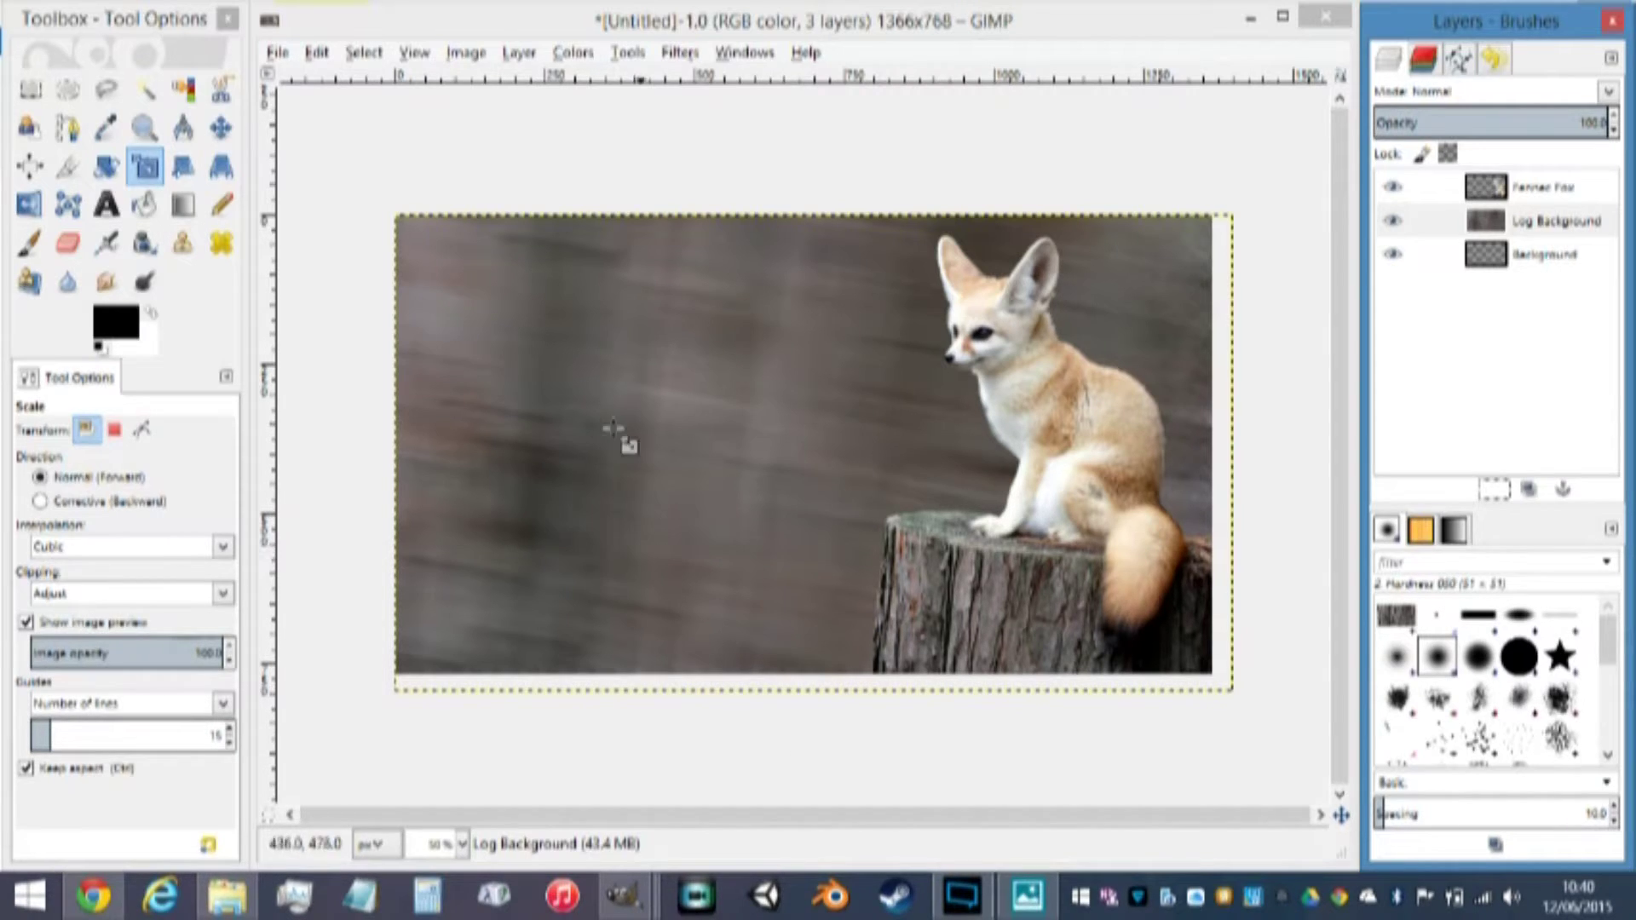
# Compare the composition with the finished picture in Photos, examining the fox's head and neck up close, and return to GIMP
pyautogui.click(1029, 902)
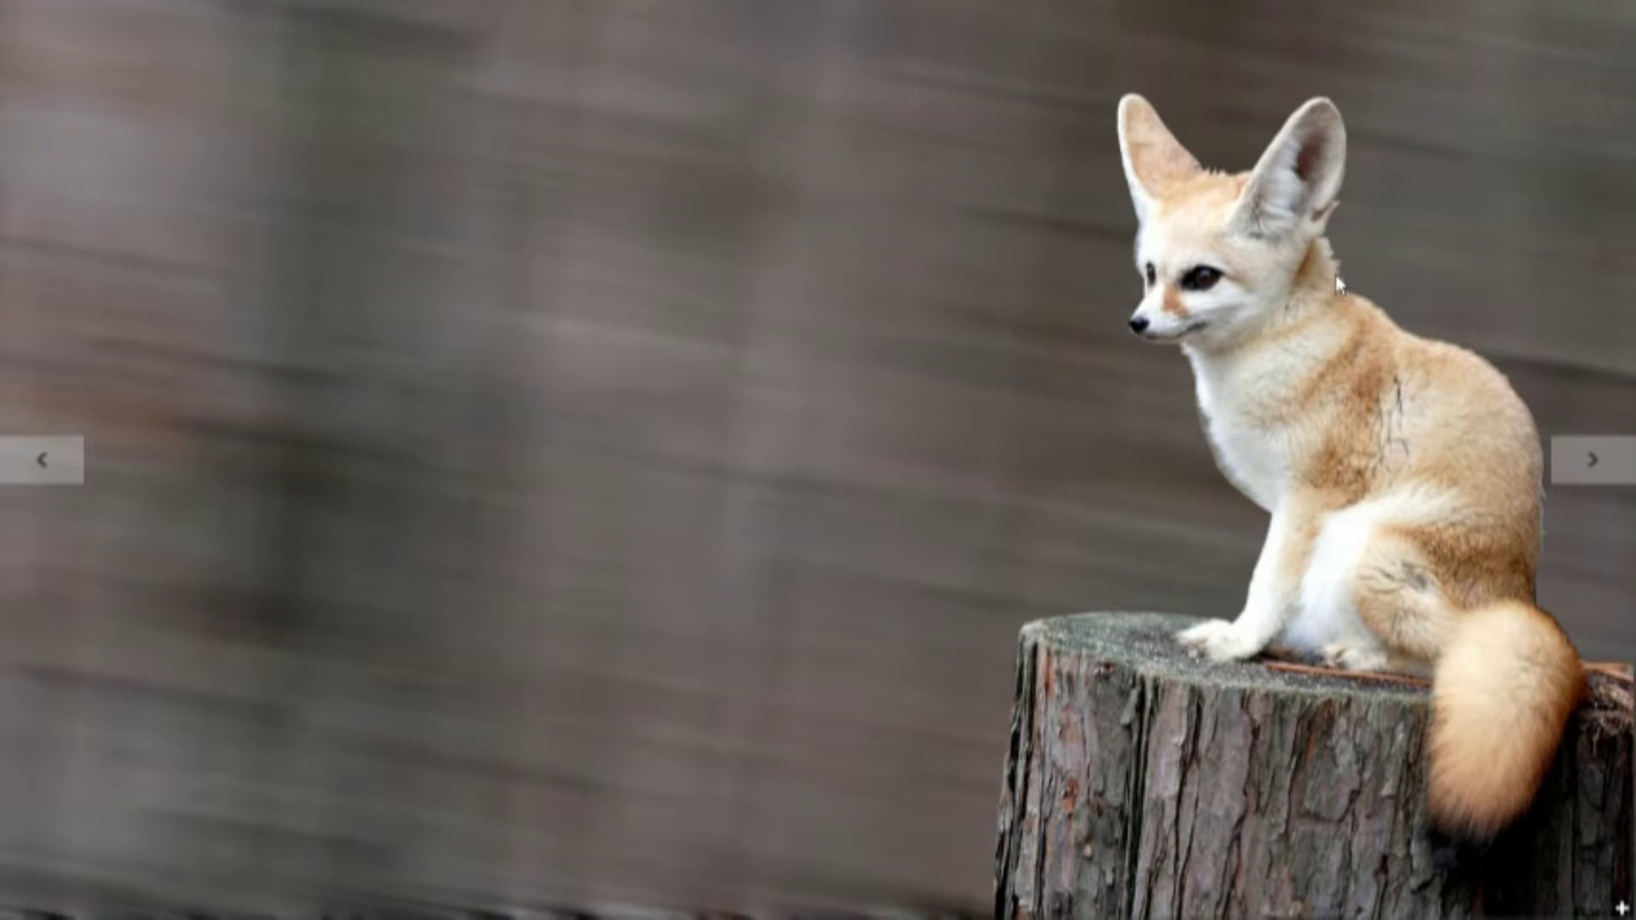
pyautogui.scroll(5, 1337, 281)
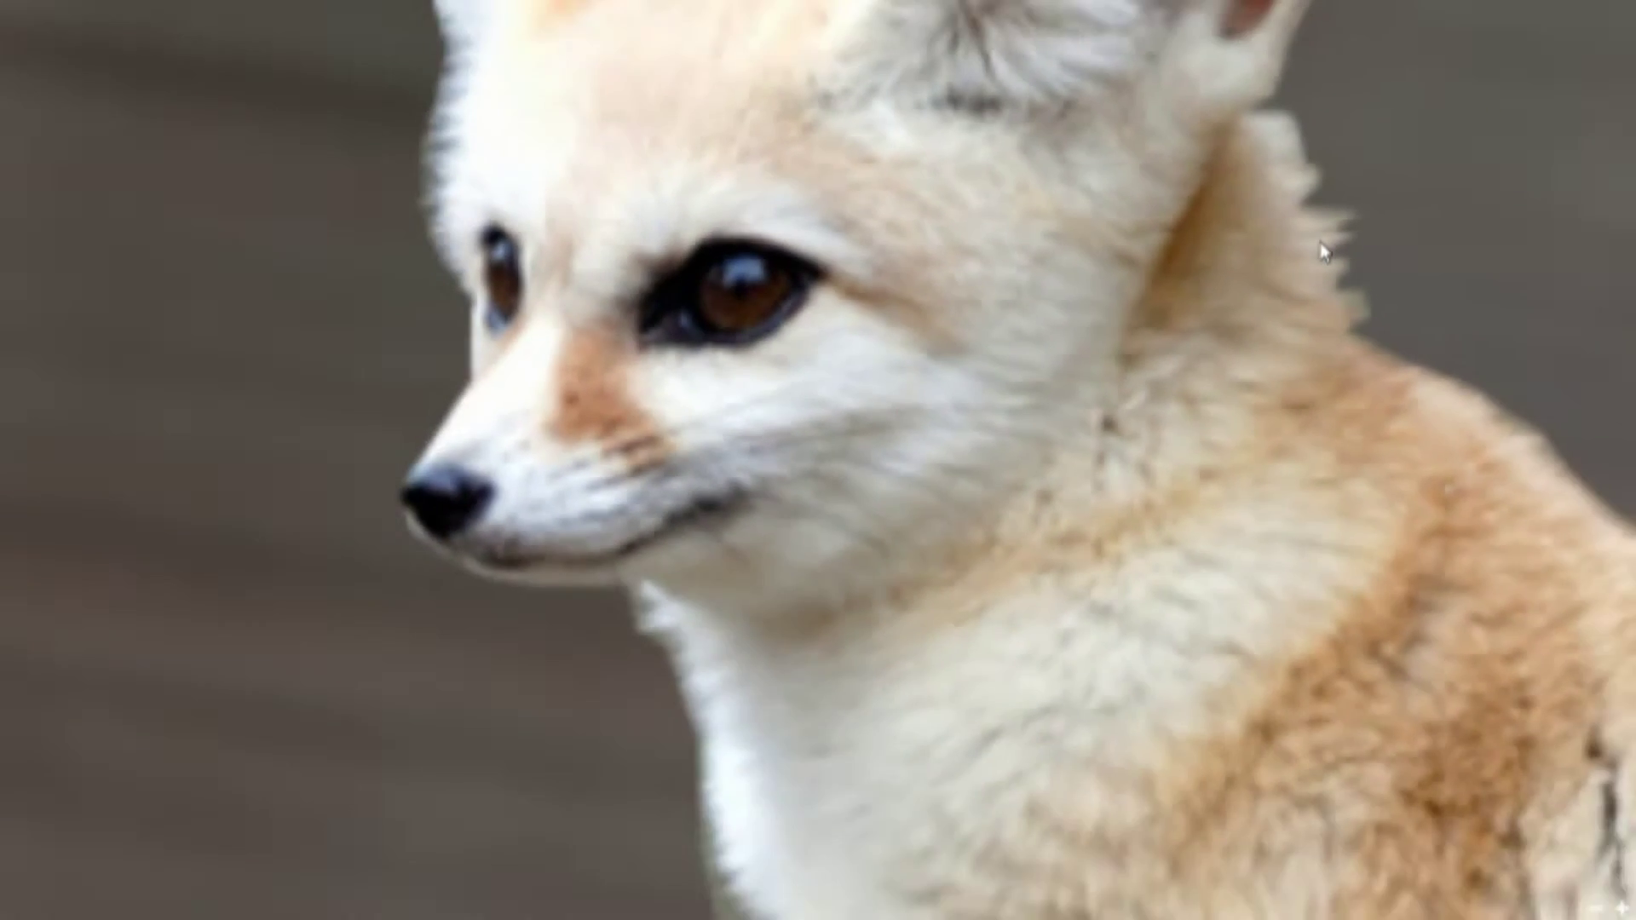
pyautogui.scroll(-5, 1322, 251)
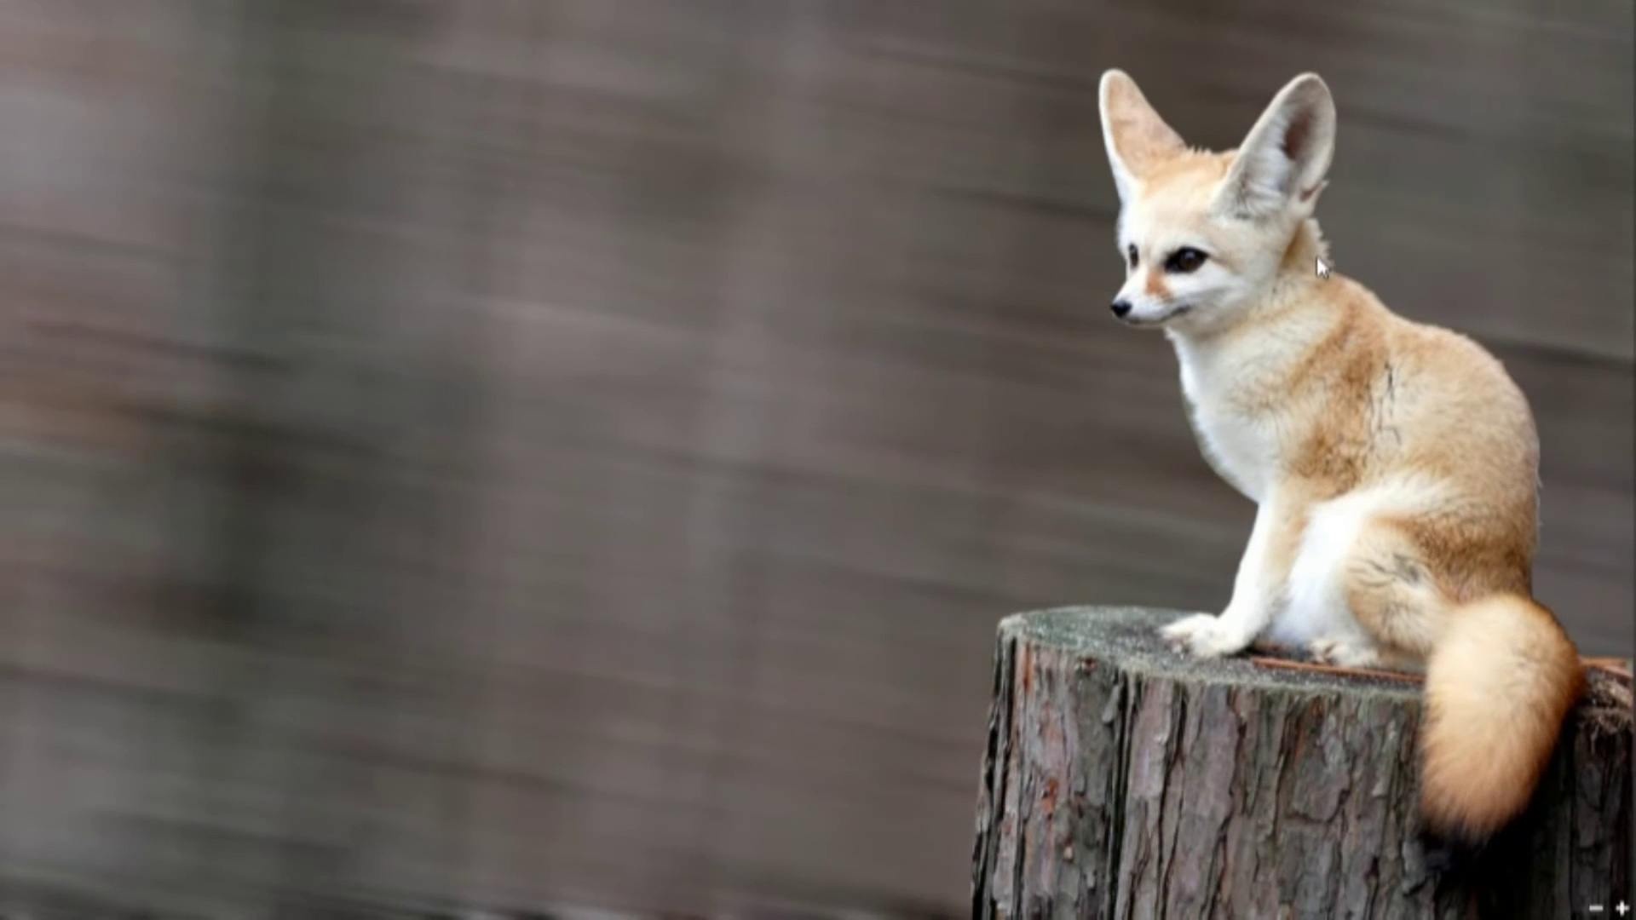
pyautogui.scroll(-1, 1320, 266)
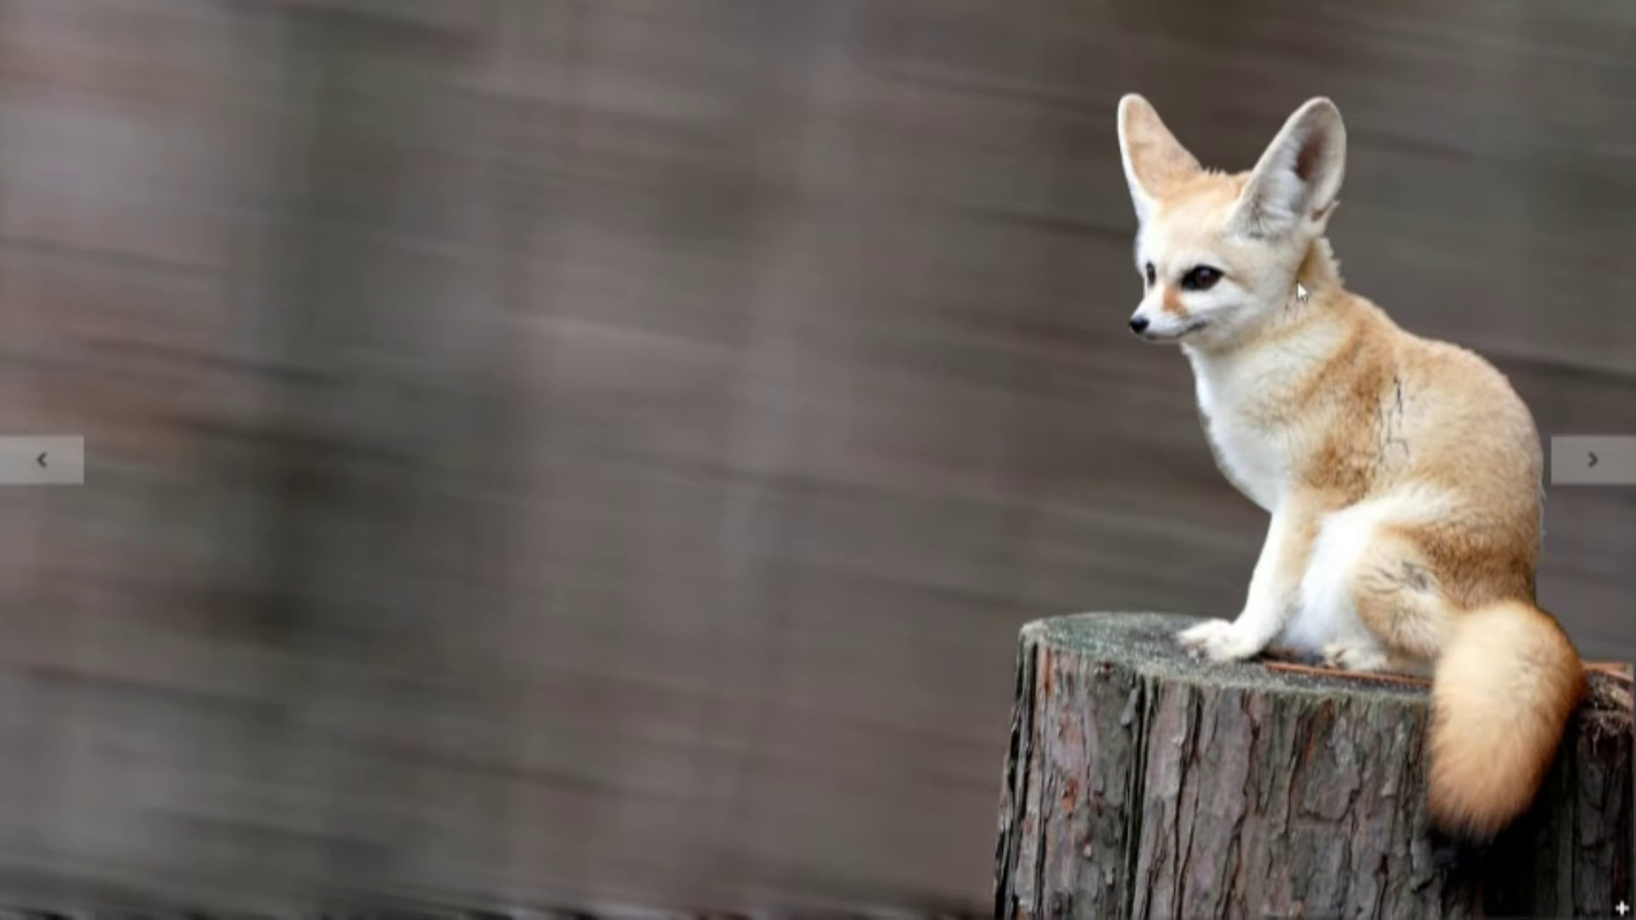
pyautogui.rightClick(1467, 156)
pyautogui.click(704, 679)
pyautogui.moveTo(643, 903)
pyautogui.click(437, 801)
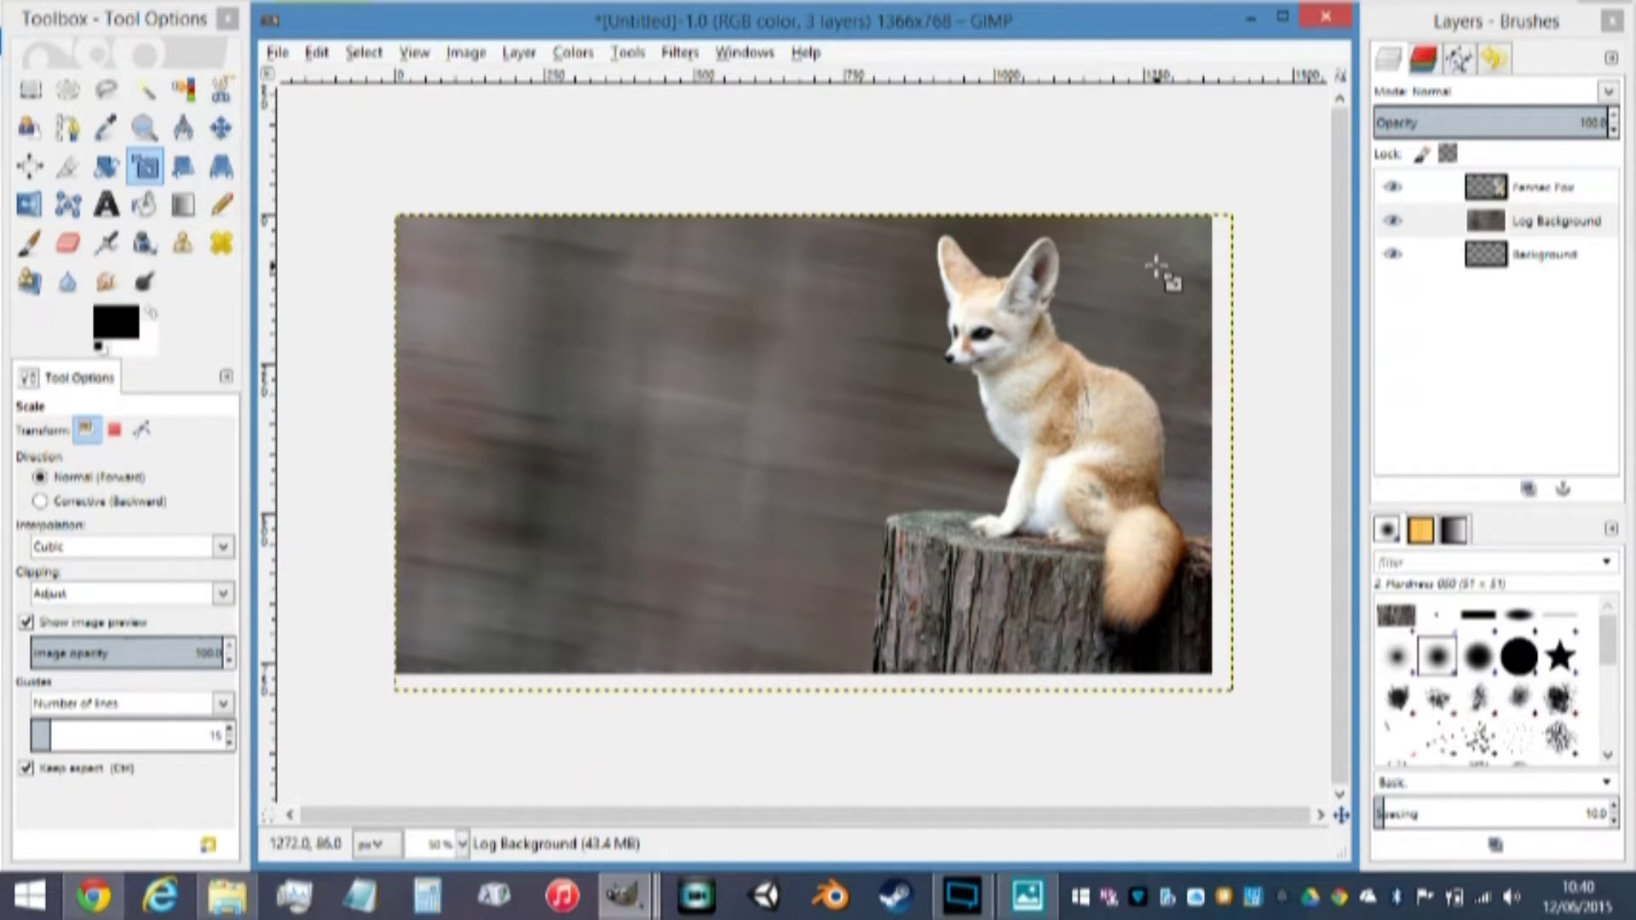
# Try colorizing the Log Background layer with hue 360, saturation 100 and lightness -23
pyautogui.click(1534, 224)
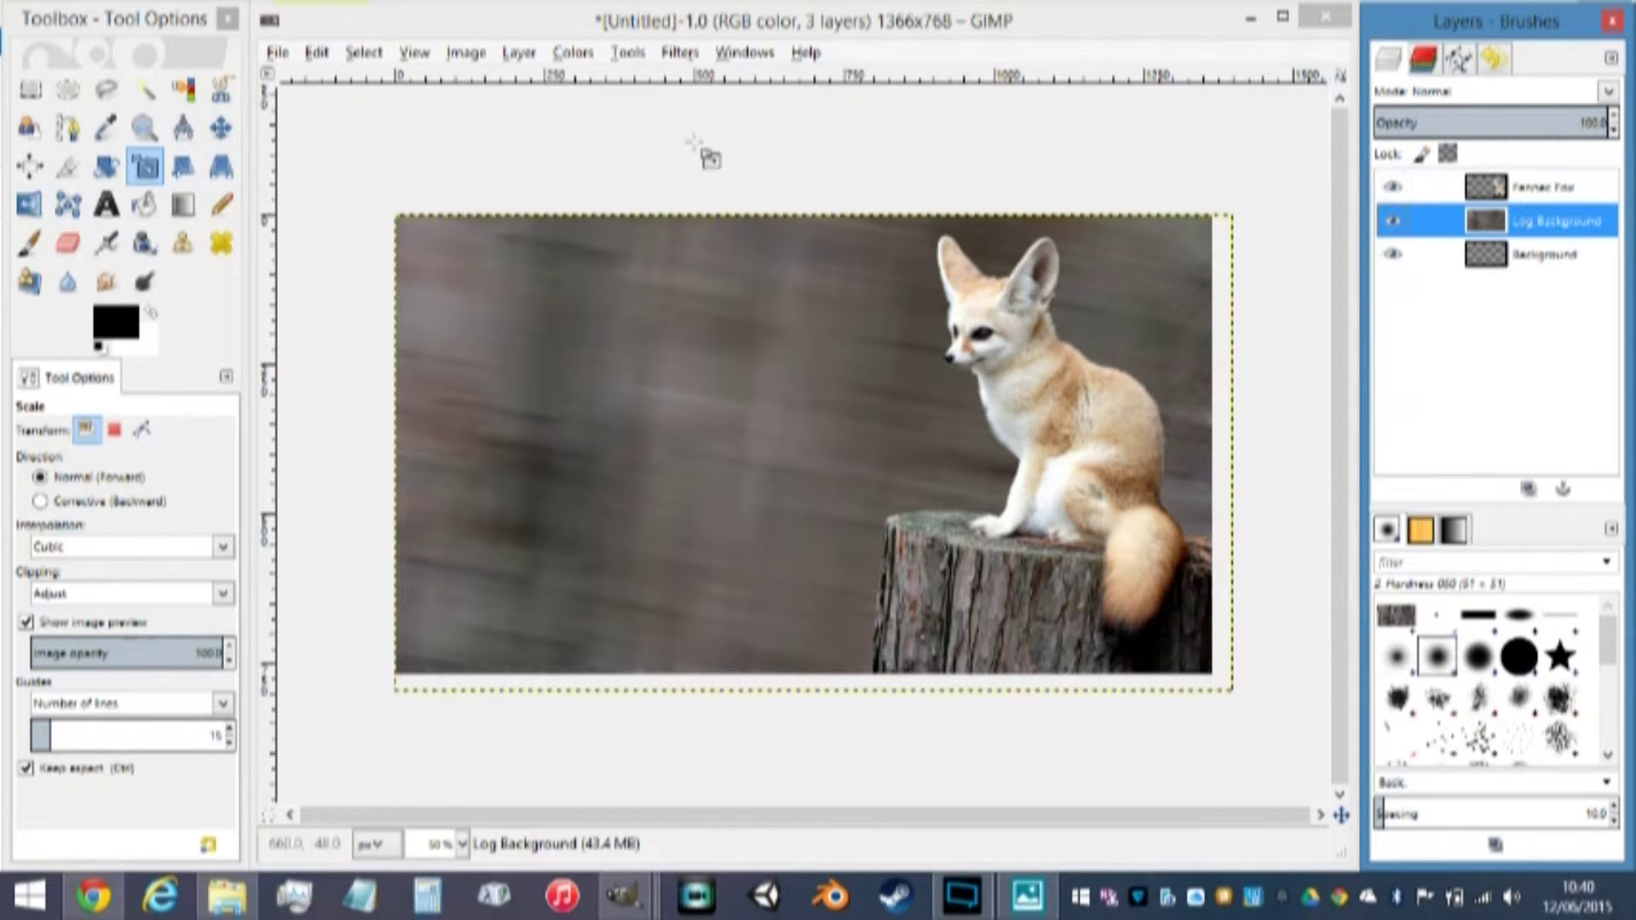
pyautogui.click(681, 56)
pyautogui.moveTo(573, 53)
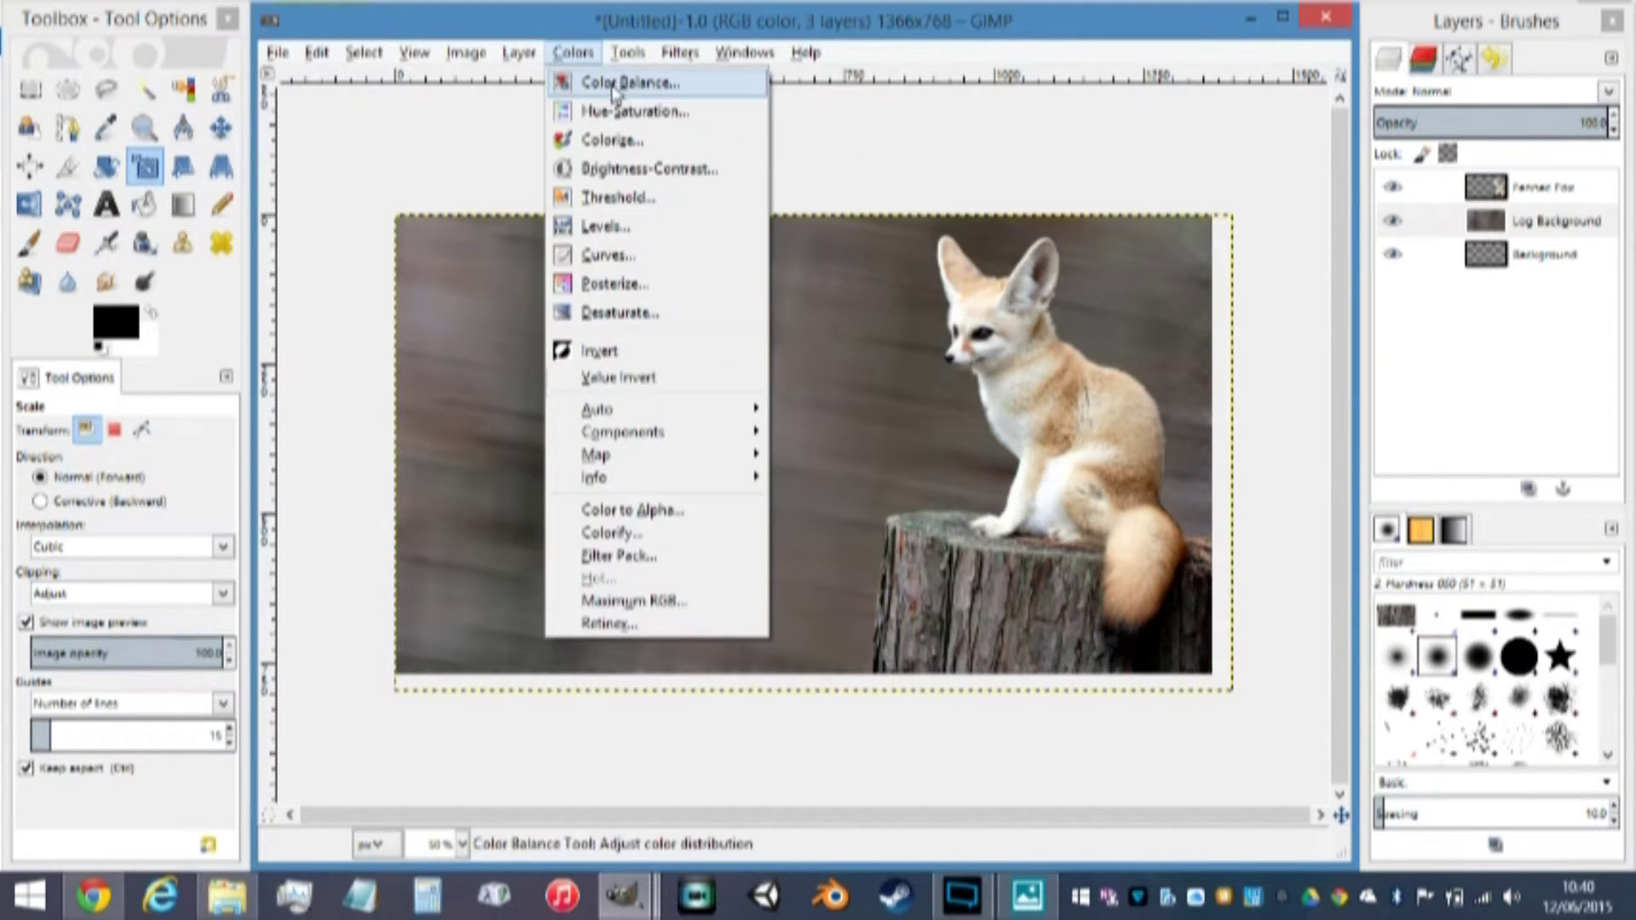
pyautogui.click(605, 139)
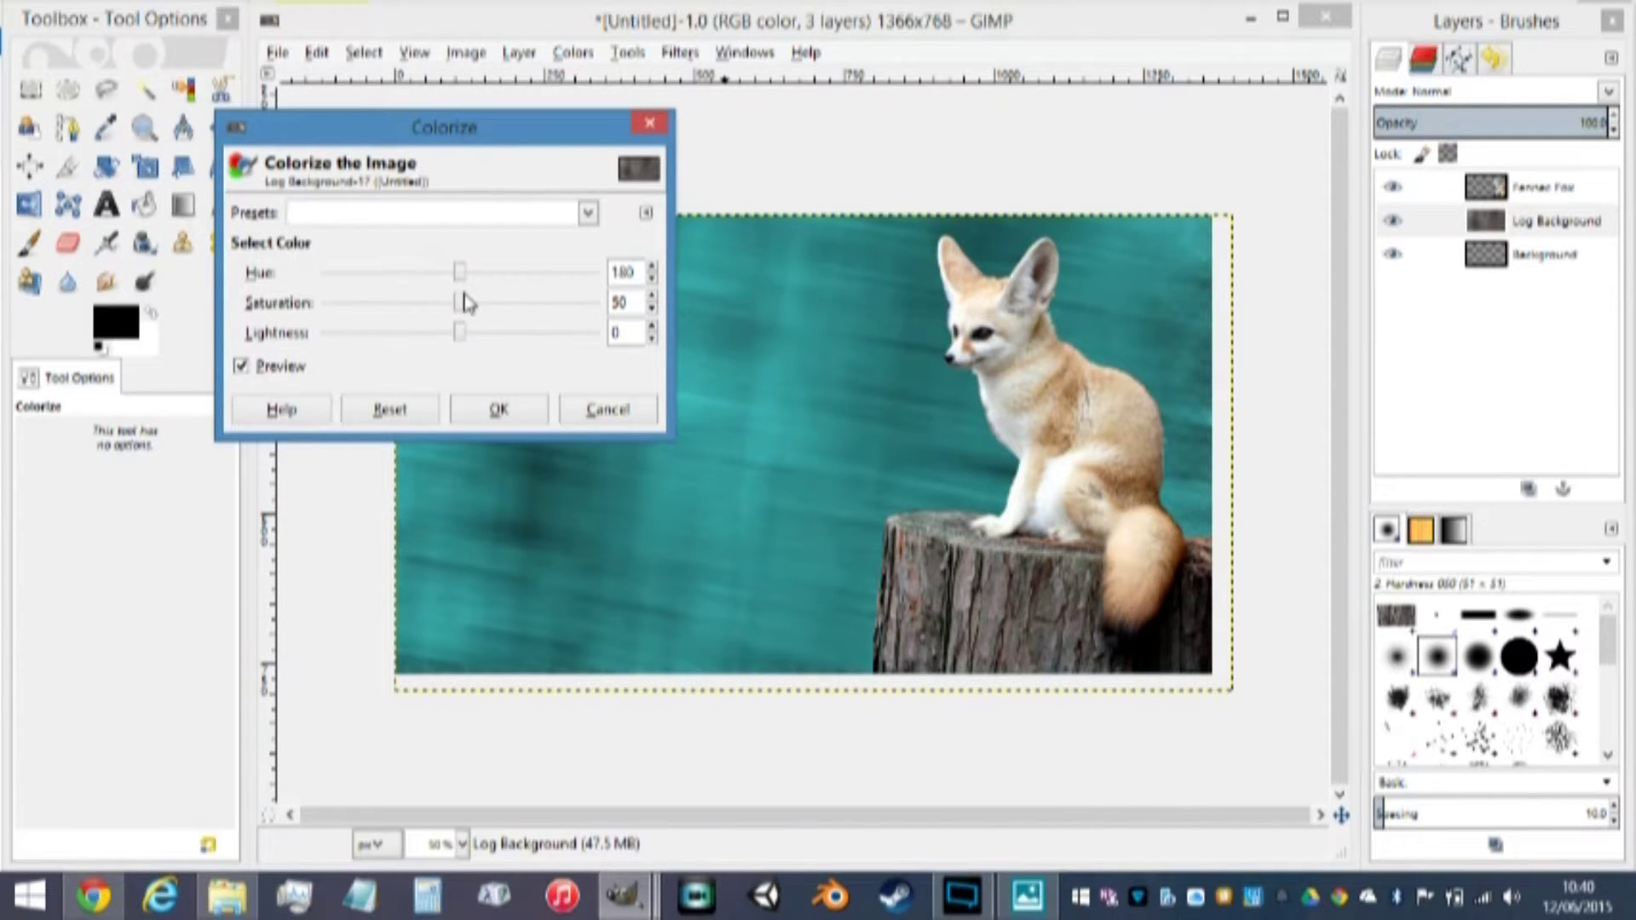
pyautogui.moveTo(461, 304); pyautogui.dragTo(673, 328)
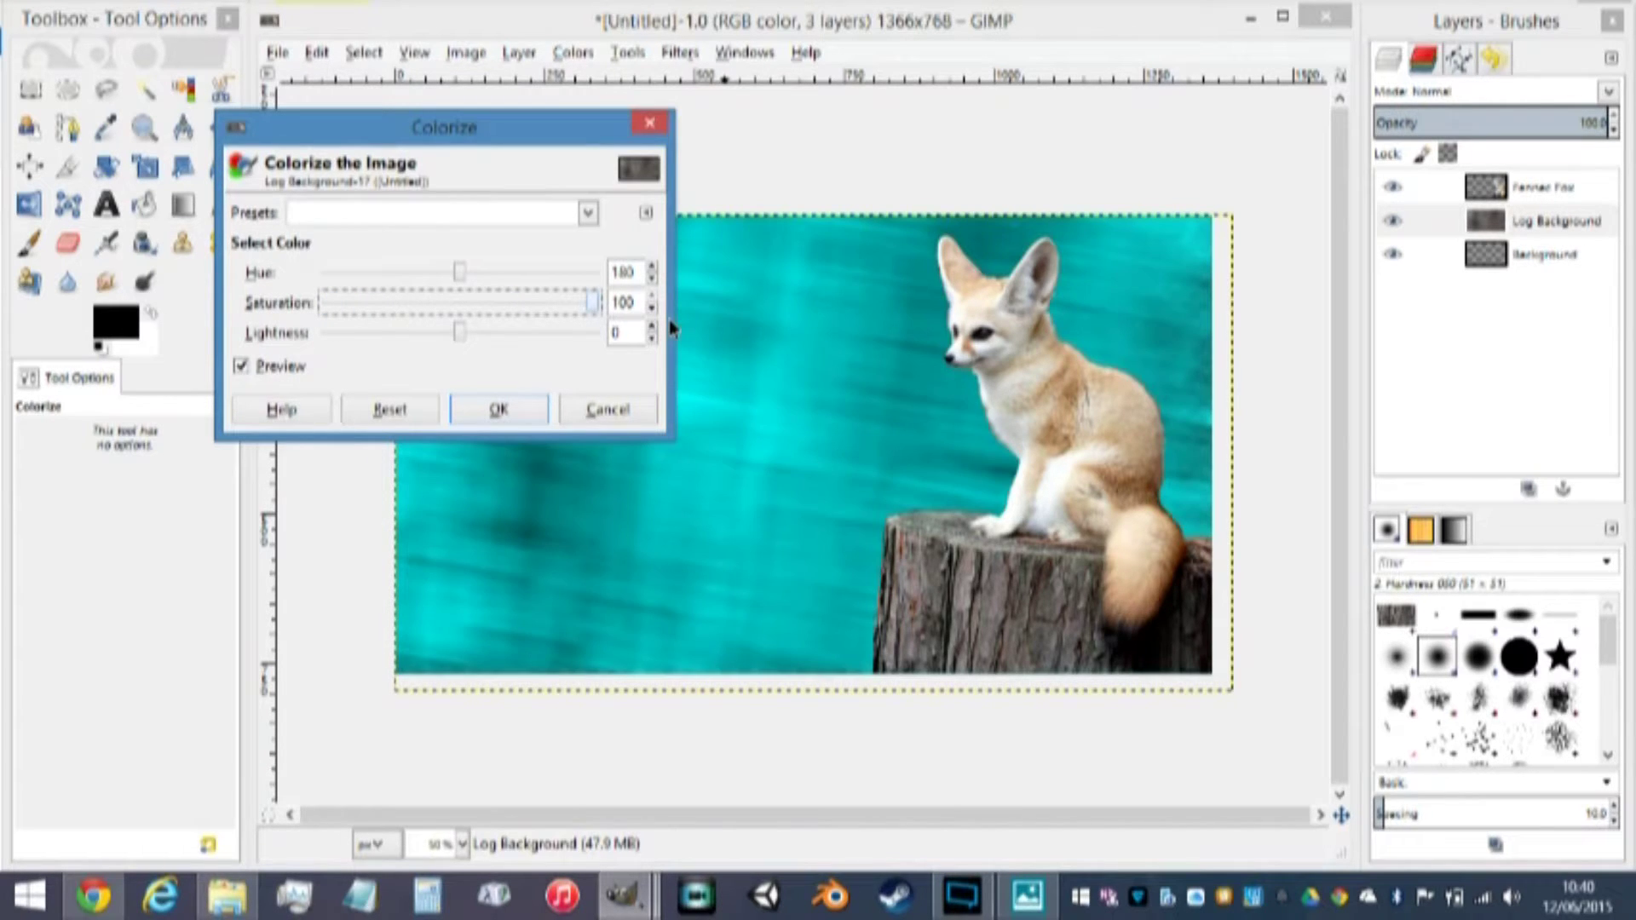
pyautogui.moveTo(468, 341); pyautogui.dragTo(344, 334)
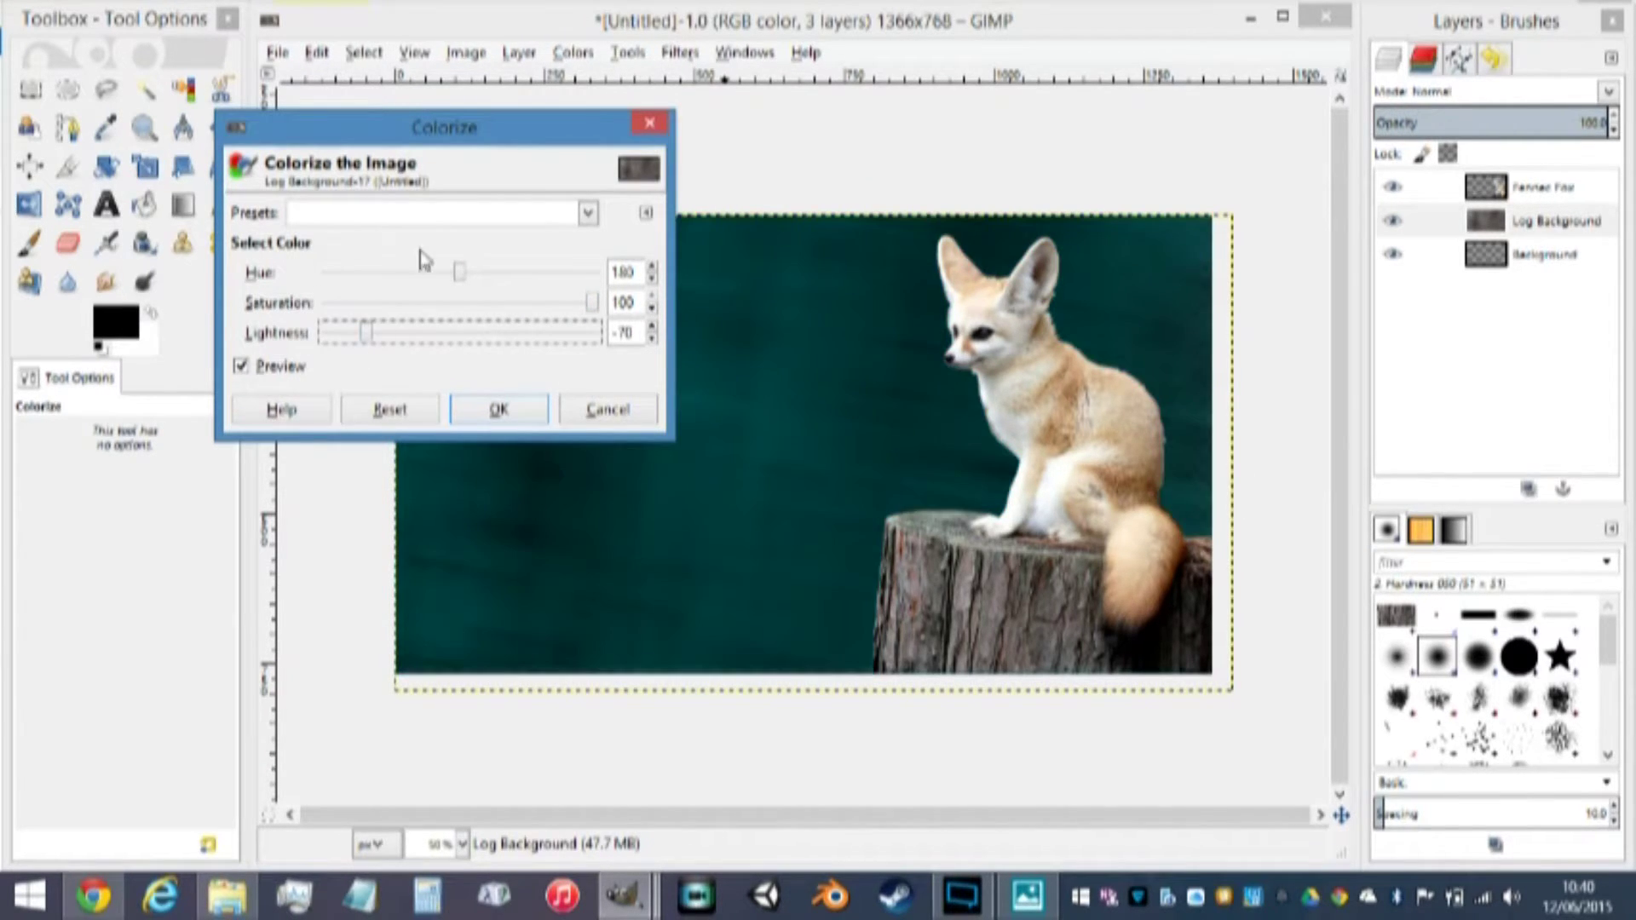
pyautogui.moveTo(461, 270); pyautogui.dragTo(641, 270)
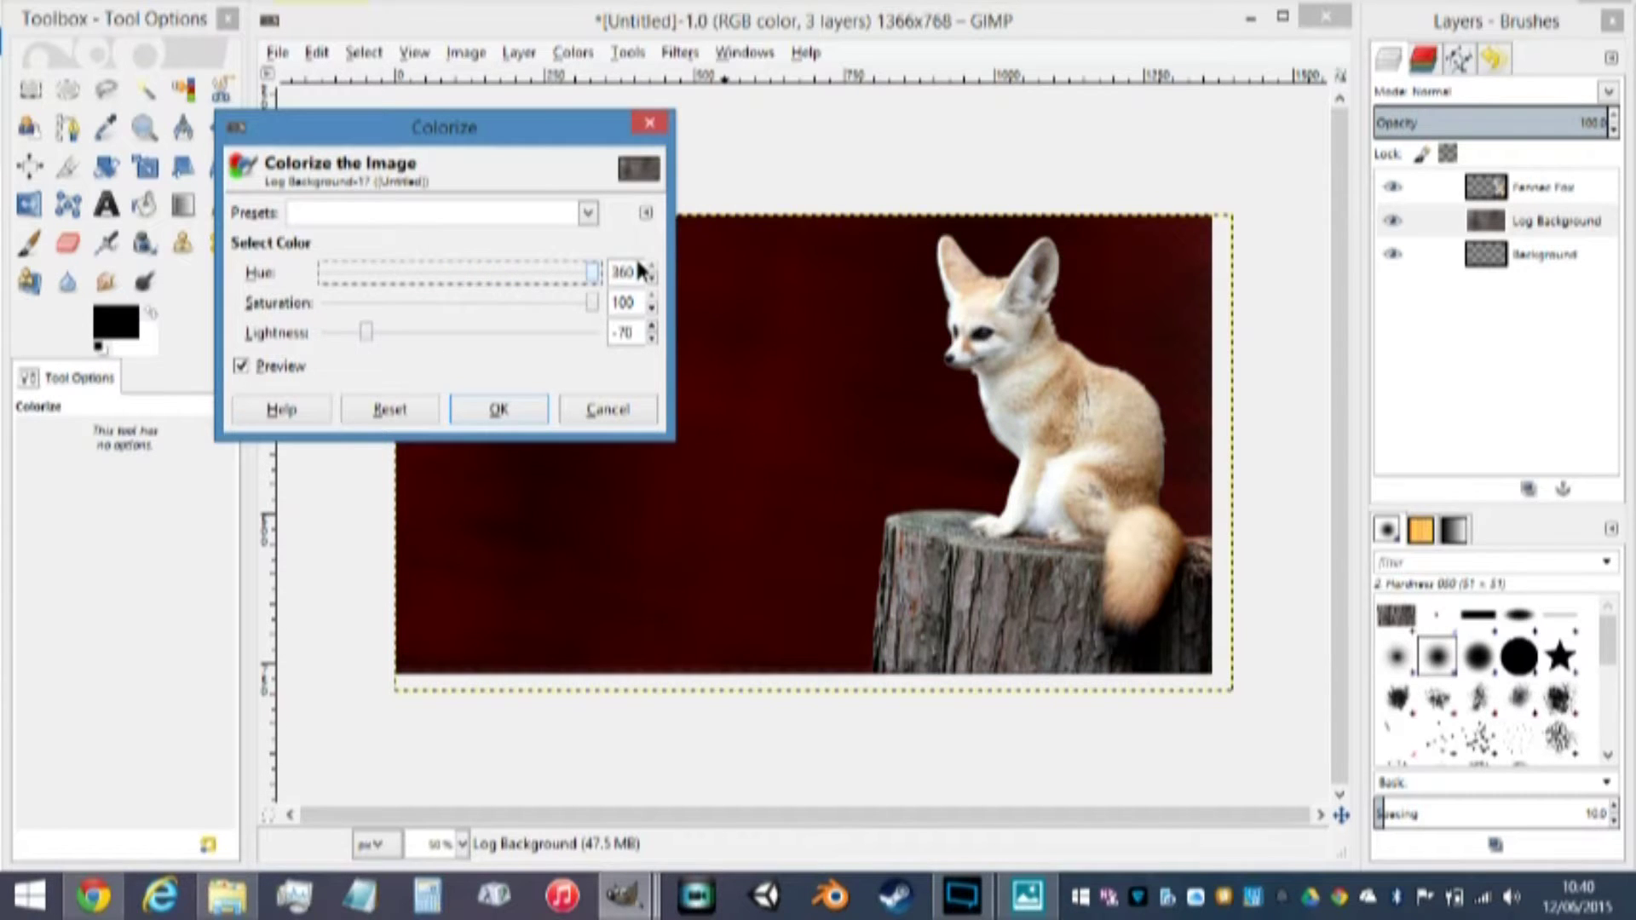
pyautogui.moveTo(369, 347); pyautogui.dragTo(435, 351)
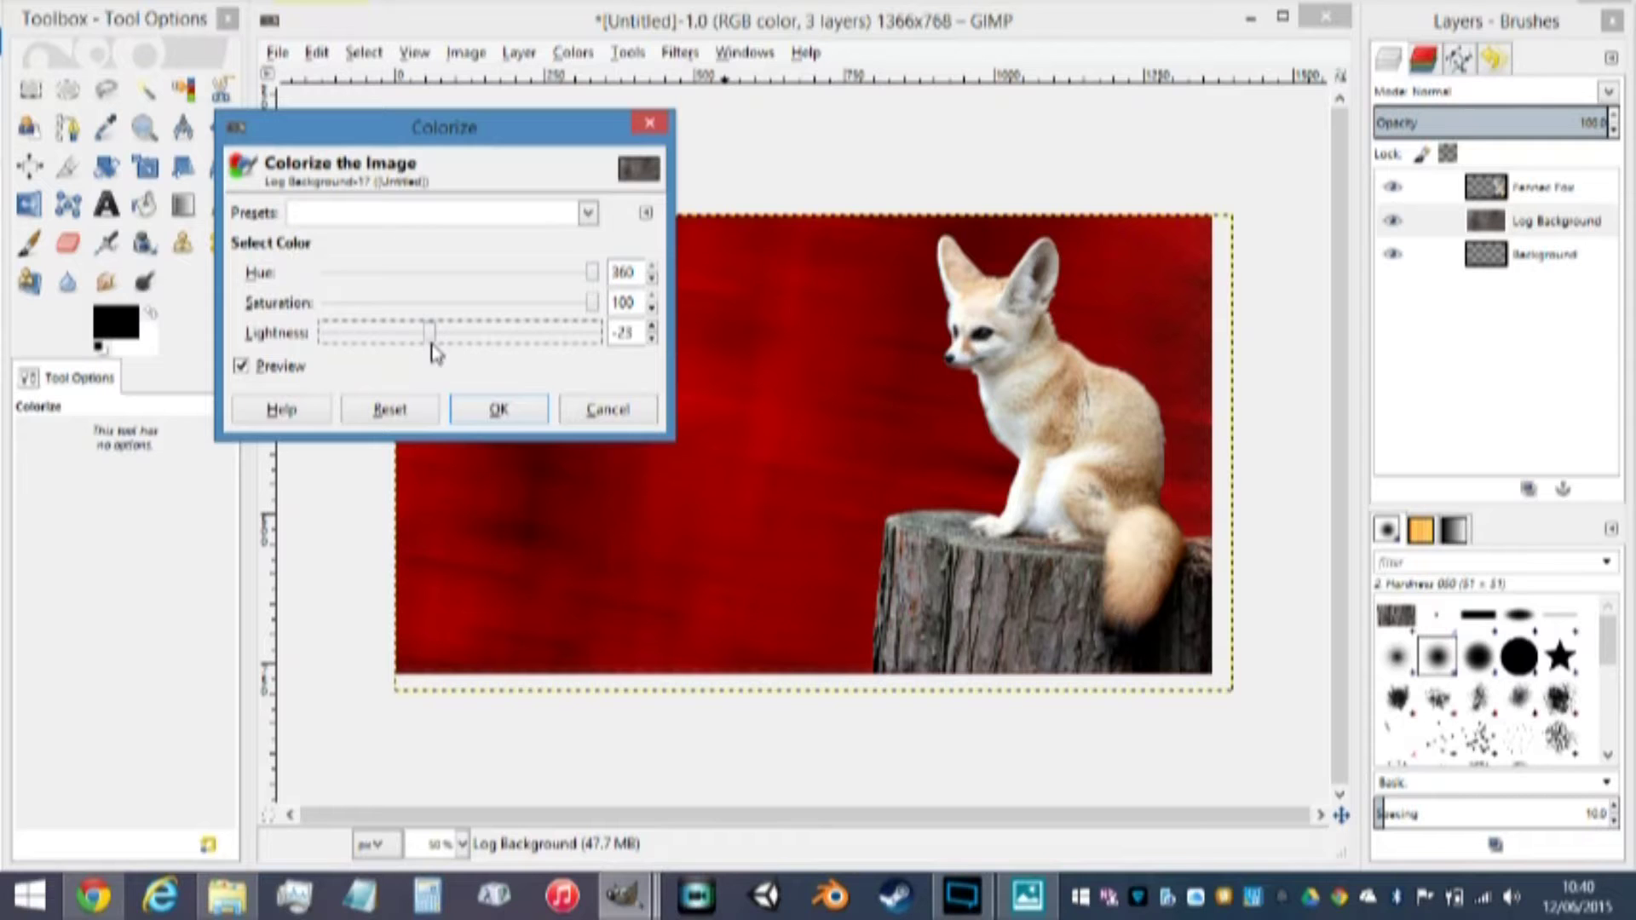
pyautogui.click(594, 415)
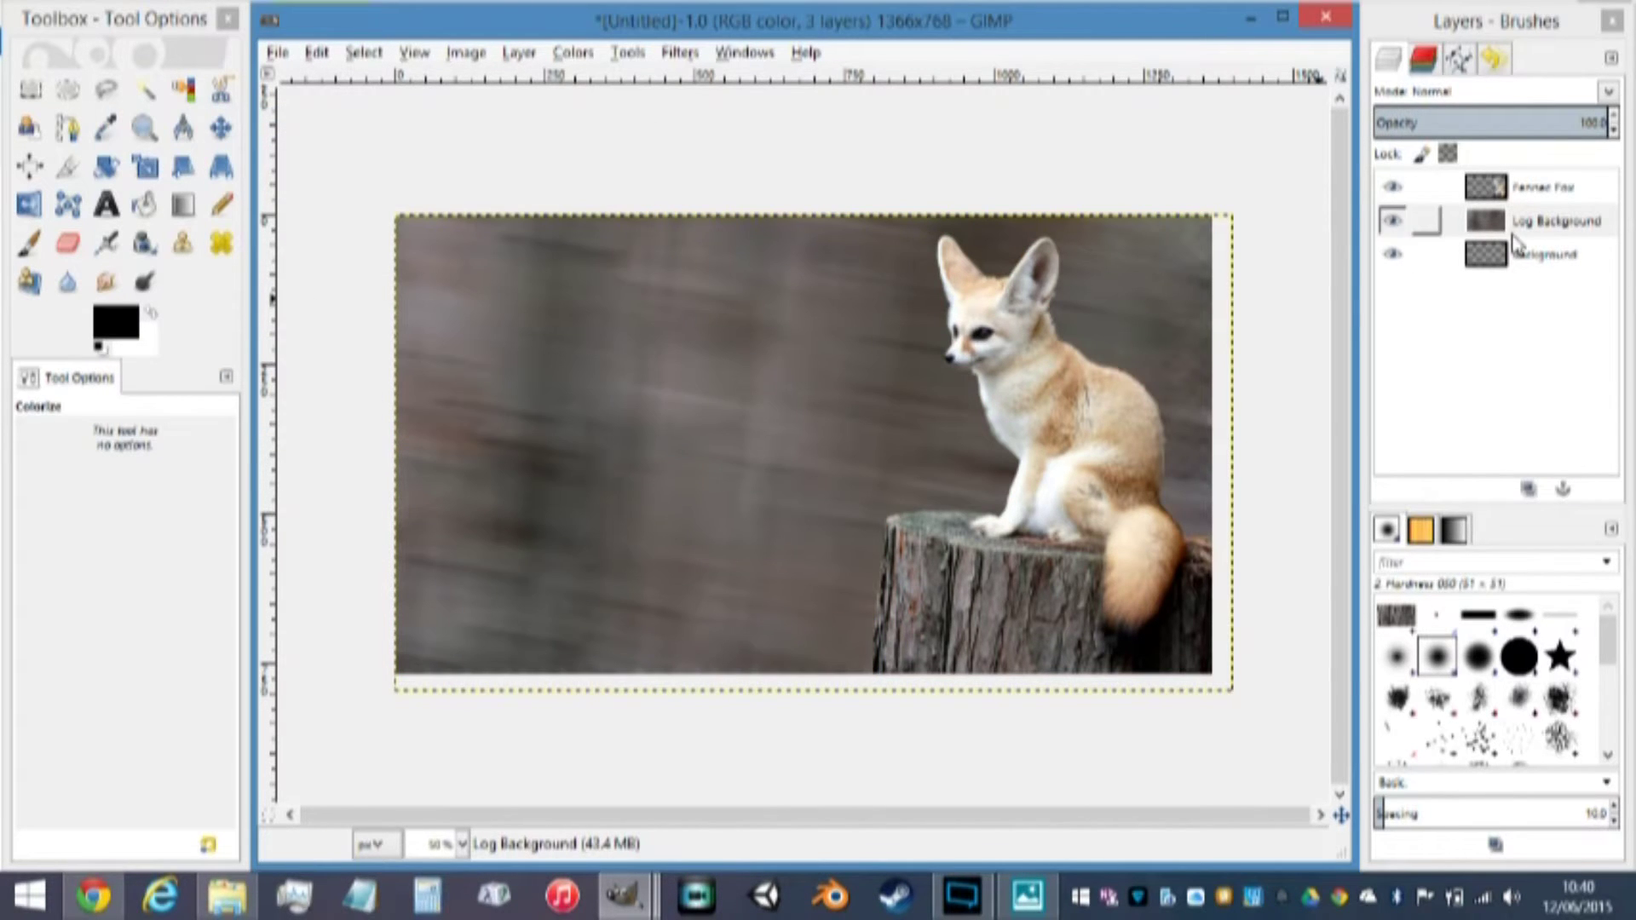
# Try the Colorize command with its default values on the Fennec Fox layer
pyautogui.click(1503, 187)
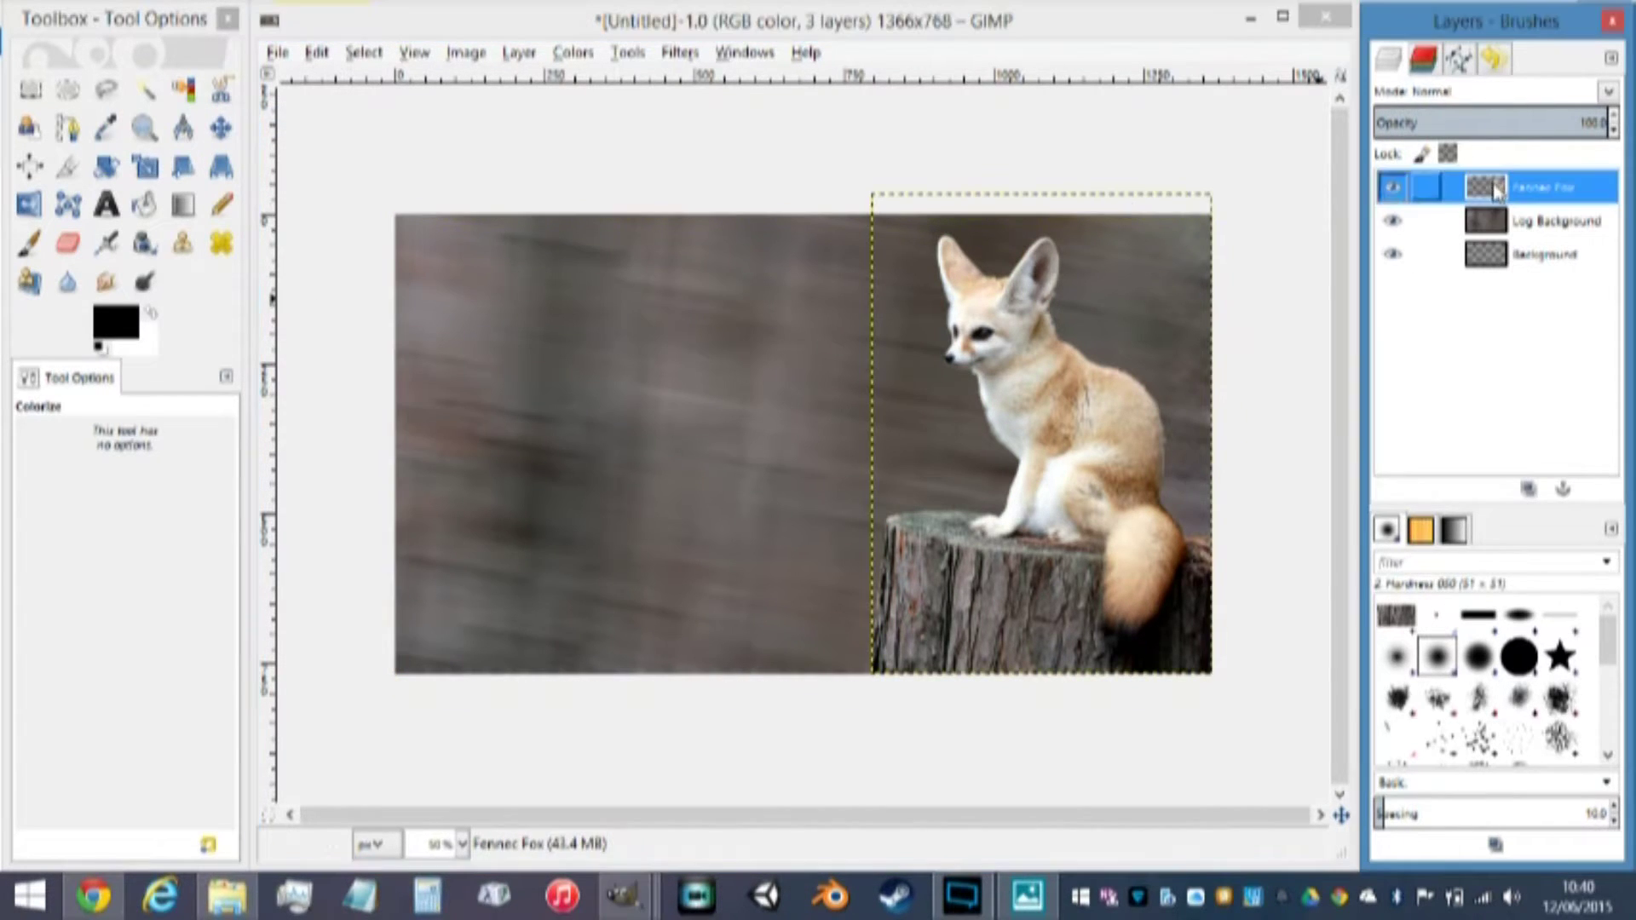
pyautogui.click(588, 54)
pyautogui.click(597, 143)
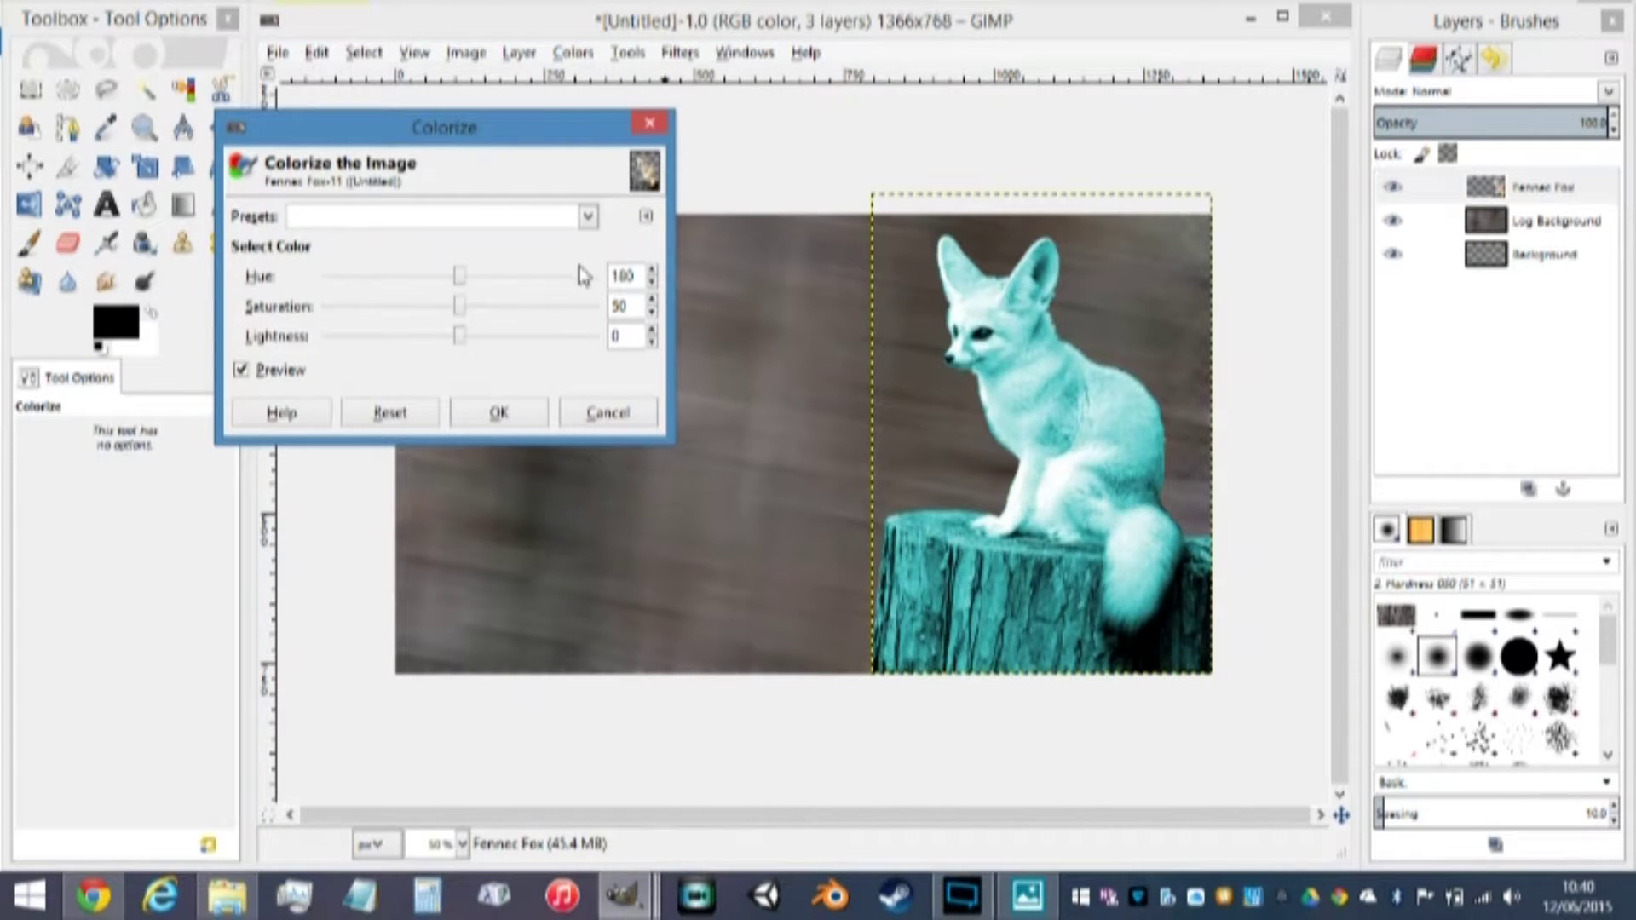
pyautogui.click(650, 125)
pyautogui.click(679, 51)
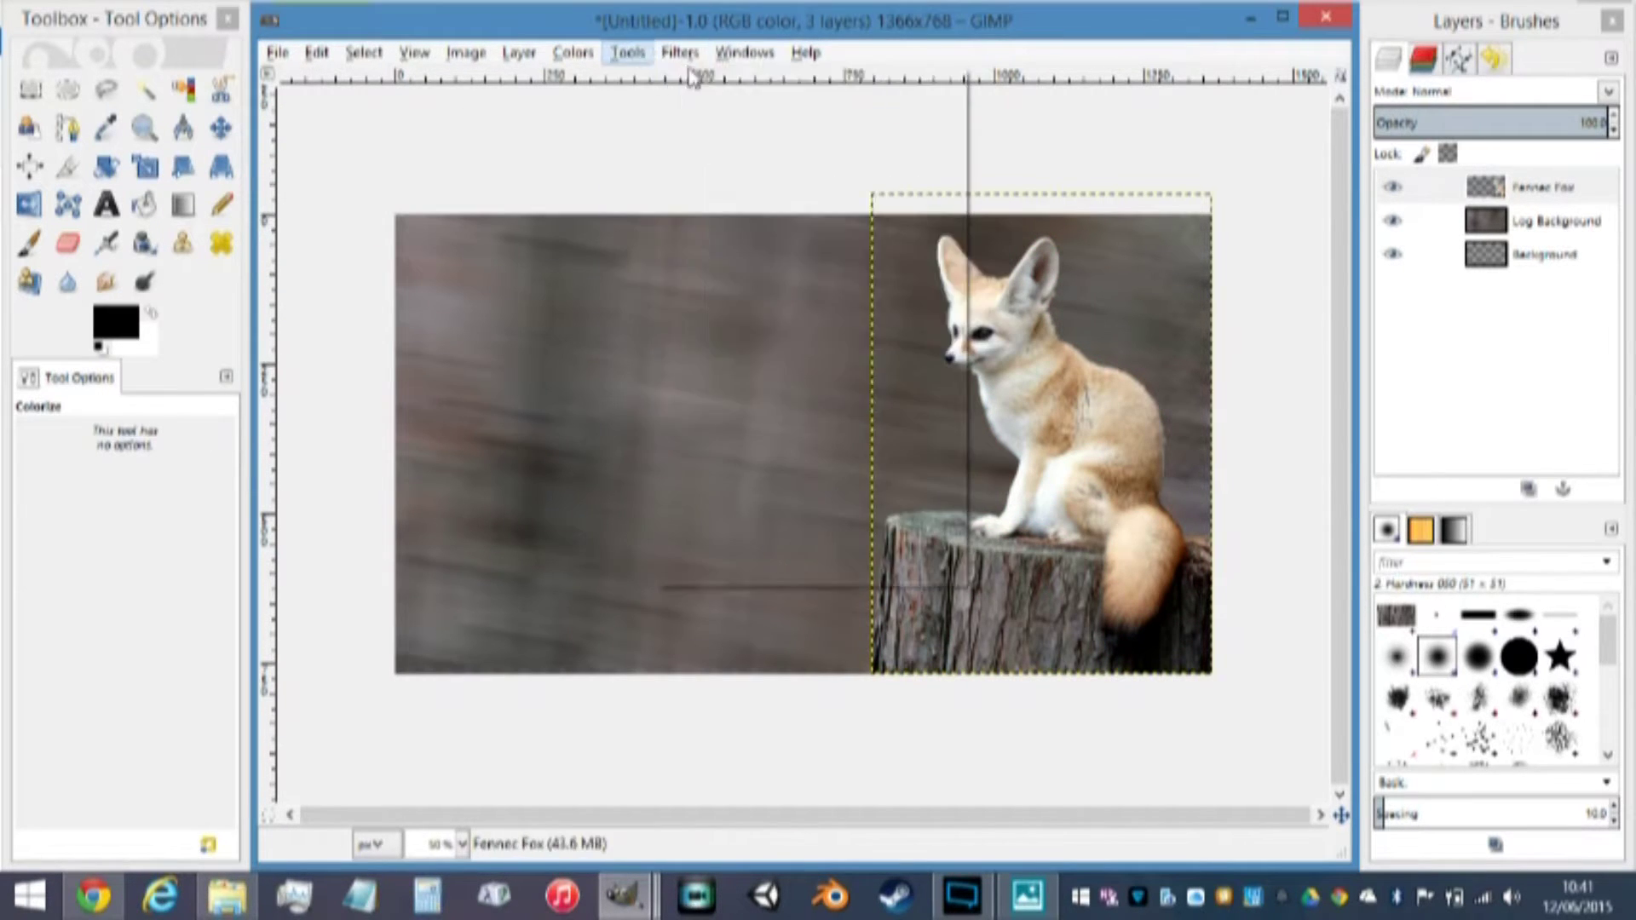
# Open the Flame render filter for the Log Background layer
pyautogui.click(1504, 220)
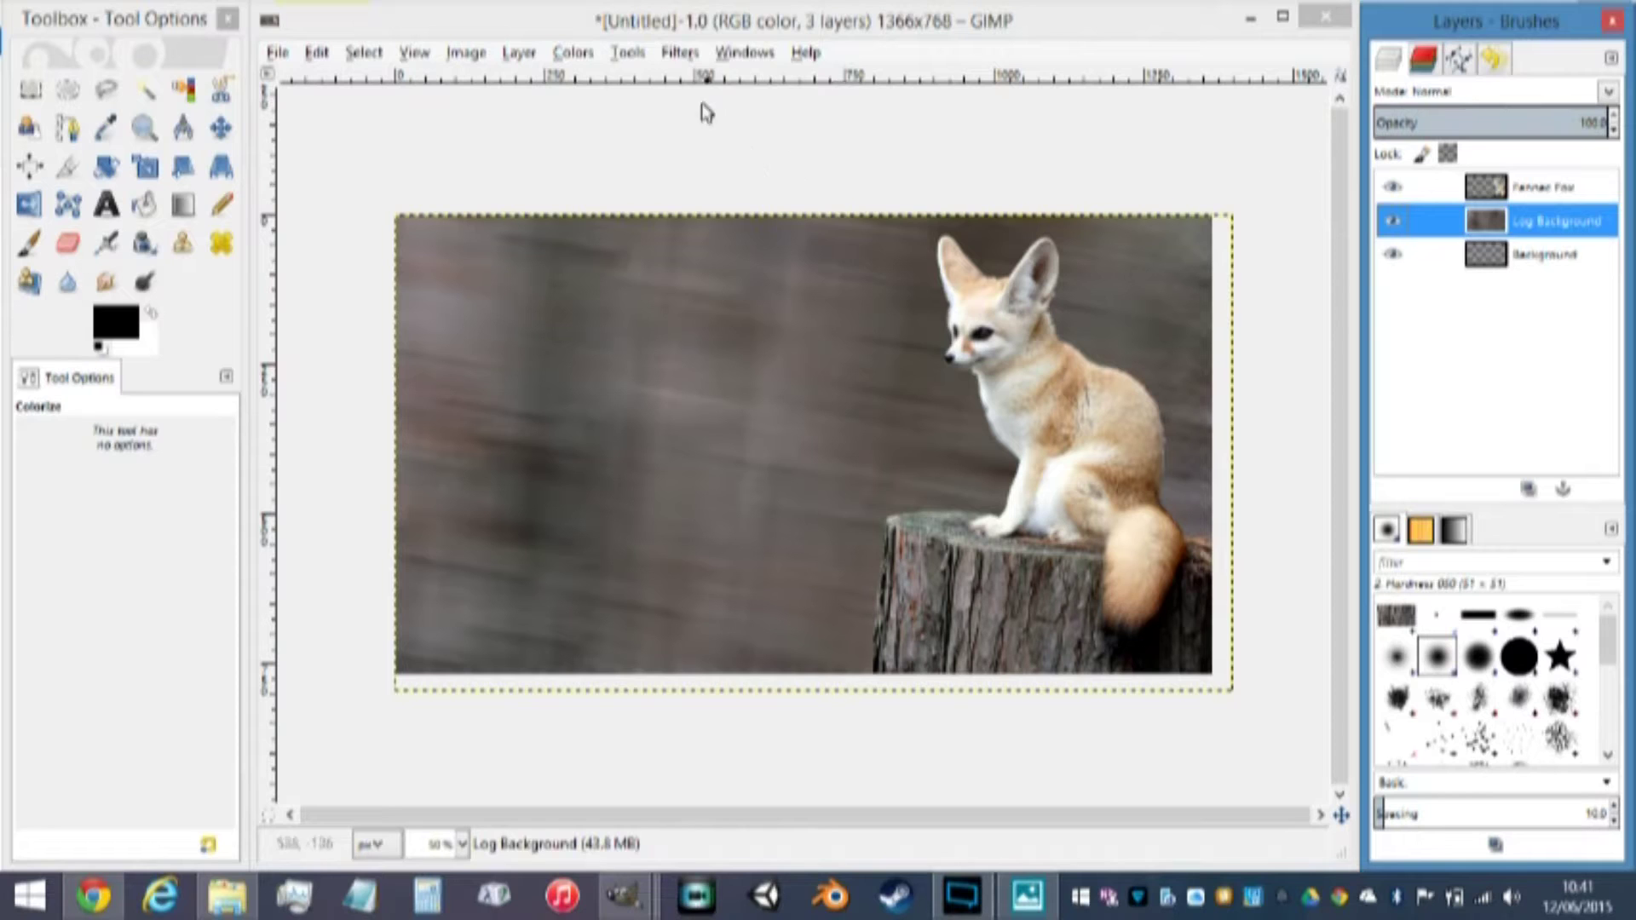
pyautogui.click(679, 52)
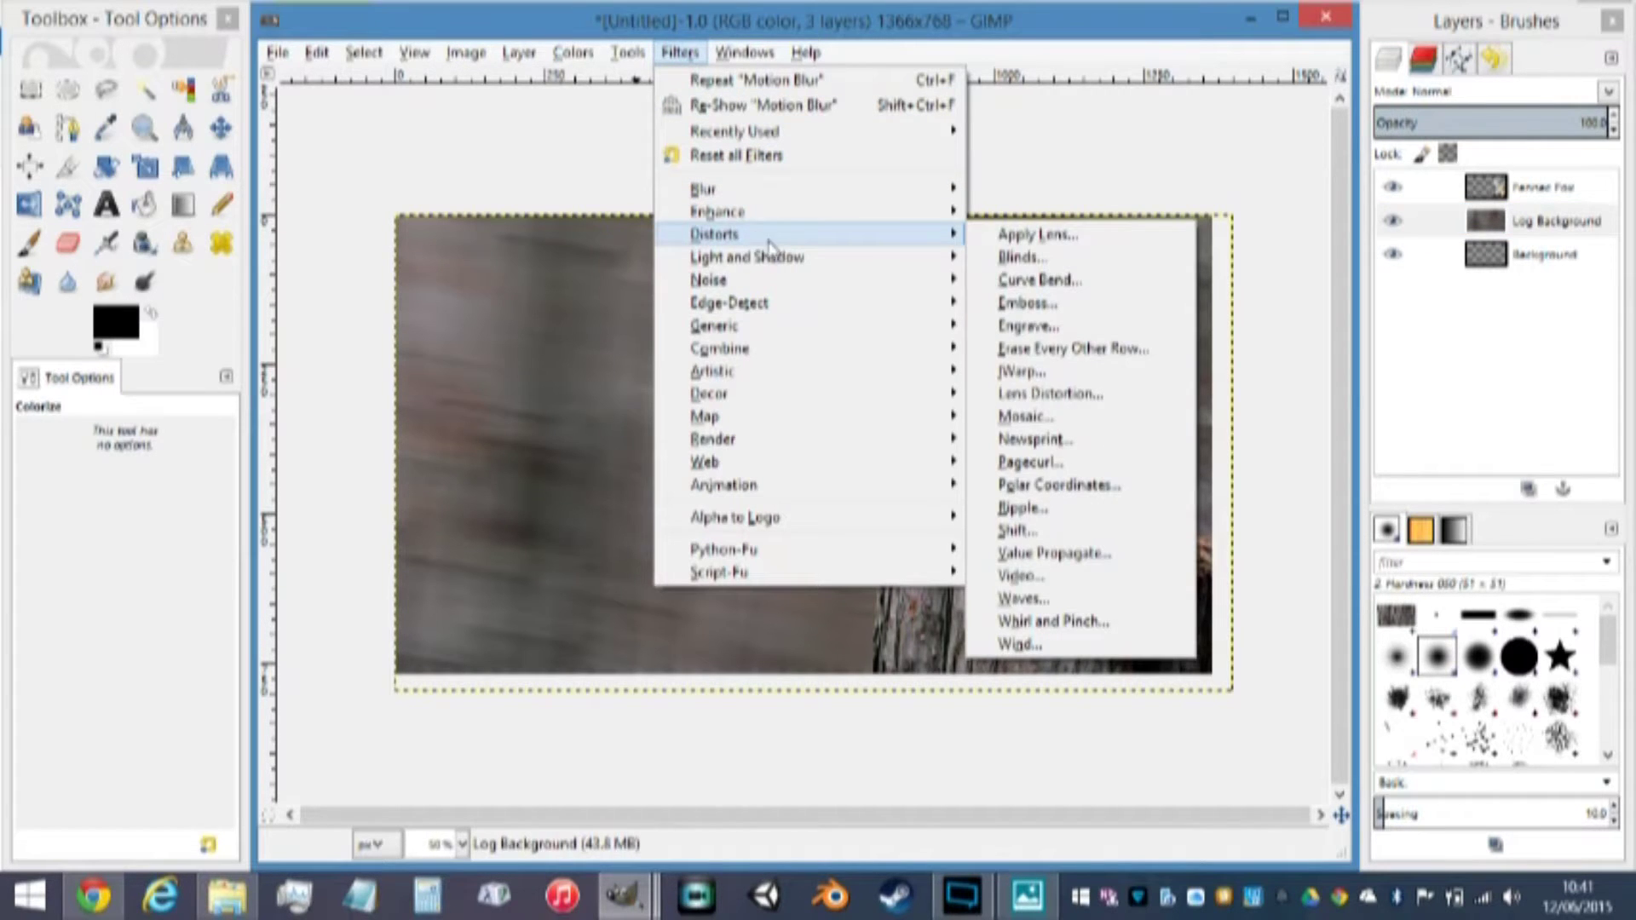
pyautogui.moveTo(737, 291)
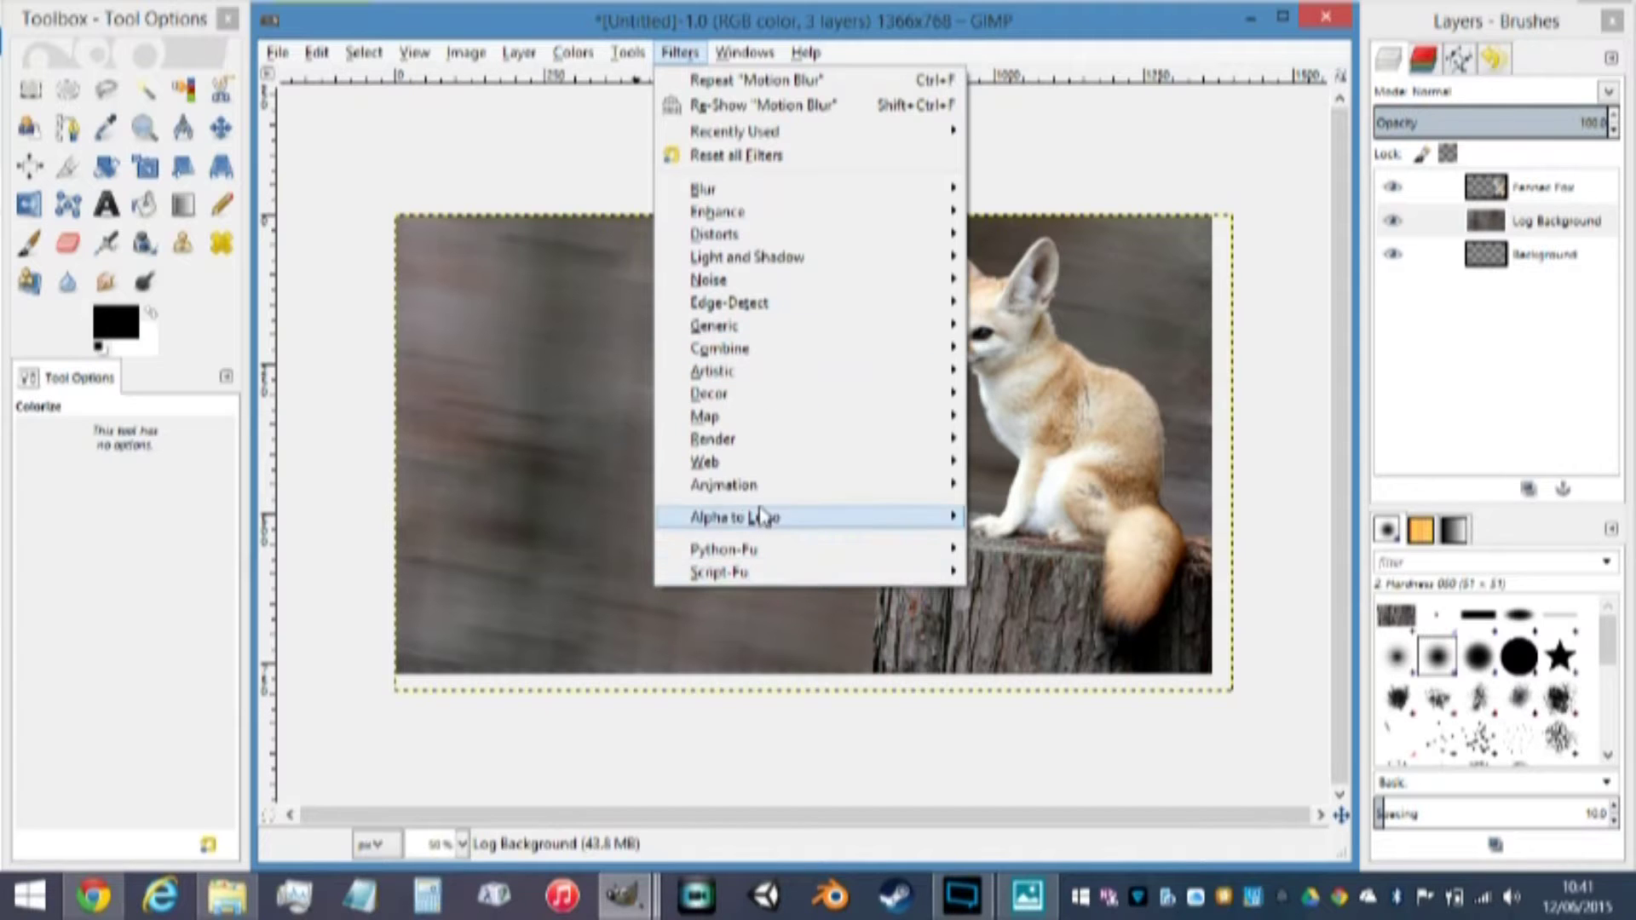
pyautogui.moveTo(775, 450)
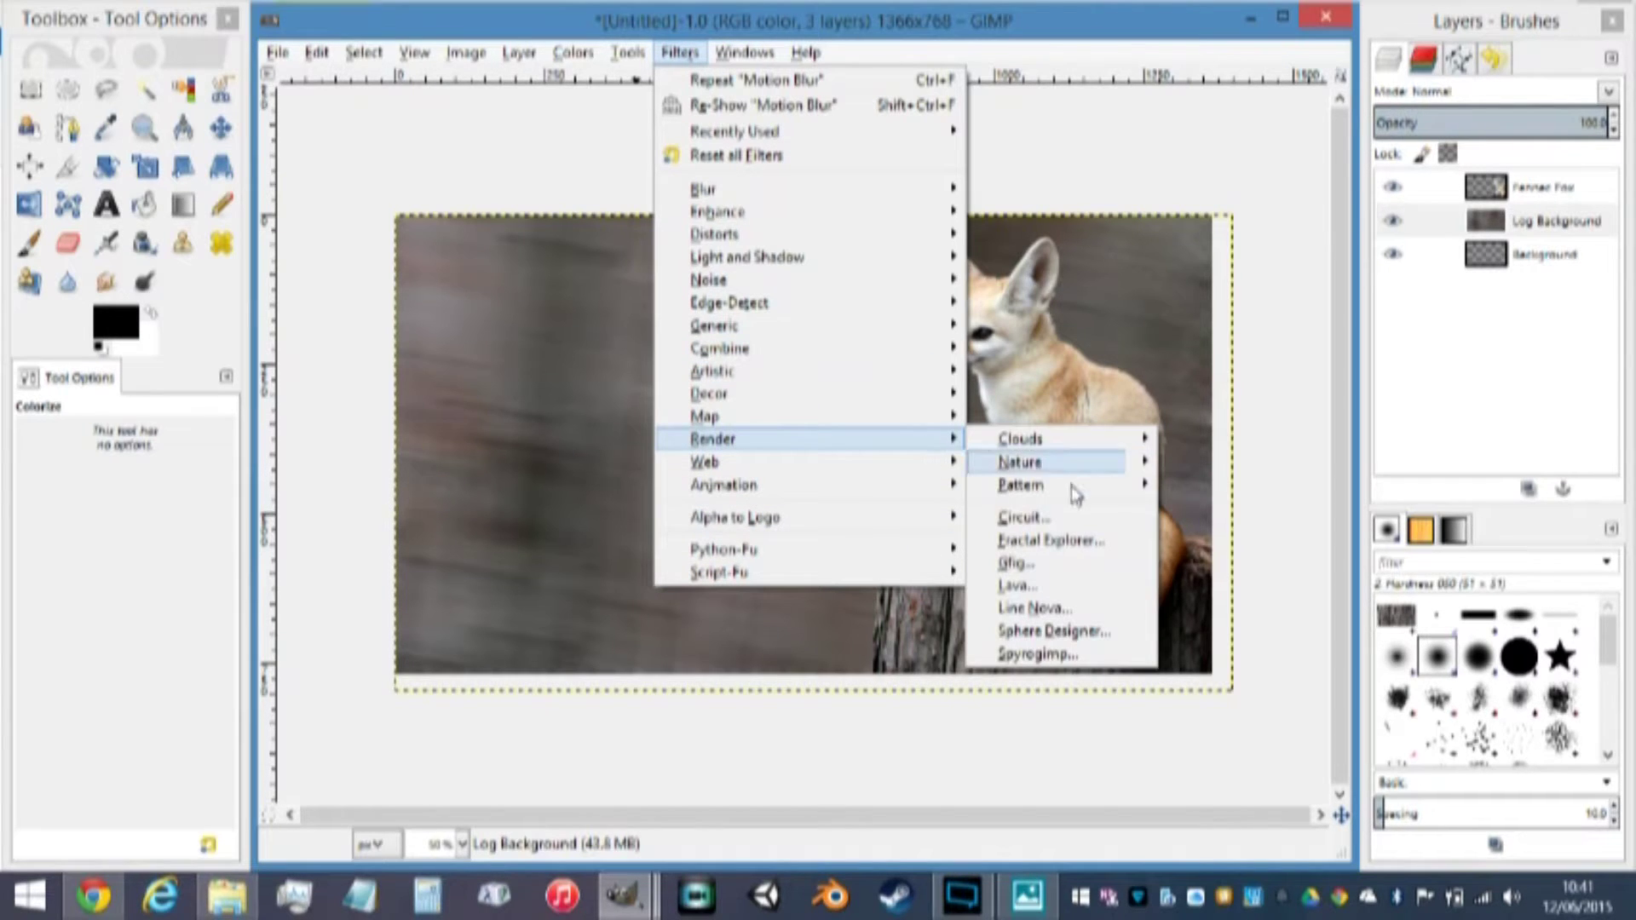
pyautogui.moveTo(1079, 500)
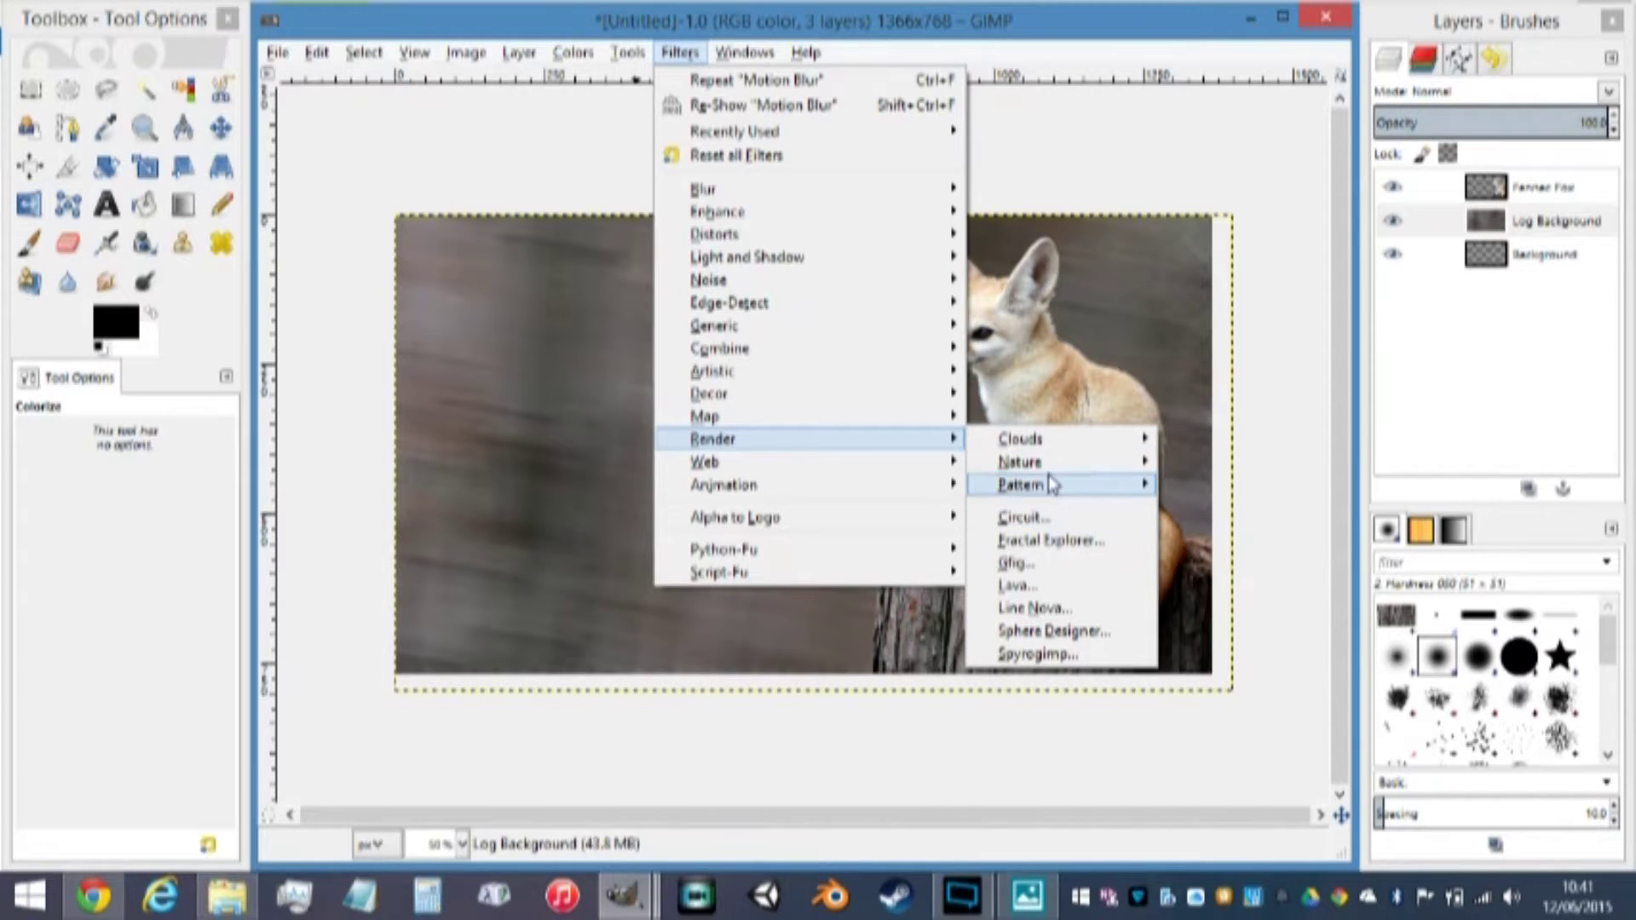
pyautogui.moveTo(1031, 467)
pyautogui.click(1192, 462)
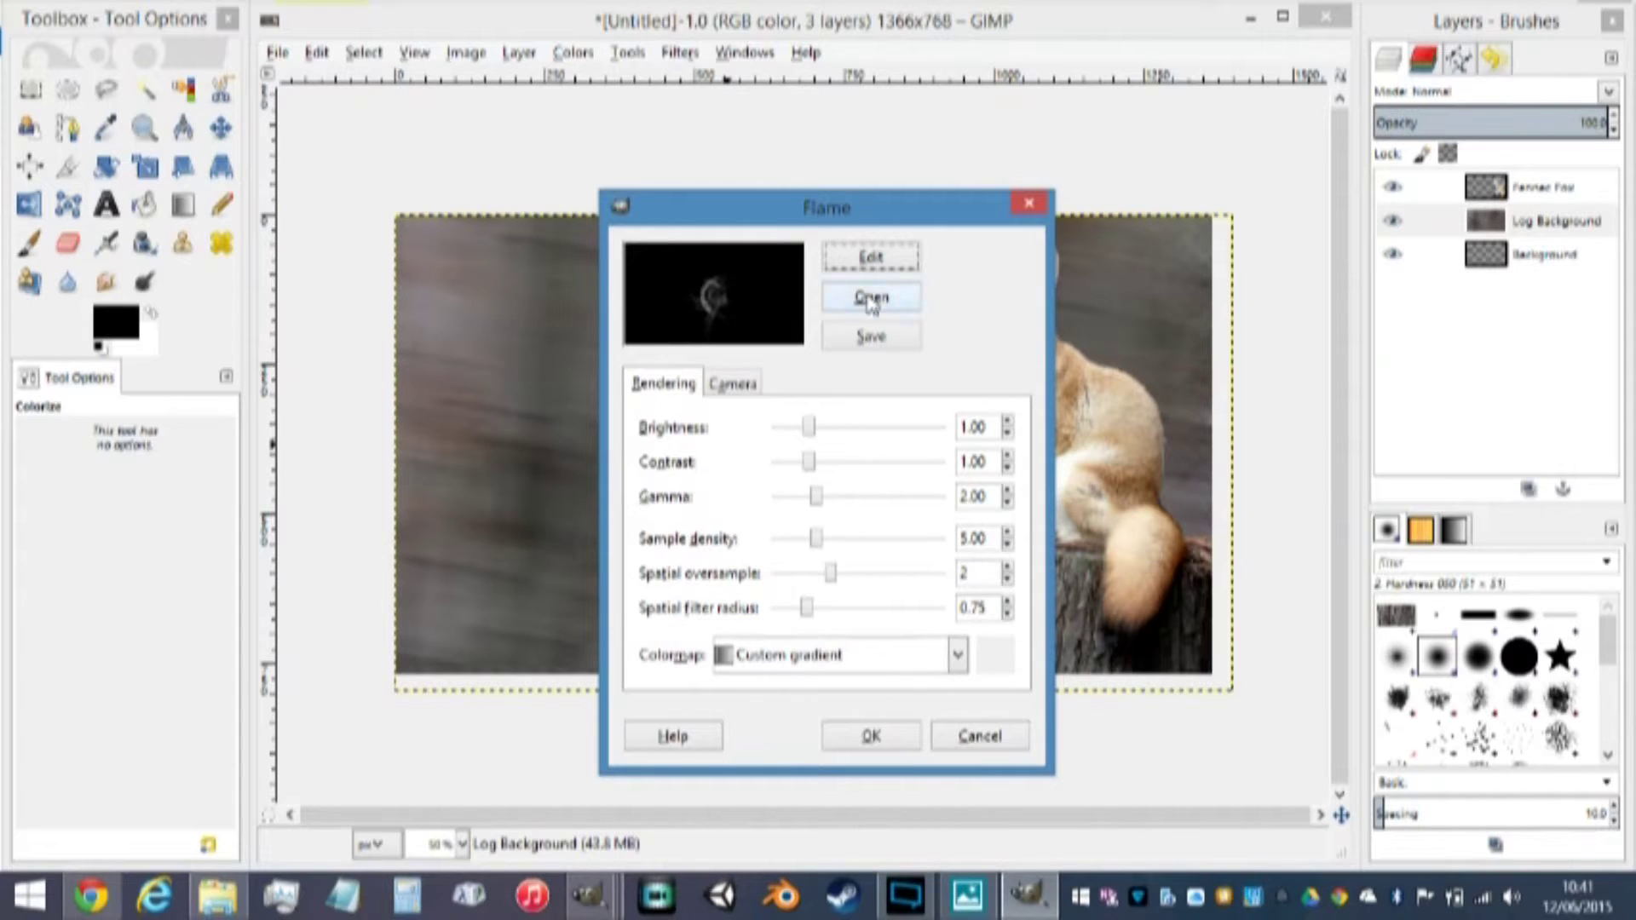
# Try rendering a flame on the Log Background layer, edited with several direction variations at speed 0.50, and undo it
pyautogui.click(860, 260)
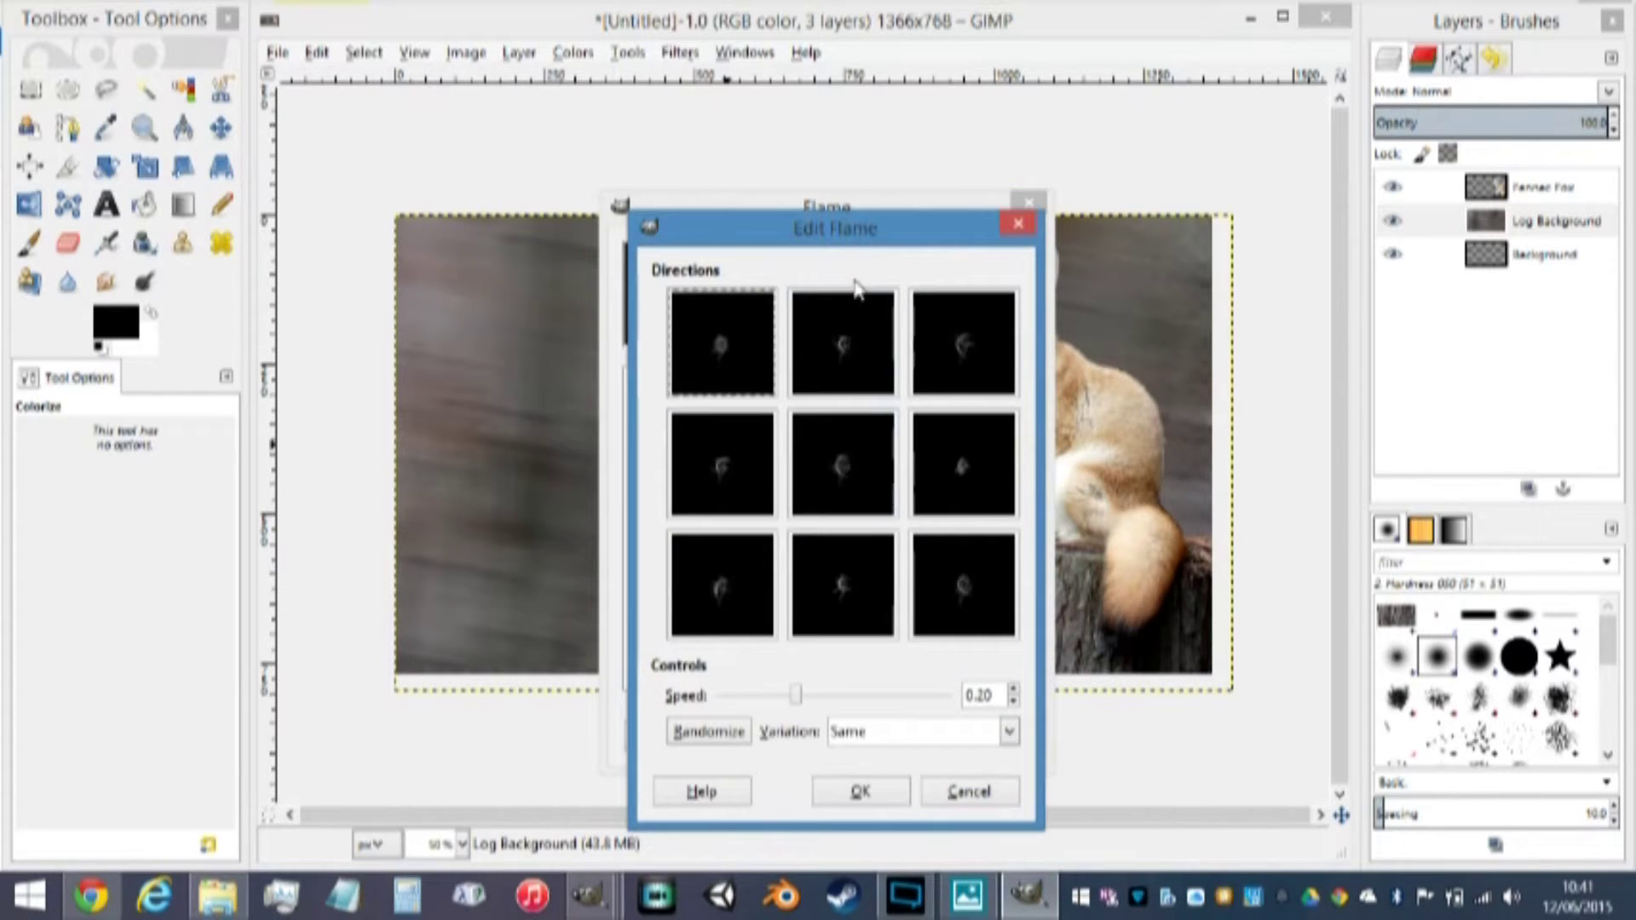
pyautogui.click(840, 468)
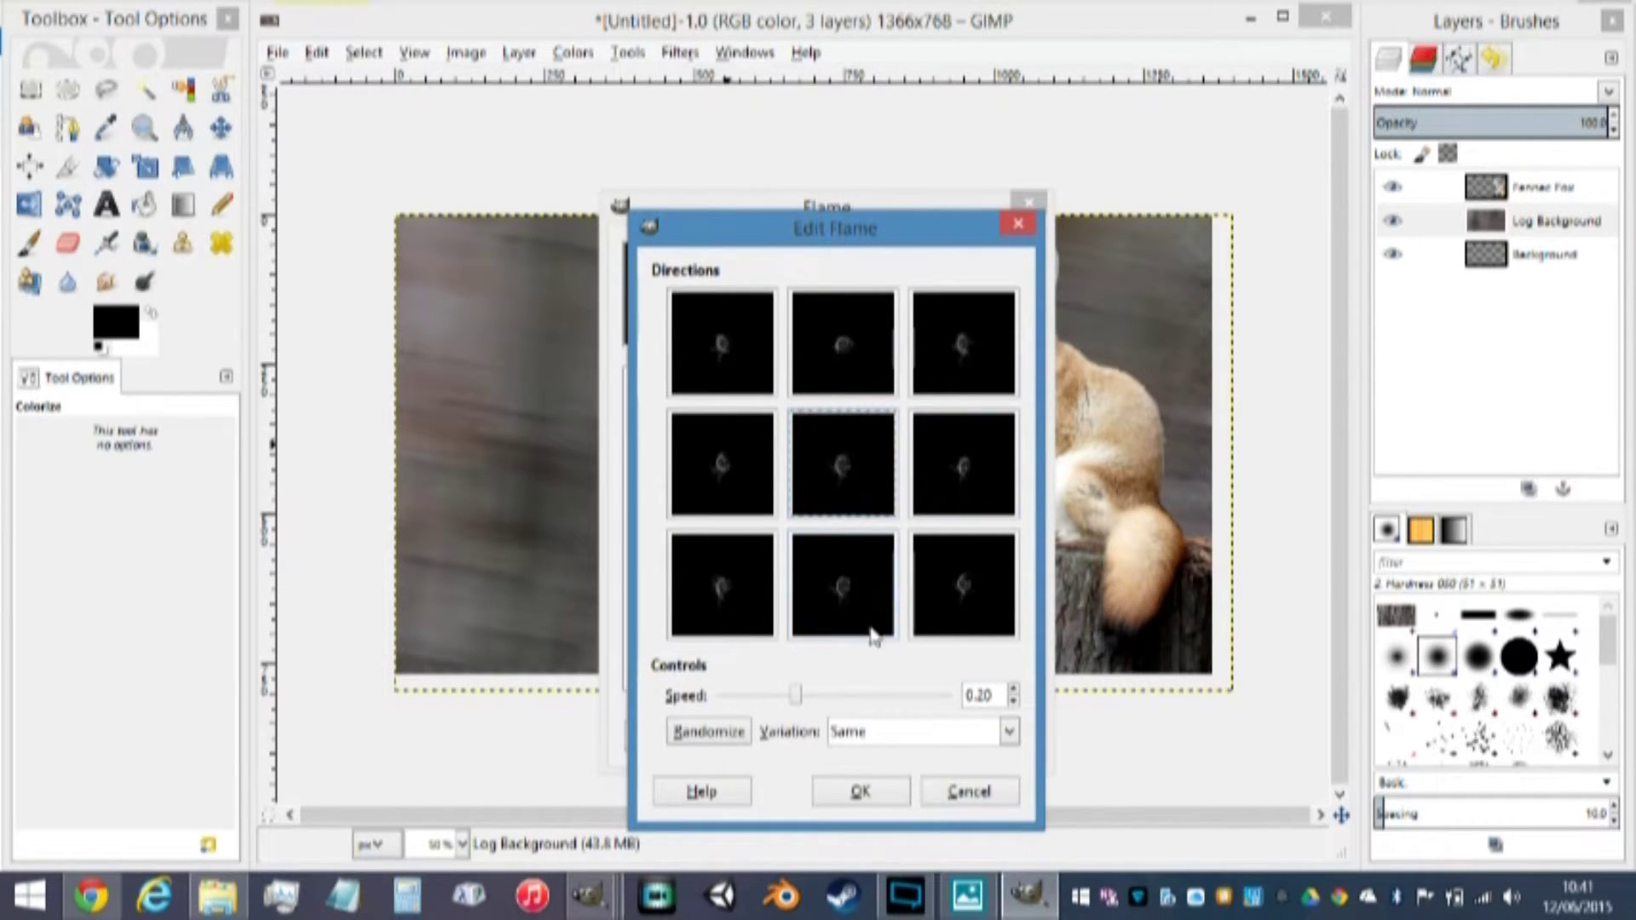
pyautogui.moveTo(795, 705); pyautogui.dragTo(948, 697)
pyautogui.click(960, 607)
pyautogui.click(842, 484)
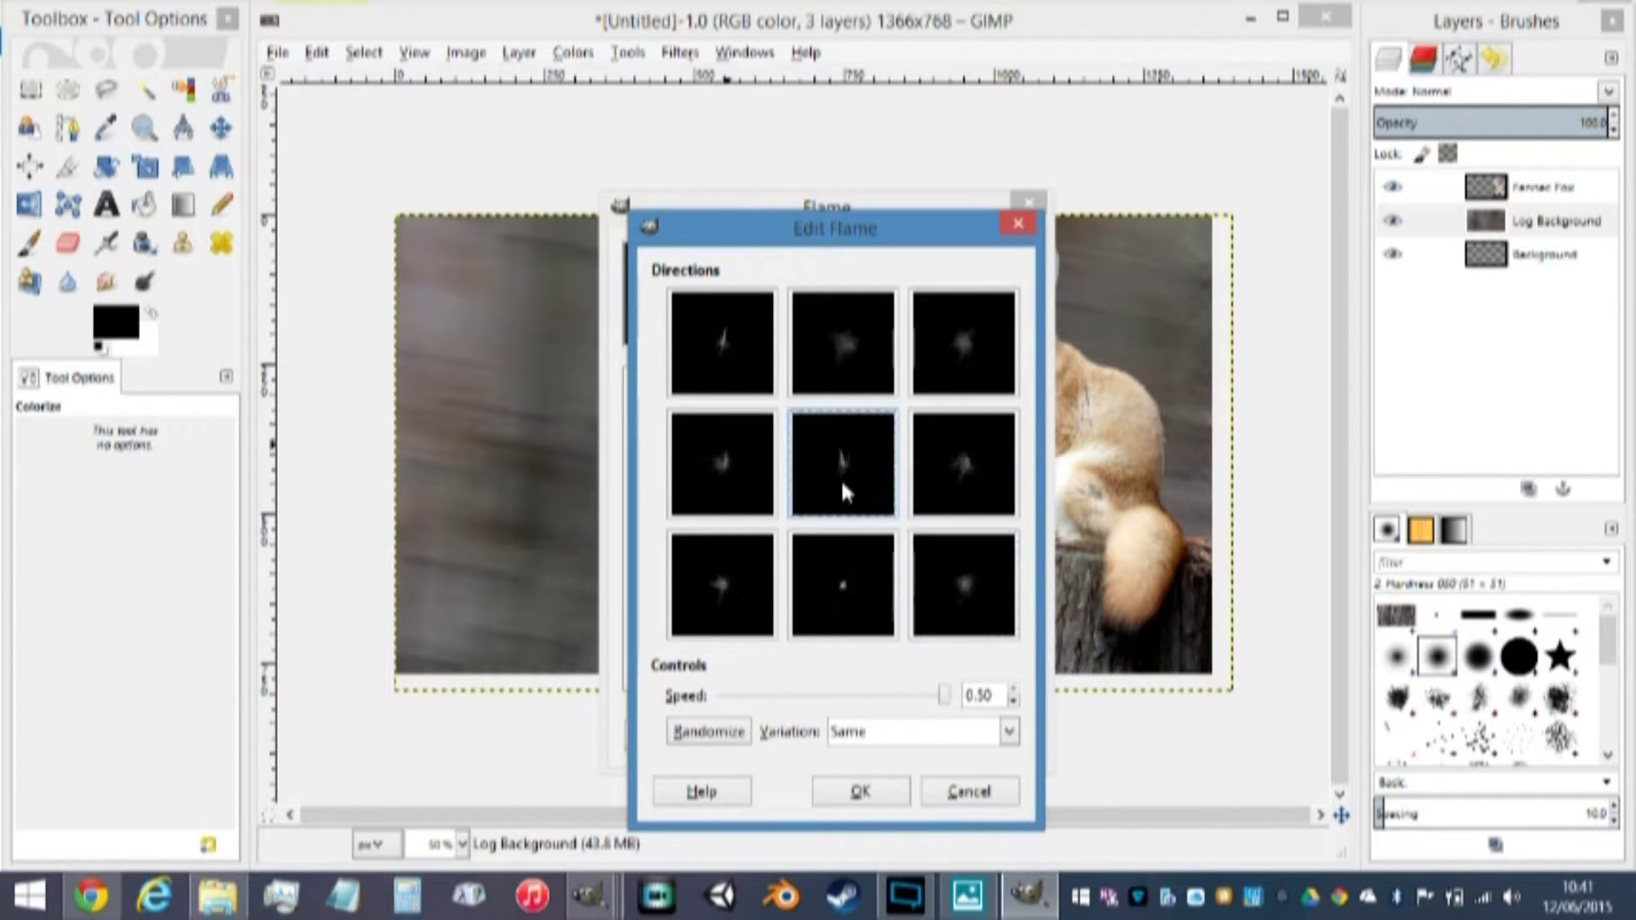
pyautogui.click(841, 484)
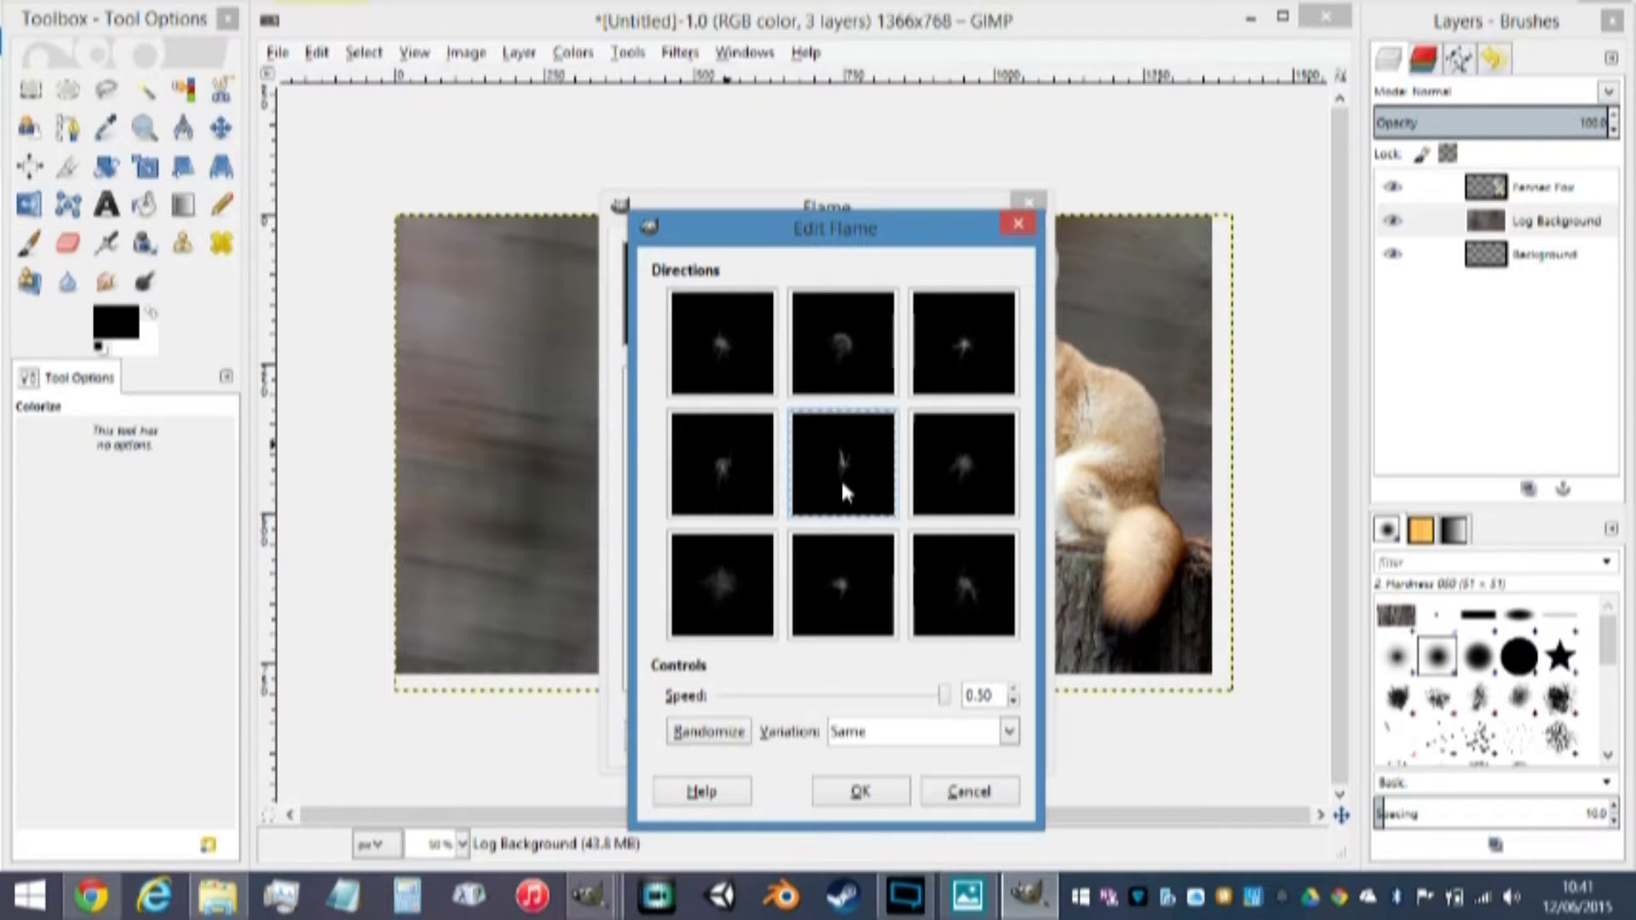
pyautogui.click(843, 490)
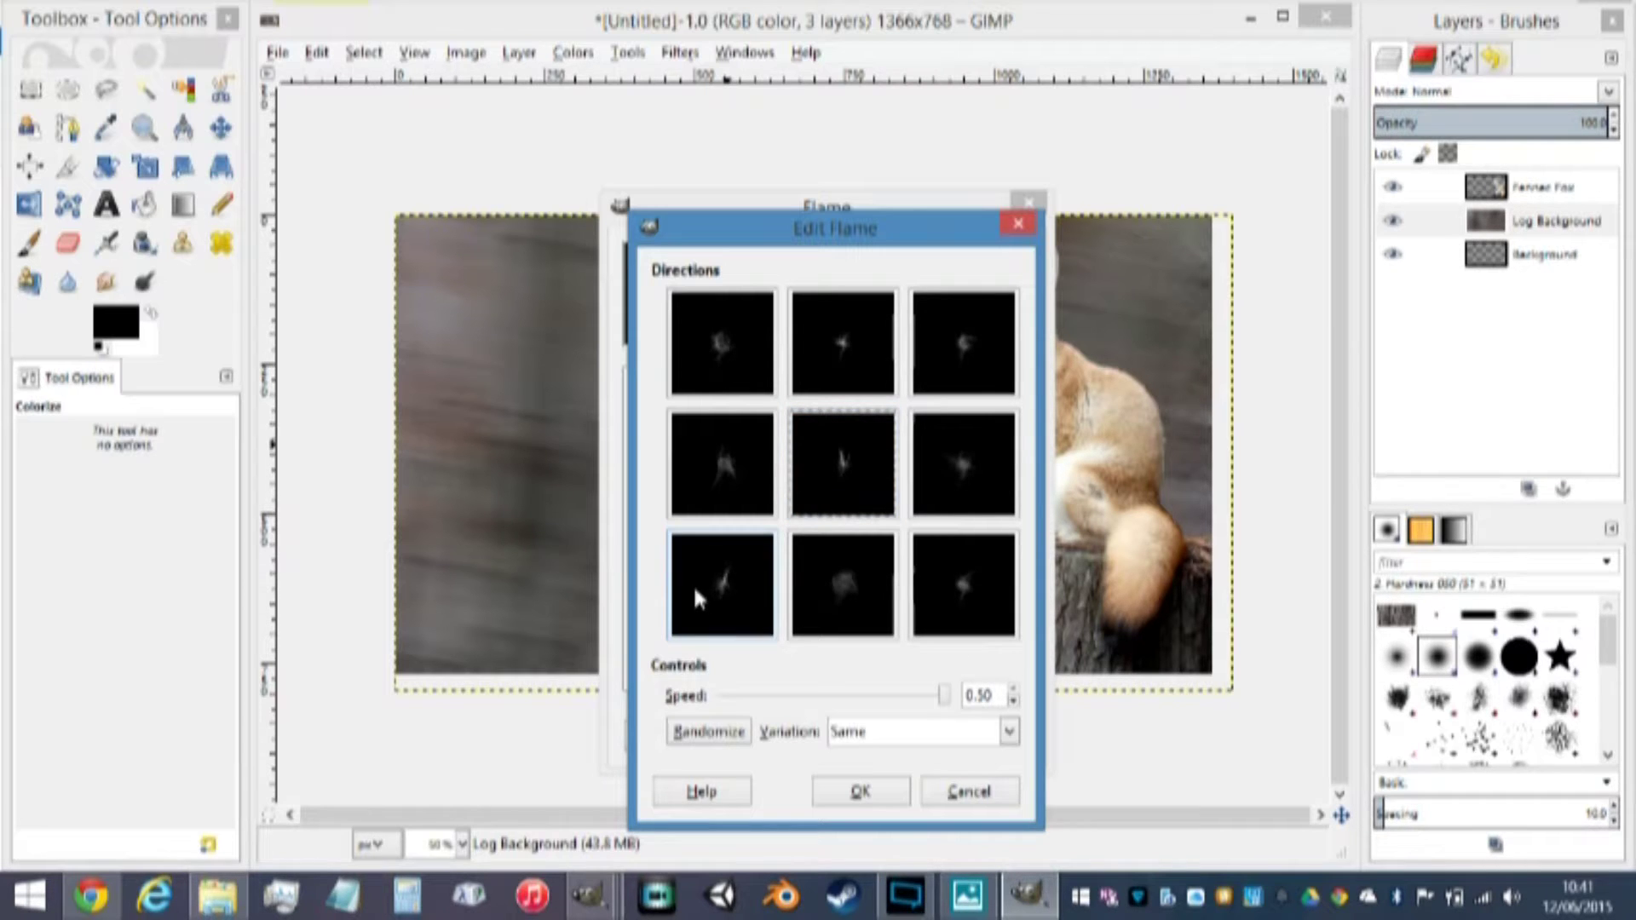
pyautogui.click(862, 792)
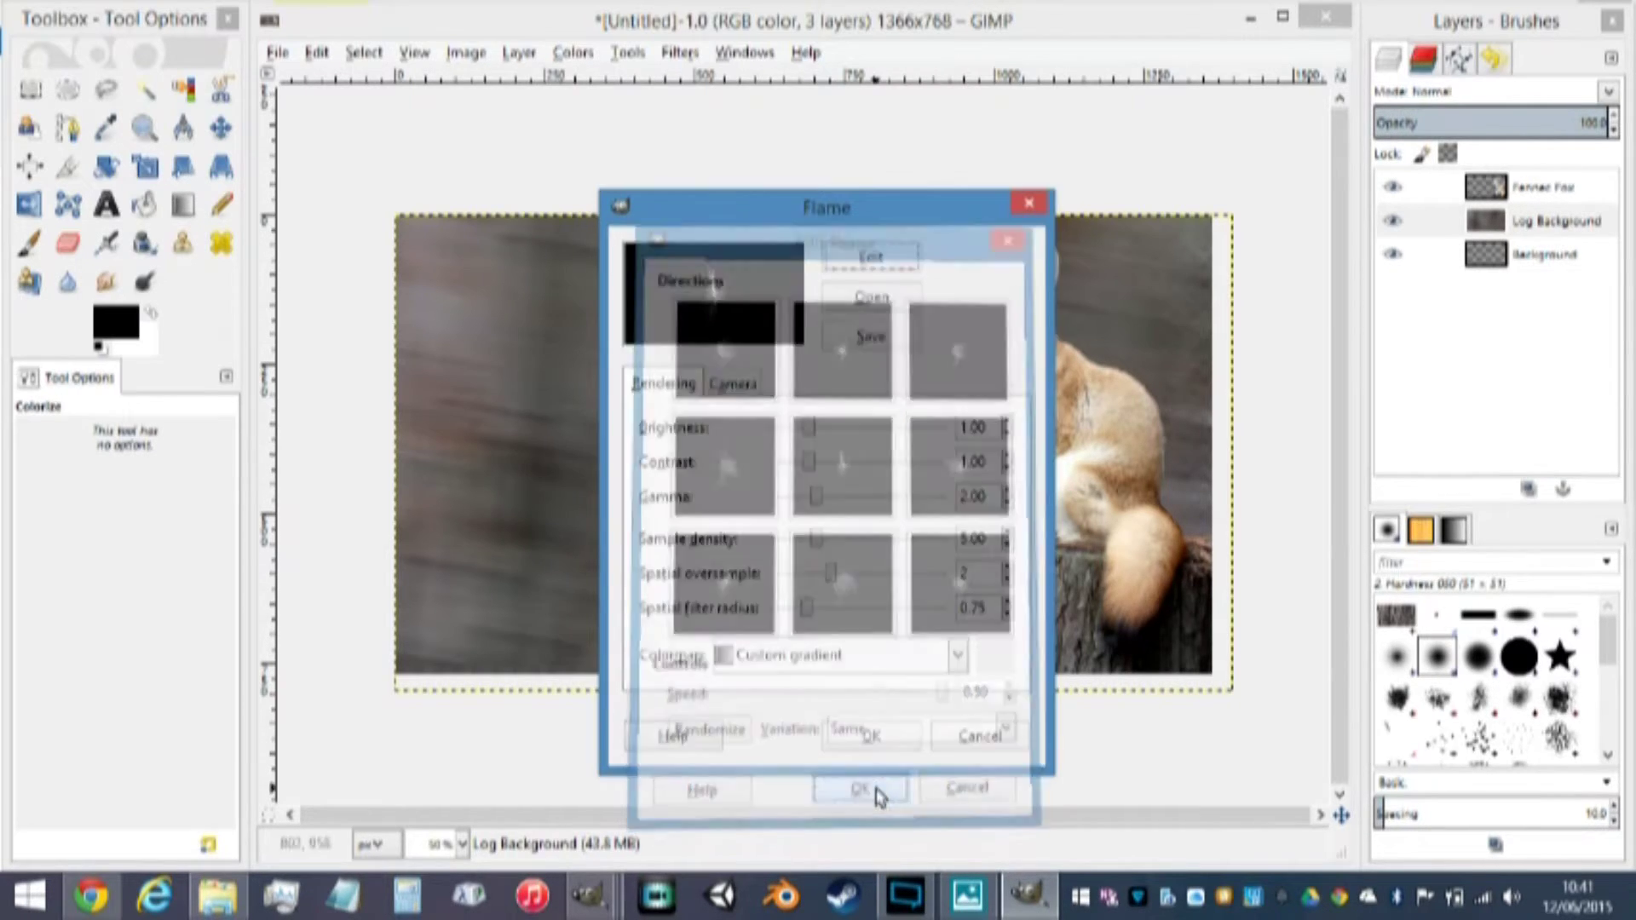
pyautogui.click(875, 739)
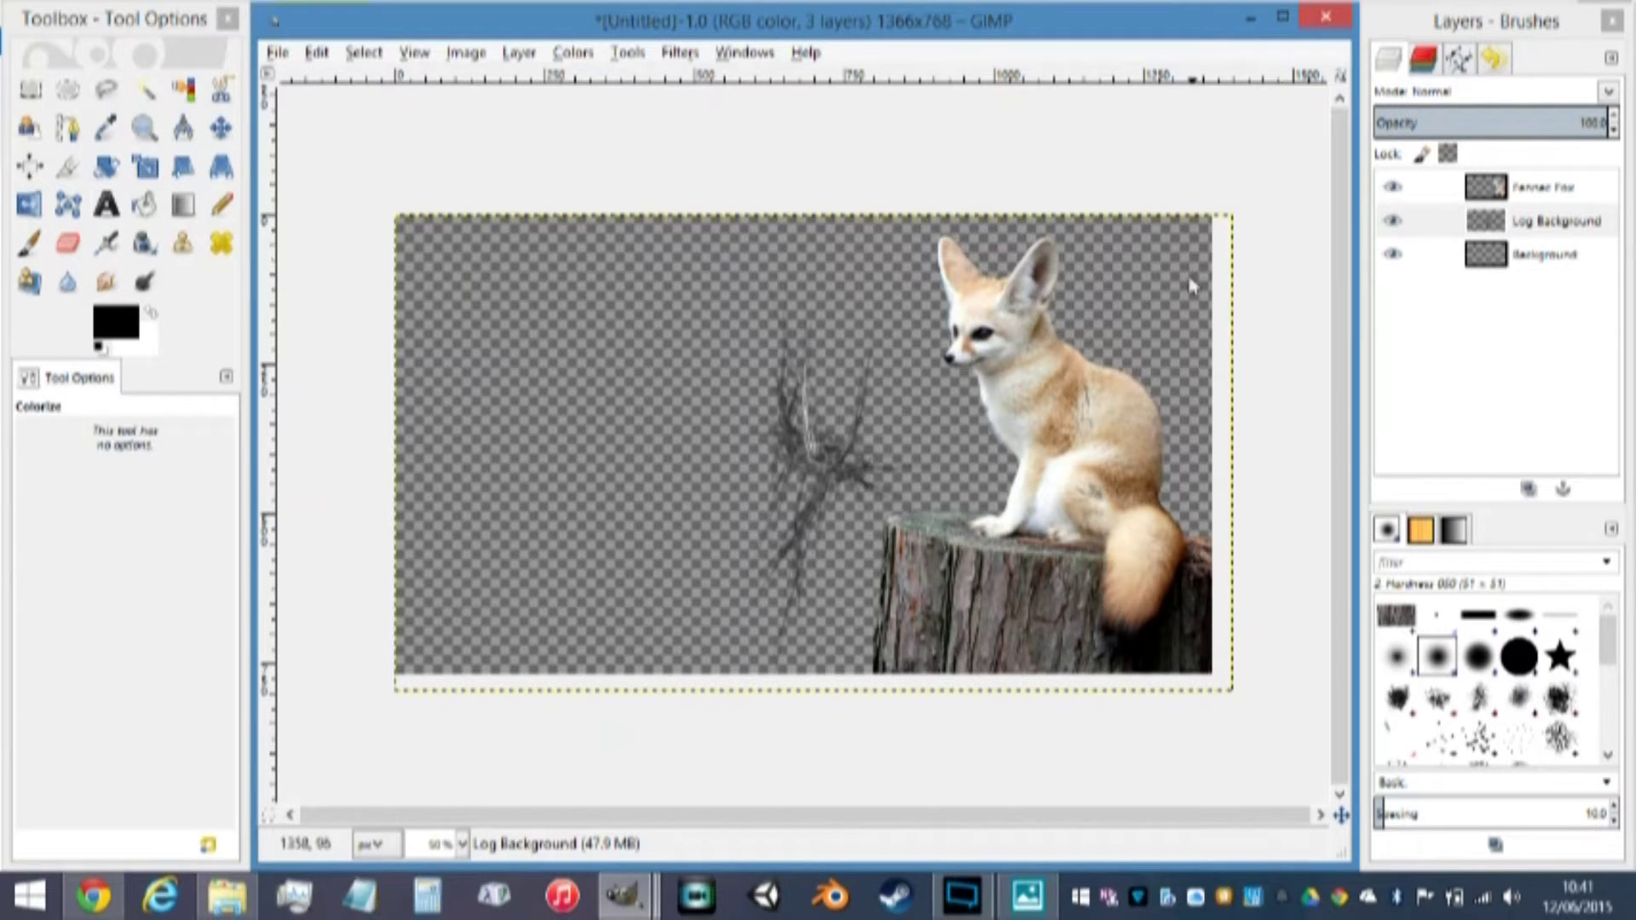
pyautogui.hotkey('ctrl', 'z')
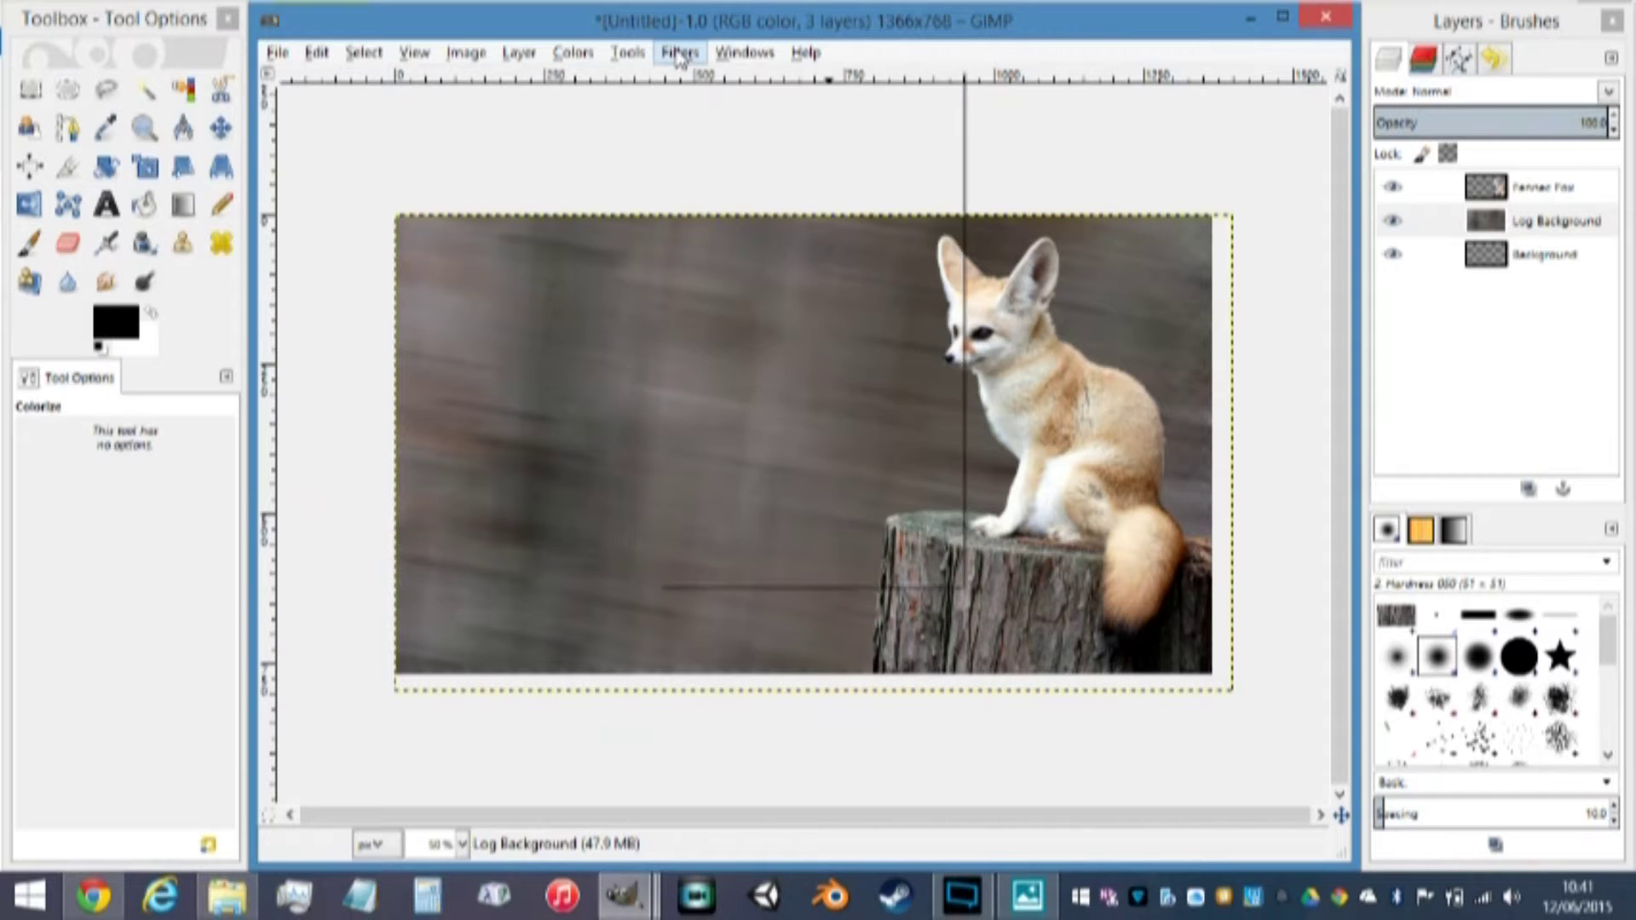
pyautogui.click(679, 52)
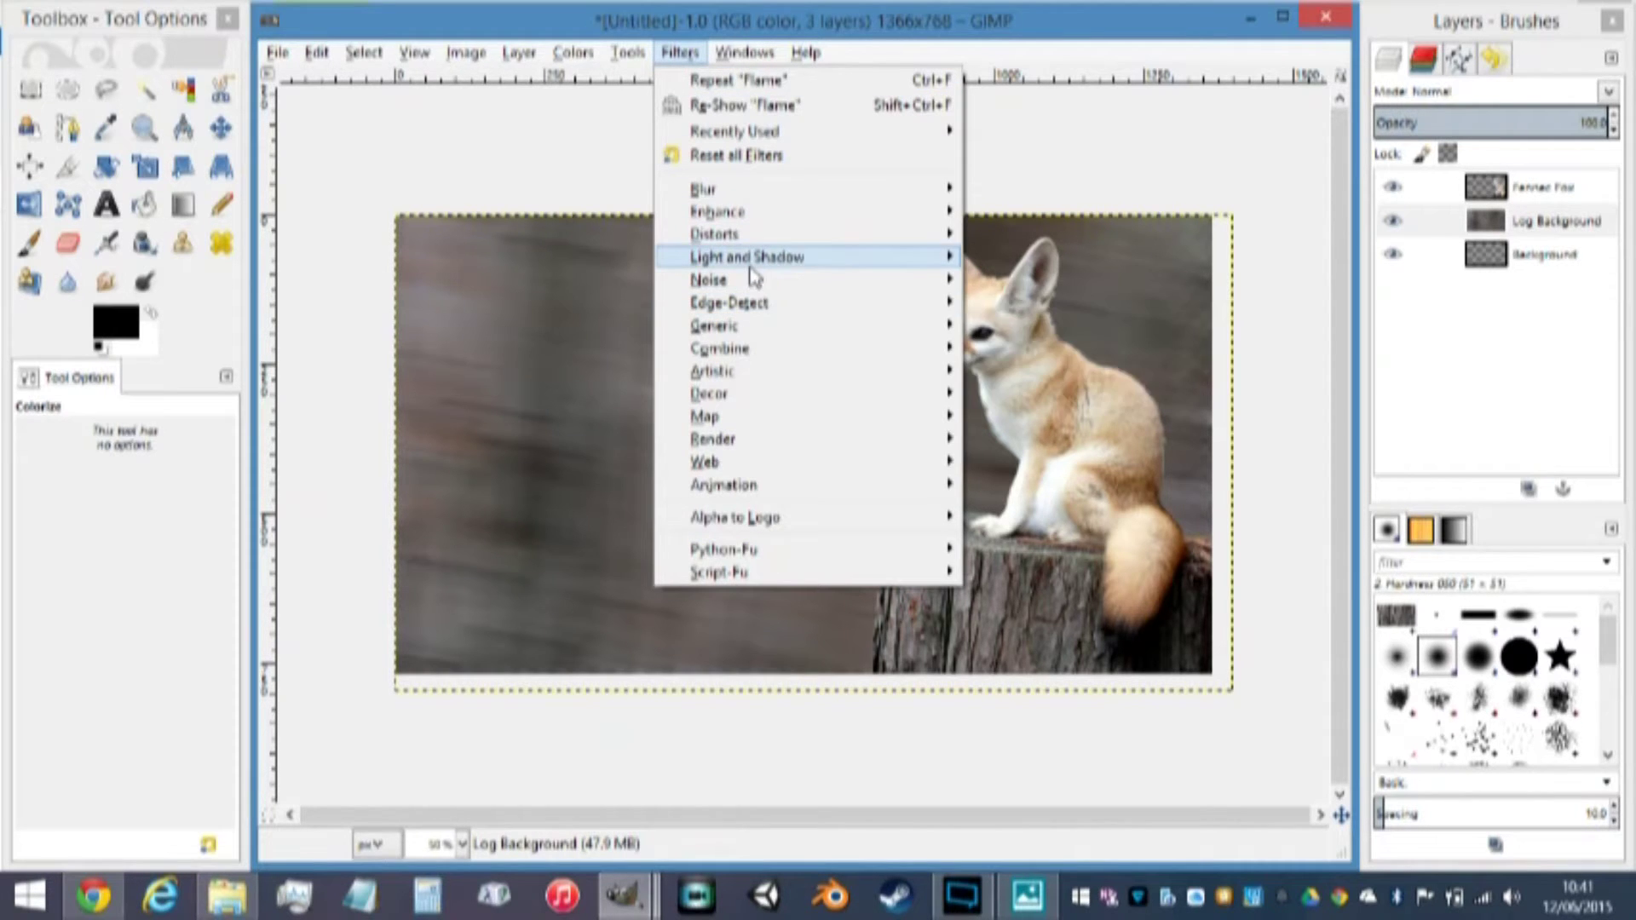
pyautogui.moveTo(755, 245)
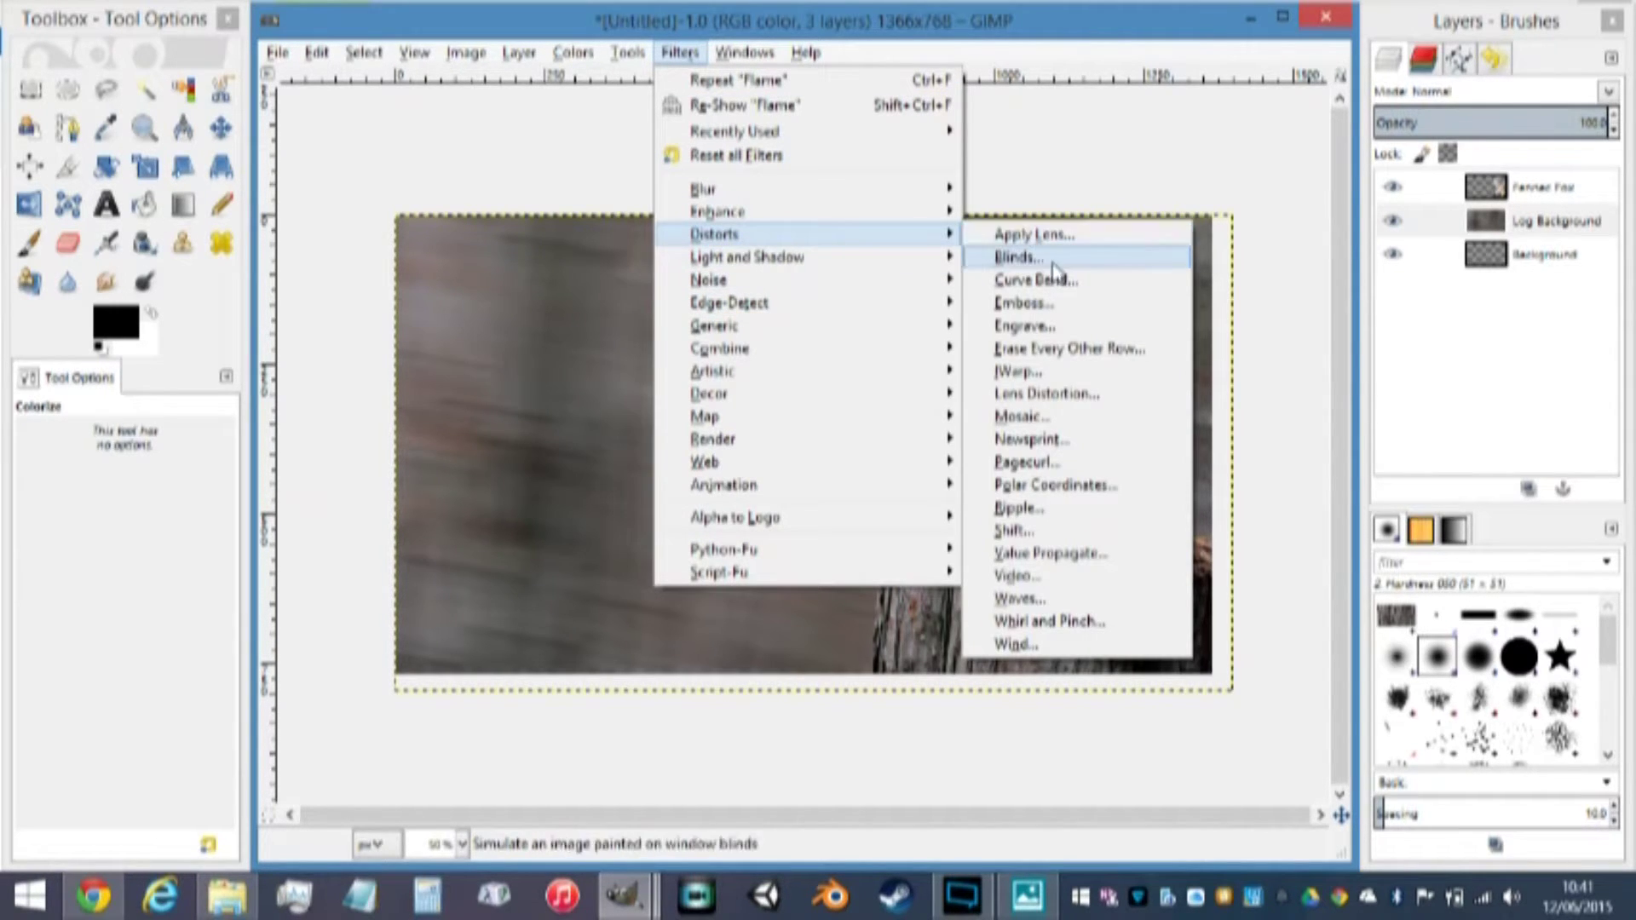
pyautogui.click(488, 291)
pyautogui.click(364, 52)
pyautogui.click(293, 153)
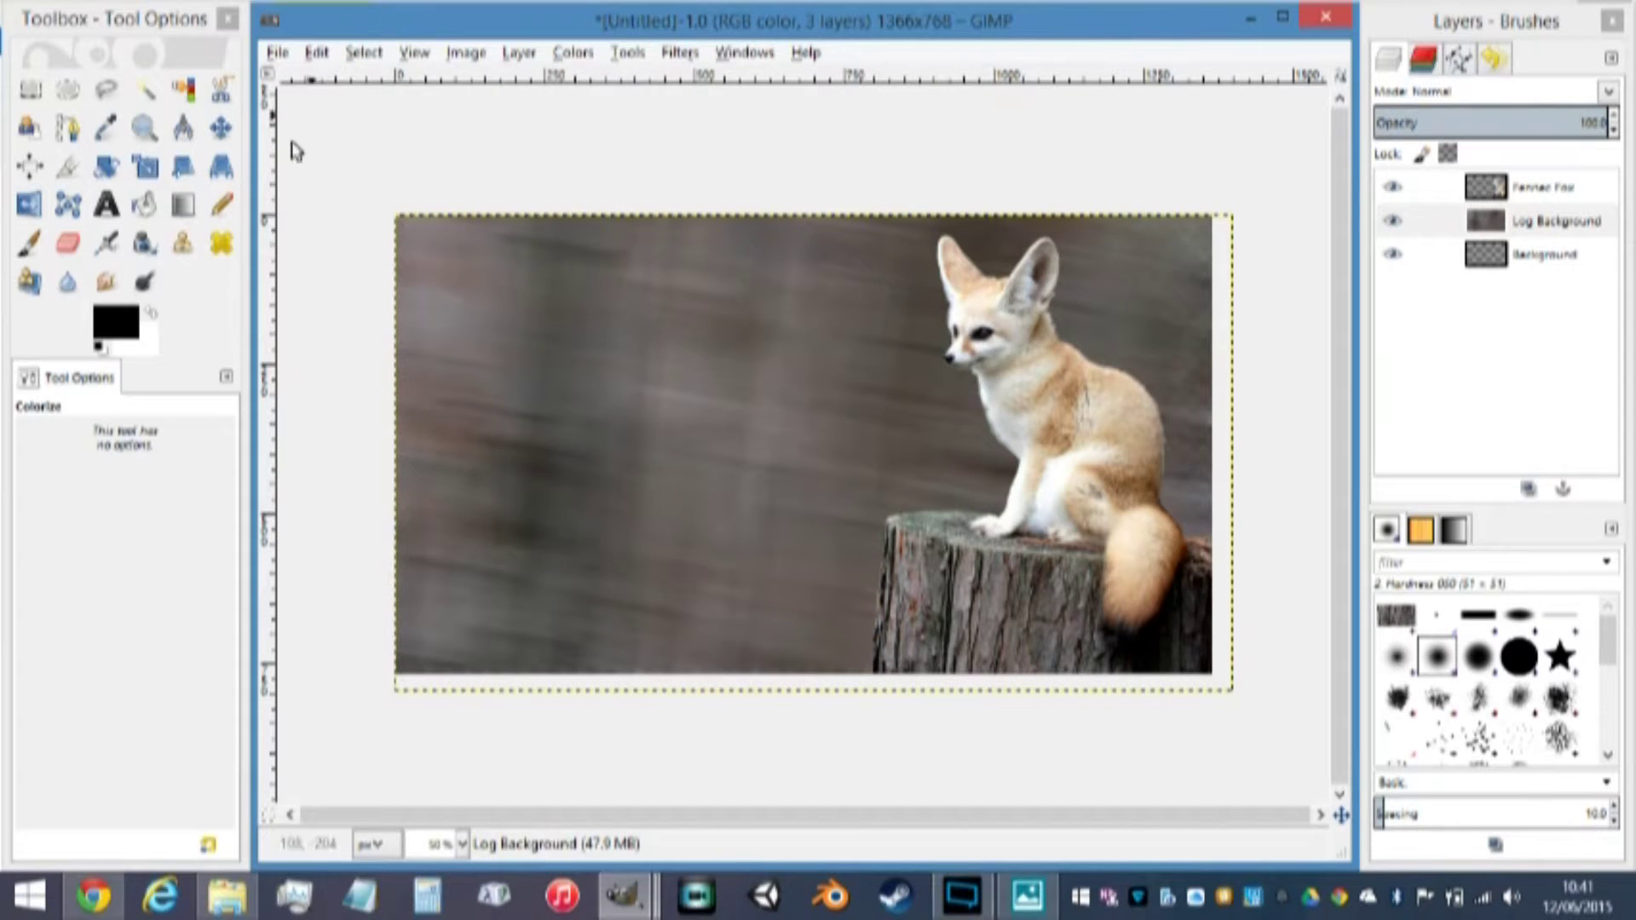
# Try smudging the Log Background layer with a greatly enlarged Smudge brush
pyautogui.click(106, 283)
pyautogui.moveTo(71, 548); pyautogui.dragTo(380, 511)
pyautogui.moveTo(1041, 430); pyautogui.dragTo(574, 446)
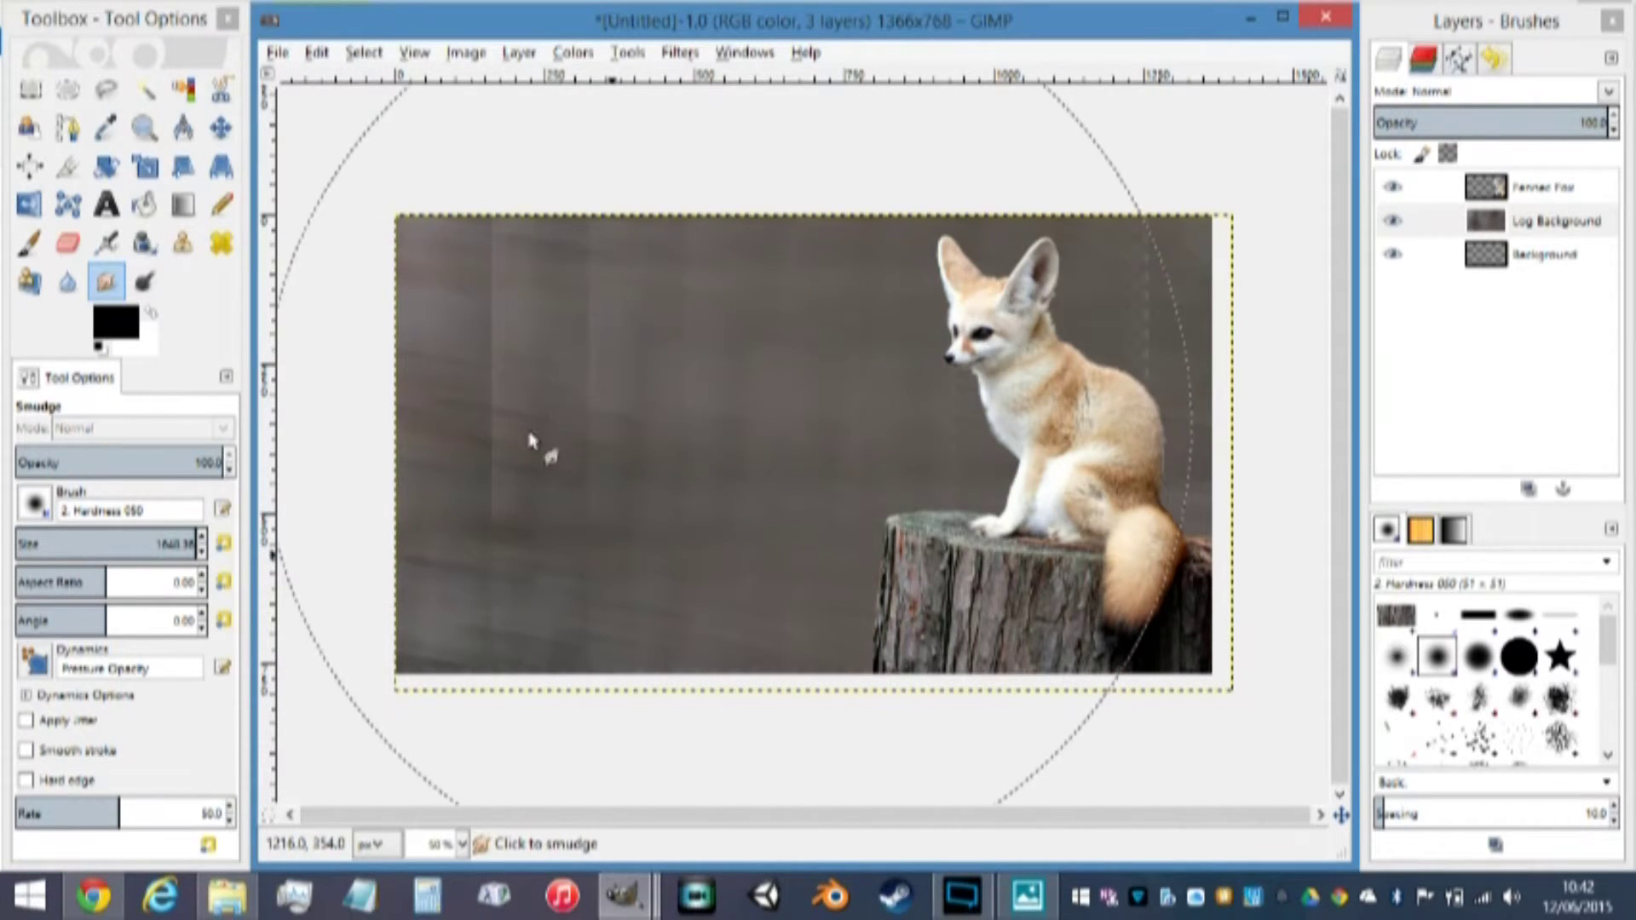
# Try smudging the Fennec Fox layer with the same large brush, and undo the smudges on both layers
pyautogui.click(1542, 186)
pyautogui.moveTo(1031, 366)
pyautogui.mouseDown()
pyautogui.moveTo(963, 451)
pyautogui.moveTo(1034, 357)
pyautogui.moveTo(1150, 528)
pyautogui.mouseUp()
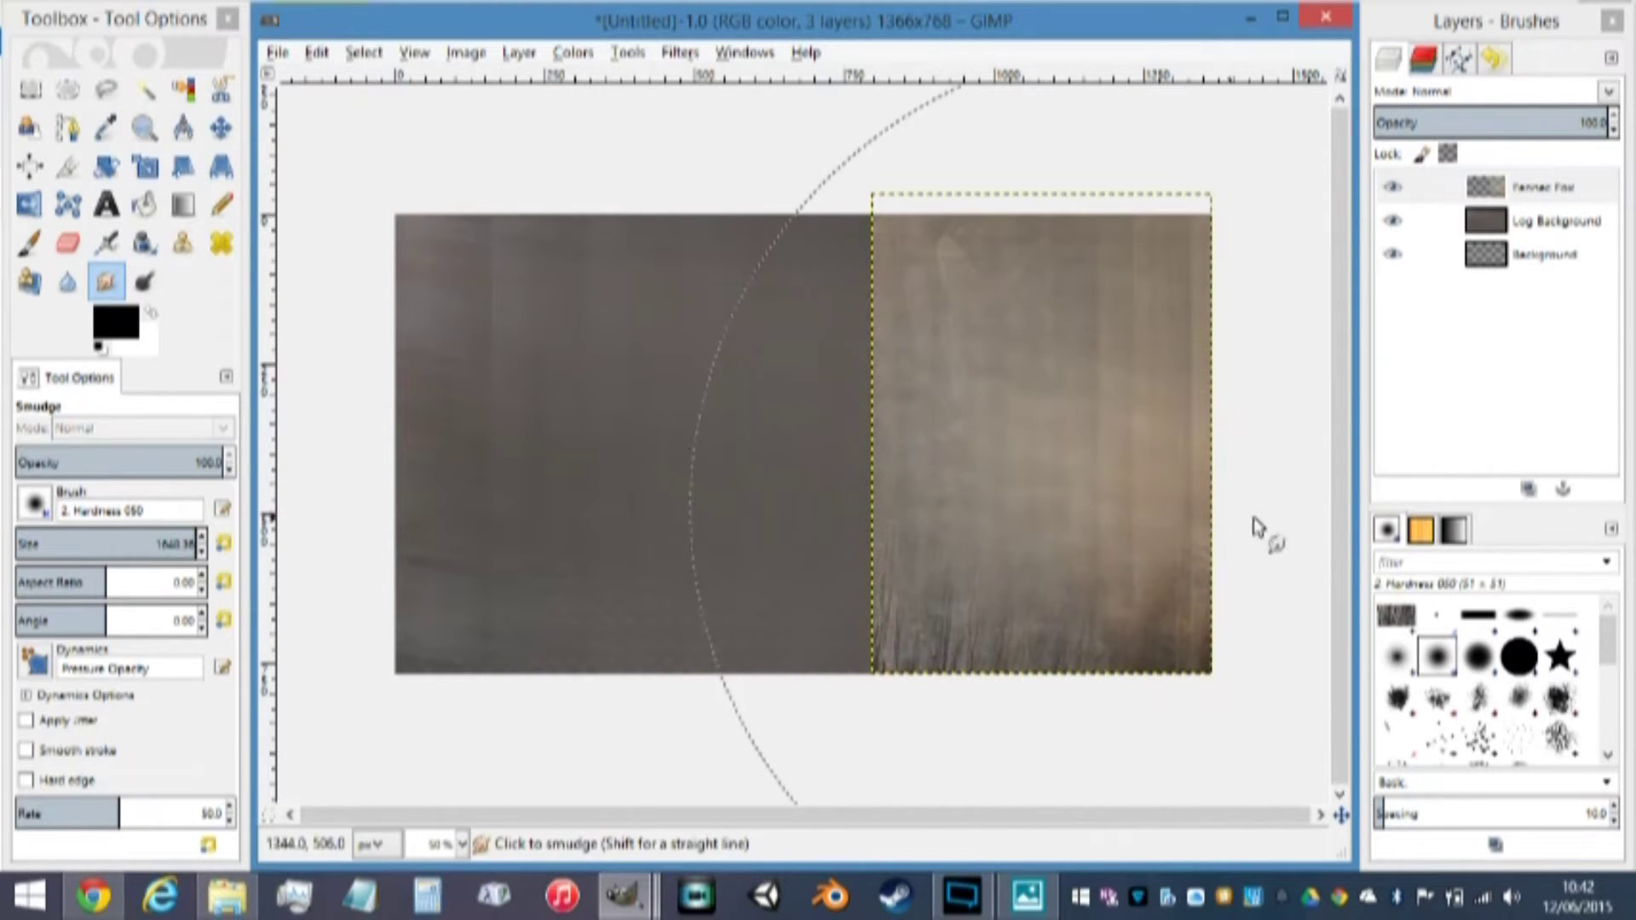
pyautogui.hotkey('ctrl', 'z')
pyautogui.hotkey('ctrl', 'z')
pyautogui.hotkey('ctrl', 'z')
pyautogui.hotkey('ctrl', 'z')
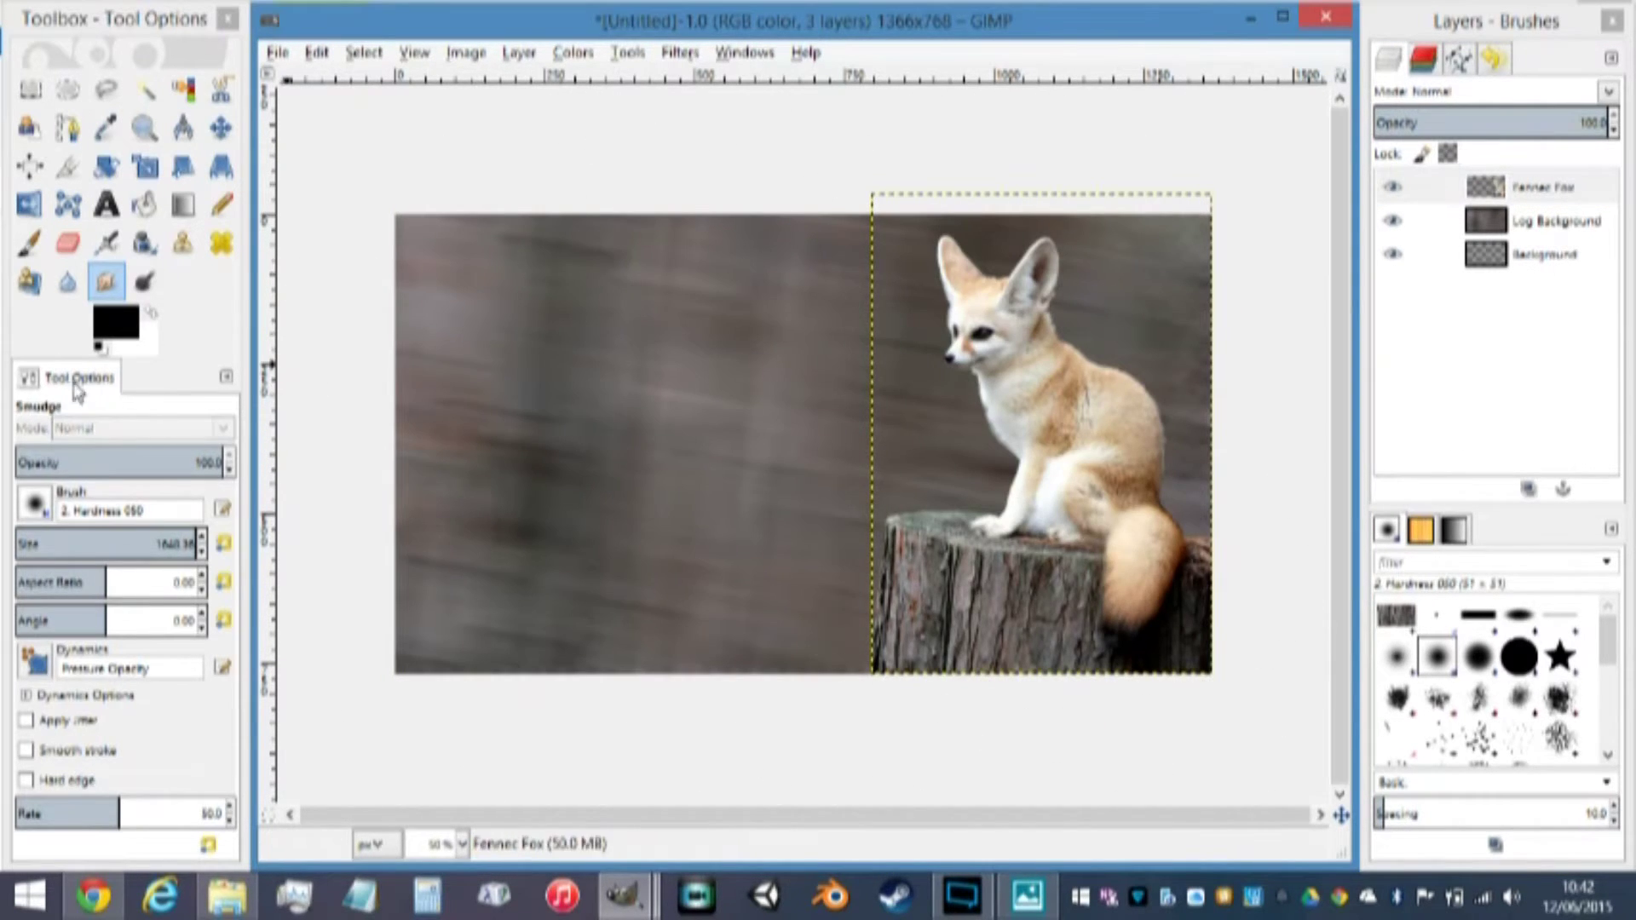
# Try dodging the fox and stump on the Fennec Fox layer, and switch the Dodge/Burn type to Burn
pyautogui.click(145, 288)
pyautogui.moveTo(901, 417)
pyautogui.mouseDown()
pyautogui.moveTo(1107, 397)
pyautogui.moveTo(954, 443)
pyautogui.mouseUp()
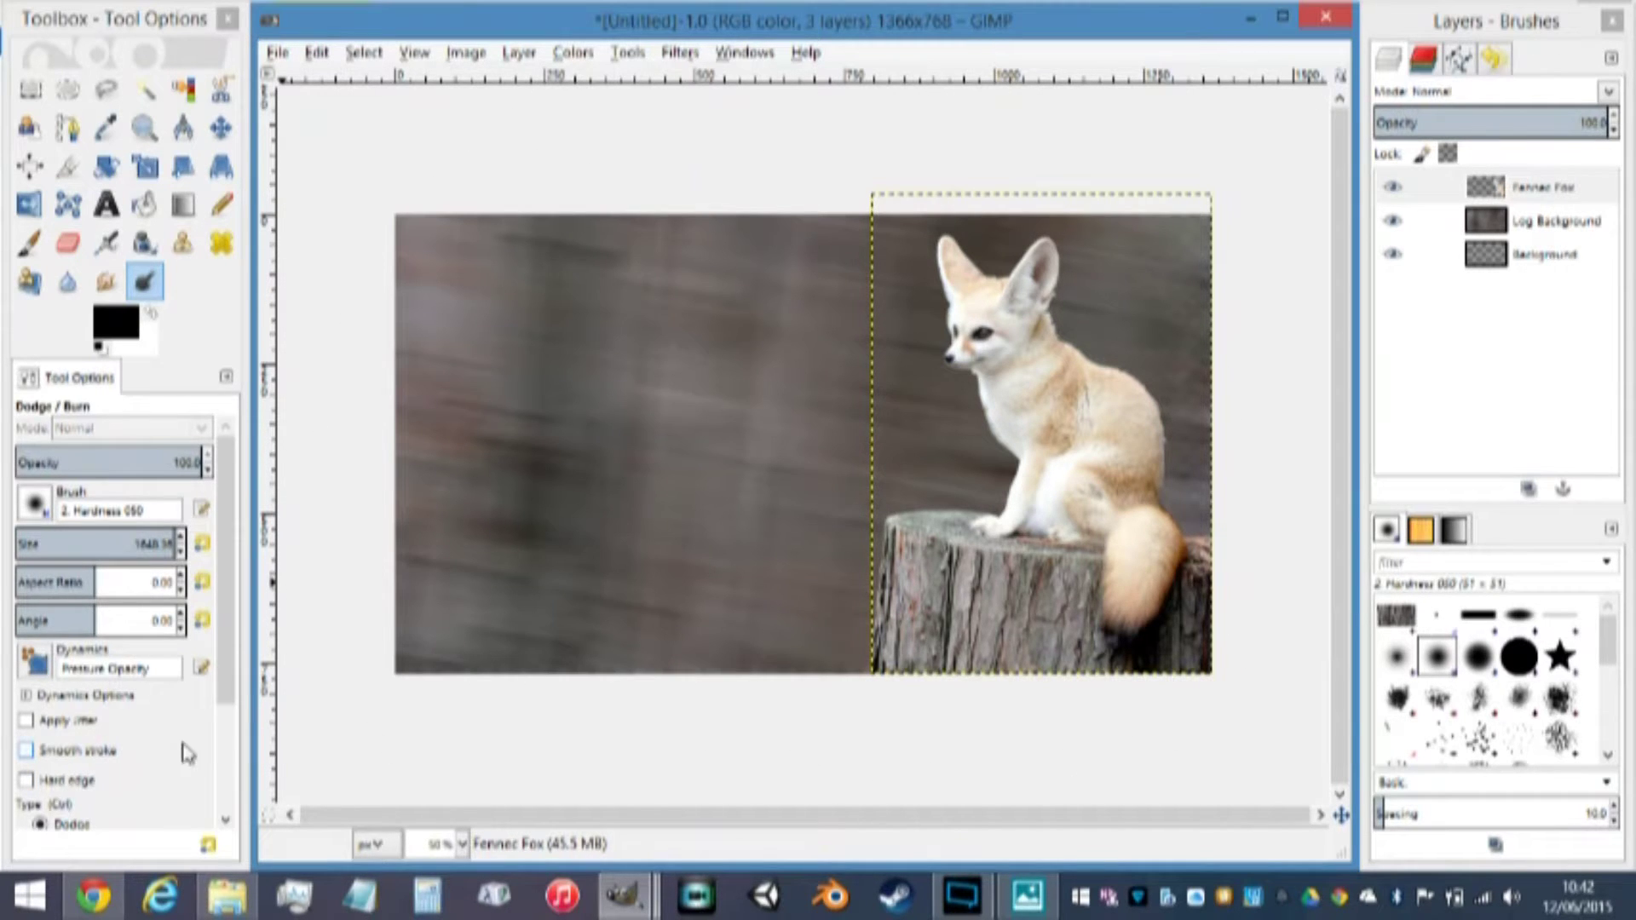
pyautogui.click(239, 684)
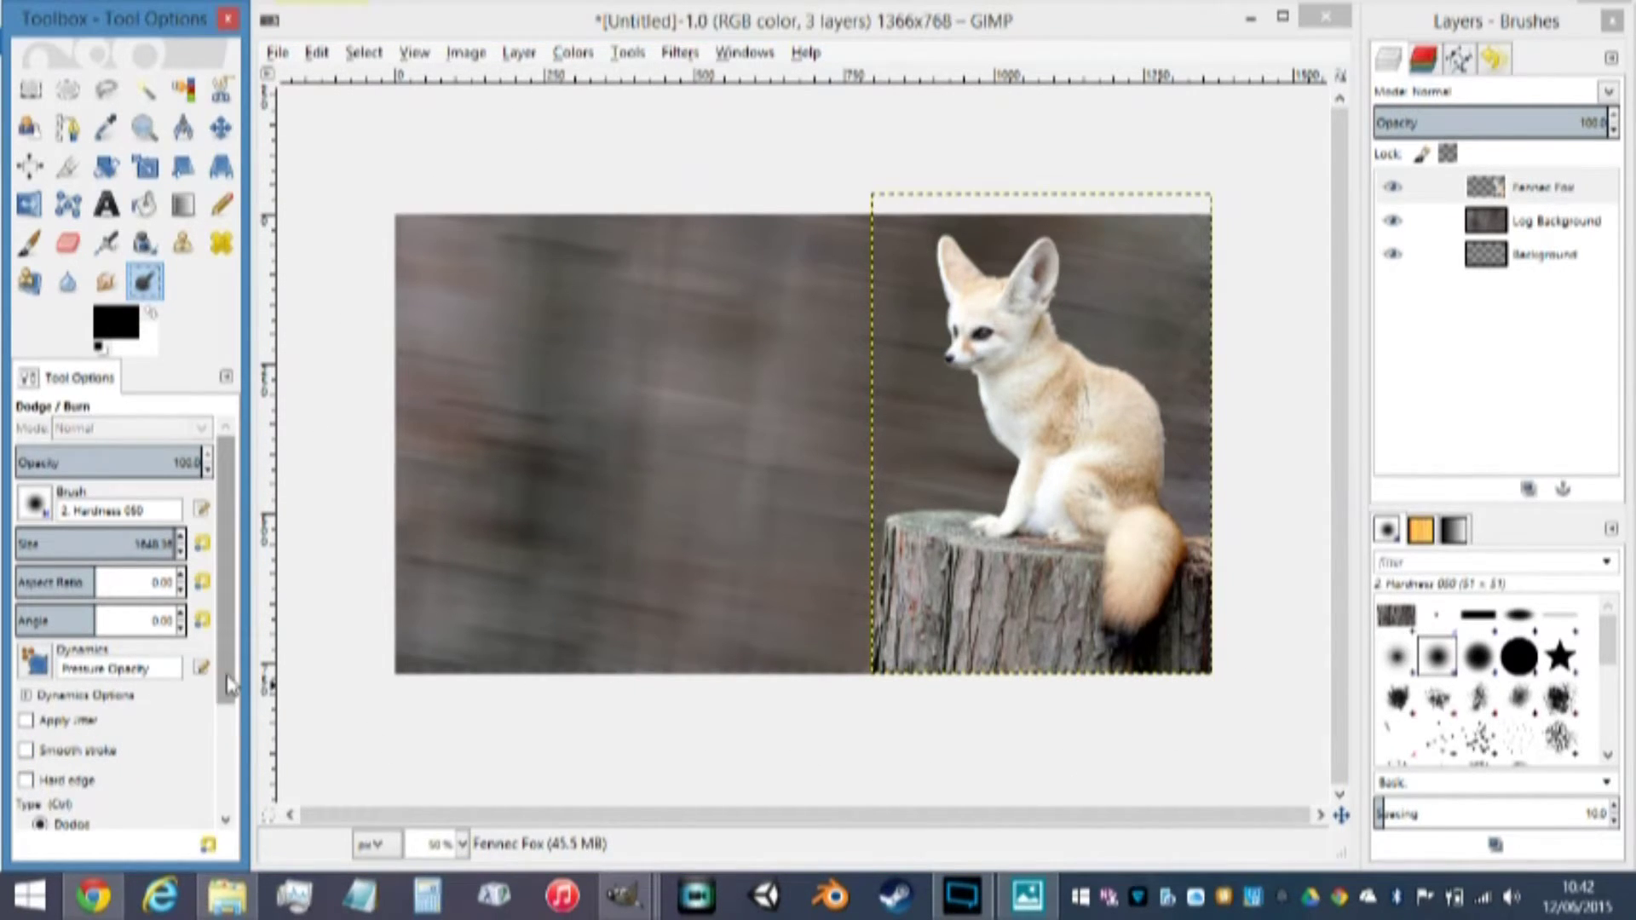
pyautogui.scroll(-3, 119, 797)
pyautogui.click(66, 724)
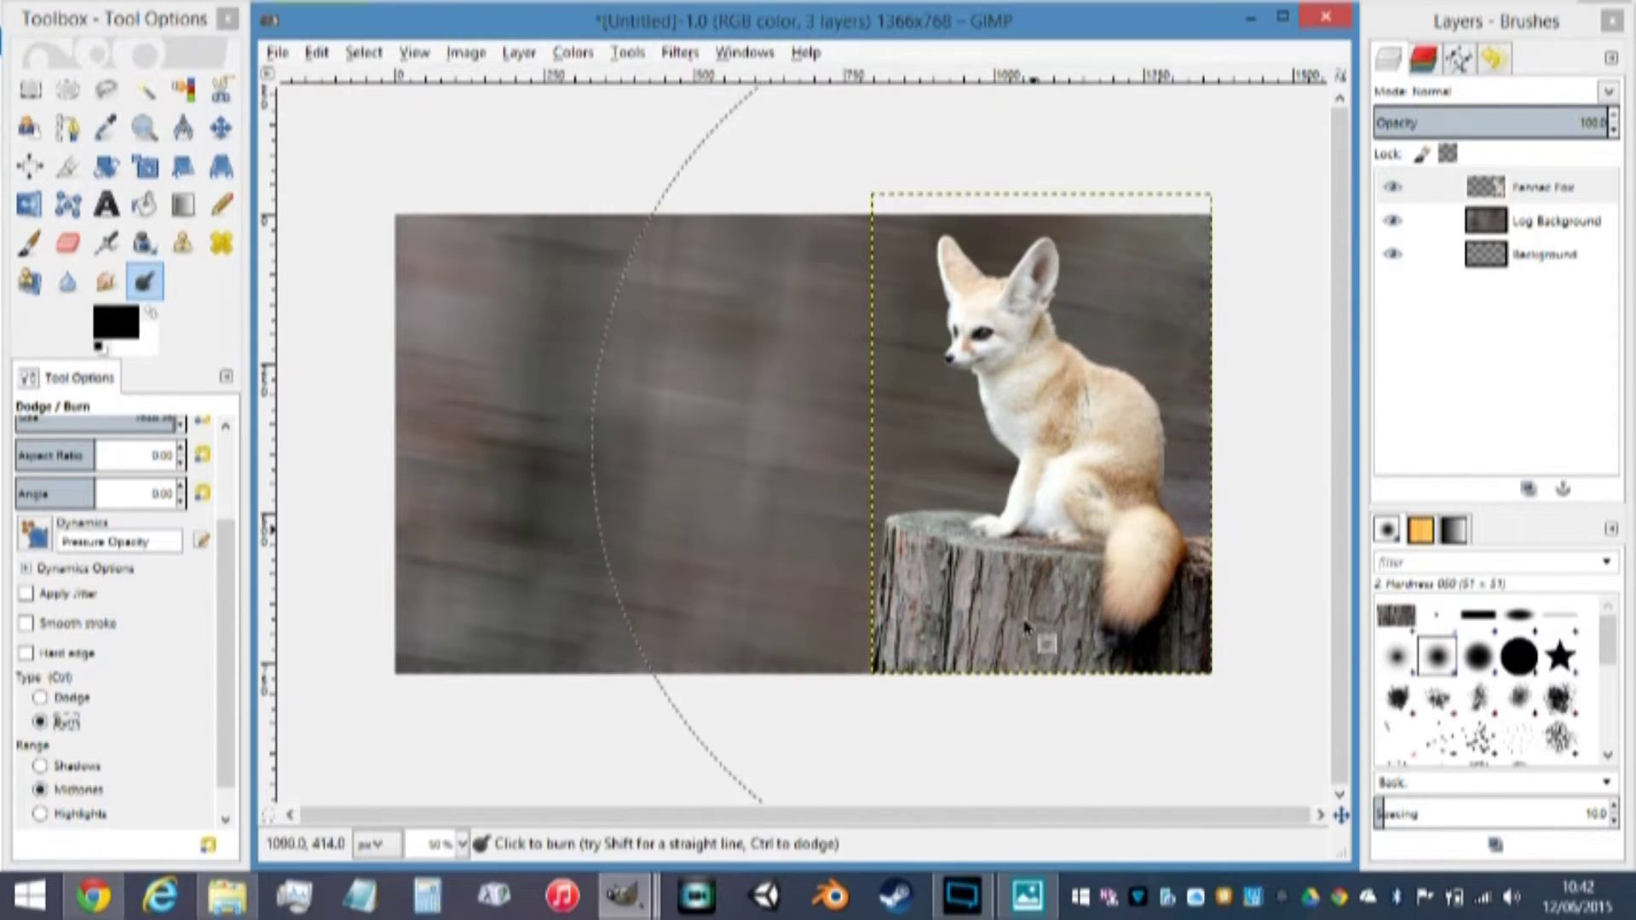
pyautogui.moveTo(242, 726); pyautogui.dragTo(241, 639)
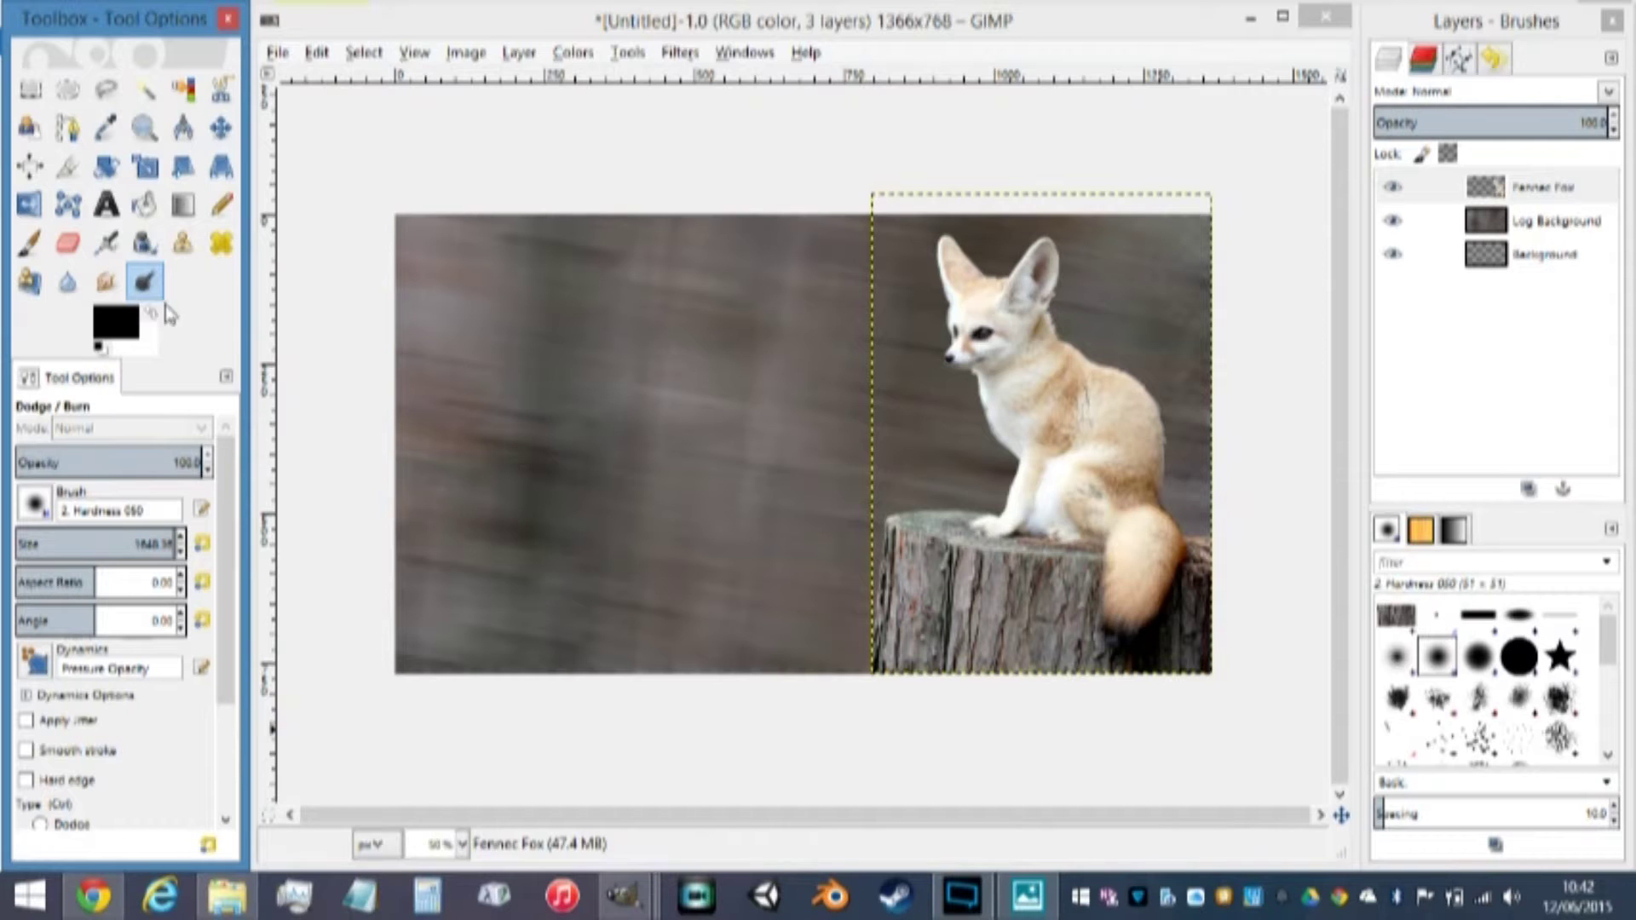
pyautogui.click(552, 366)
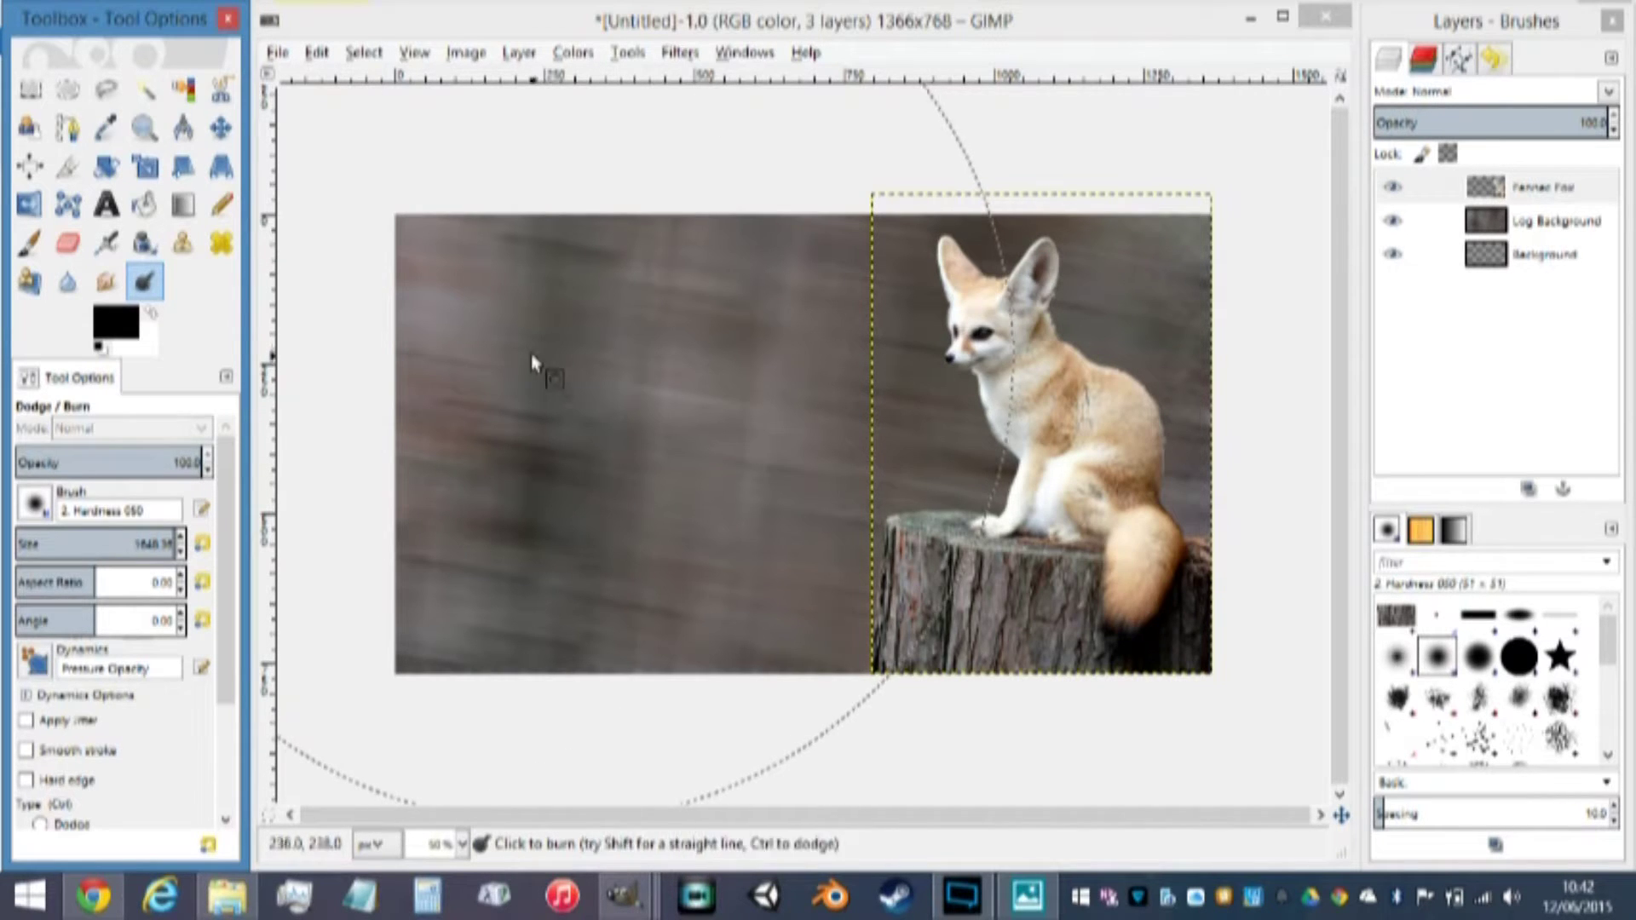
# Set up the Blur/Sharpen tool with the 2. Hardness 100 brush at a smaller size for the Fennec Fox layer
pyautogui.click(68, 283)
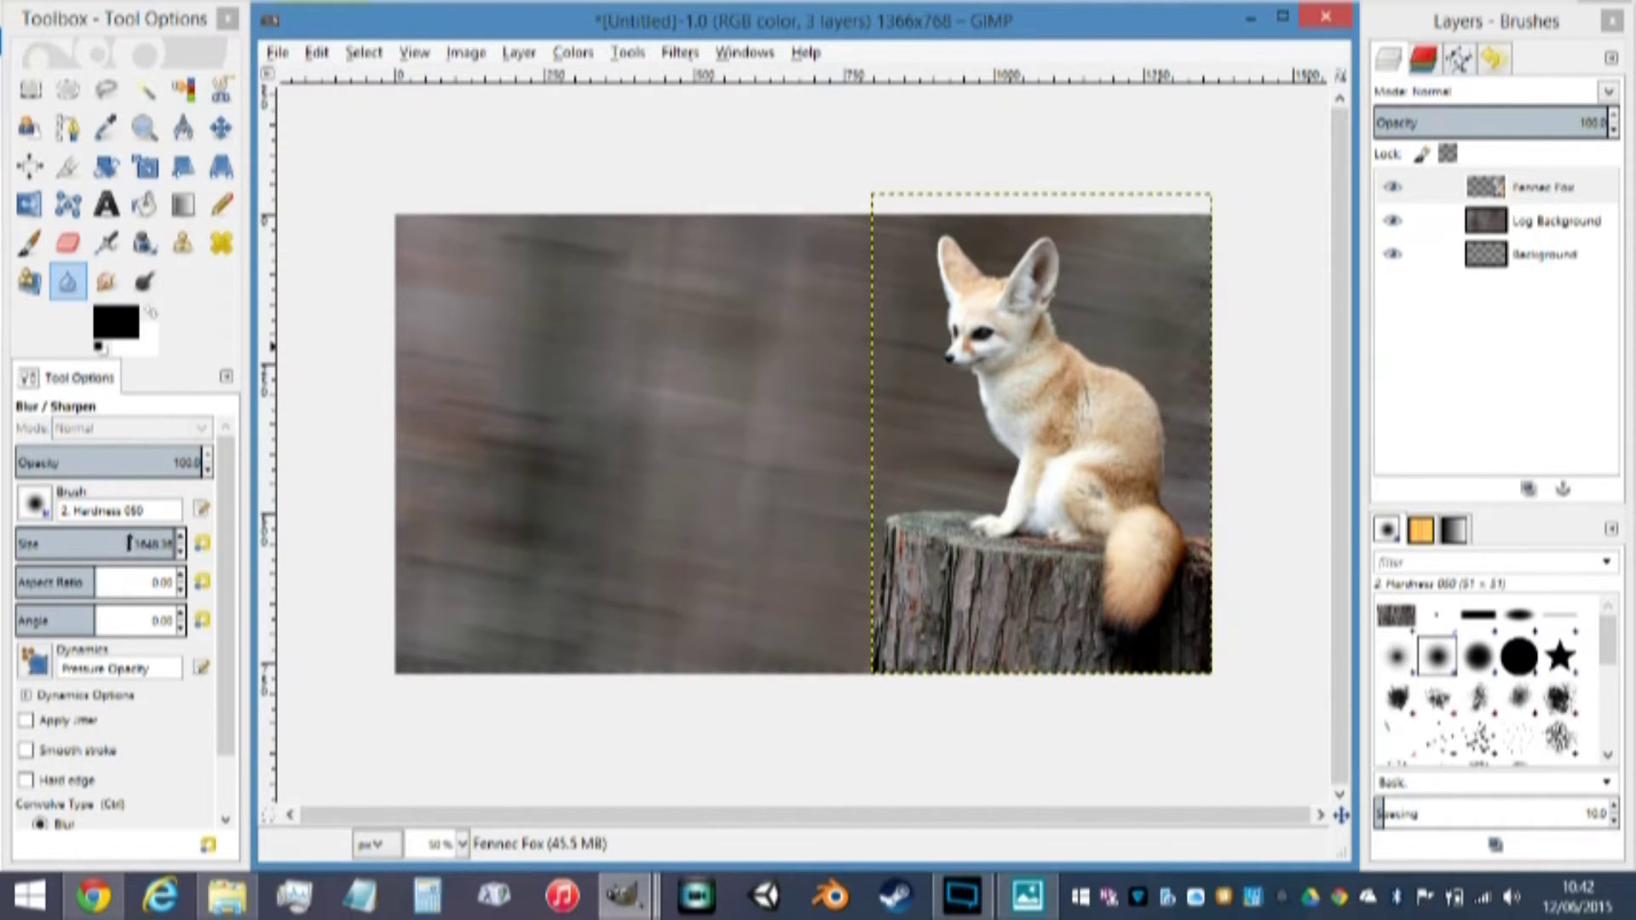
pyautogui.click(35, 505)
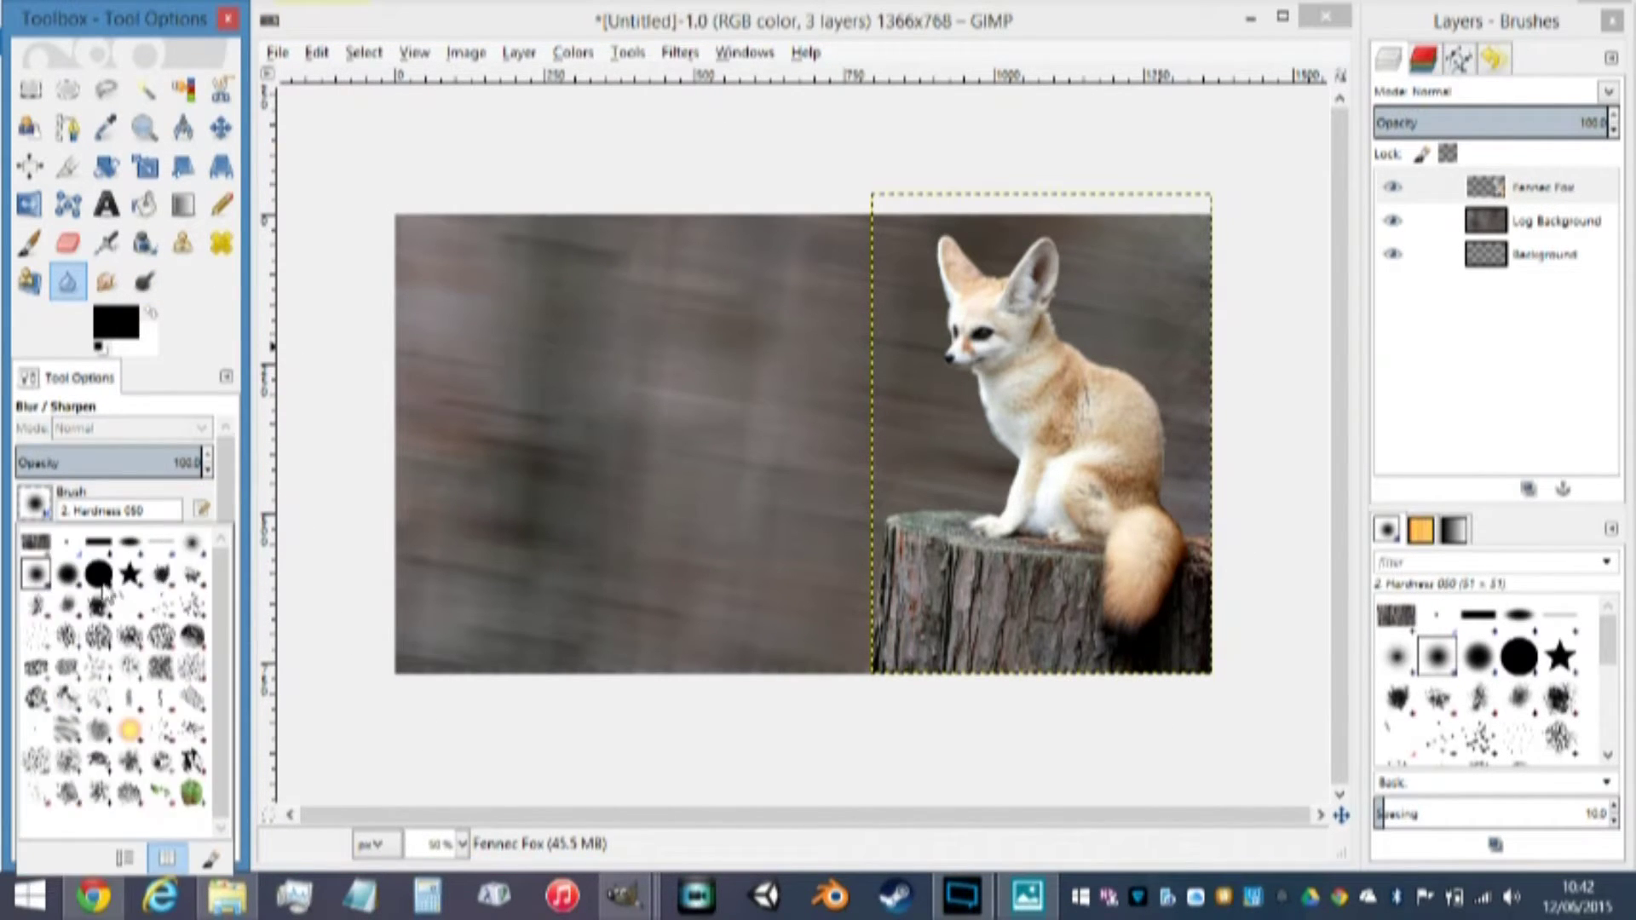
pyautogui.click(103, 583)
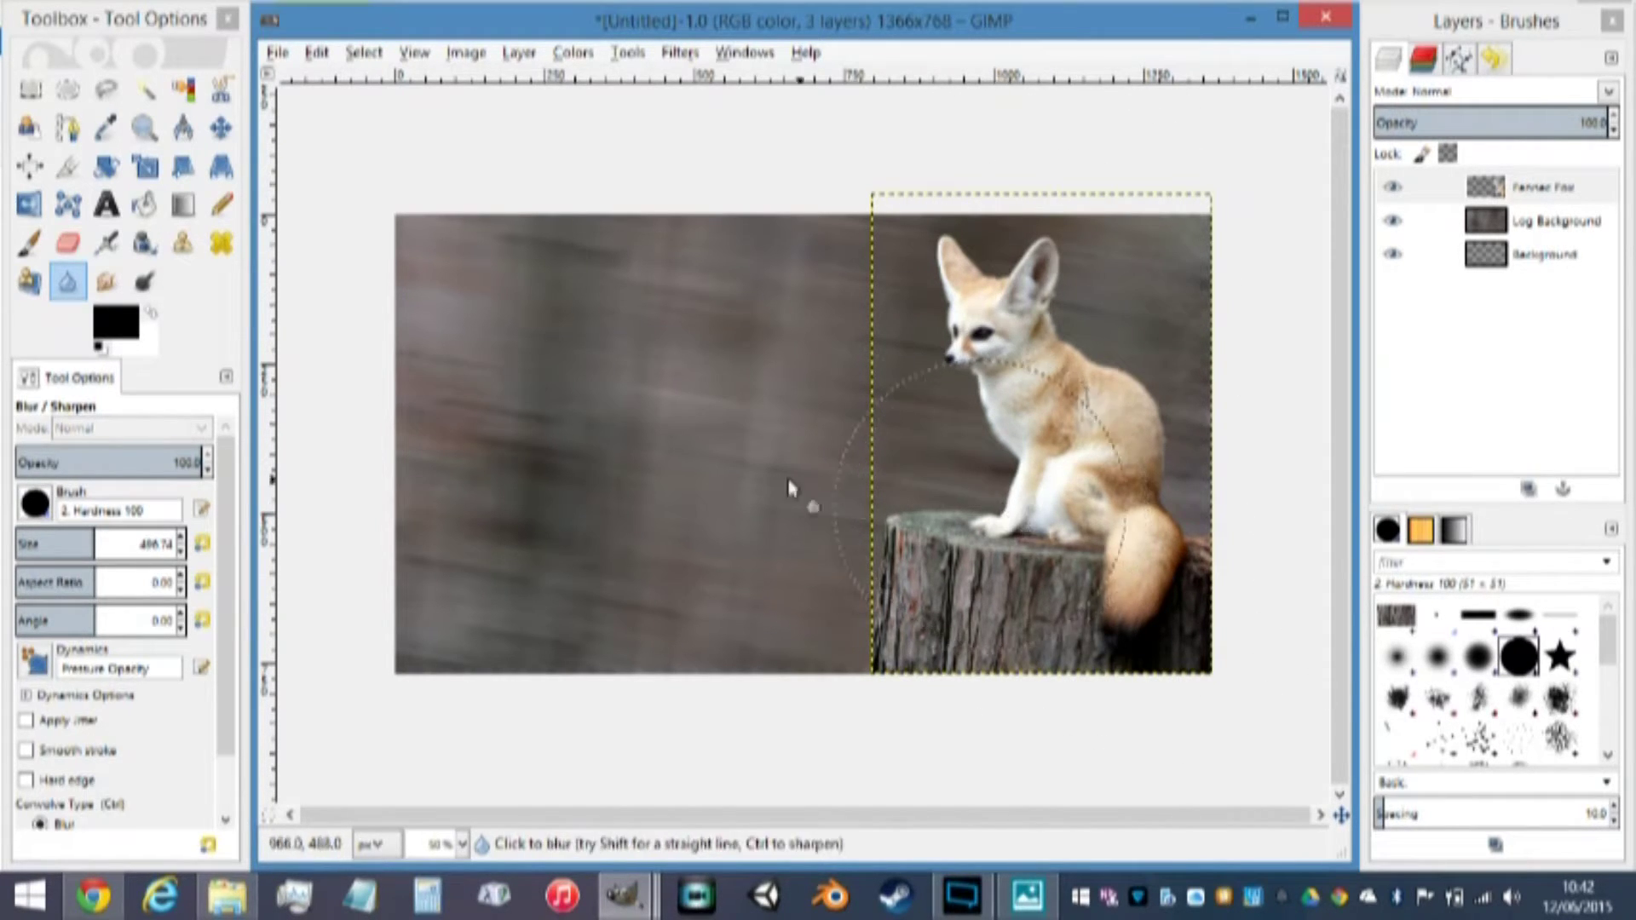
# Try bucket-filling the fox's body and the empty area of the Fennec Fox layer with the Pine pattern, and undo the fills
pyautogui.click(144, 204)
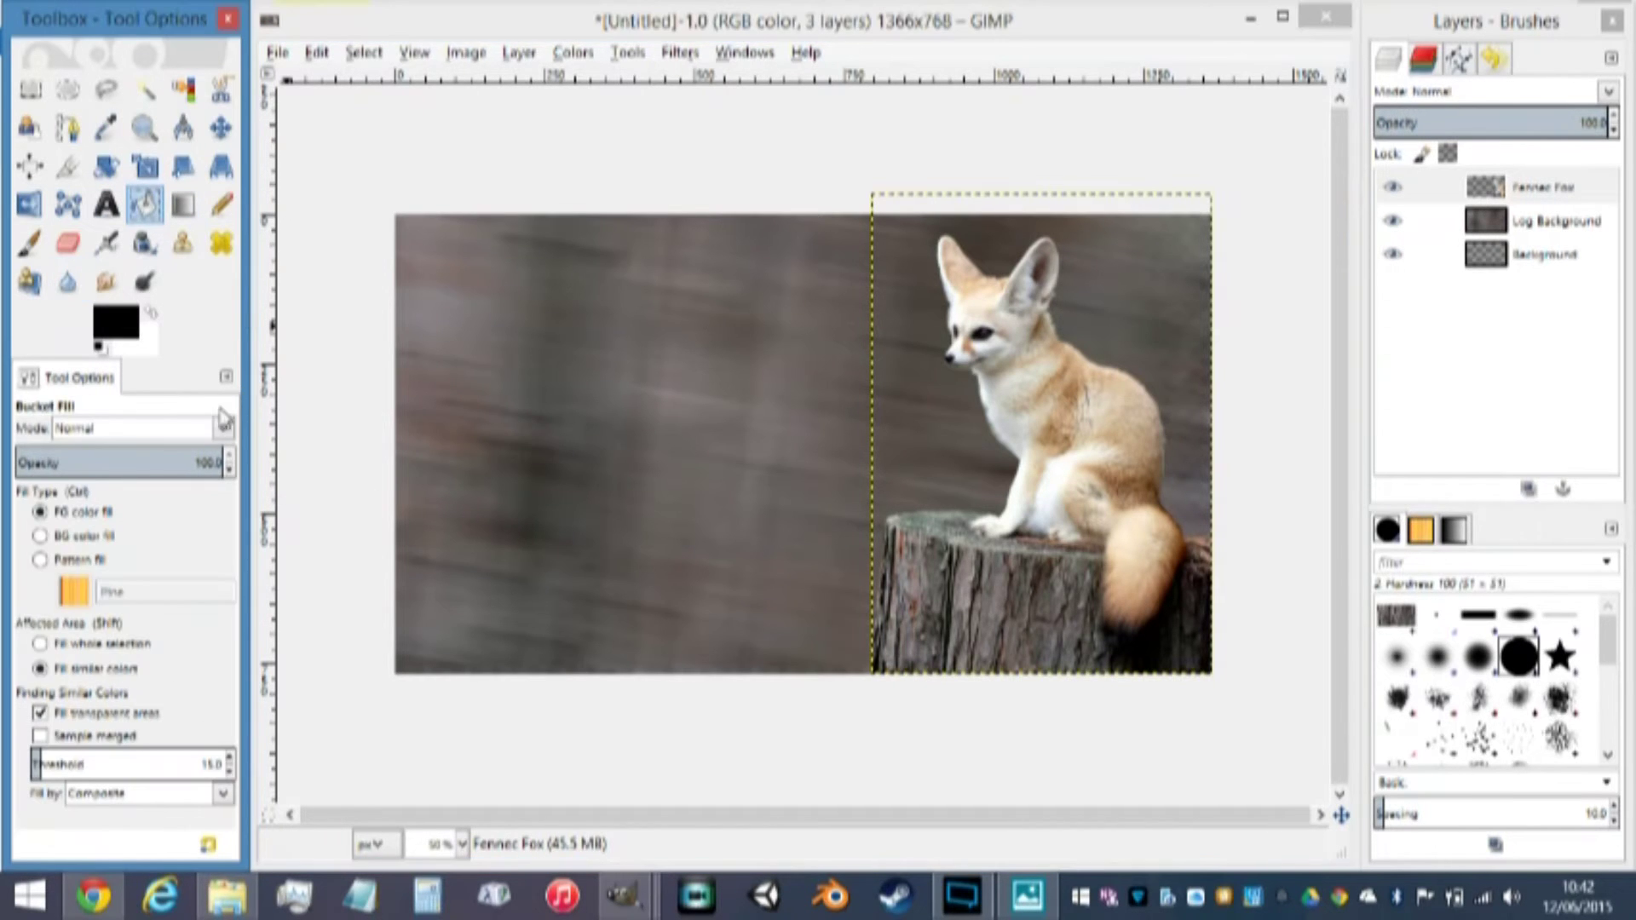
pyautogui.click(42, 562)
pyautogui.click(1080, 409)
pyautogui.click(1072, 475)
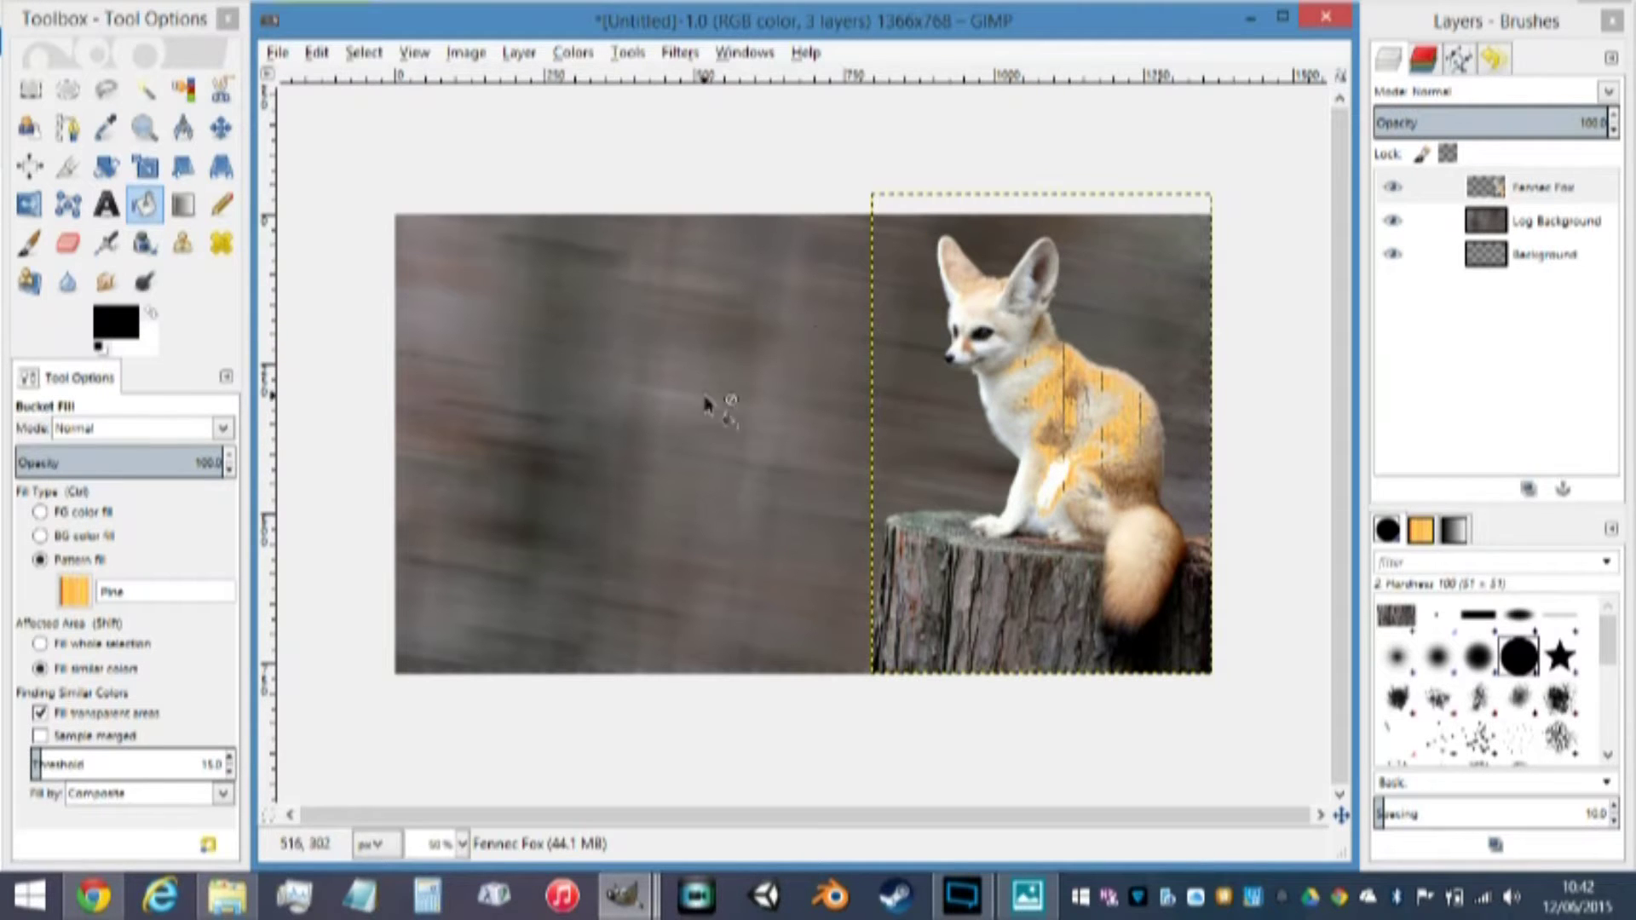
pyautogui.click(930, 435)
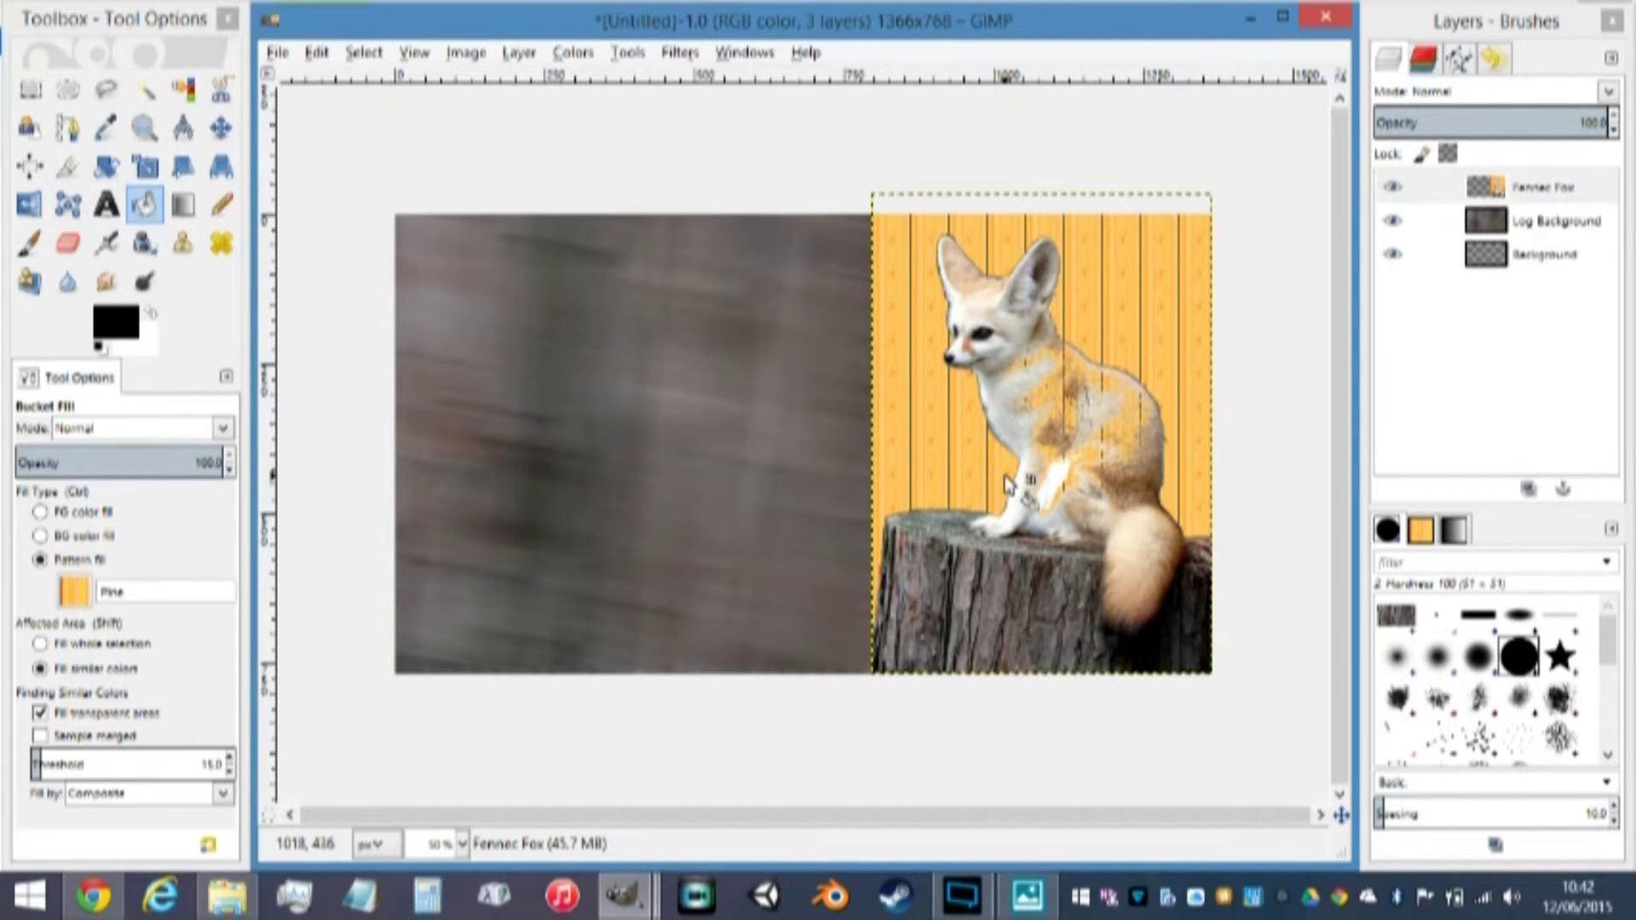
pyautogui.hotkey('ctrl', 'z')
pyautogui.hotkey('ctrl', 'z')
pyautogui.hotkey('ctrl', 'z')
pyautogui.hotkey('ctrl', 'z')
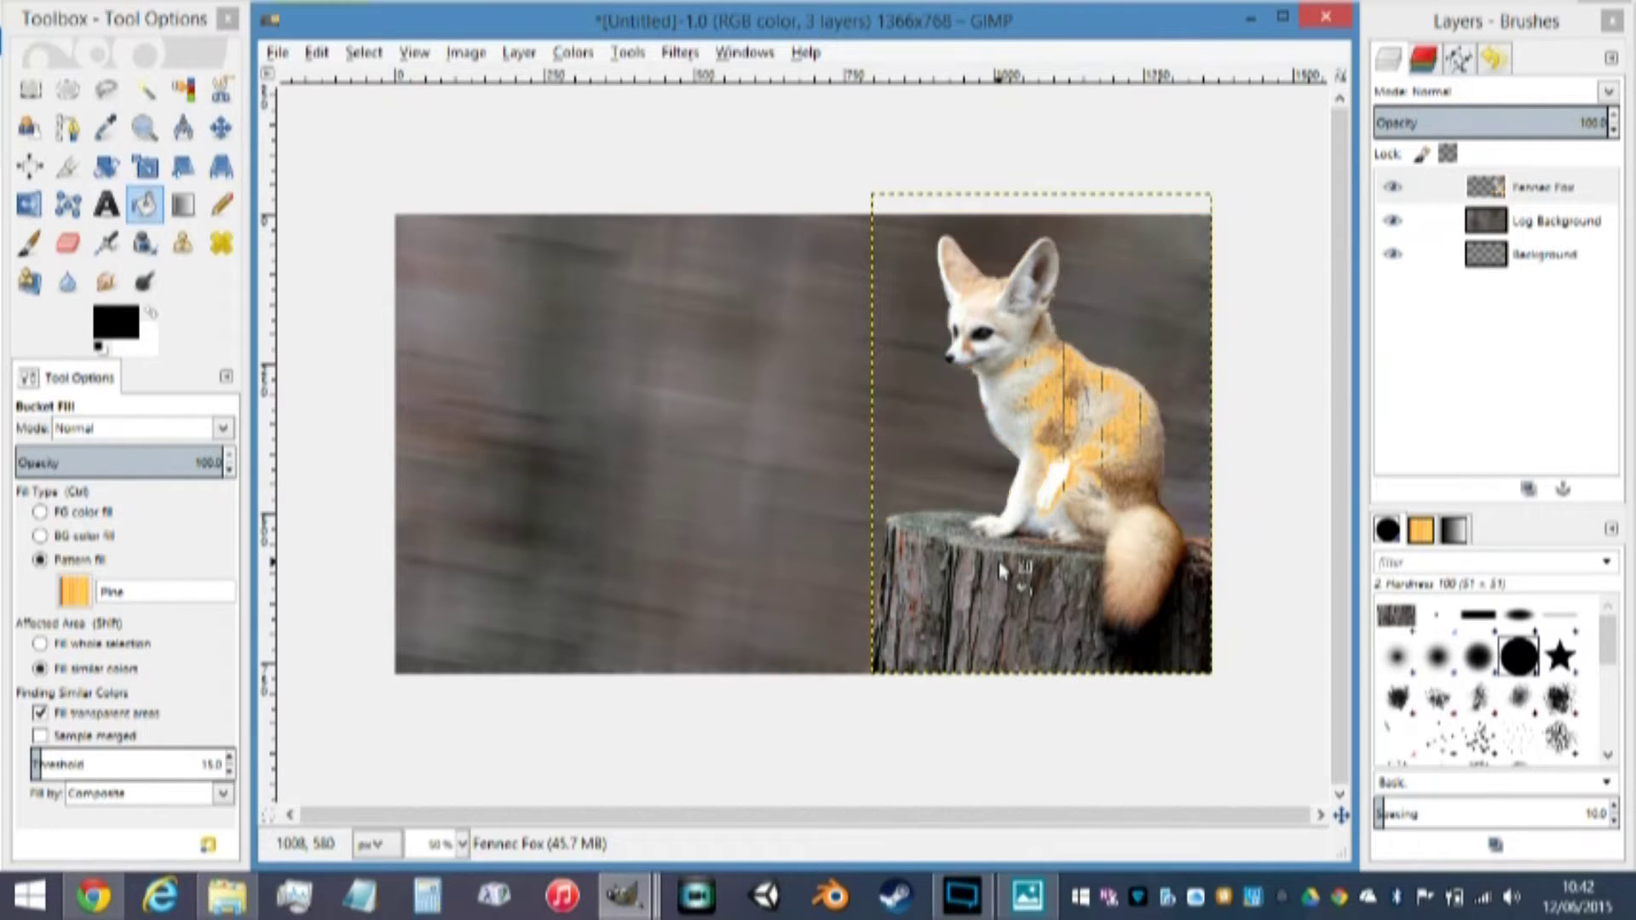
# Try filling similar colours of the Log Background layer with the Pine pattern in two places
pyautogui.click(1516, 221)
pyautogui.click(679, 412)
pyautogui.click(575, 514)
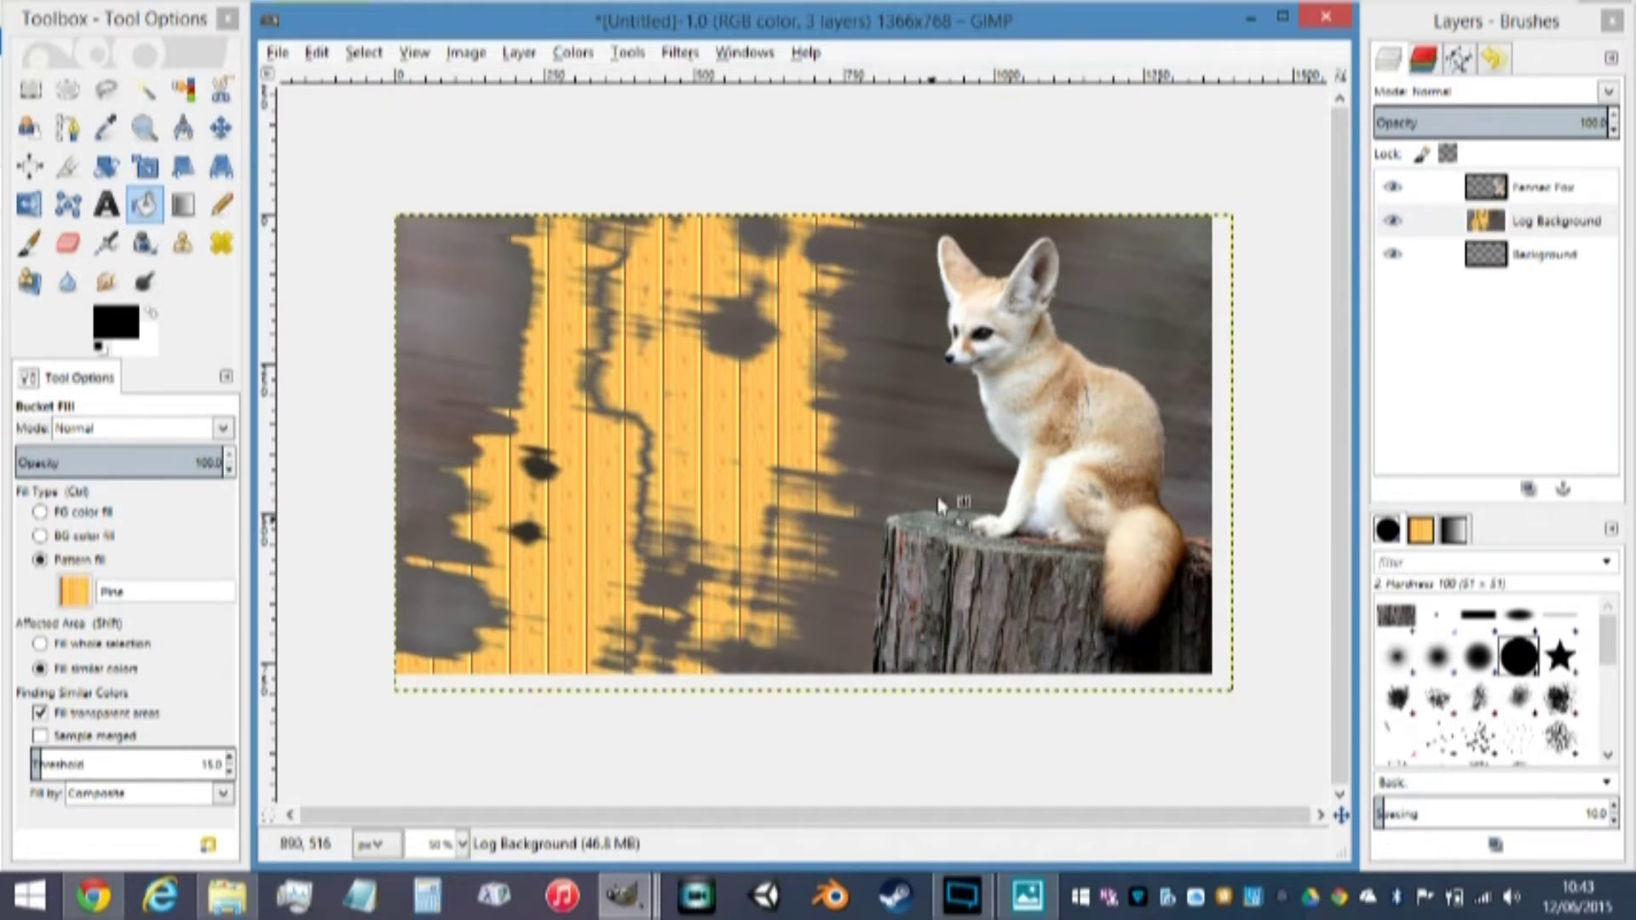
# Try filling the empty area around the fox with the Pine pattern, and undo the pattern fills on both layers
pyautogui.click(1425, 186)
pyautogui.click(927, 424)
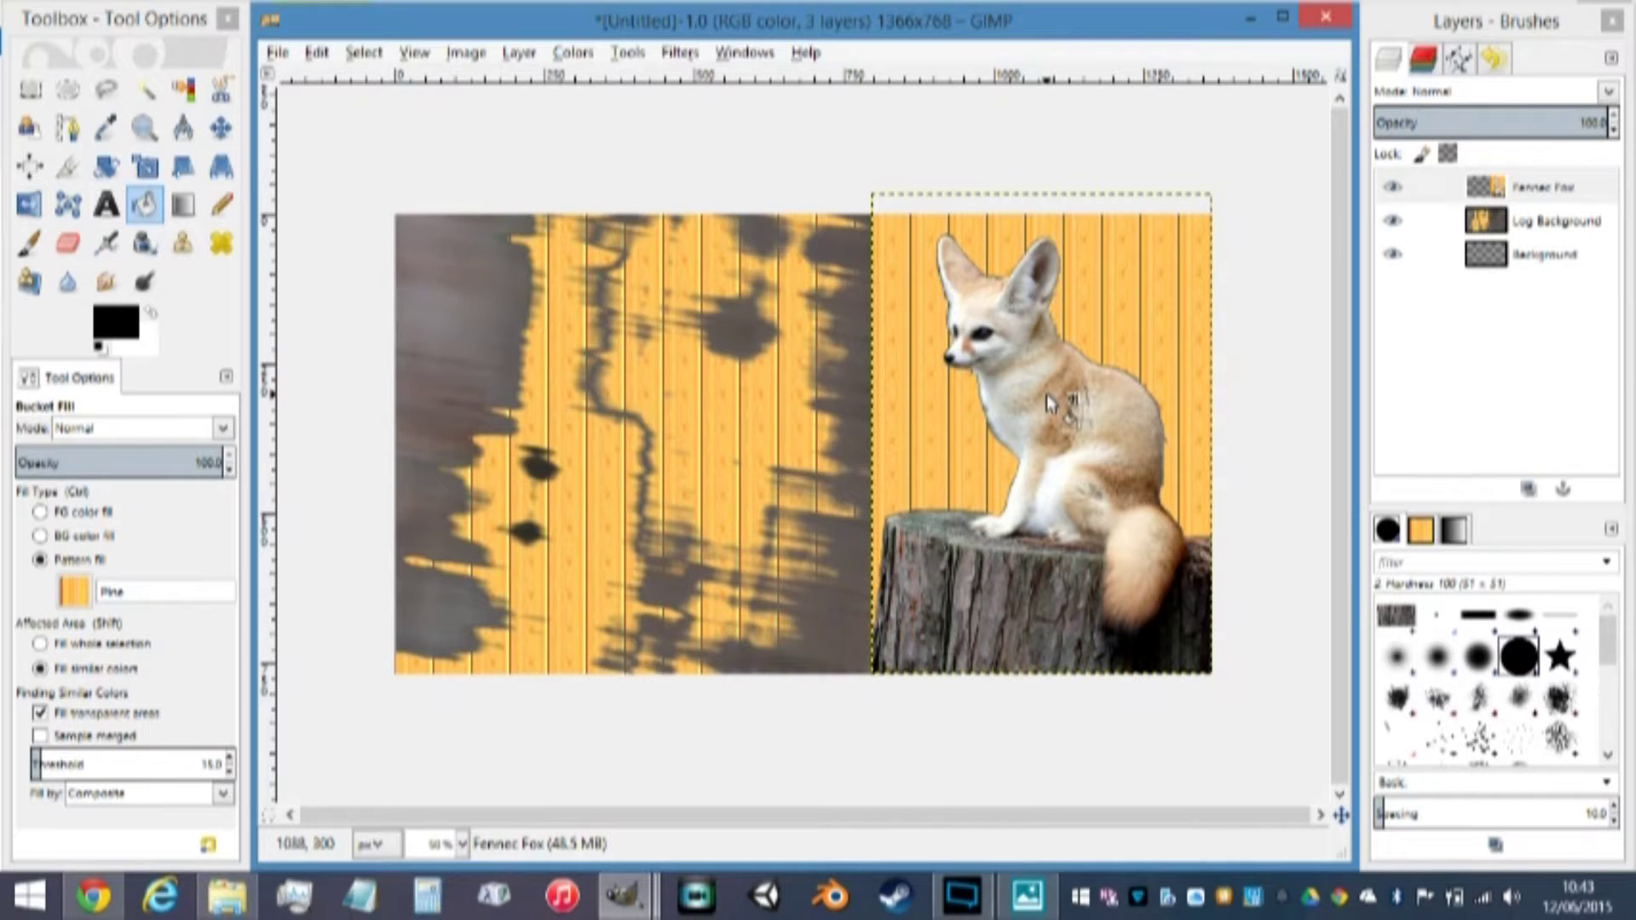
pyautogui.hotkey('ctrl', 'z')
pyautogui.hotkey('ctrl', 'z')
pyautogui.hotkey('ctrl', 'z')
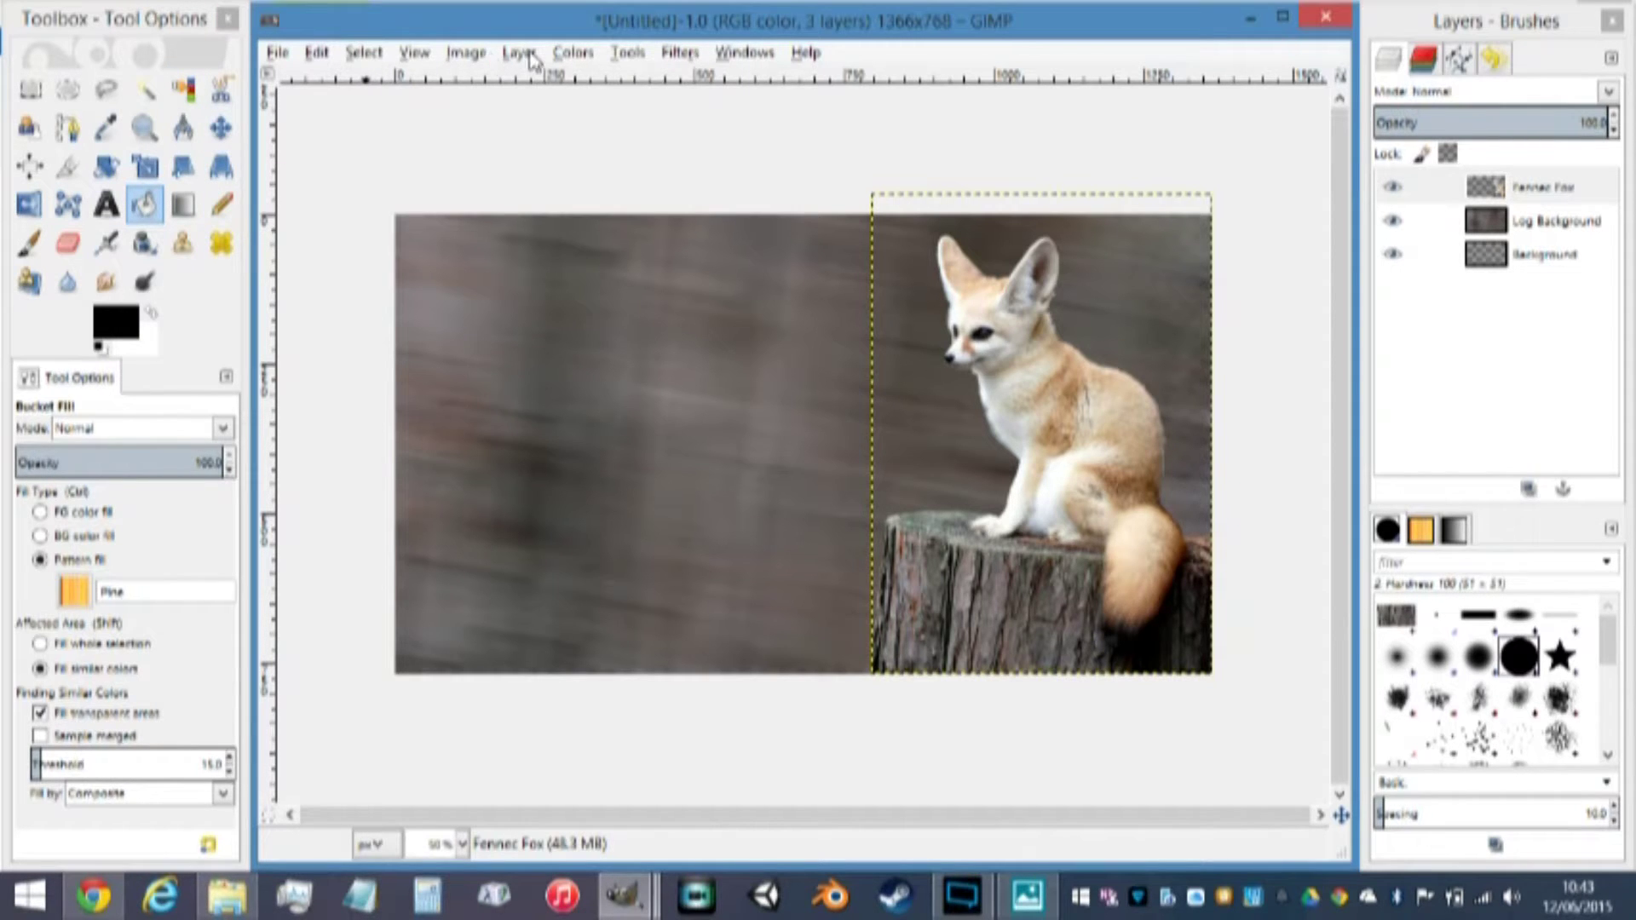
pyautogui.click(622, 53)
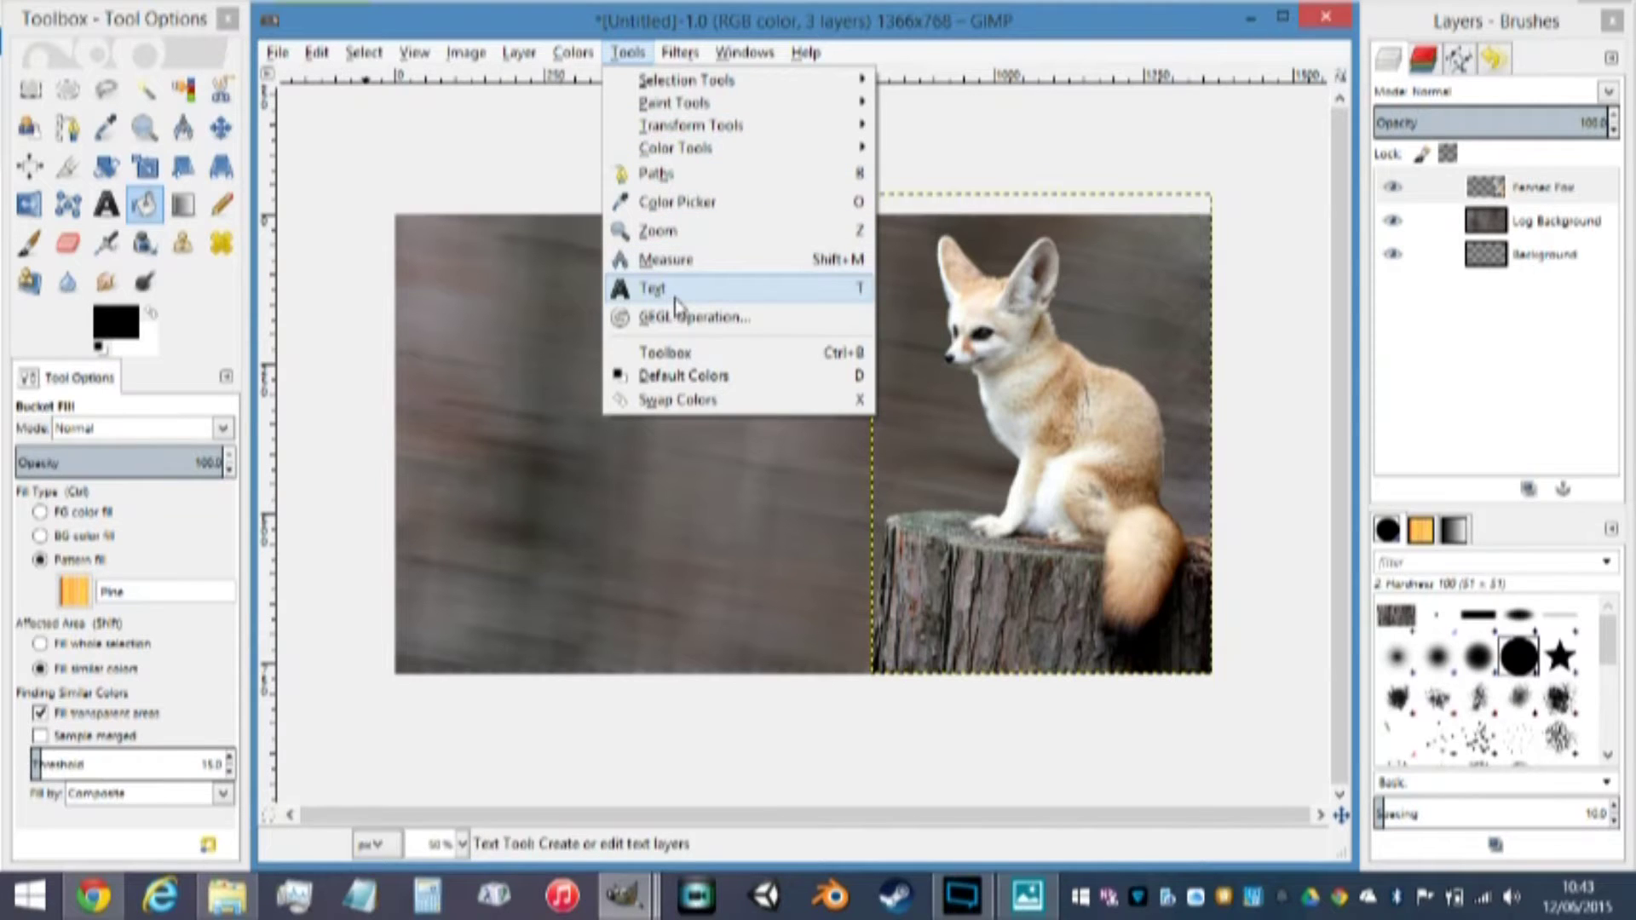
pyautogui.moveTo(680, 53)
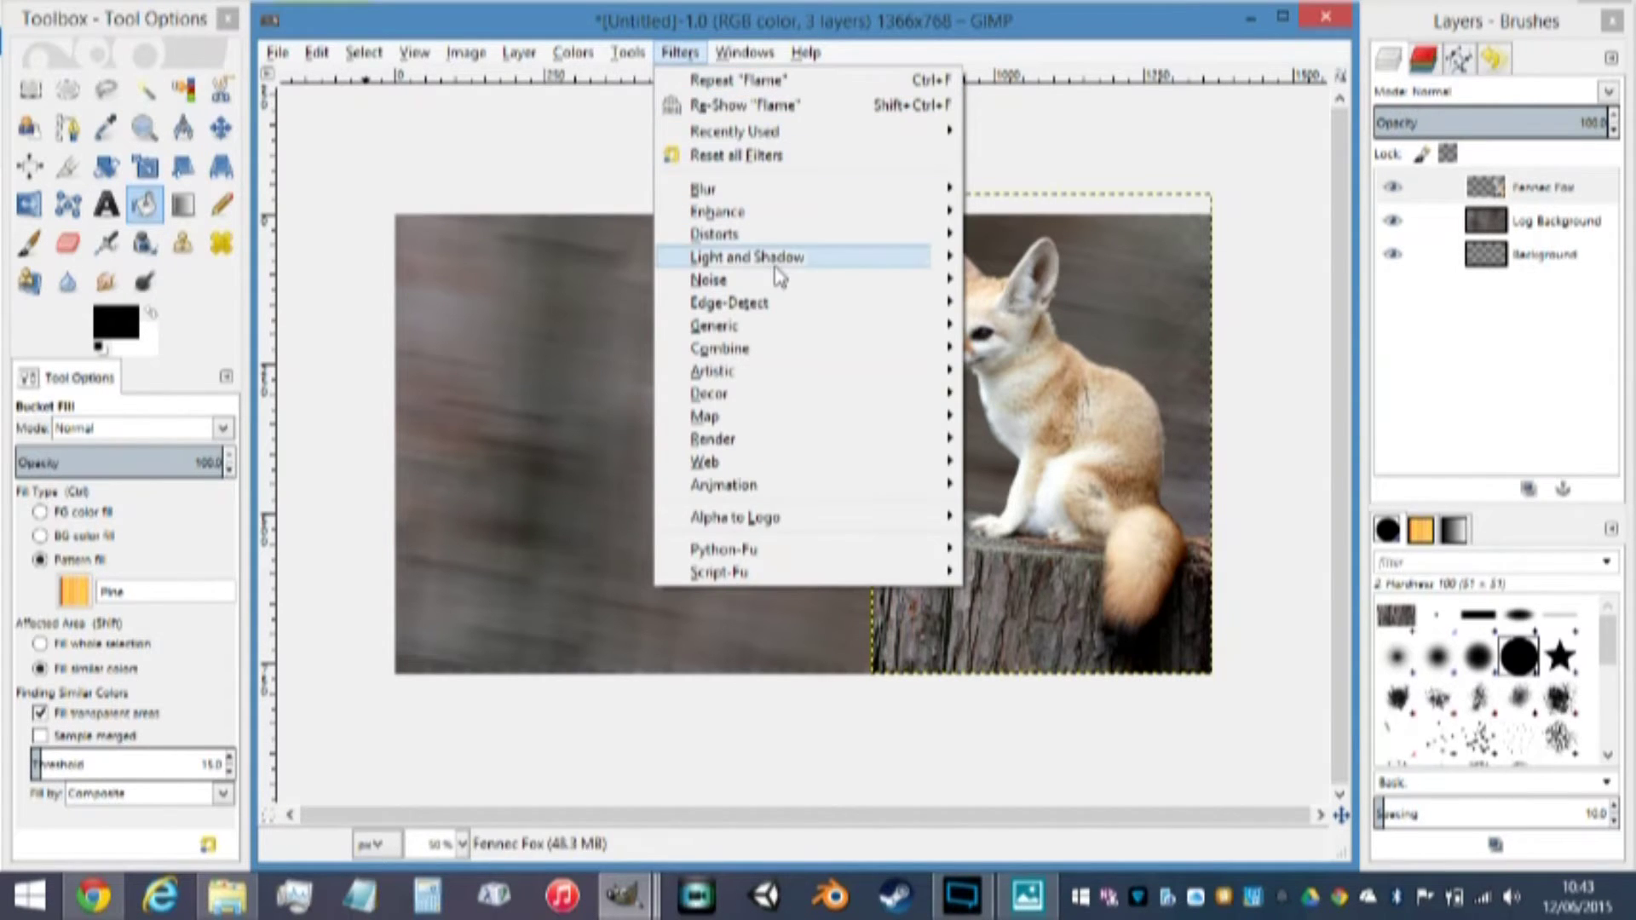
pyautogui.moveTo(771, 290)
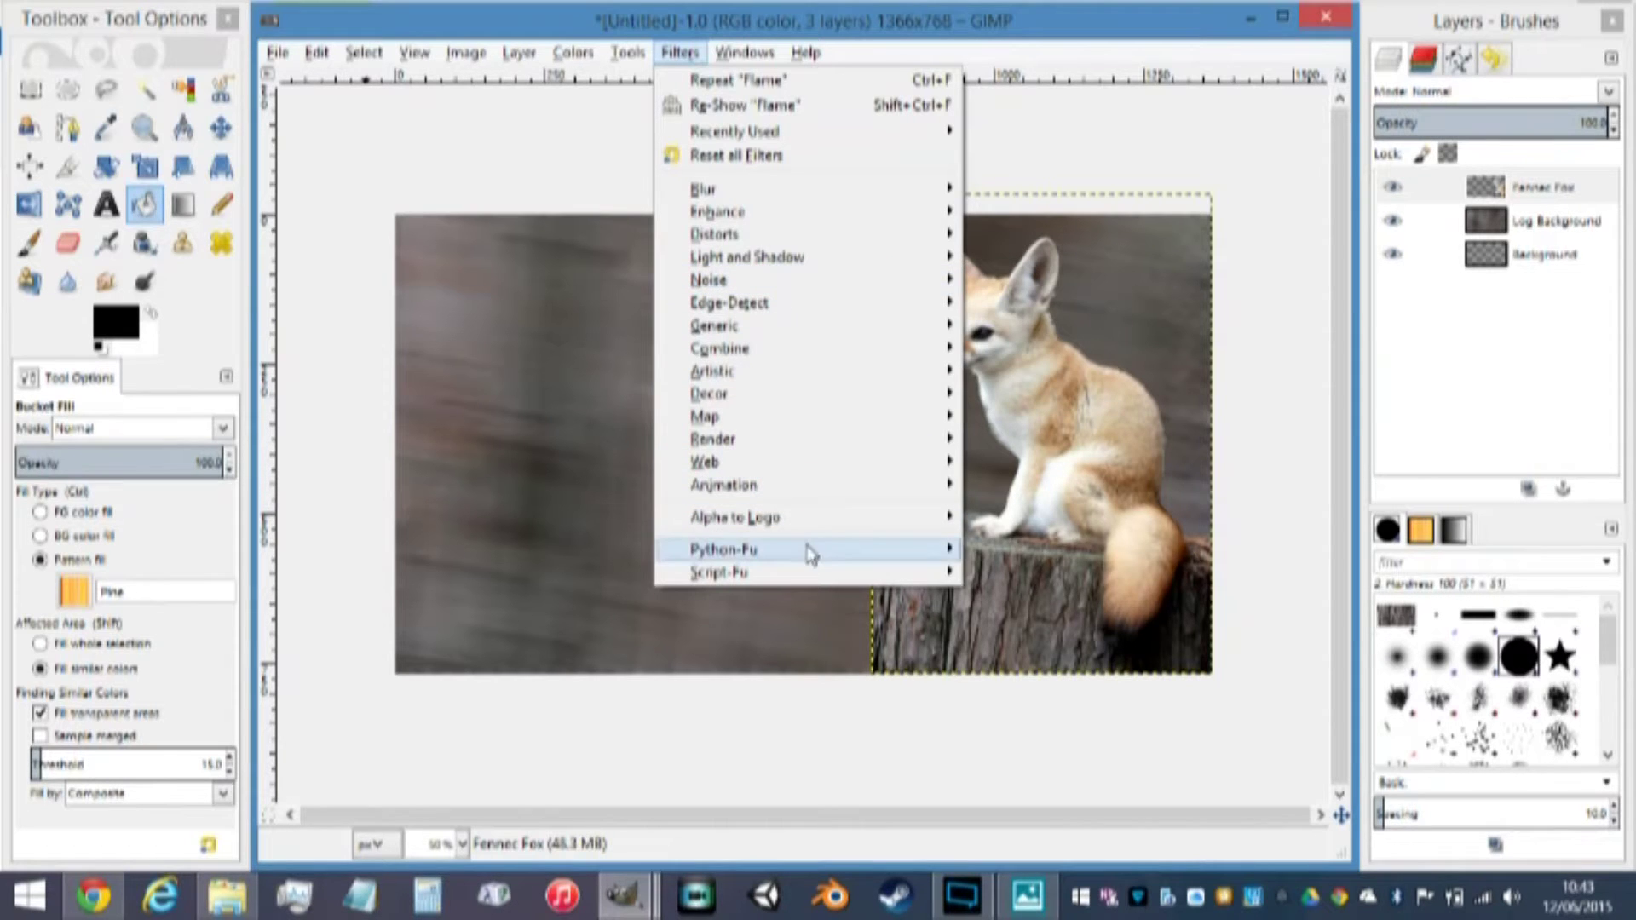
pyautogui.moveTo(789, 555)
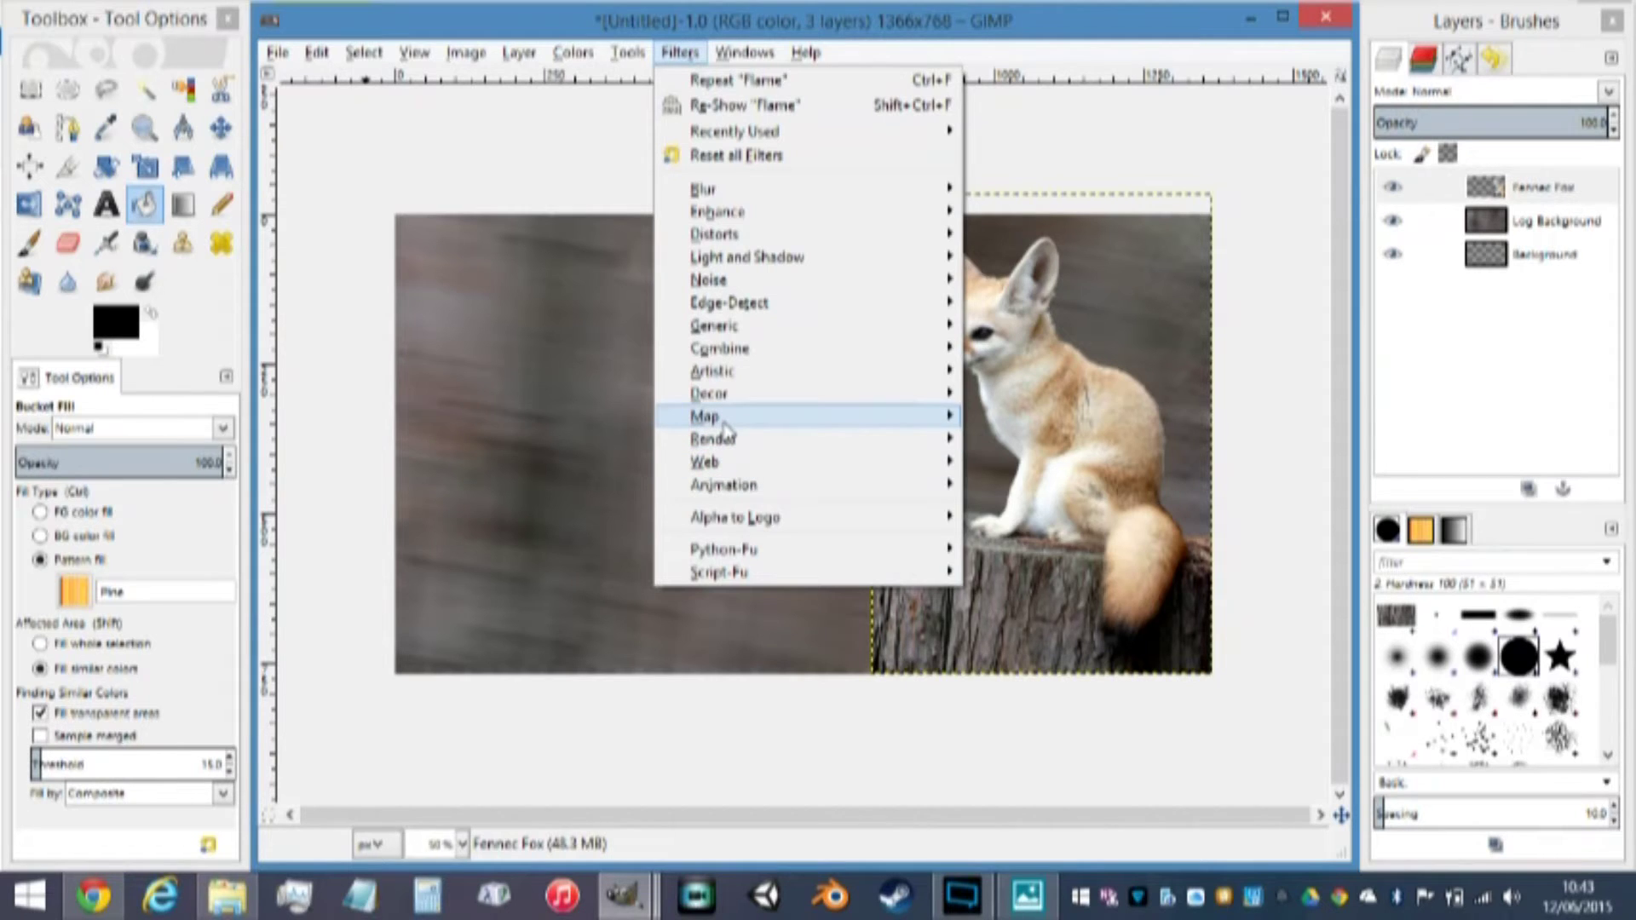
pyautogui.moveTo(741, 417)
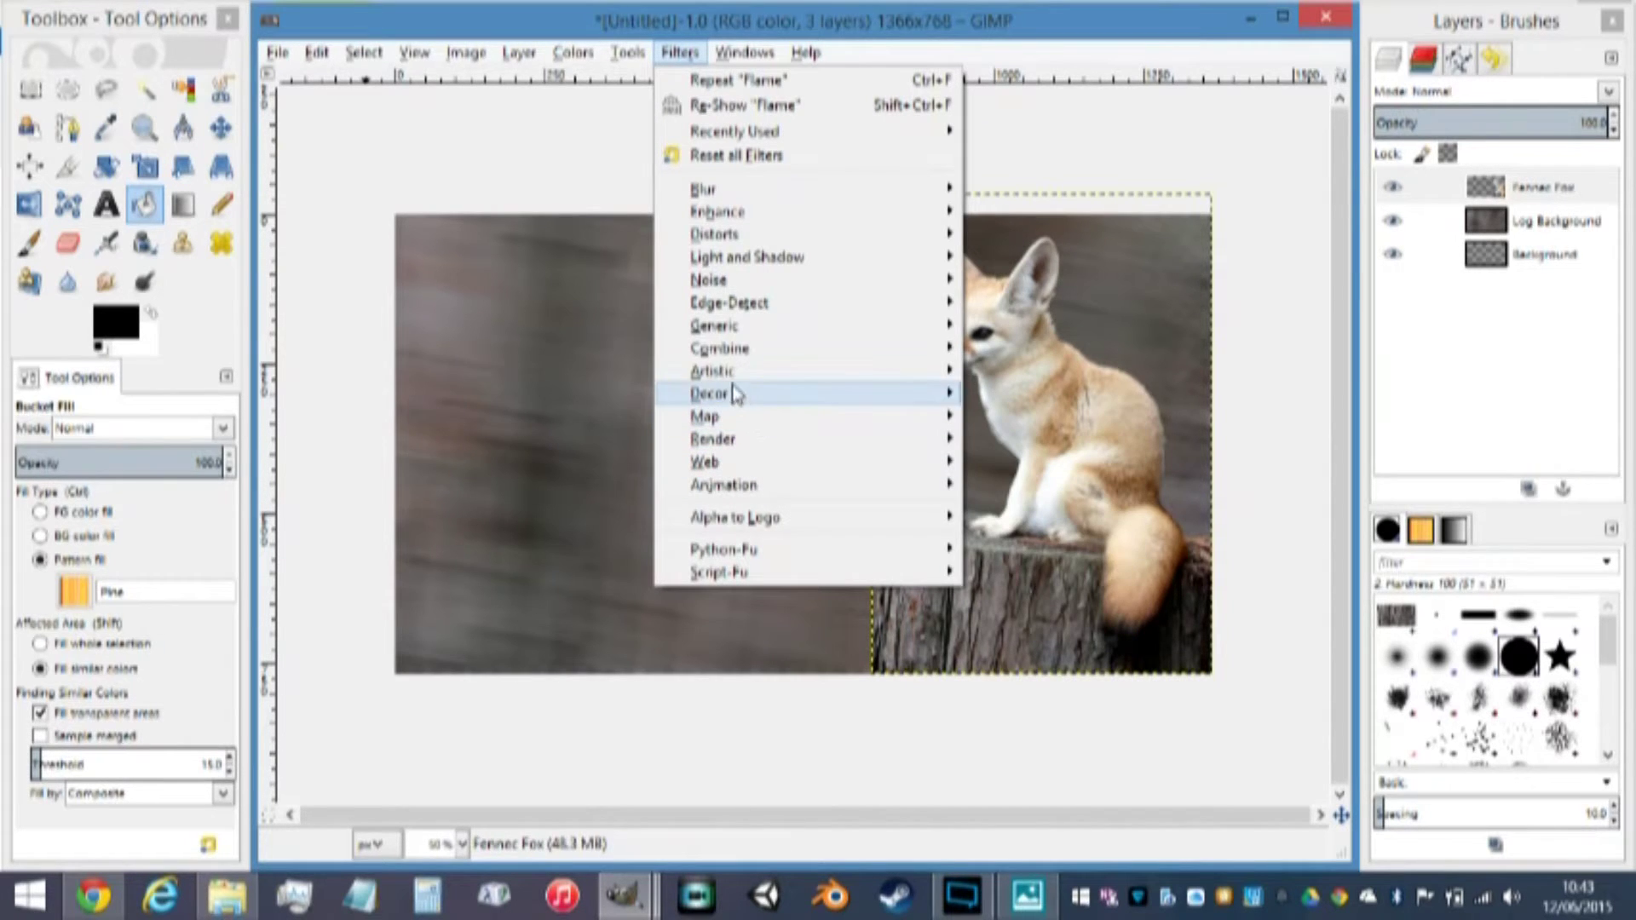
pyautogui.moveTo(741, 312)
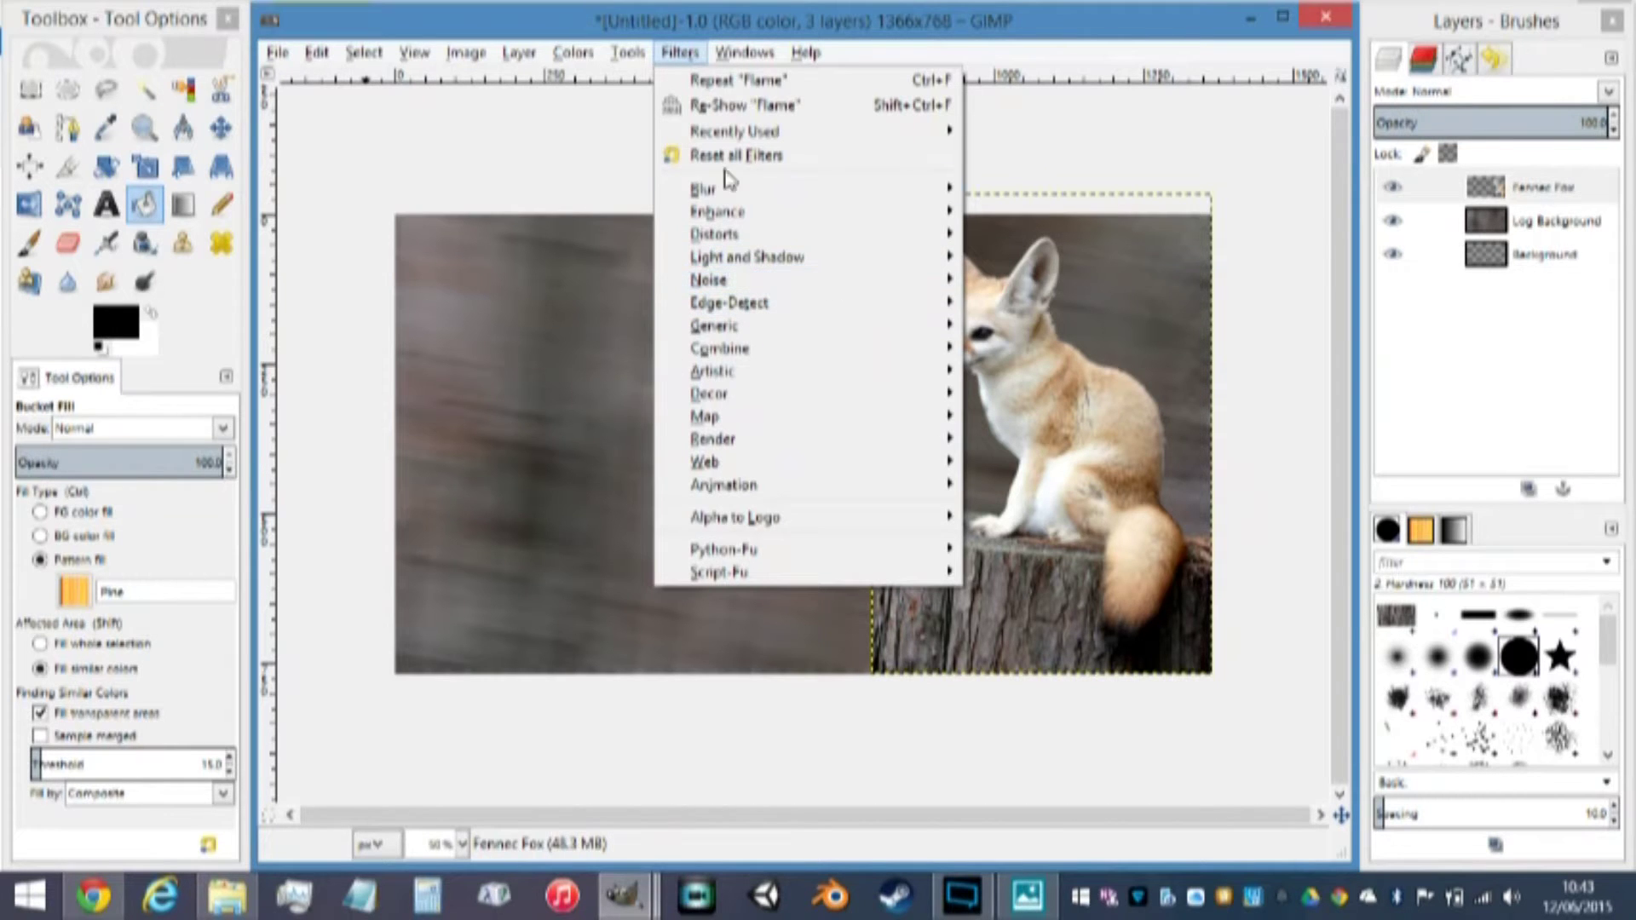
# Leave the filters without applying one and make the Background layer active
pyautogui.click(1046, 38)
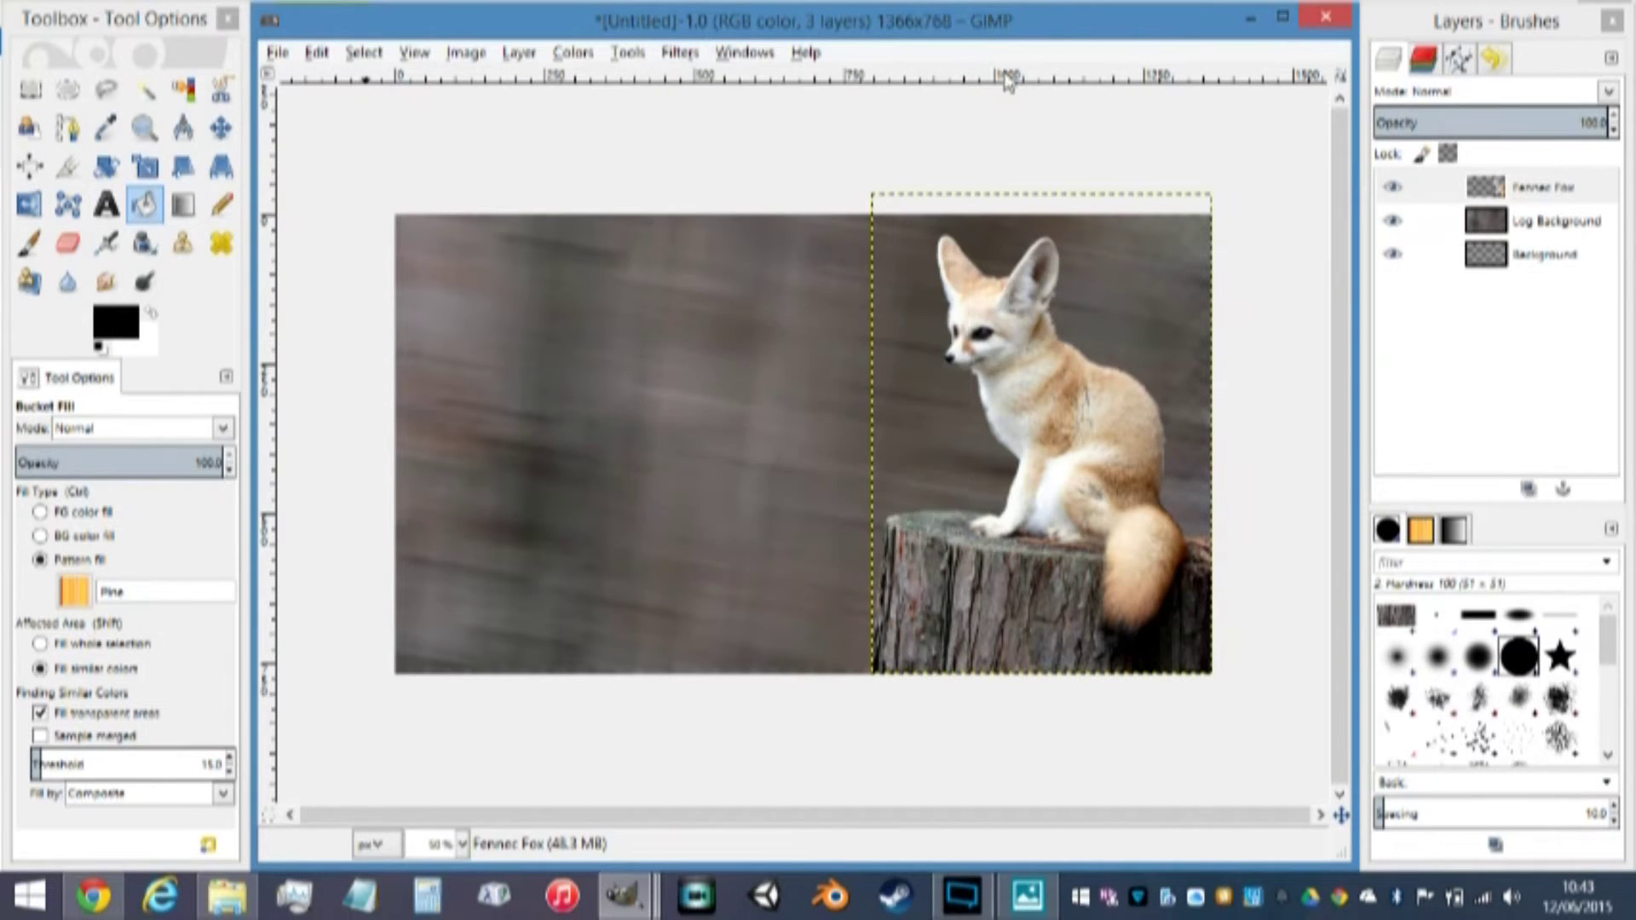
pyautogui.click(1521, 223)
pyautogui.click(1521, 266)
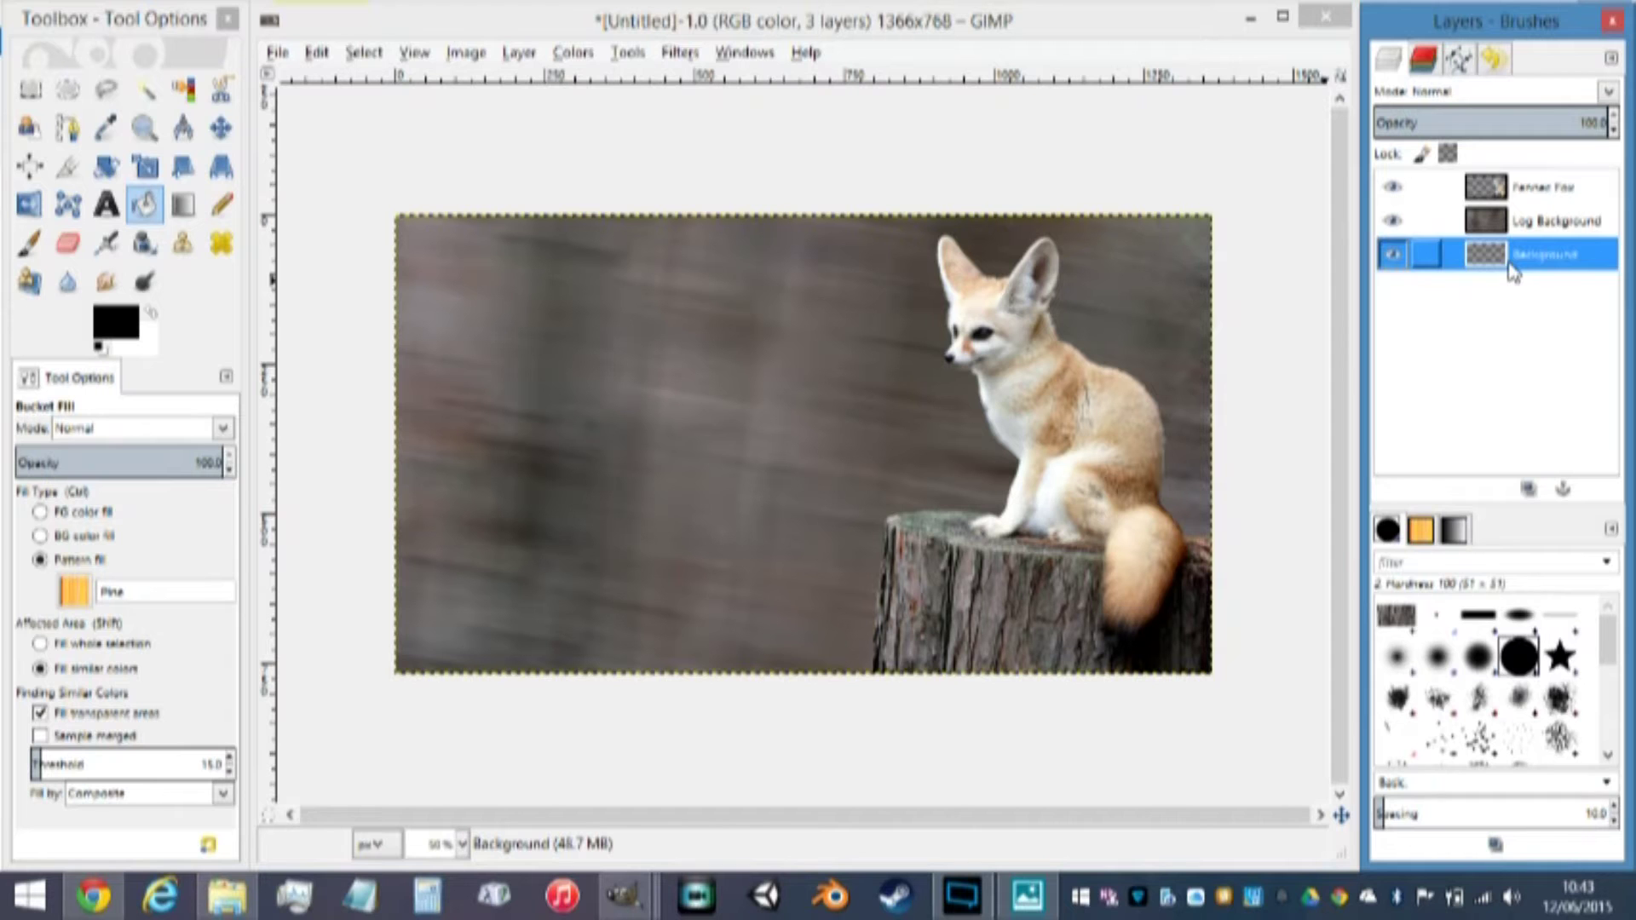
# Switch to Chrome, look through the featured videos and playlists on the YouTube channel's home page, and return to GIMP
pyautogui.click(88, 898)
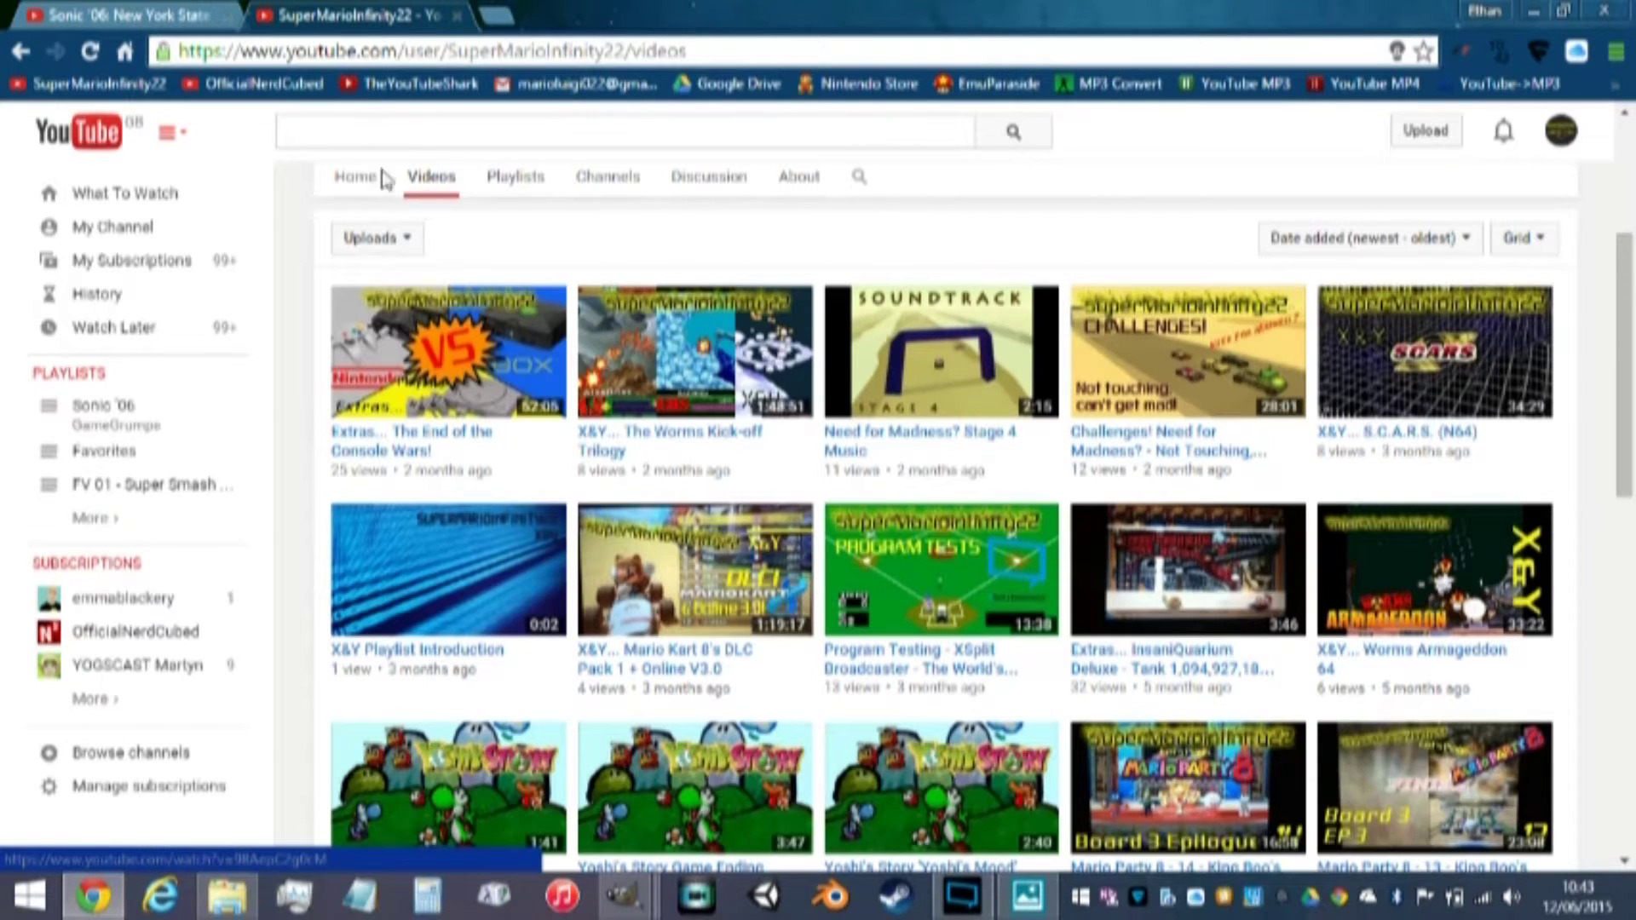
pyautogui.click(382, 177)
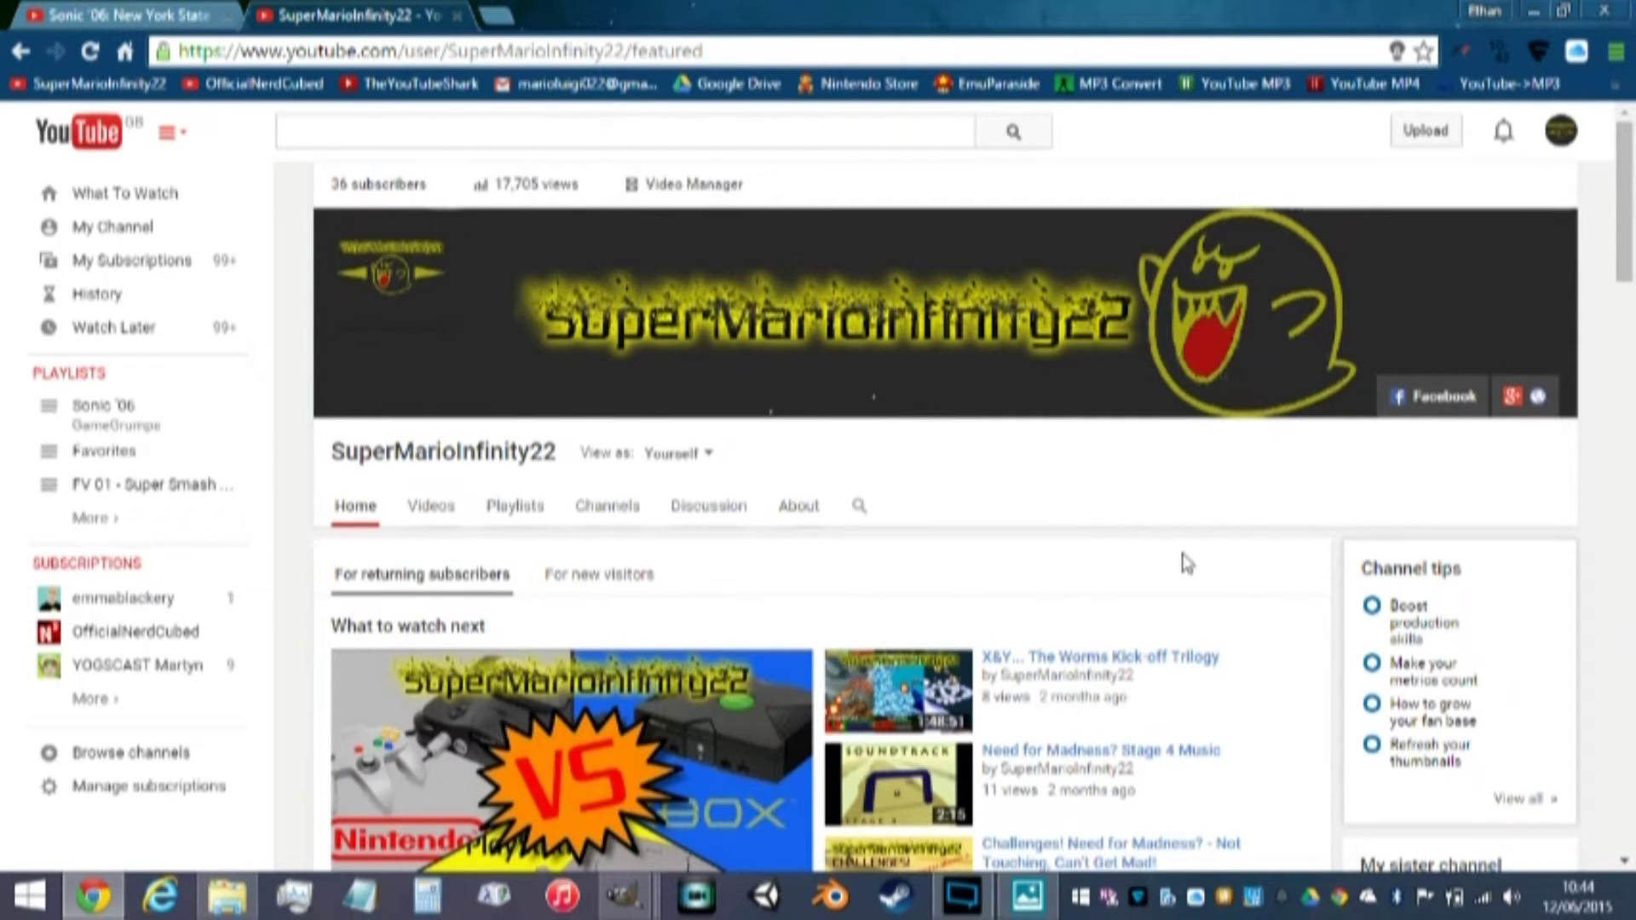
pyautogui.scroll(-3, 1167, 588)
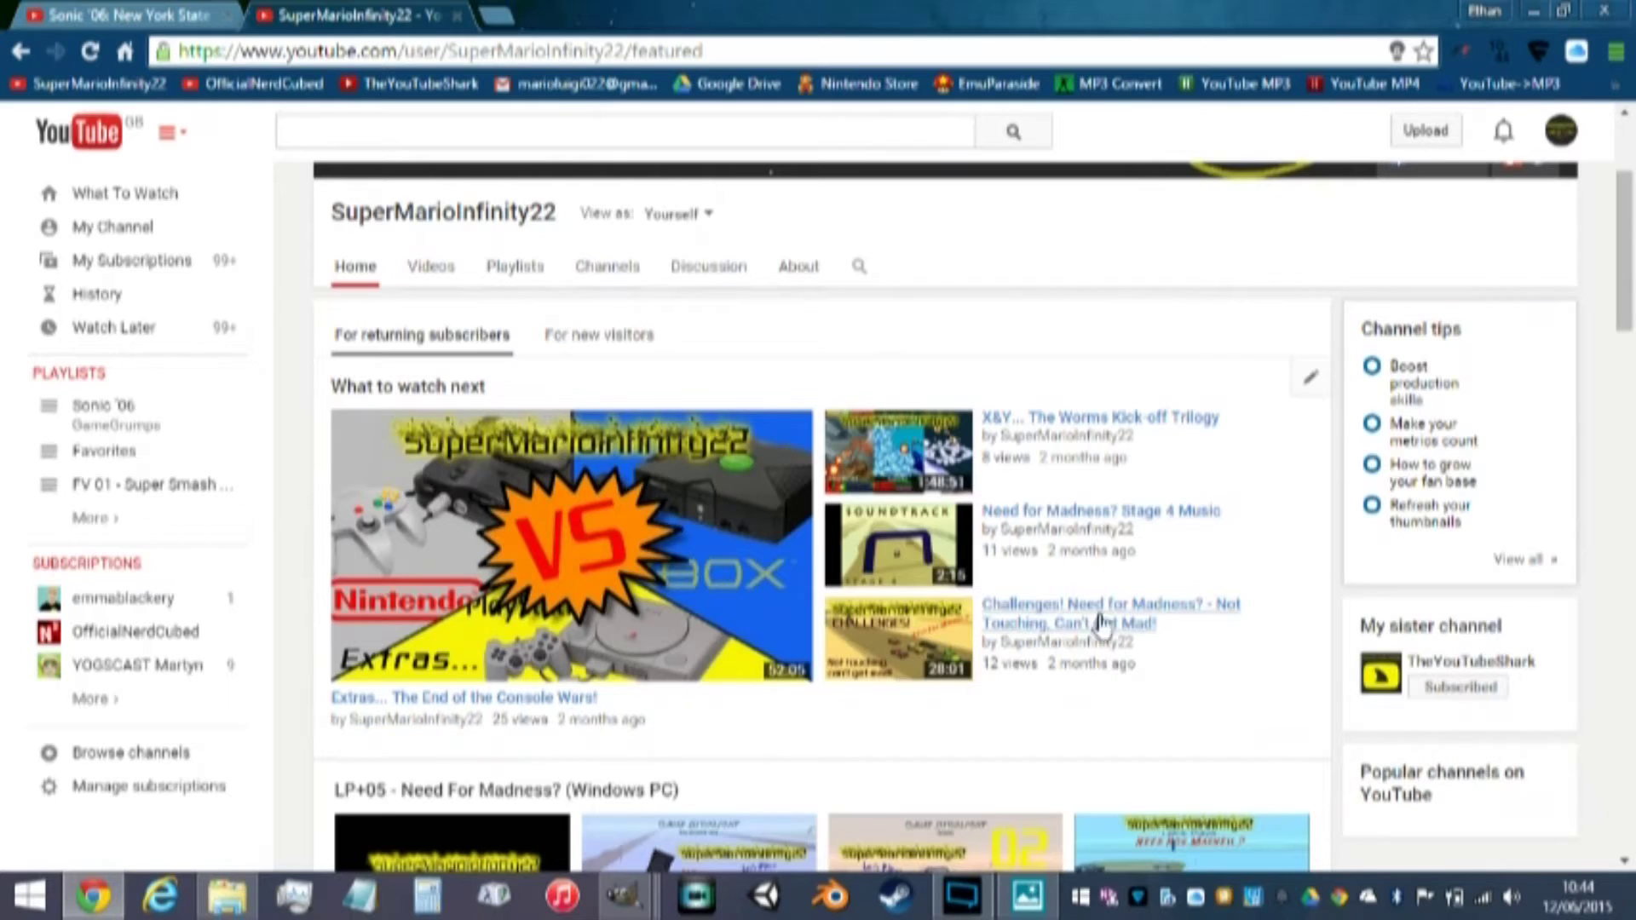
pyautogui.scroll(-10, 1124, 511)
pyautogui.scroll(13, 1623, 754)
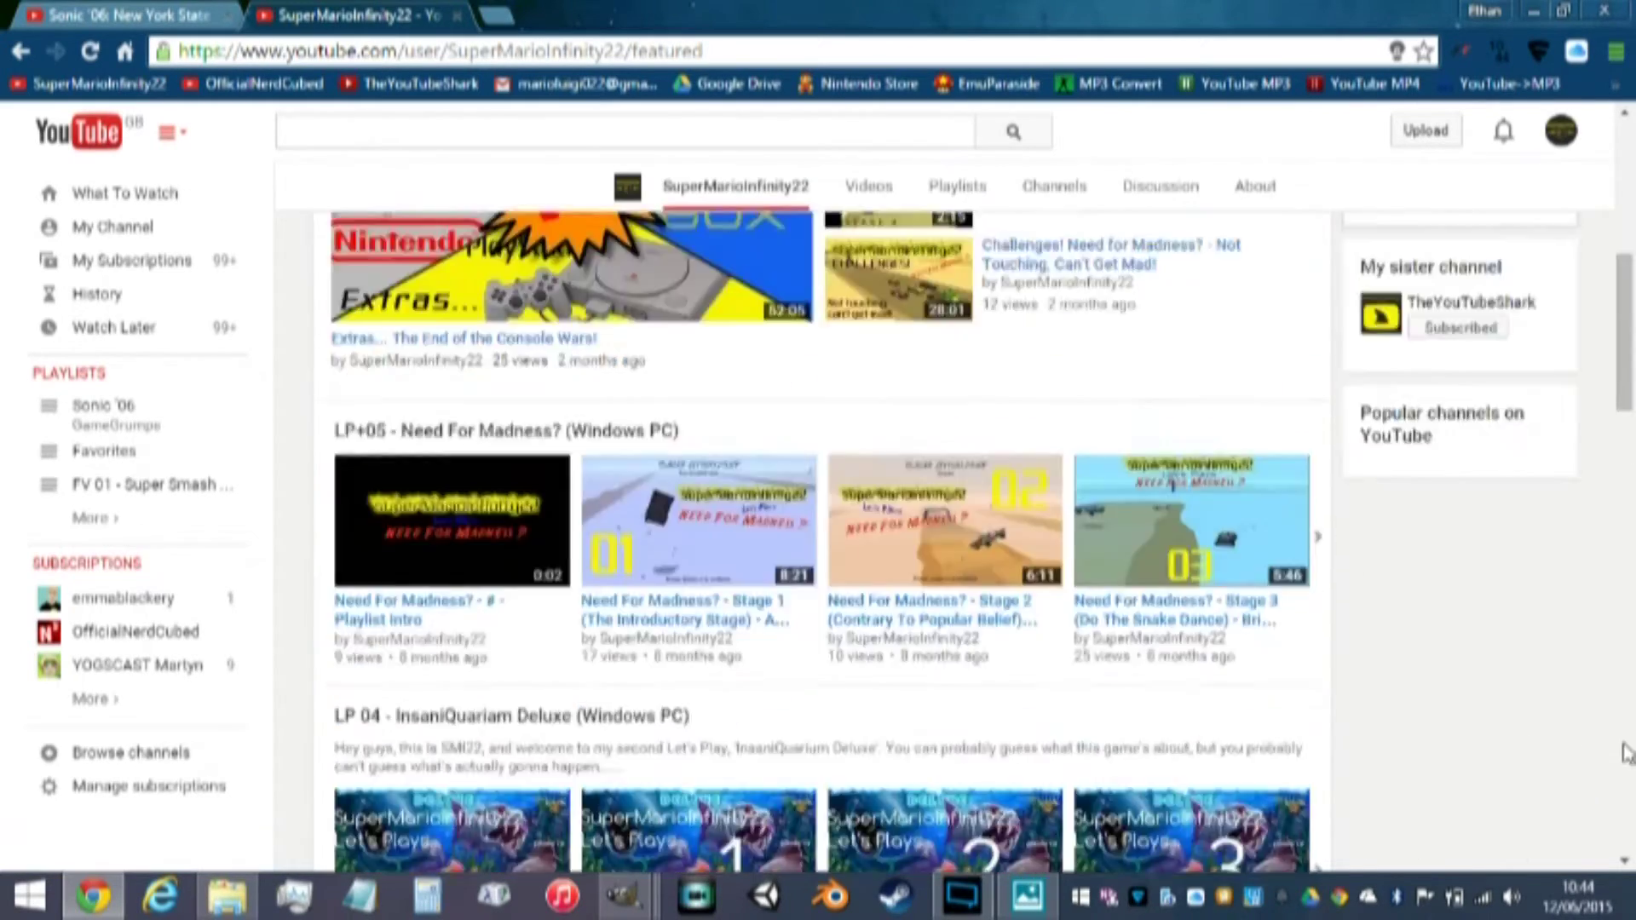
pyautogui.scroll(-13, 1612, 755)
pyautogui.scroll(13, 1613, 758)
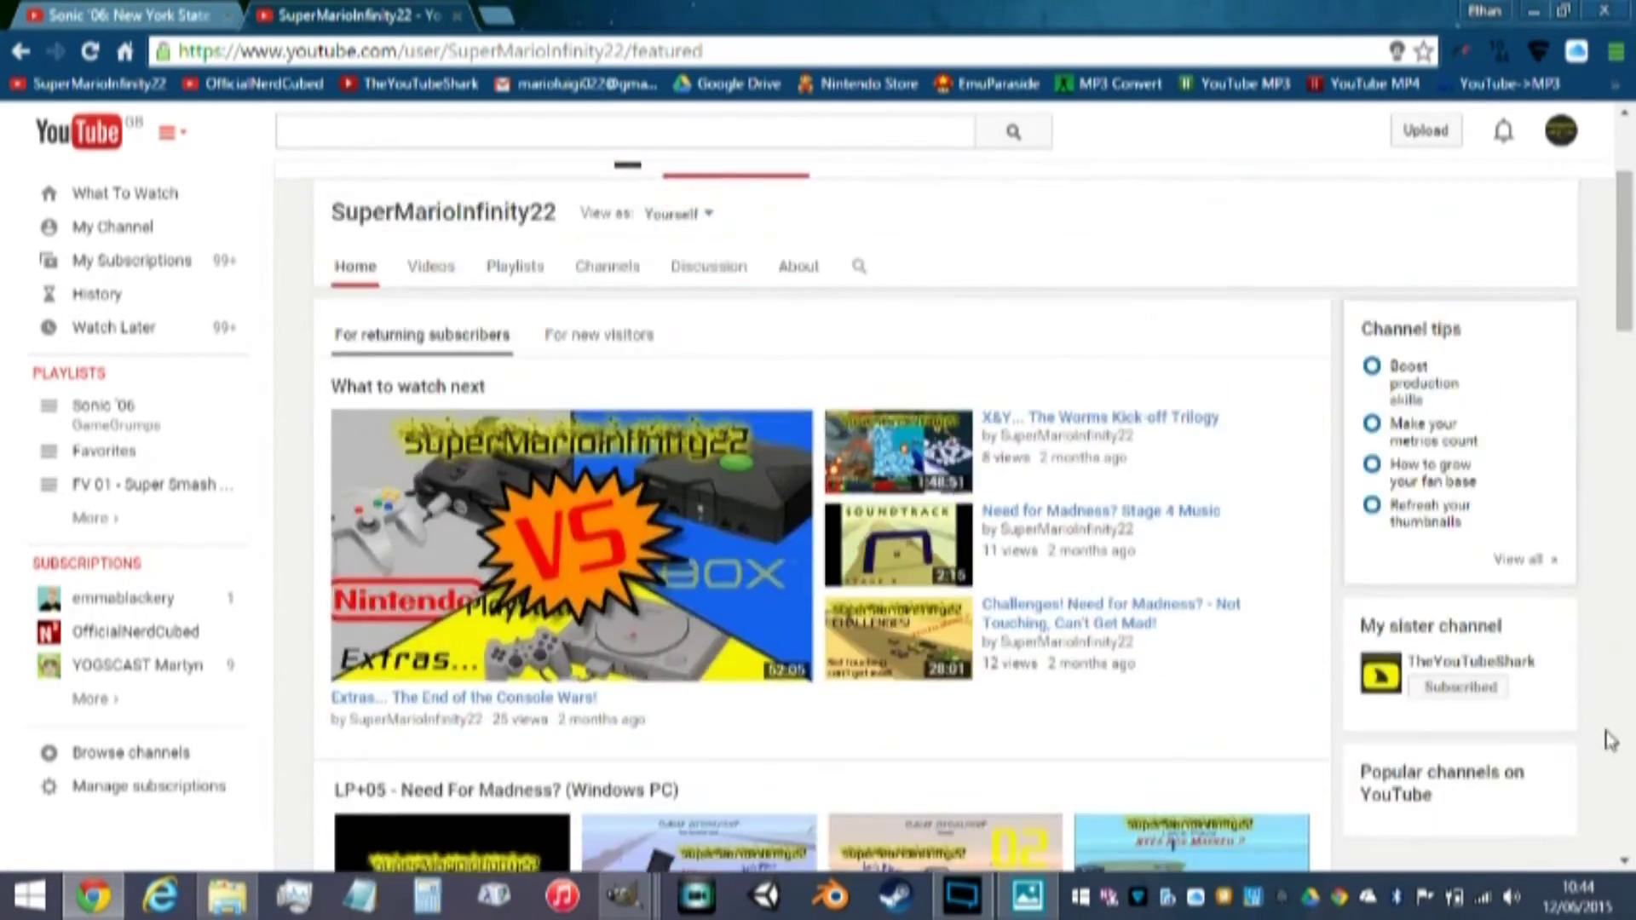
pyautogui.scroll(-2, 1601, 647)
pyautogui.scroll(-18, 1602, 647)
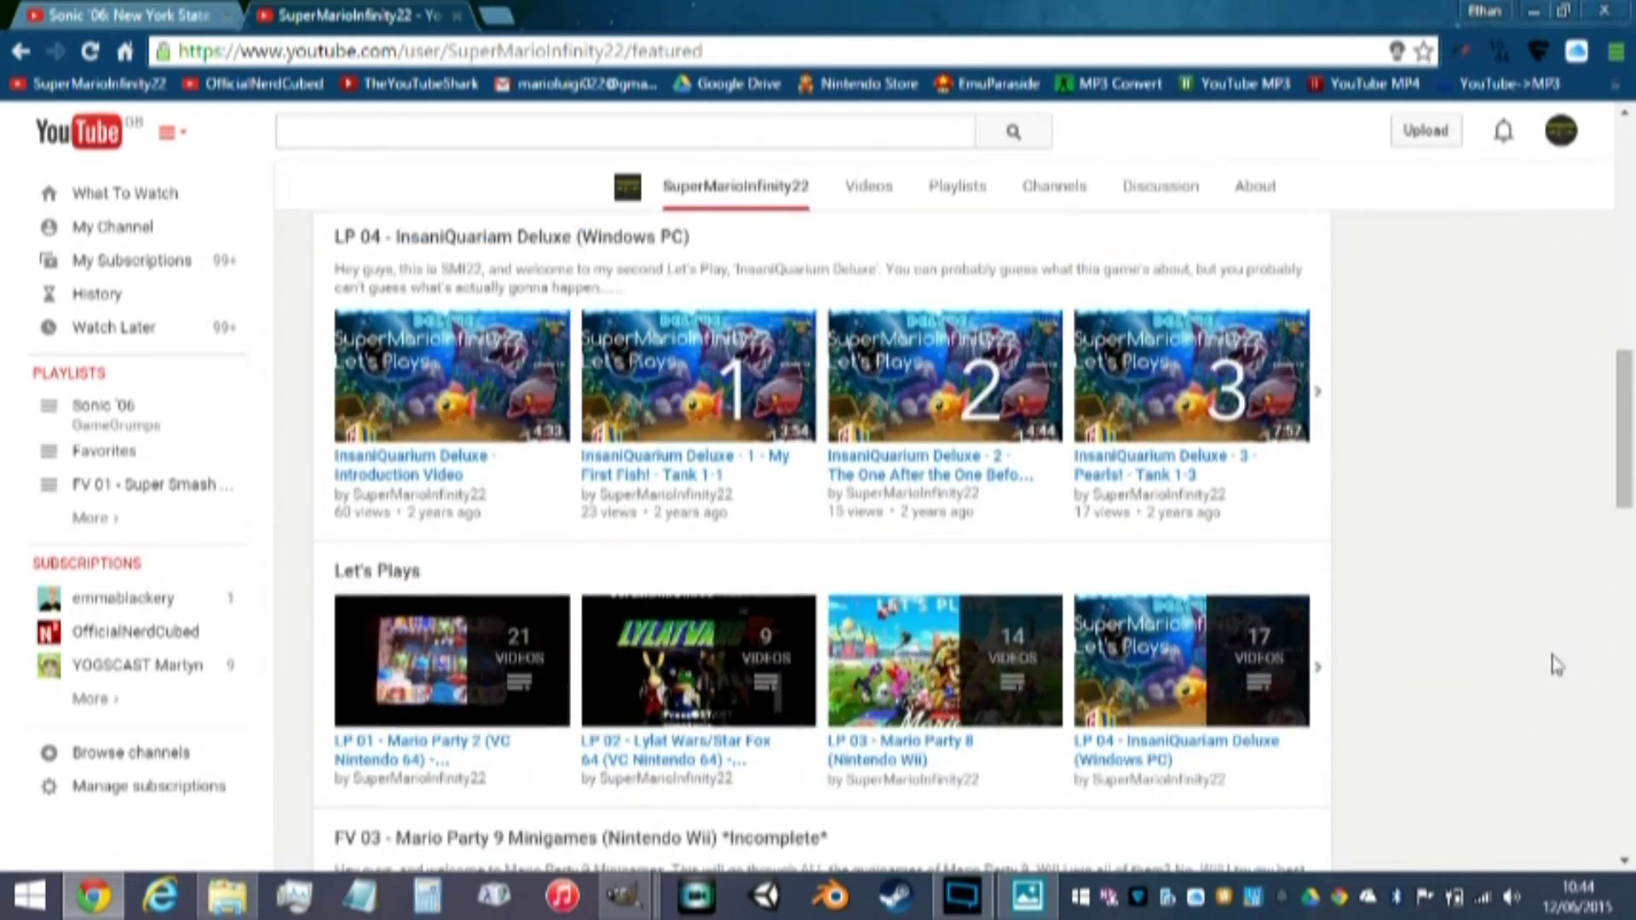
pyautogui.scroll(-3, 1538, 681)
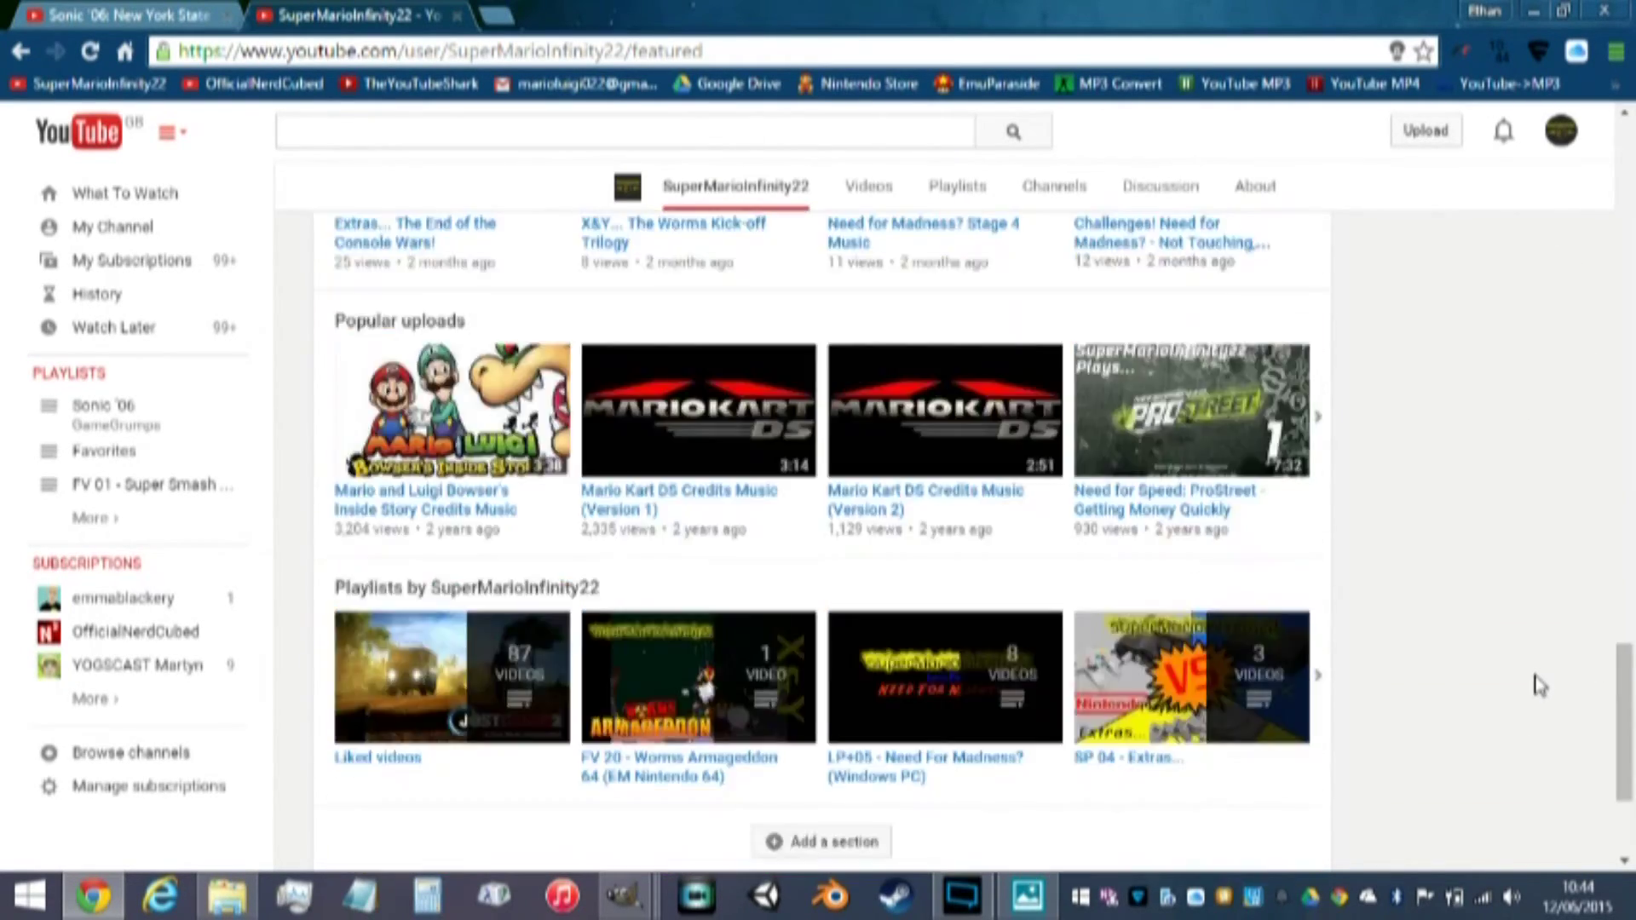
pyautogui.scroll(15, 1529, 652)
pyautogui.scroll(-20, 1525, 690)
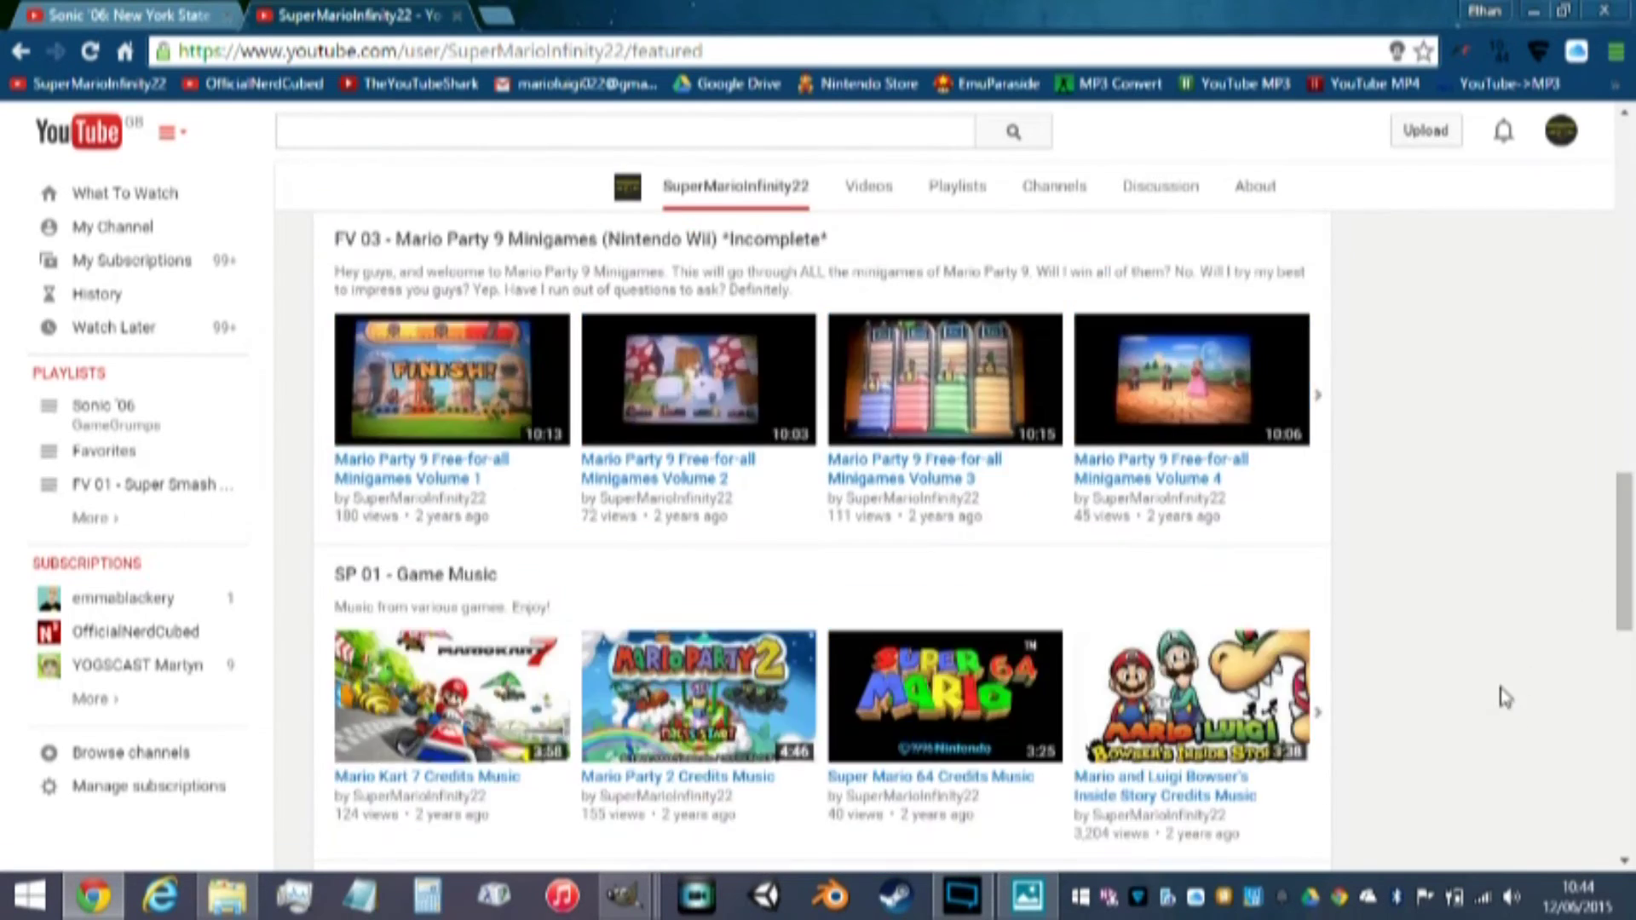
pyautogui.scroll(3, 1517, 615)
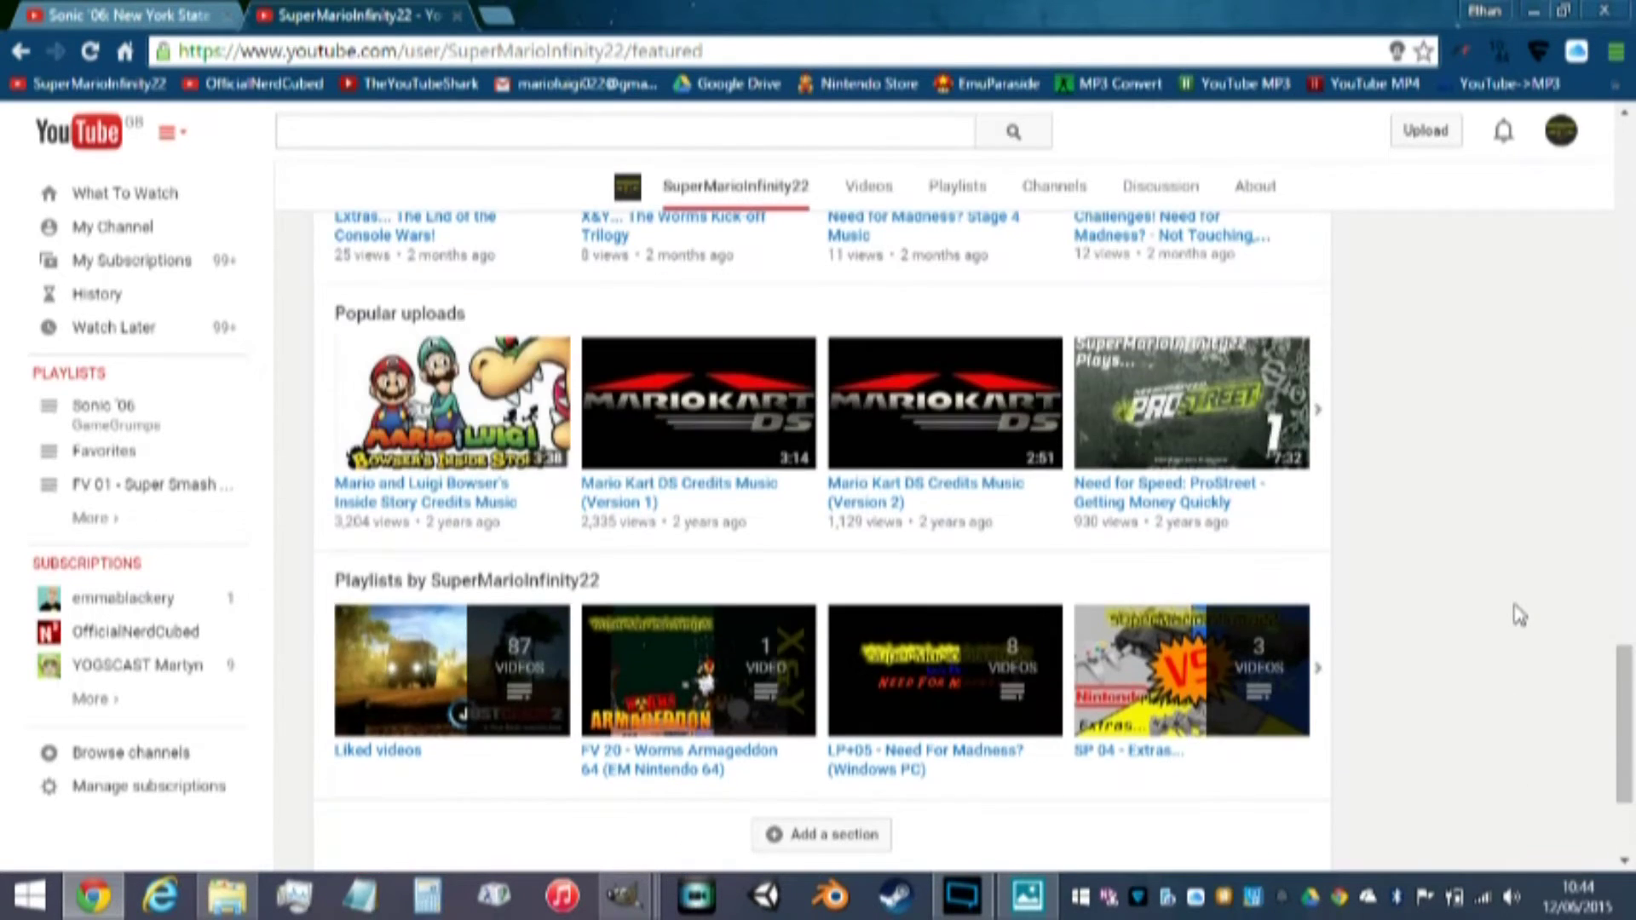
pyautogui.scroll(15, 1519, 616)
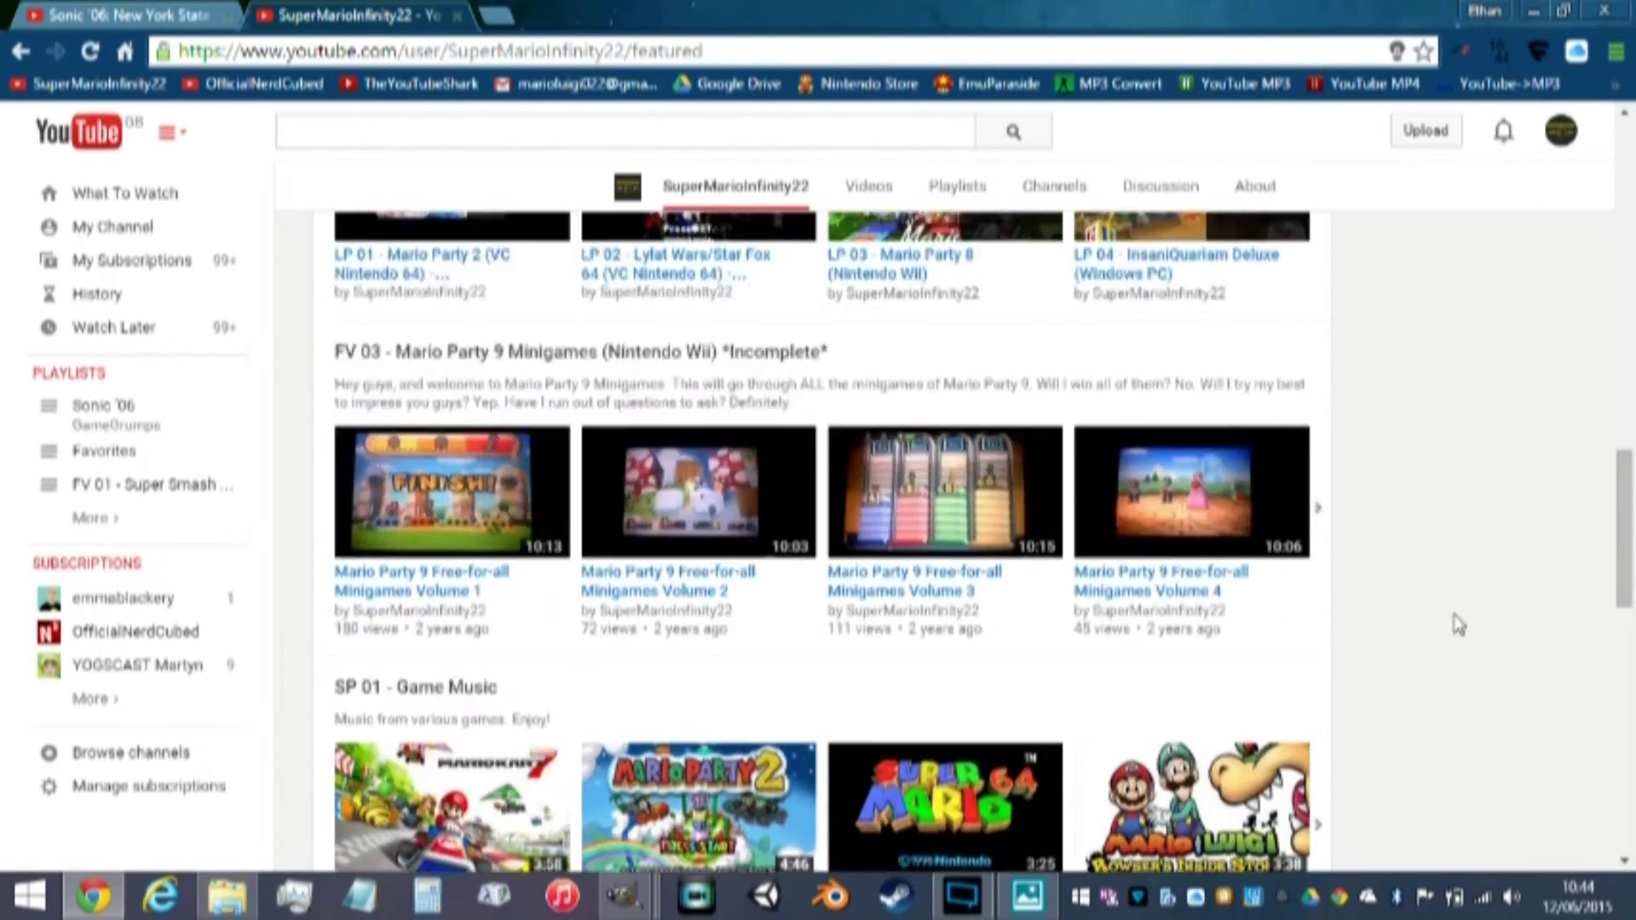
pyautogui.scroll(5, 1167, 586)
pyautogui.scroll(-3, 767, 562)
pyautogui.scroll(3, 597, 528)
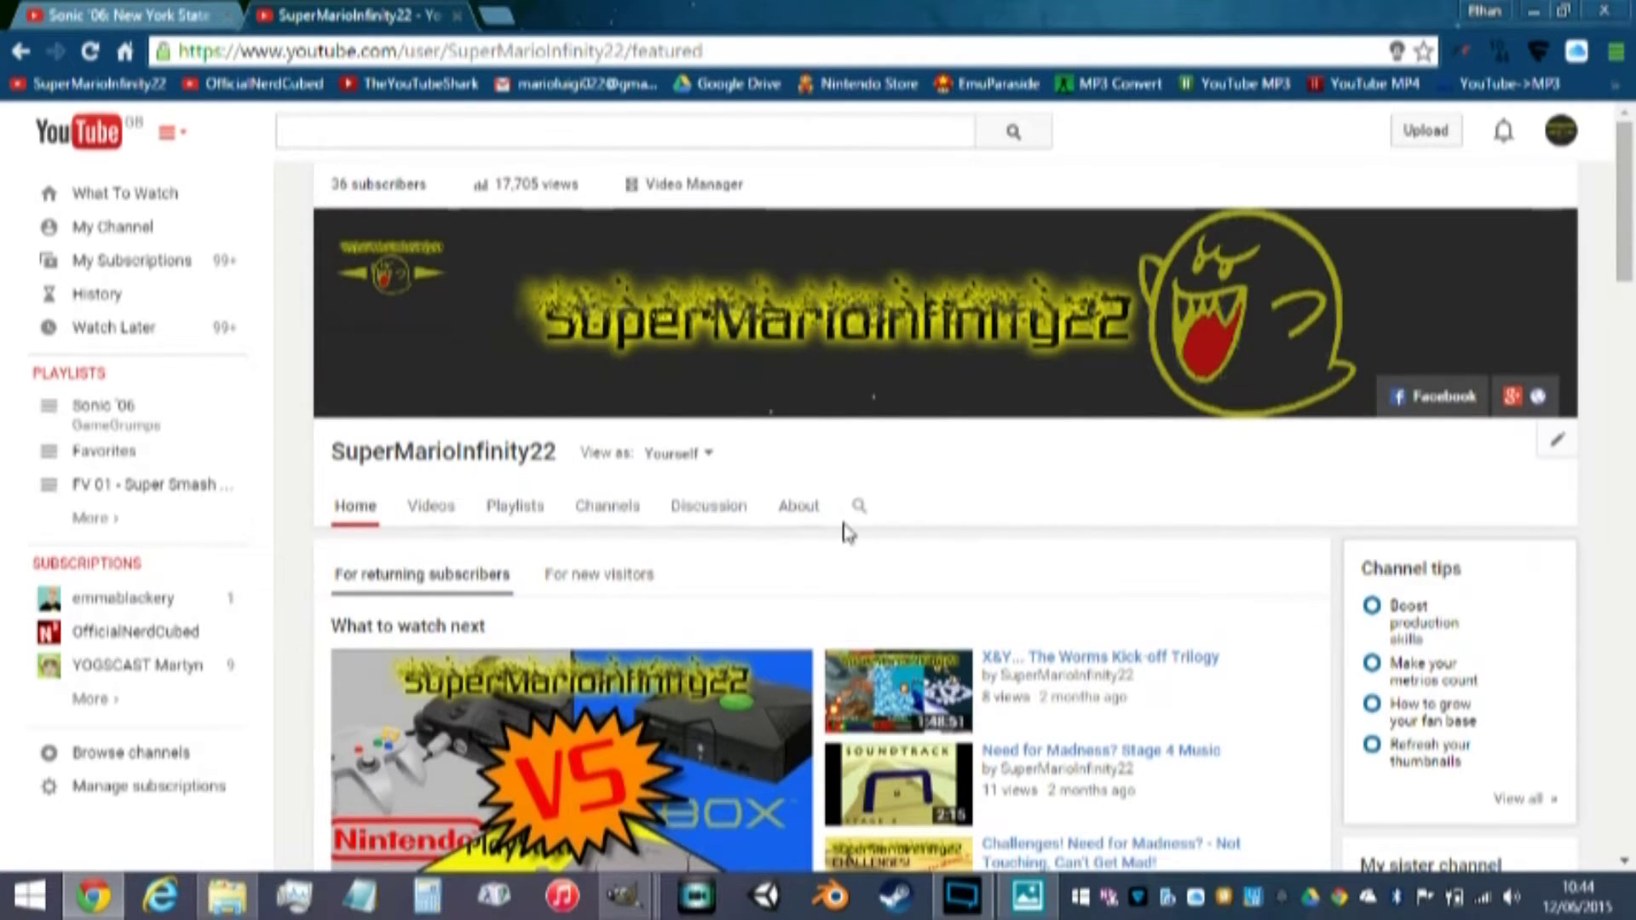
pyautogui.scroll(-4, 1150, 518)
pyautogui.scroll(4, 1150, 518)
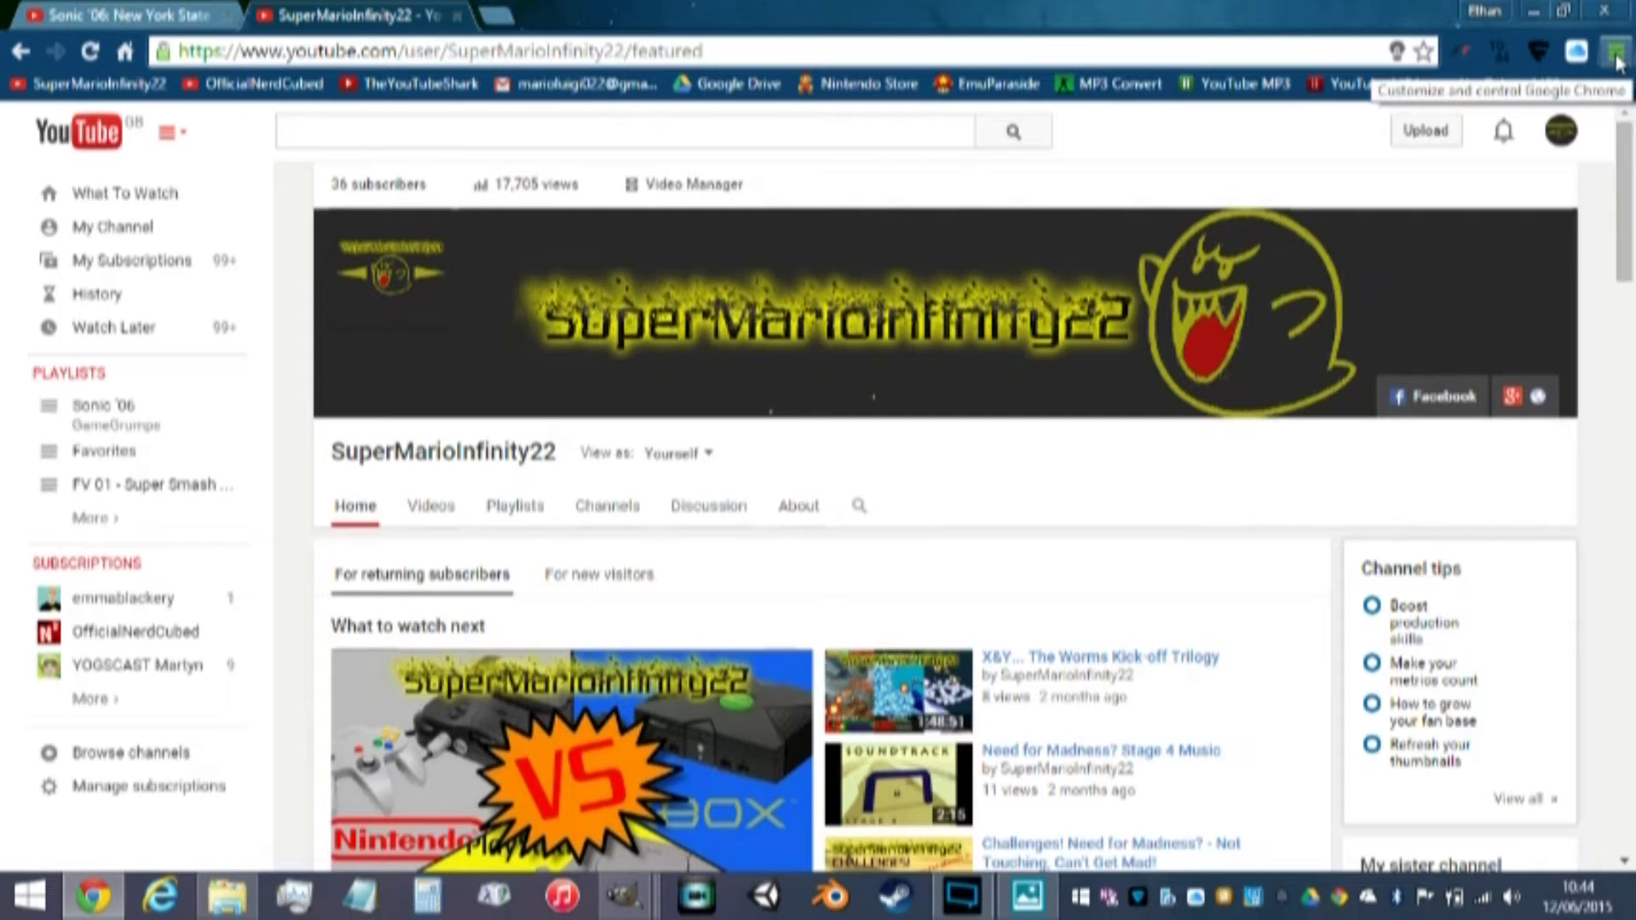
pyautogui.click(1535, 13)
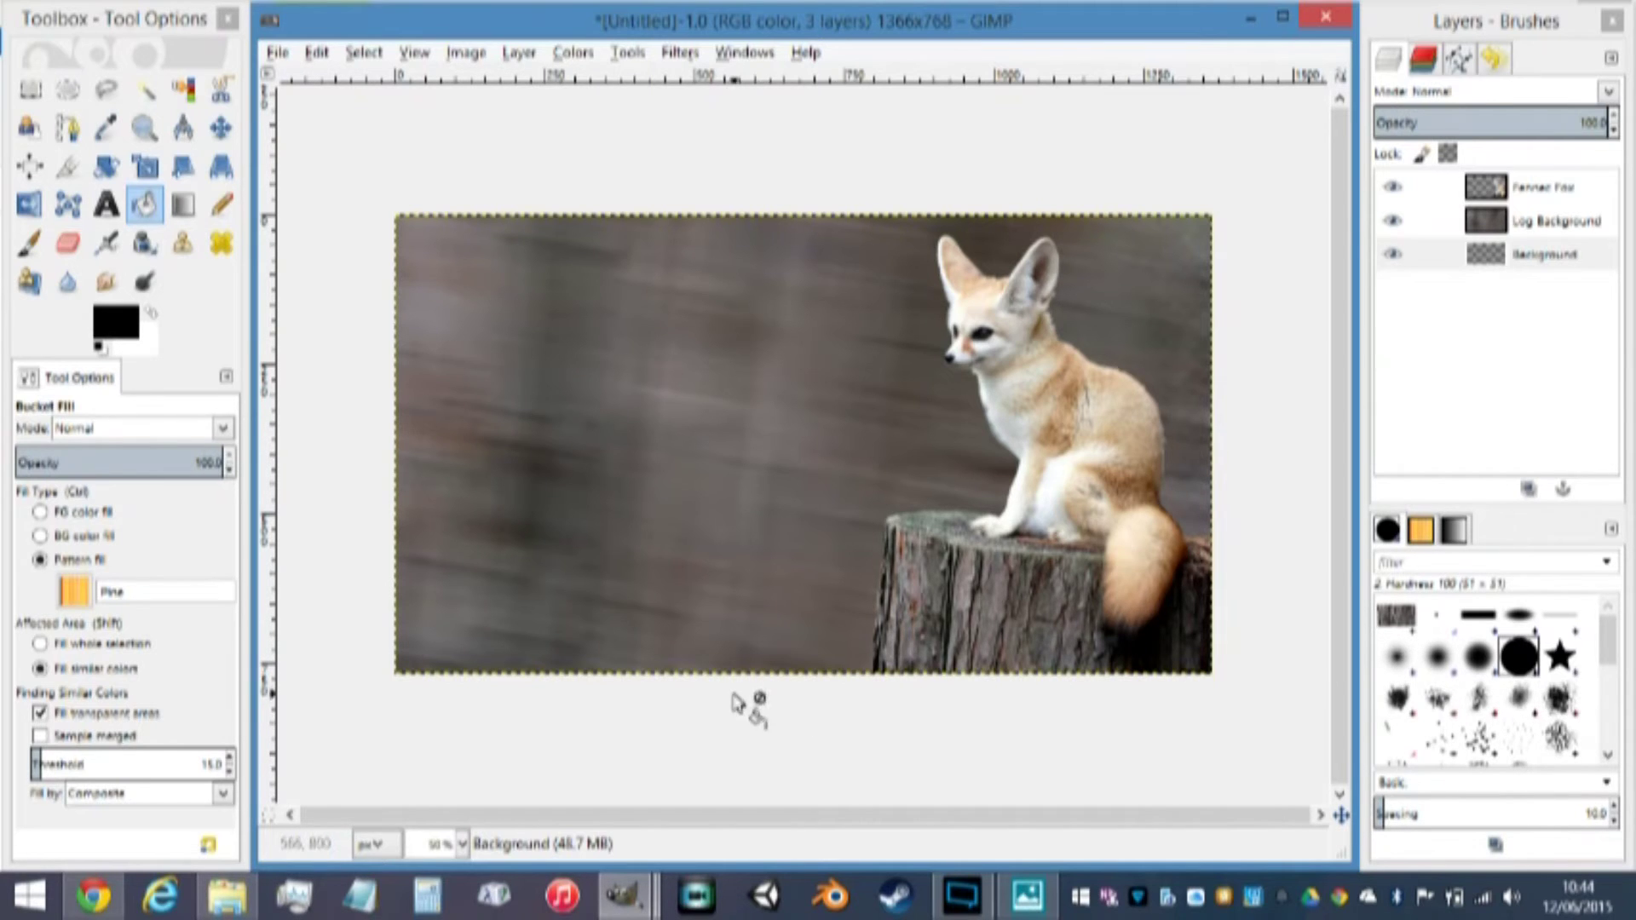
# Choose the Clipboard brush holding the copied bark image as the active brush
pyautogui.click(1401, 625)
pyautogui.click(1401, 624)
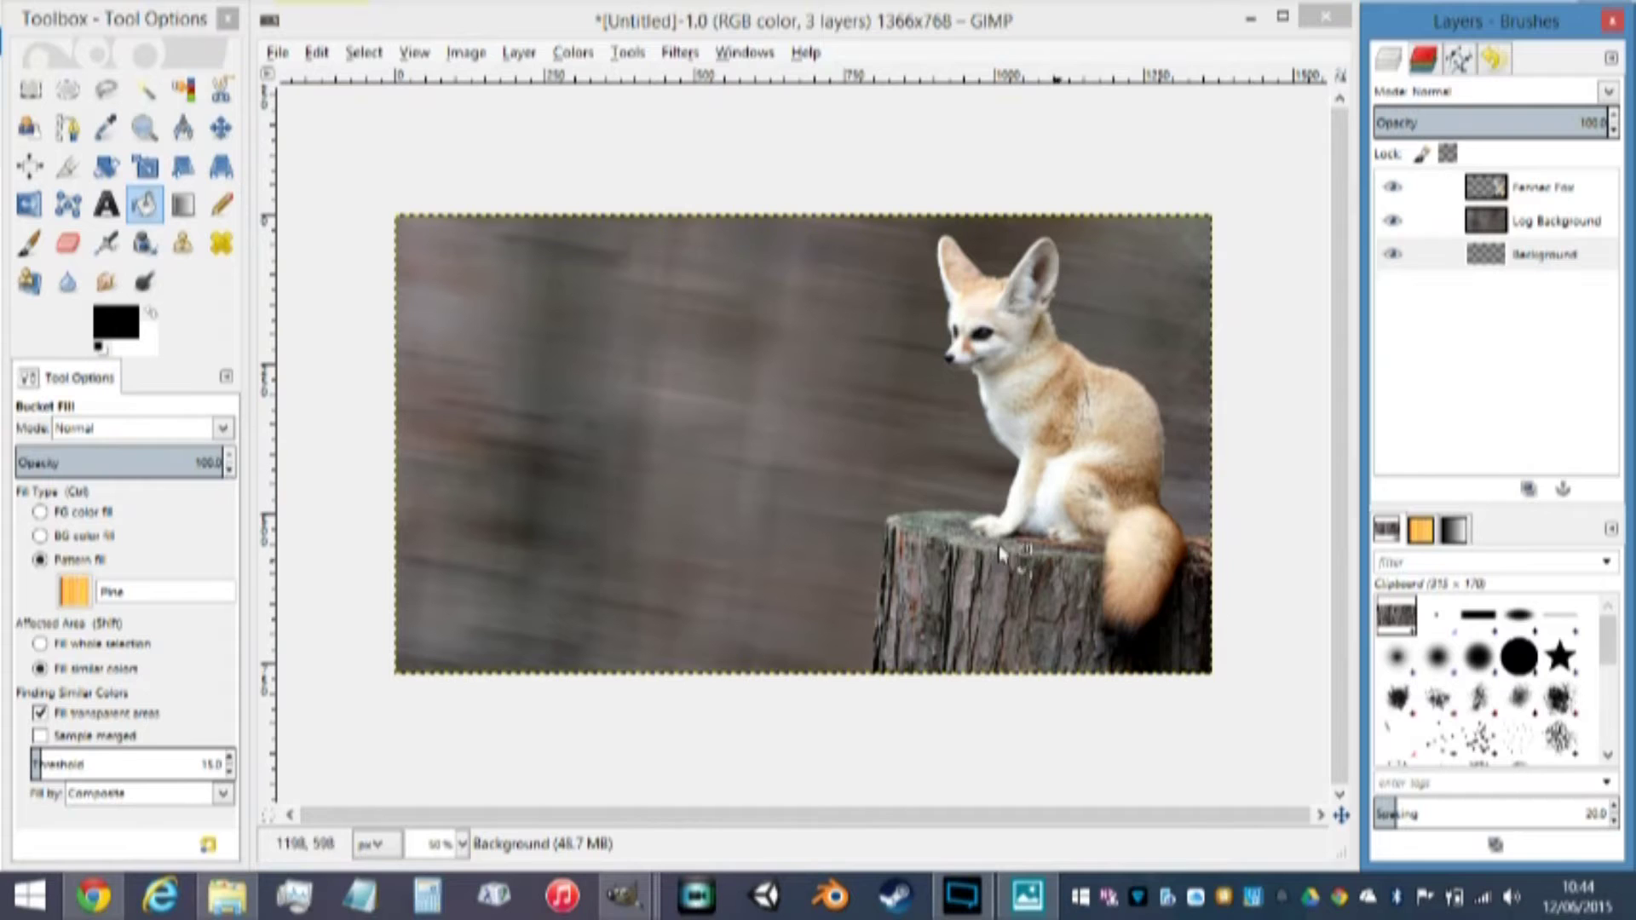
pyautogui.click(659, 394)
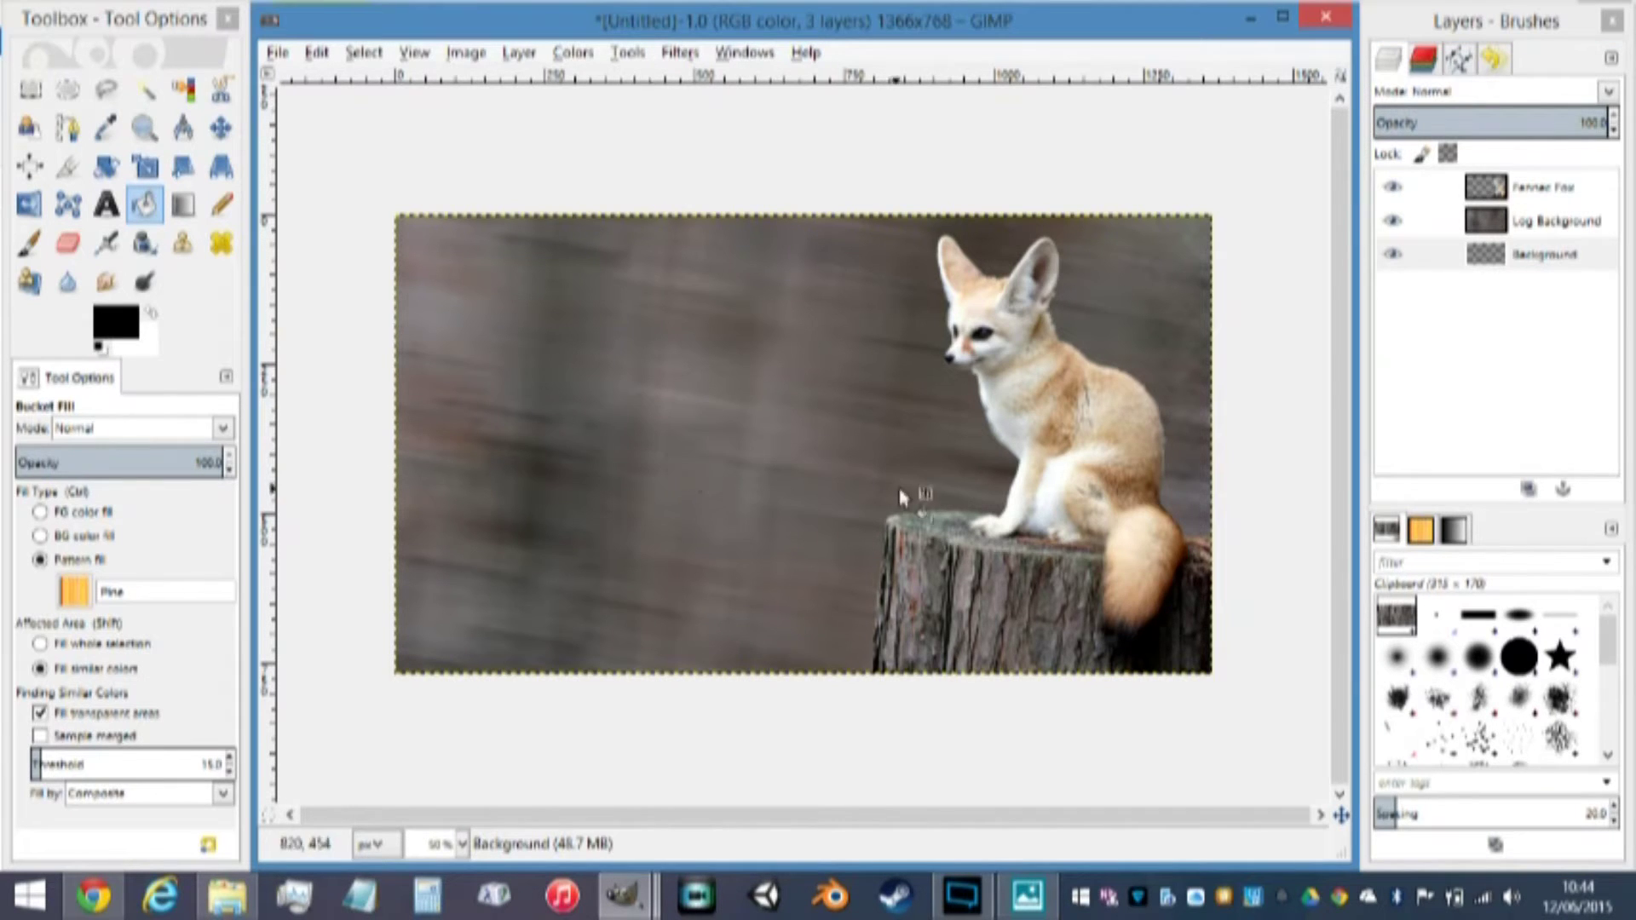
# Try filling similar colours of the Log Background layer with the Pine pattern, and undo the fill
pyautogui.click(1414, 221)
pyautogui.click(1343, 268)
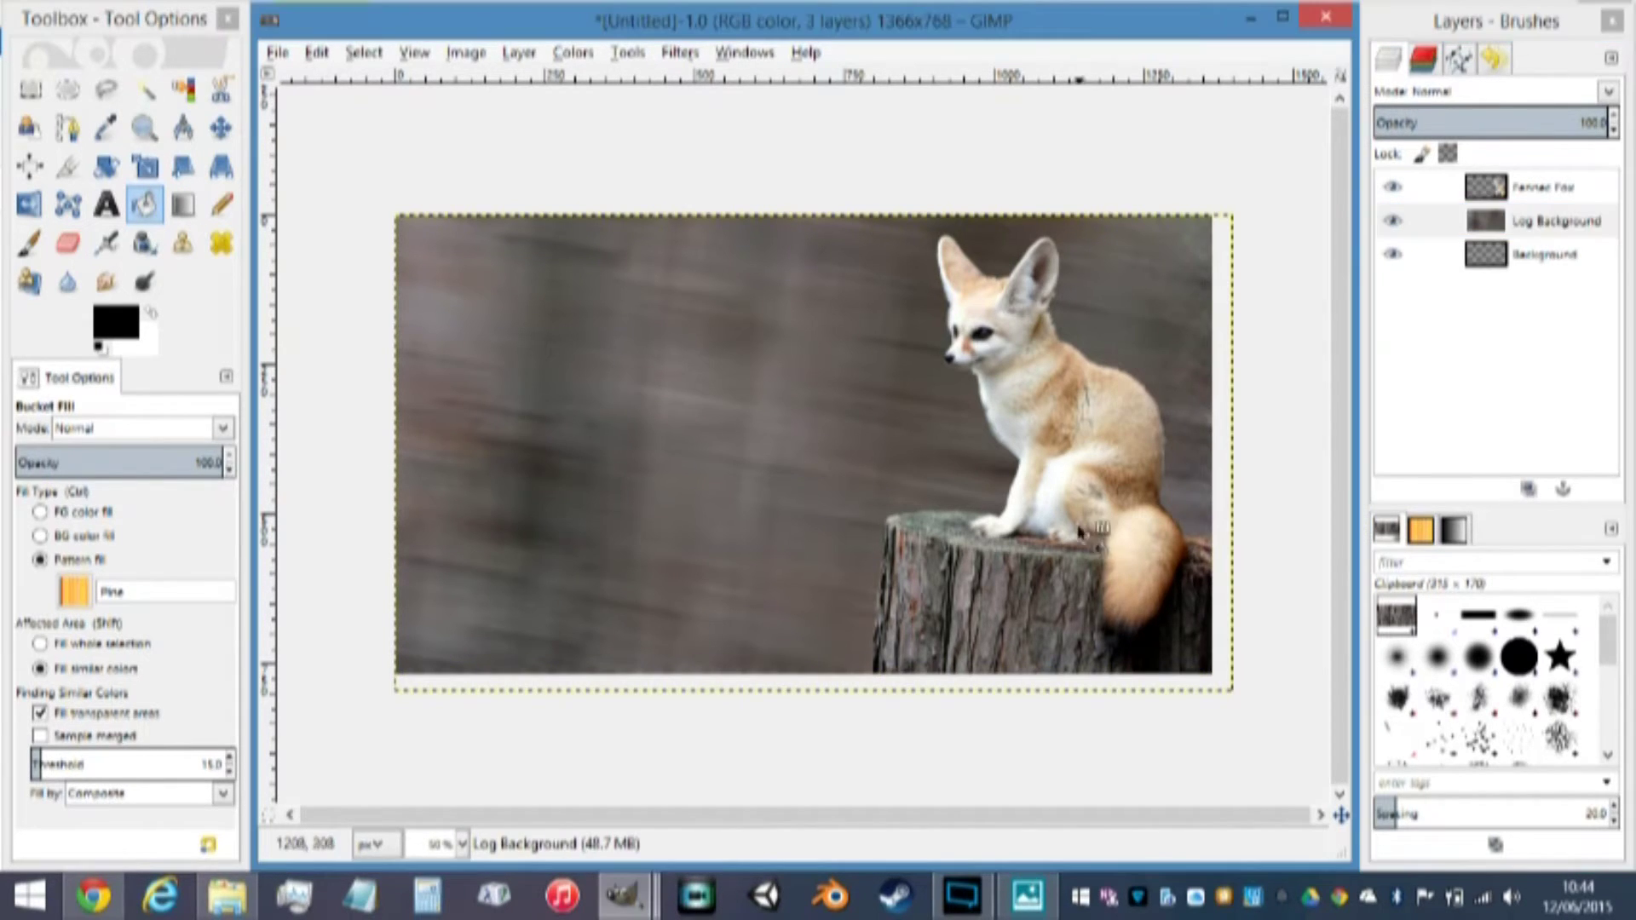
pyautogui.click(1046, 442)
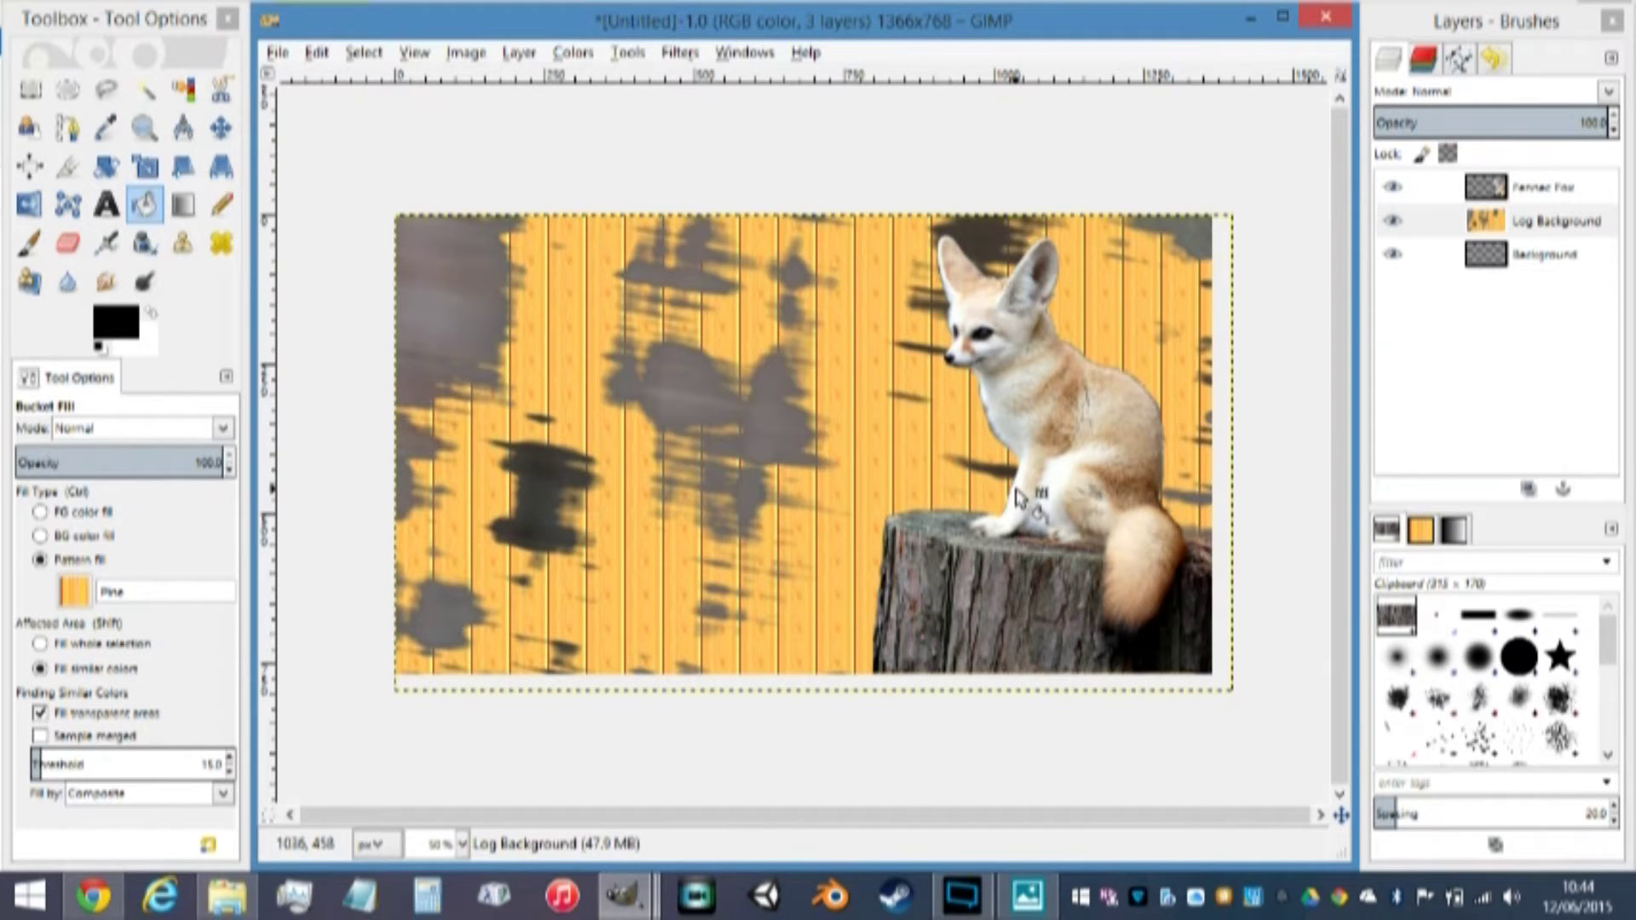
pyautogui.hotkey('ctrl', 'z')
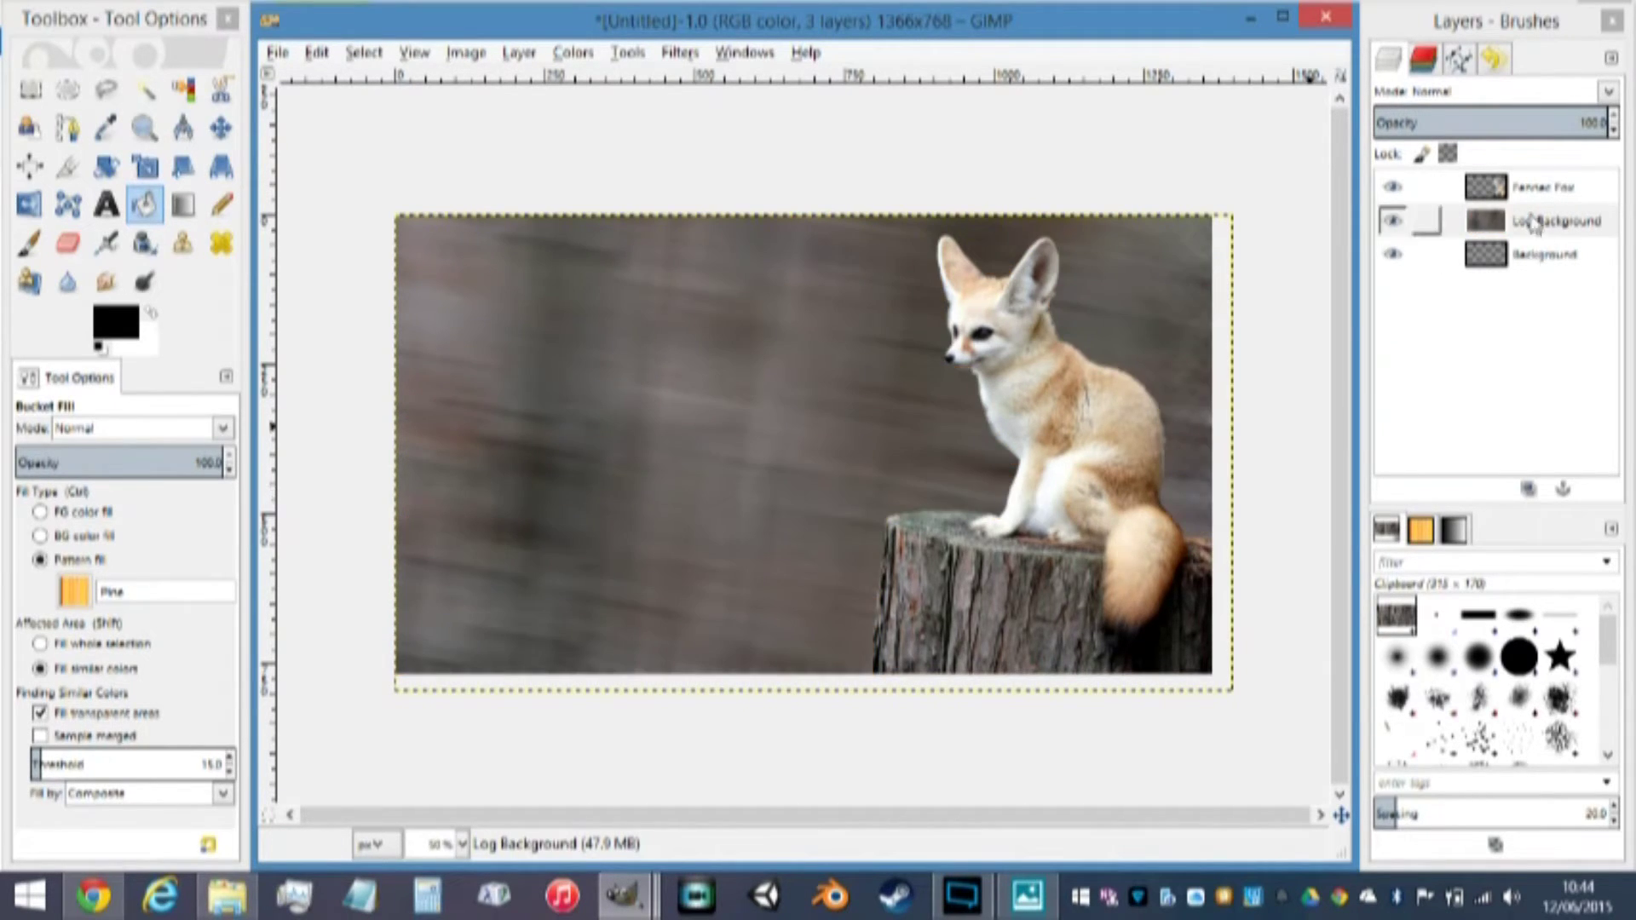
# Try painting over the Fennec Fox layer with the Pencil tool and the Clipboard brush, and undo the strokes
pyautogui.click(1508, 196)
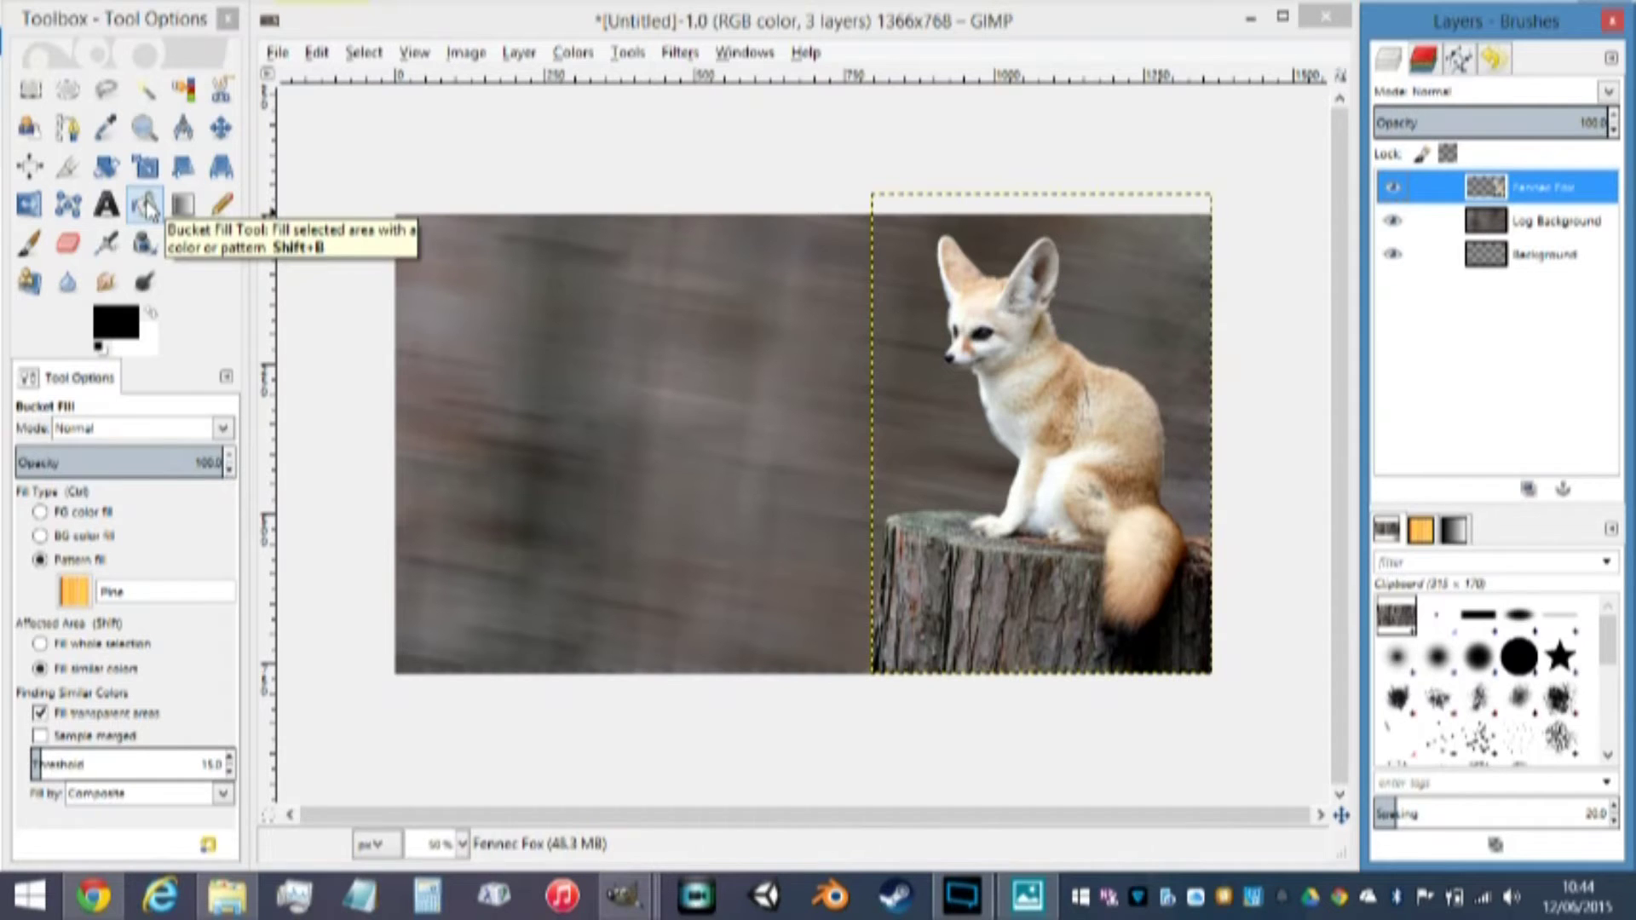
pyautogui.click(222, 205)
pyautogui.moveTo(750, 477)
pyautogui.mouseDown()
pyautogui.moveTo(821, 613)
pyautogui.moveTo(962, 460)
pyautogui.moveTo(1005, 323)
pyautogui.moveTo(971, 230)
pyautogui.moveTo(1056, 478)
pyautogui.moveTo(1107, 366)
pyautogui.mouseUp()
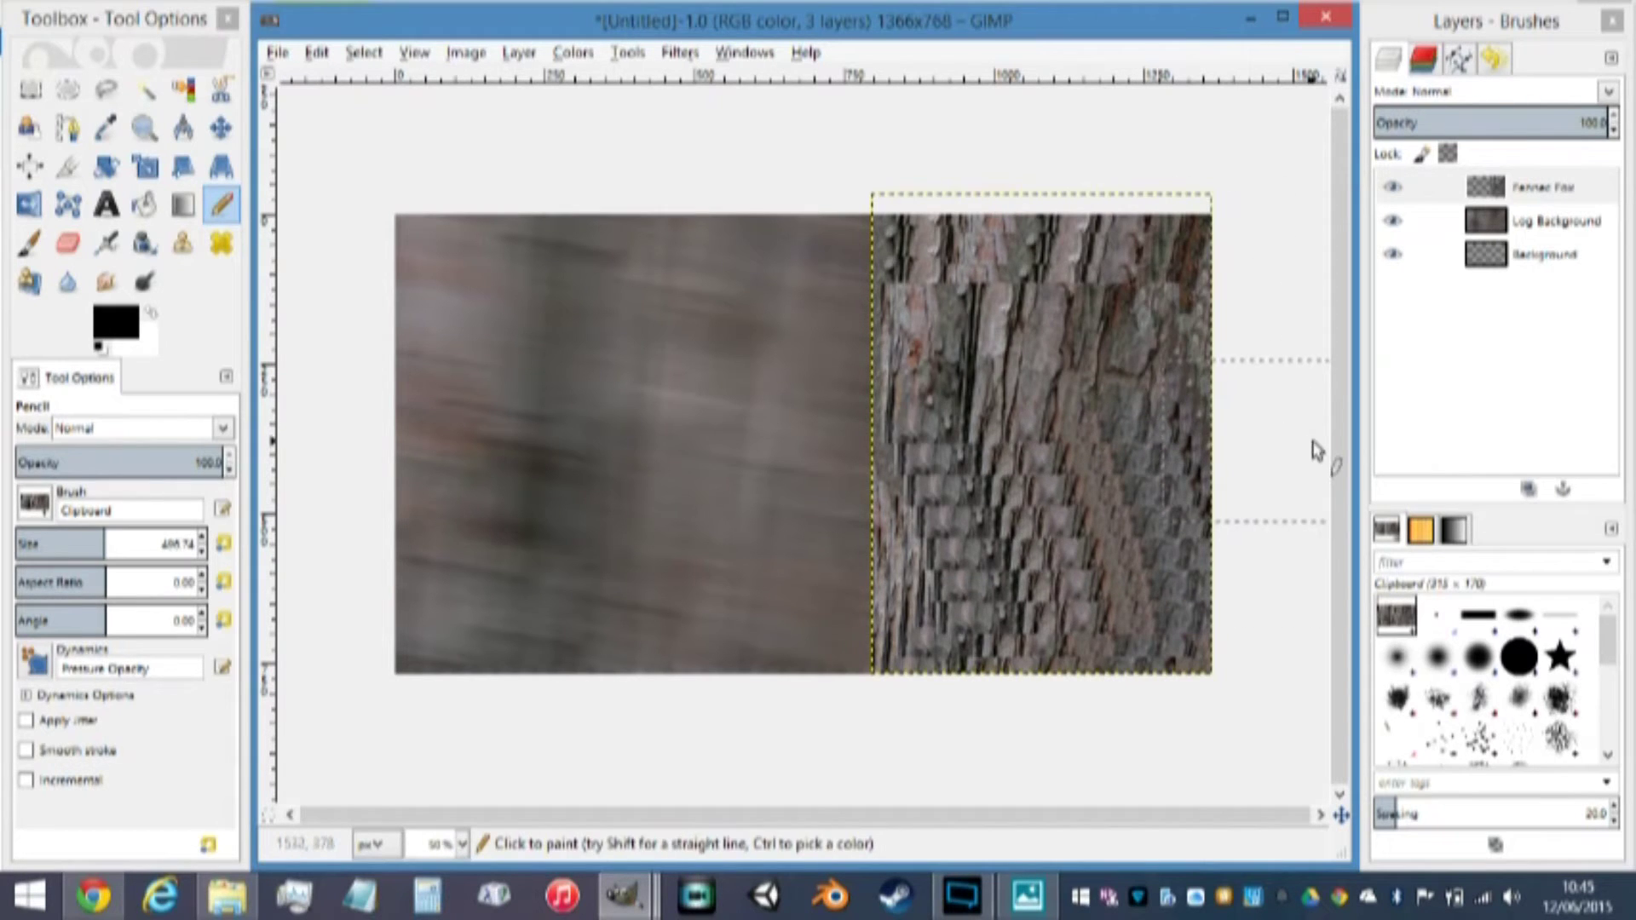
pyautogui.hotkey('ctrl', 'z')
pyautogui.hotkey('ctrl', 'z')
pyautogui.hotkey('ctrl', 'y')
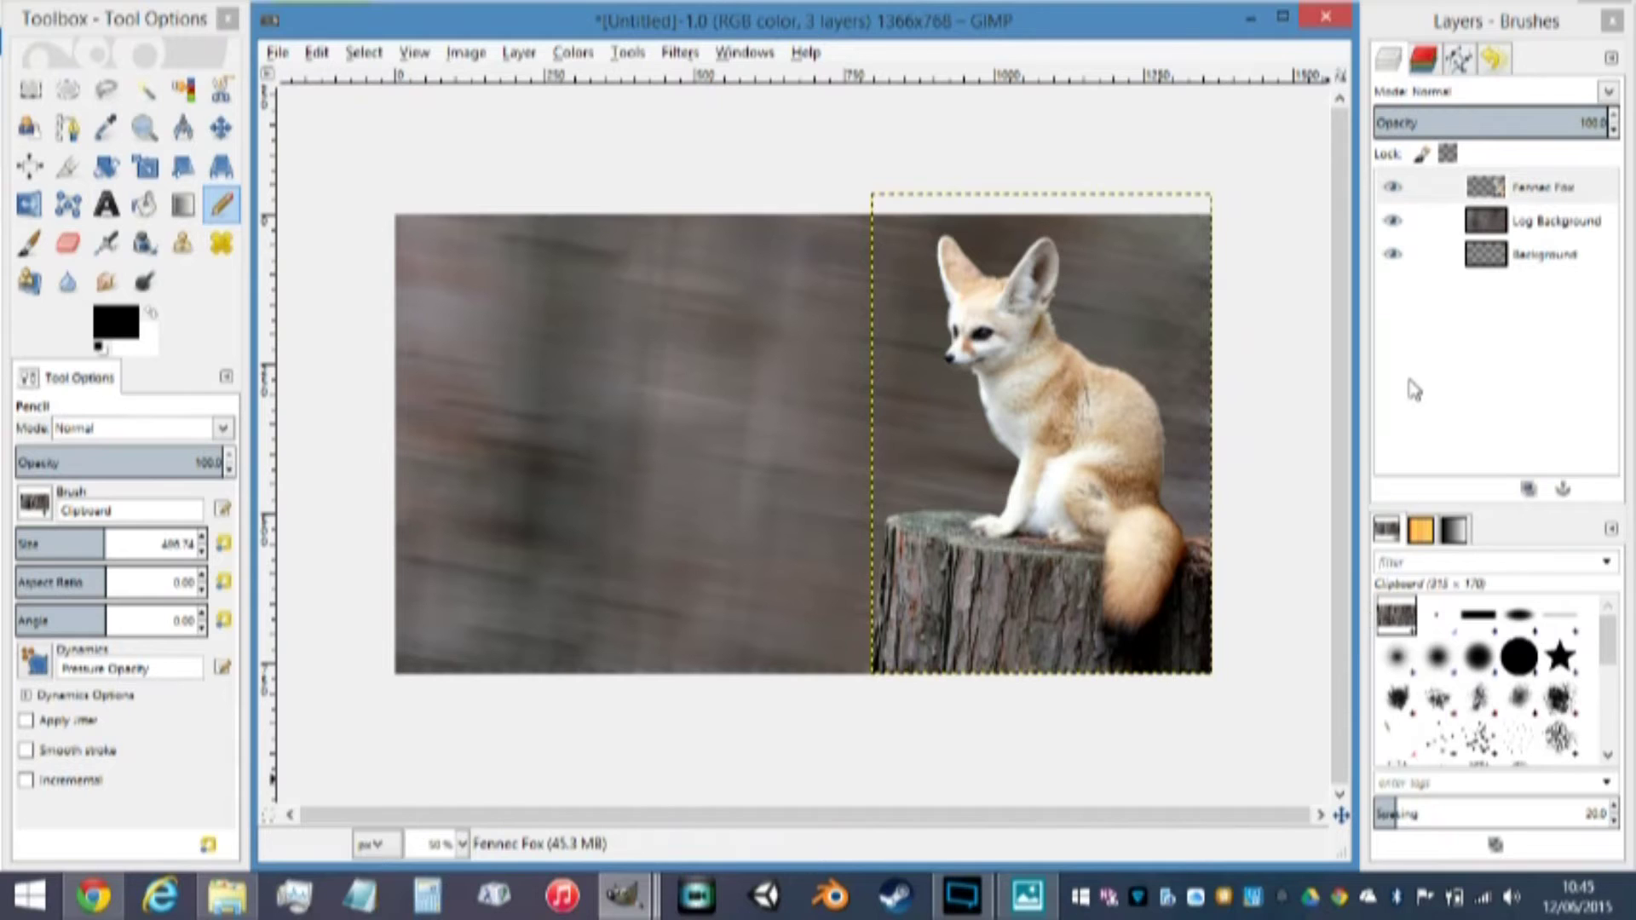
# Make the Log Background layer active, view the finished fox picture full screen in the image viewer, and return to GIMP
pyautogui.click(1504, 223)
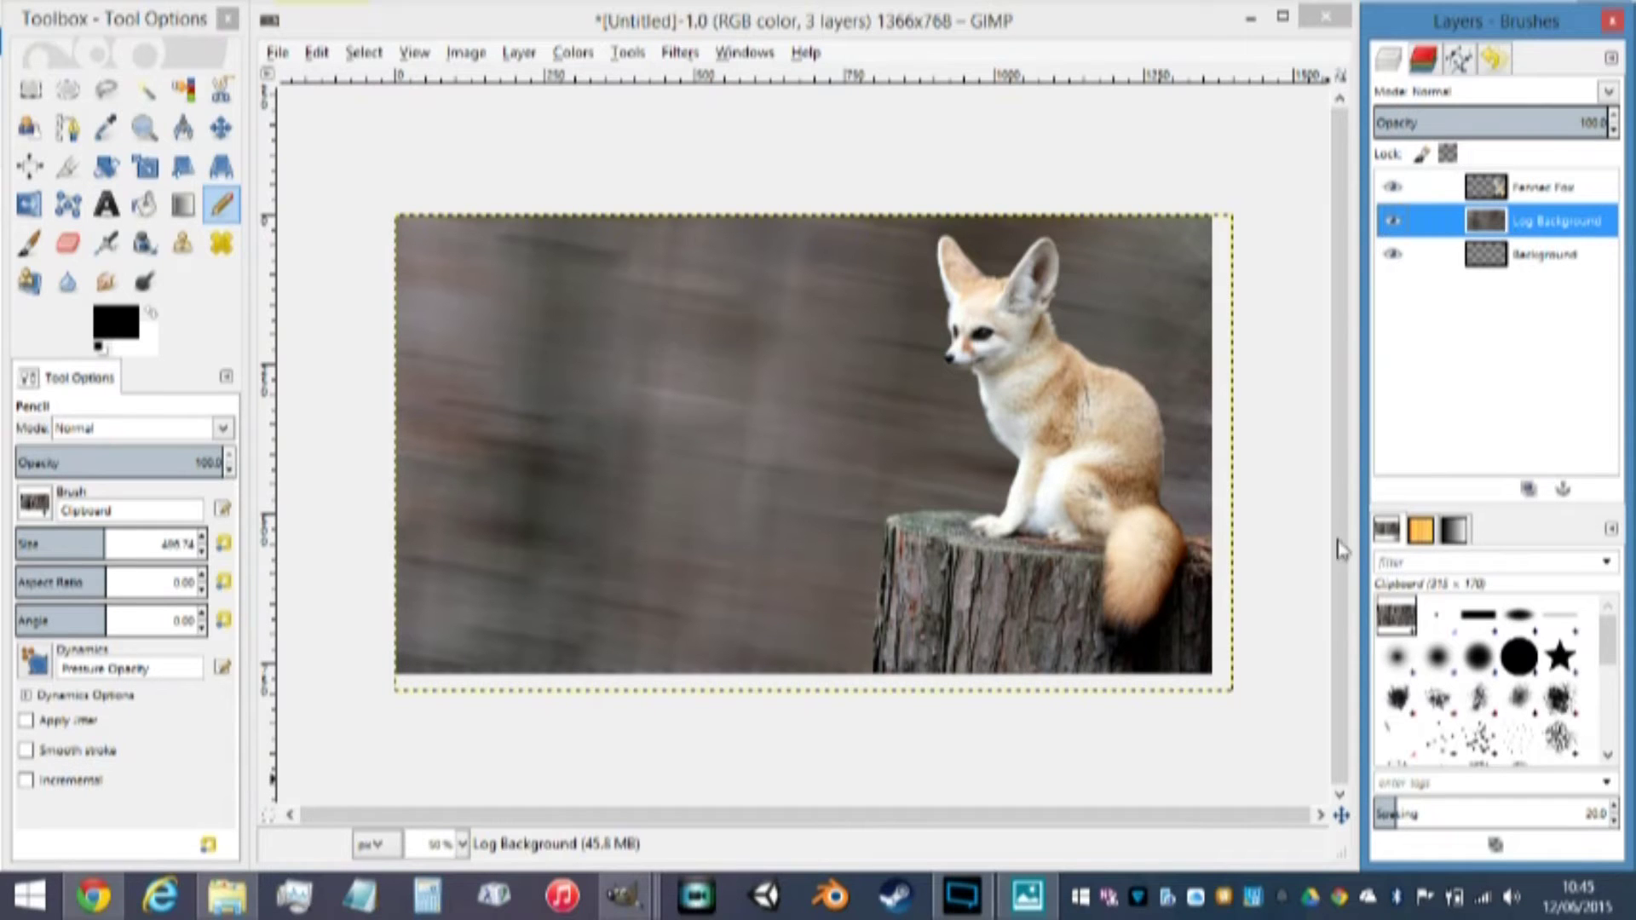
pyautogui.click(1025, 896)
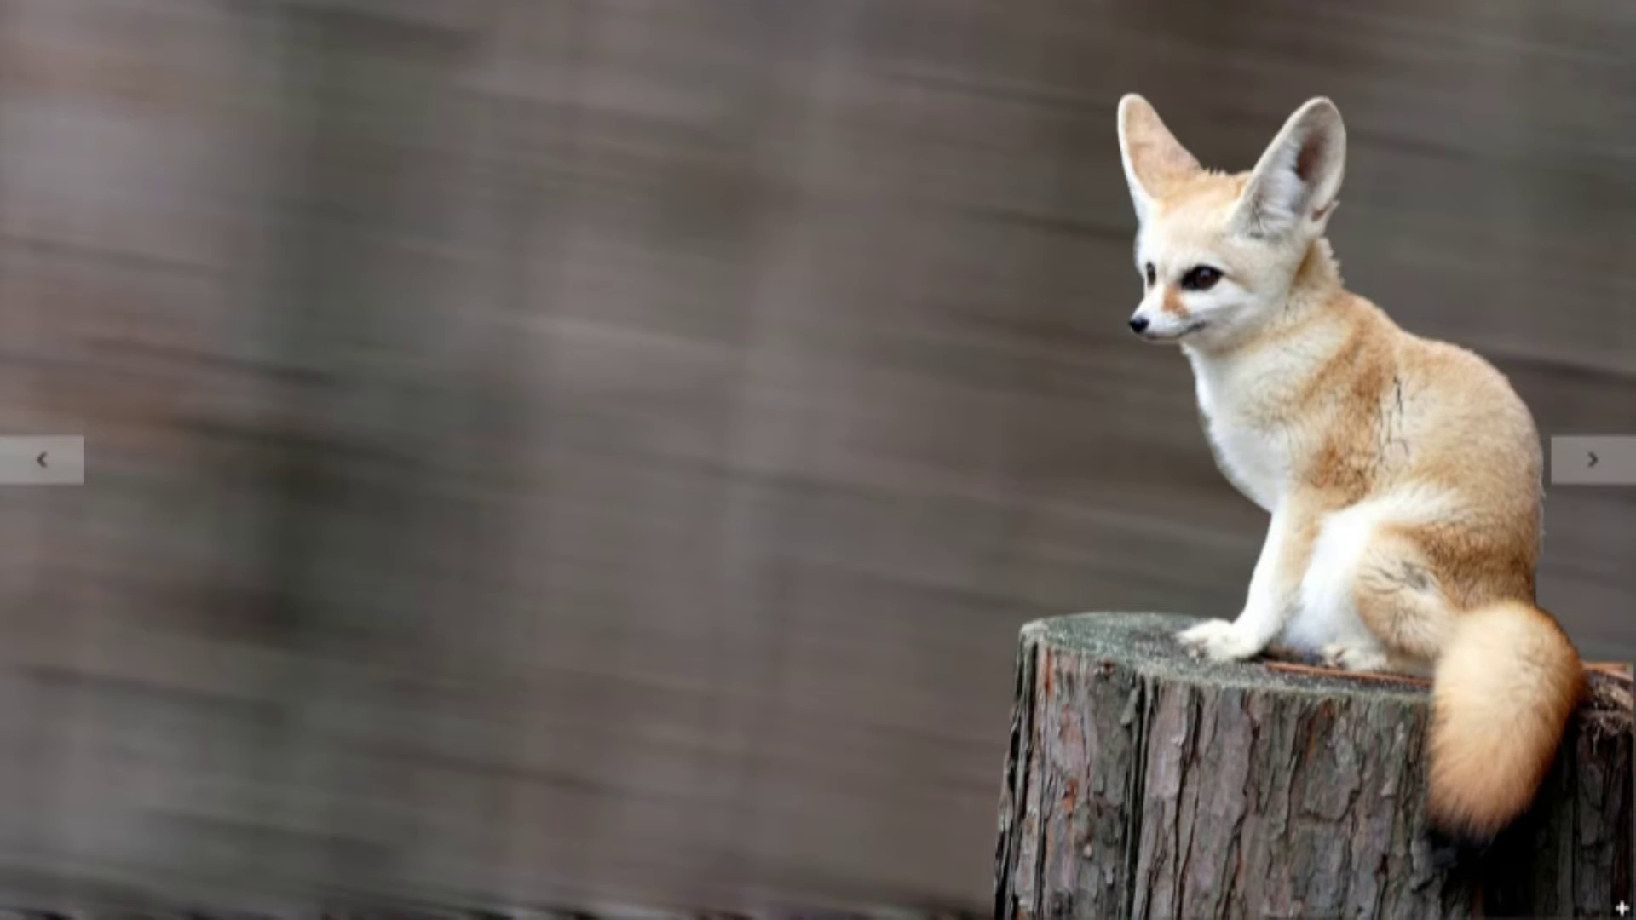
pyautogui.moveTo(650, 908)
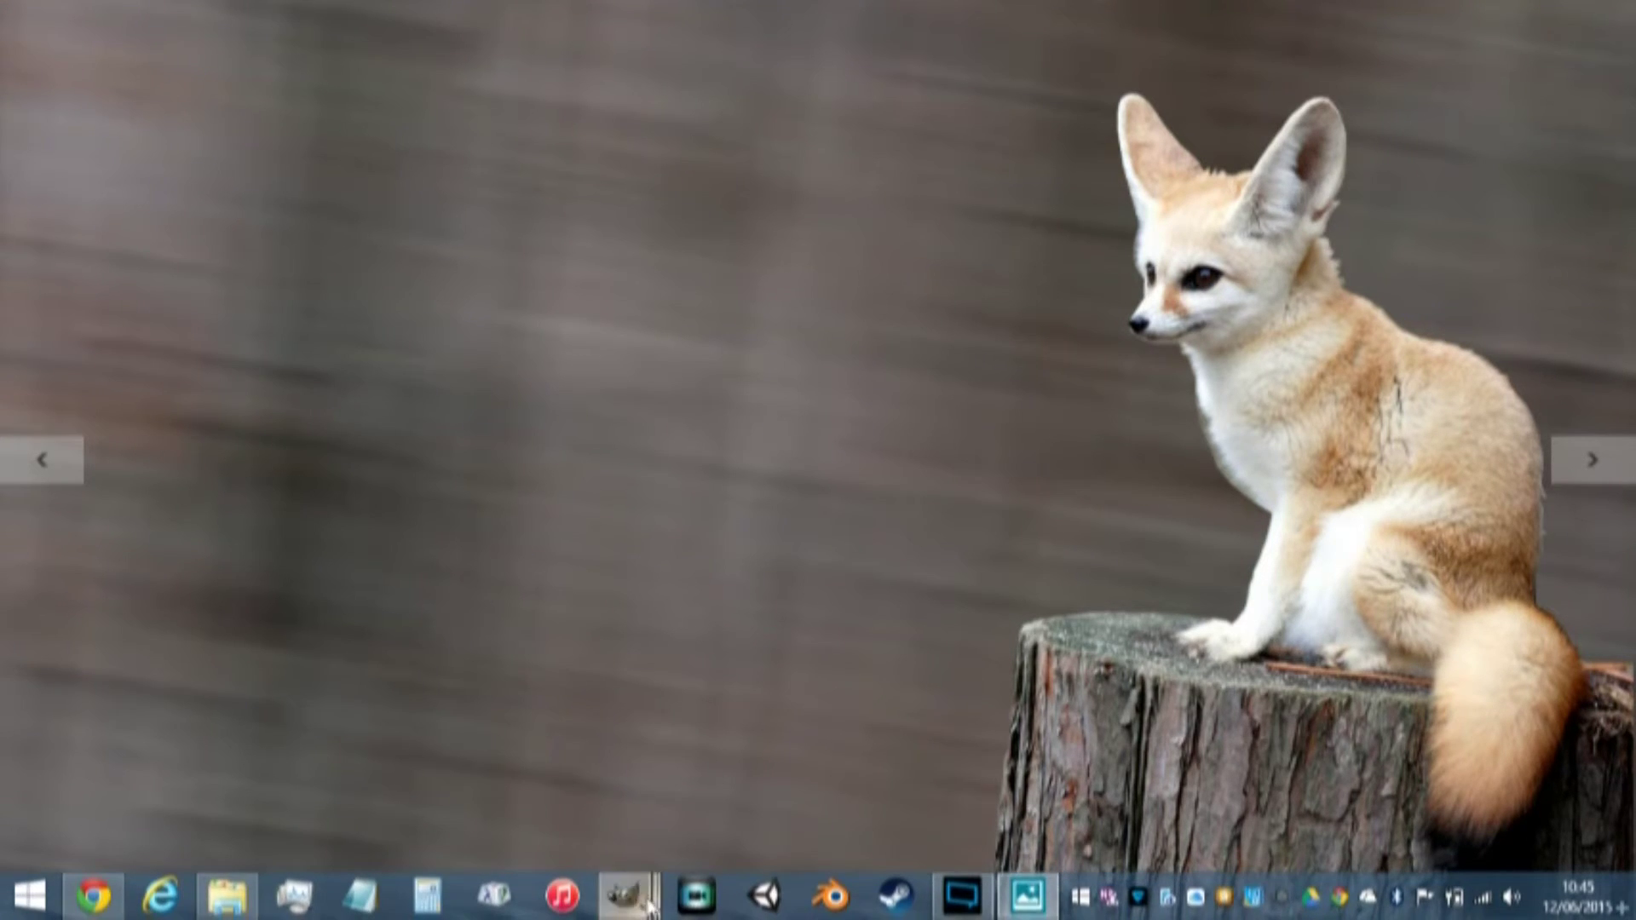
pyautogui.click(365, 766)
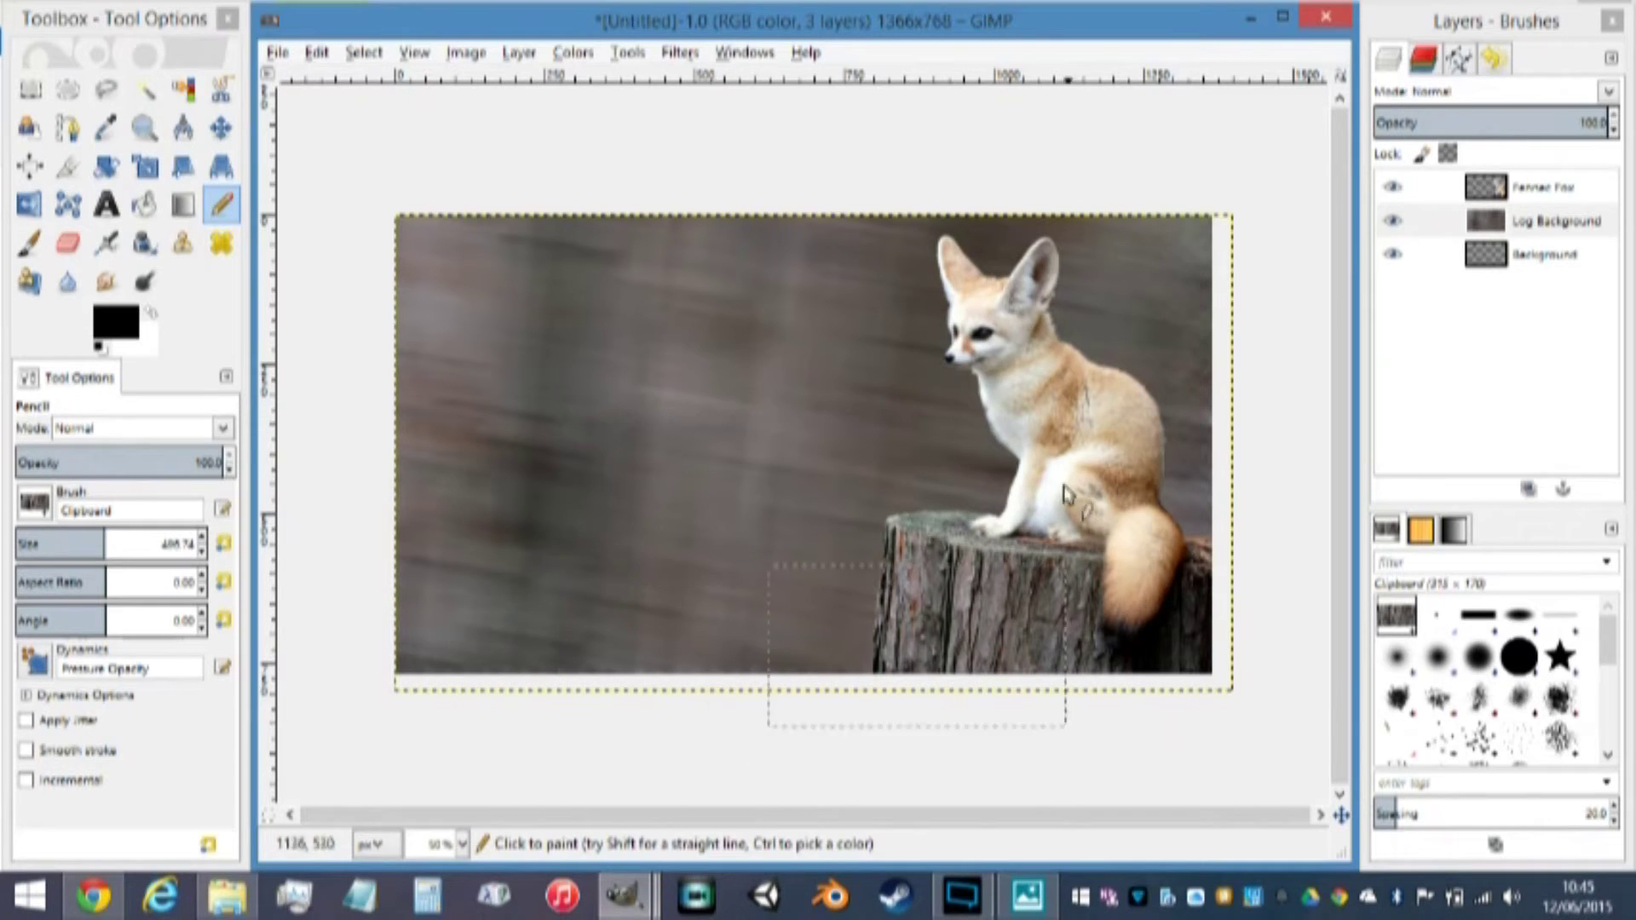